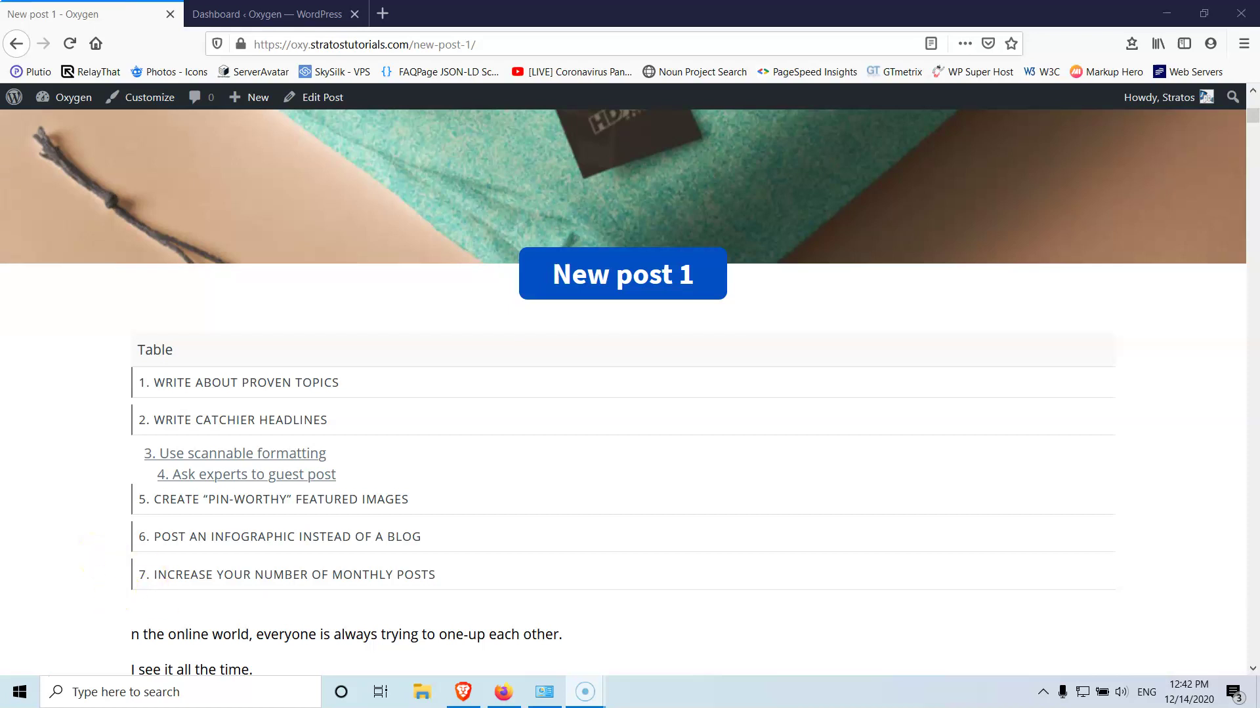
Search the new plugins for "Table of Contents" from the WordPress dashboard, and install and activate Easy Table of Contents
click(284, 11)
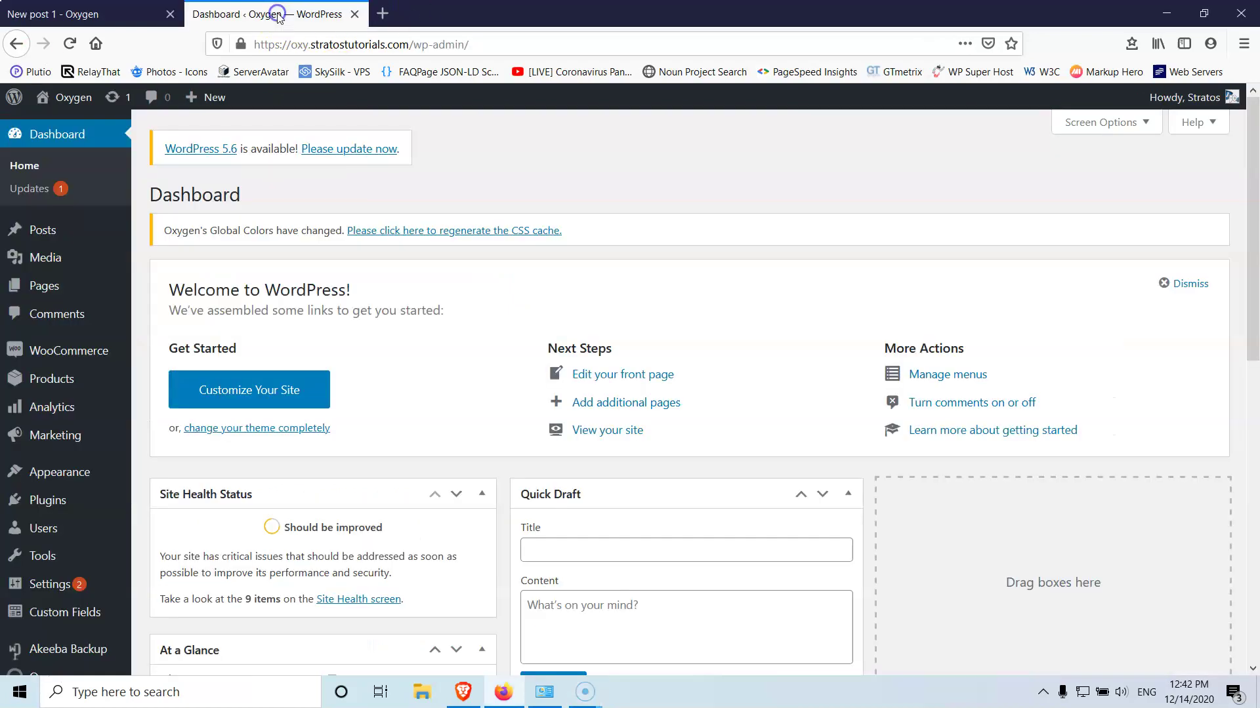
mouse_move(49, 506)
click(174, 532)
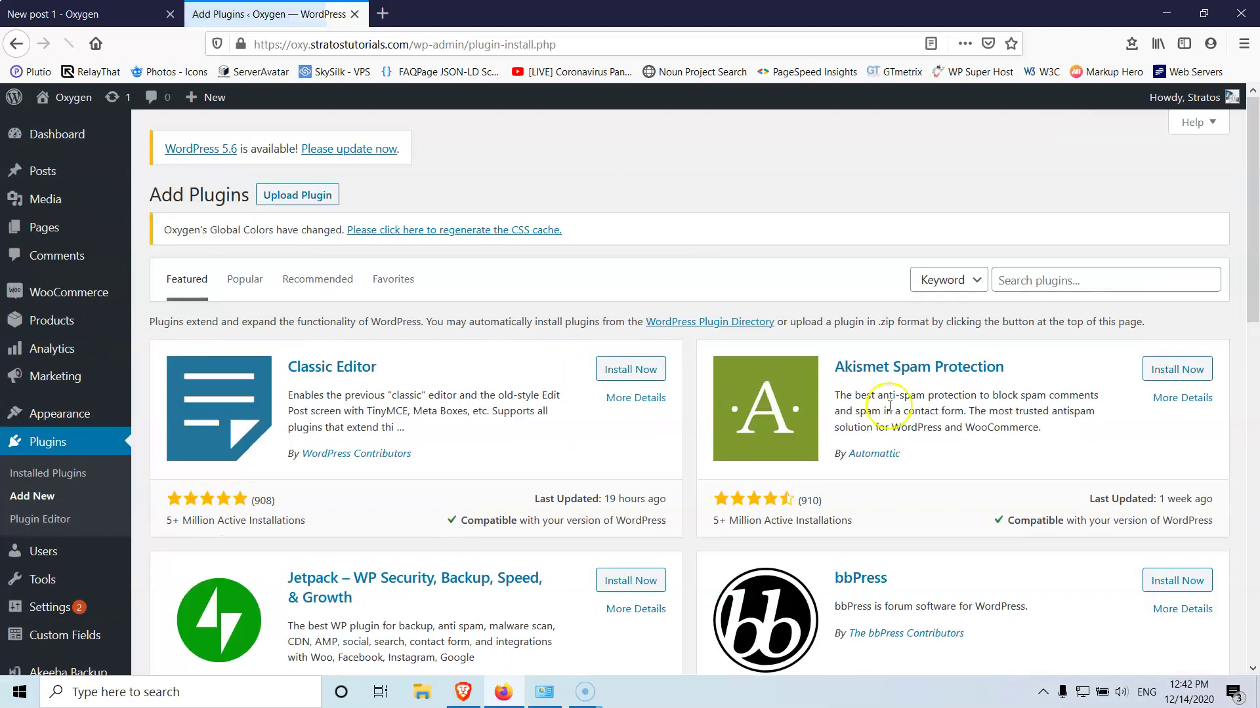
click(1039, 280)
text(t)
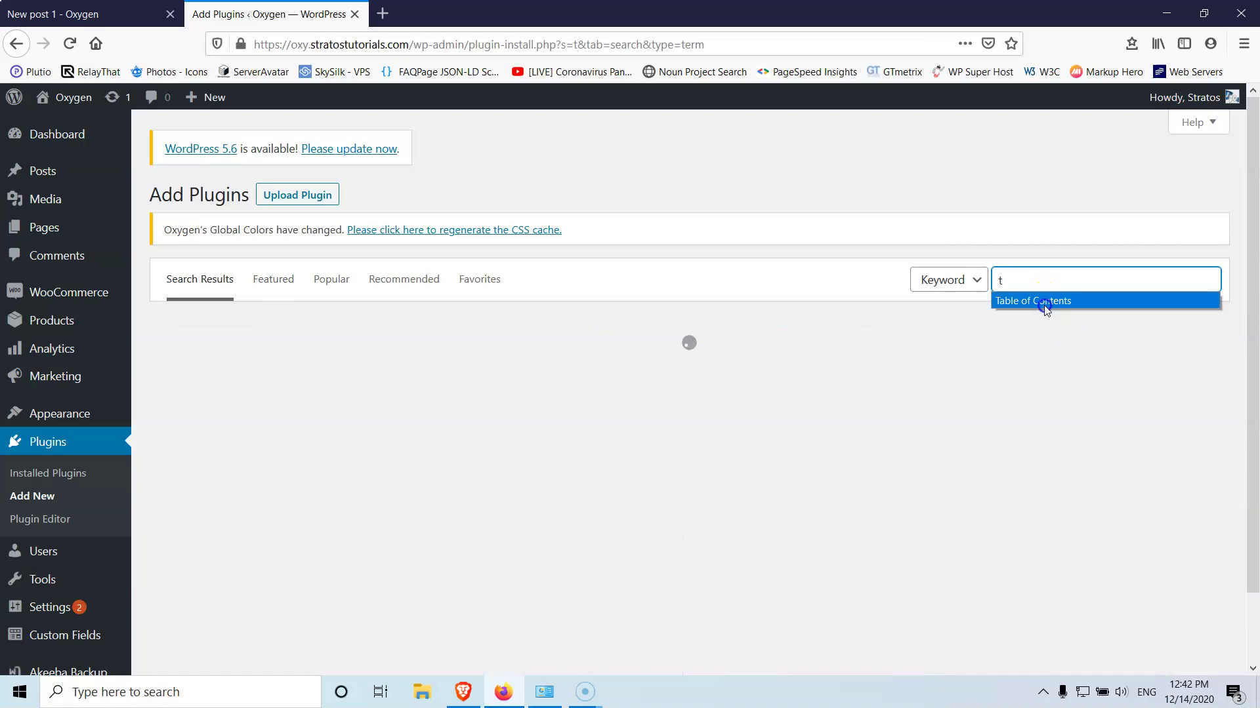
click(1044, 300)
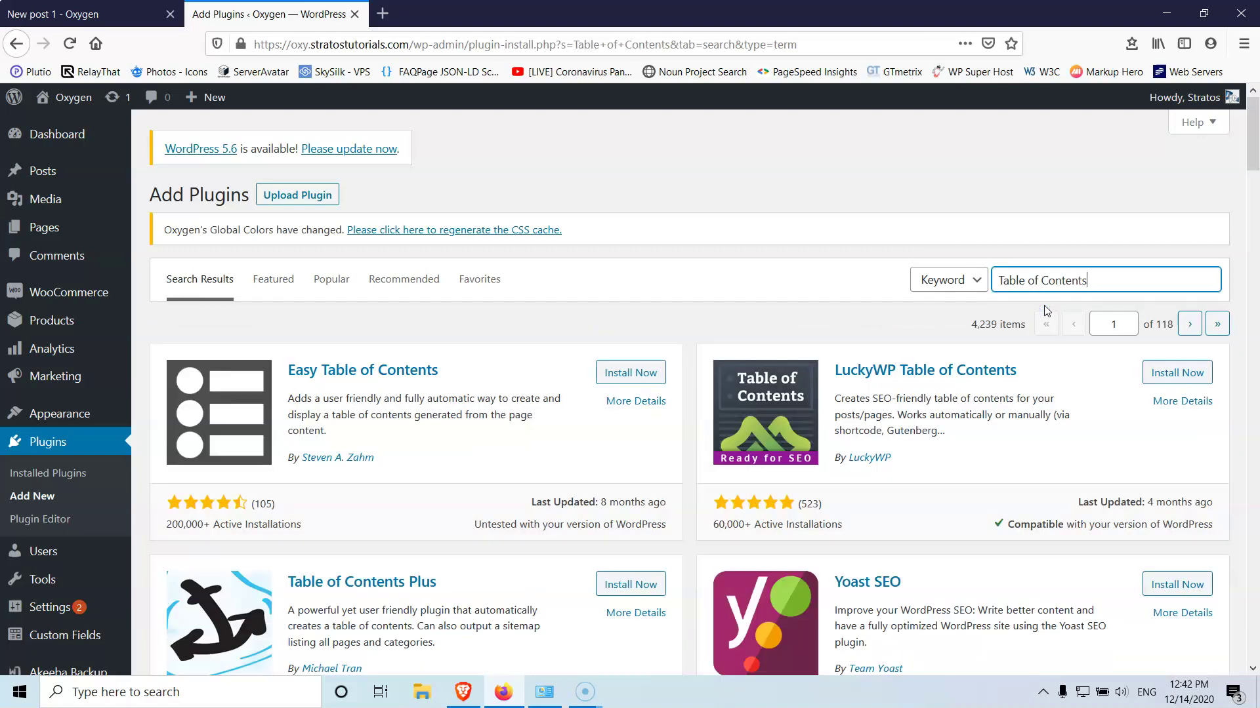
click(620, 372)
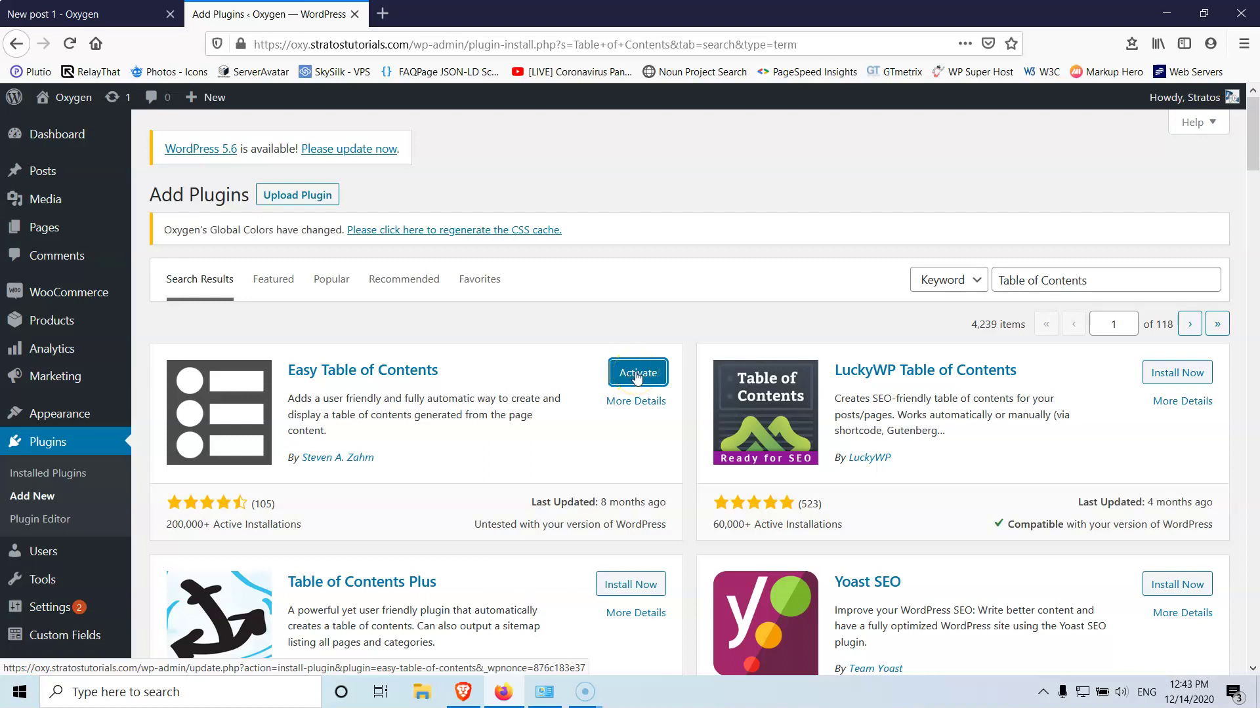
click(636, 375)
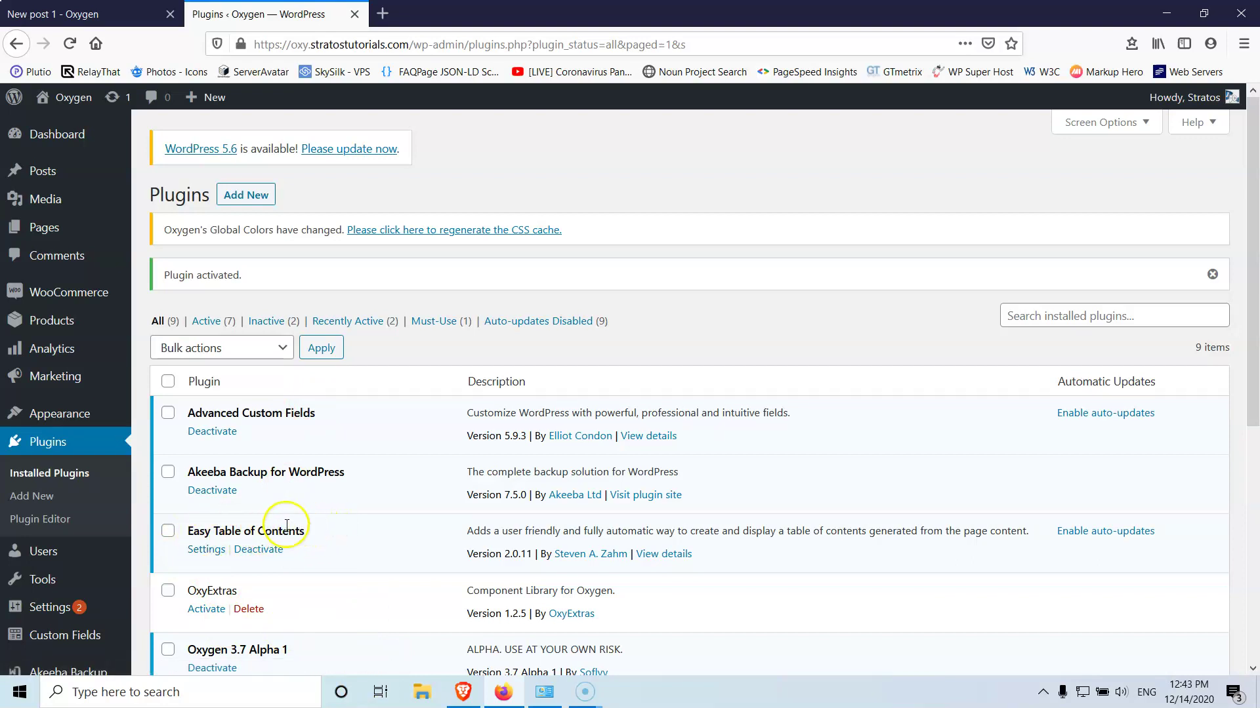
Open the Easy Table of Contents settings in a new browser tab
right_click(205, 549)
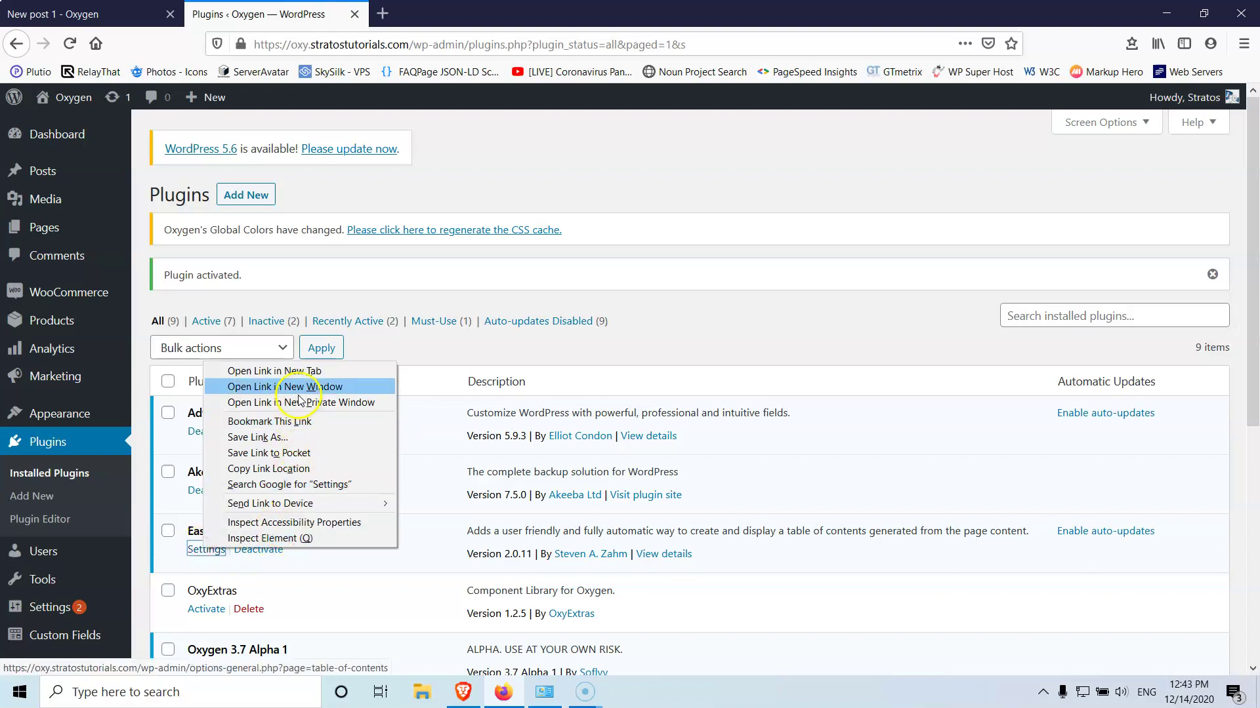
click(295, 371)
click(437, 6)
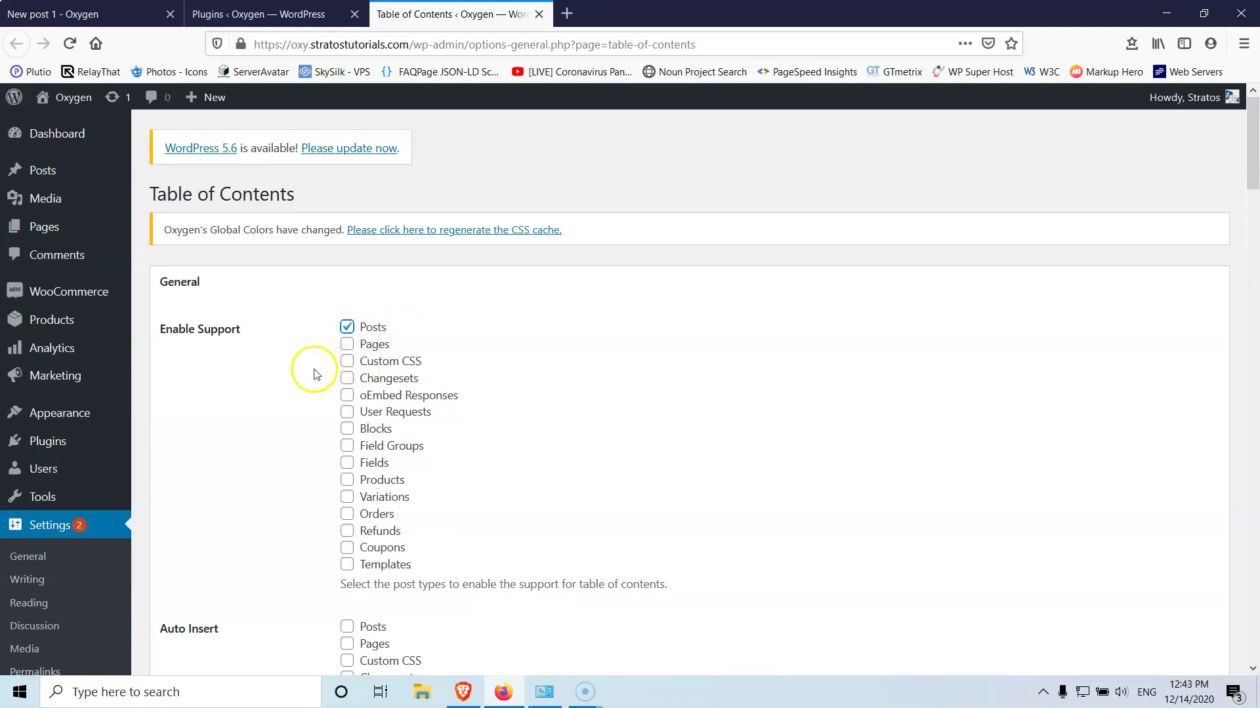
Review the General table of contents settings, including Enable Support, Auto Insert, Show when, Header Label, Toggle View and Smooth Scroll
scroll(314, 366, down, 5)
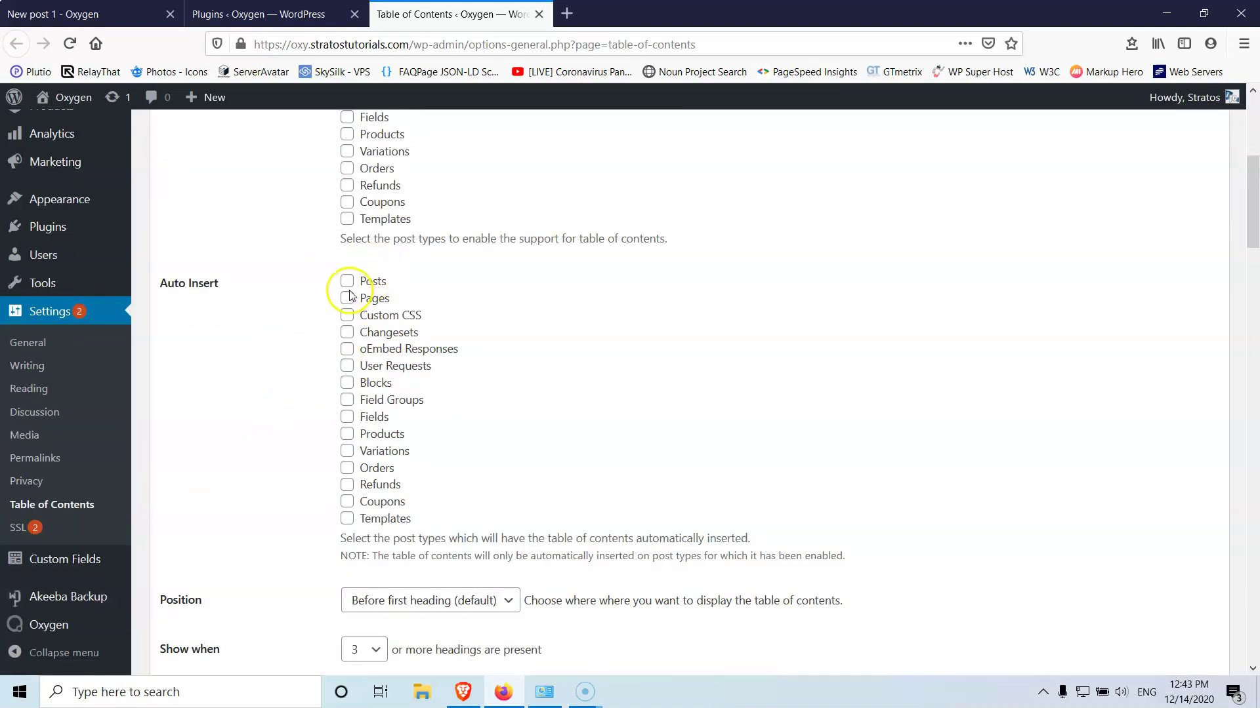
scroll(316, 276, down, 6)
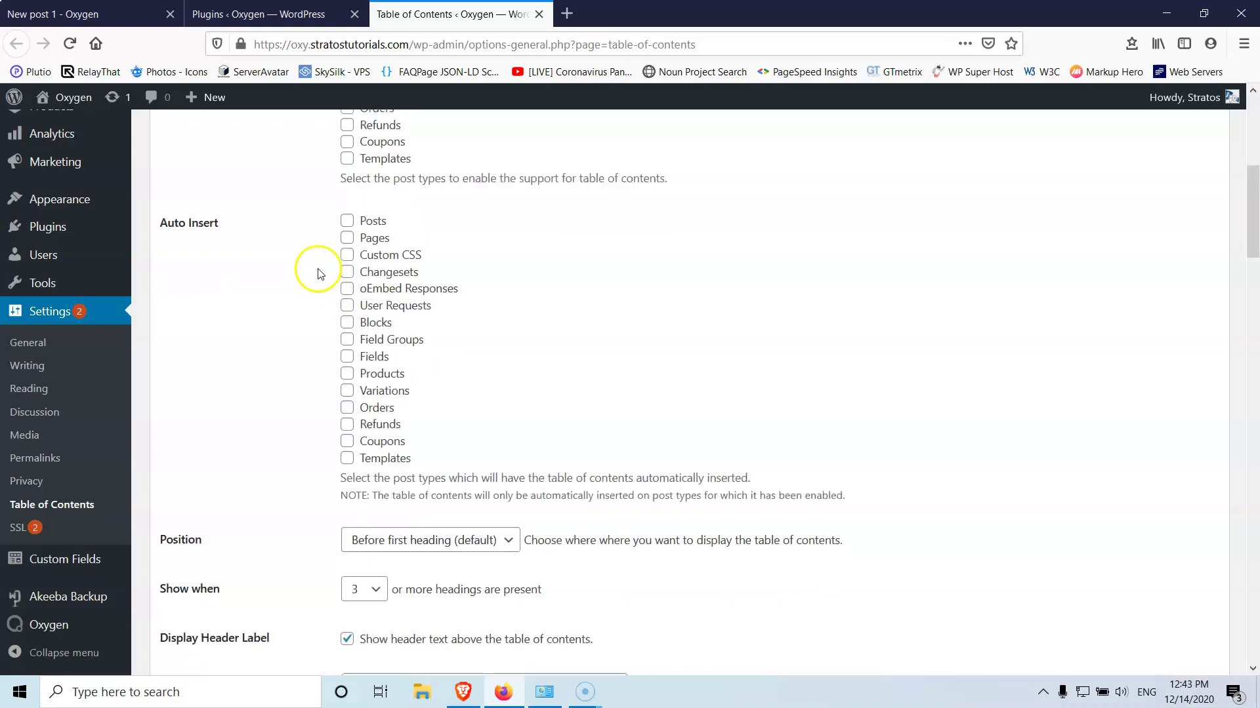
scroll(341, 258, up, 4)
click(364, 475)
click(364, 301)
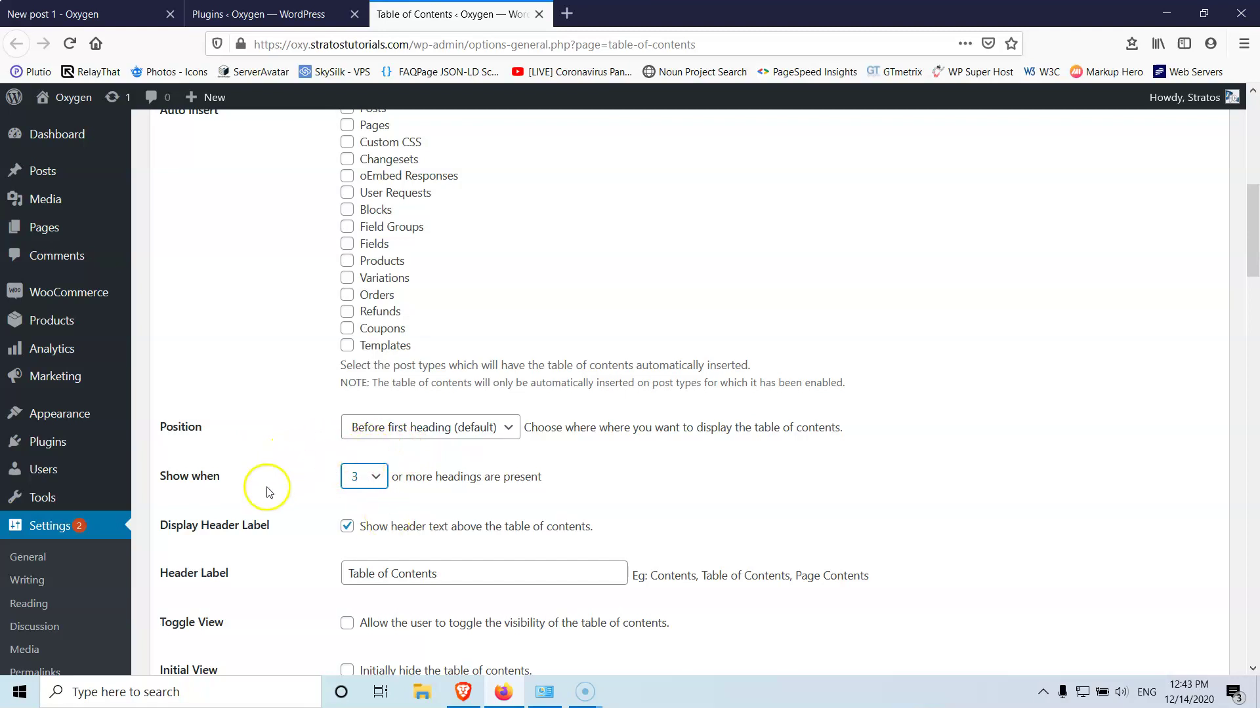
scroll(267, 487, down, 3)
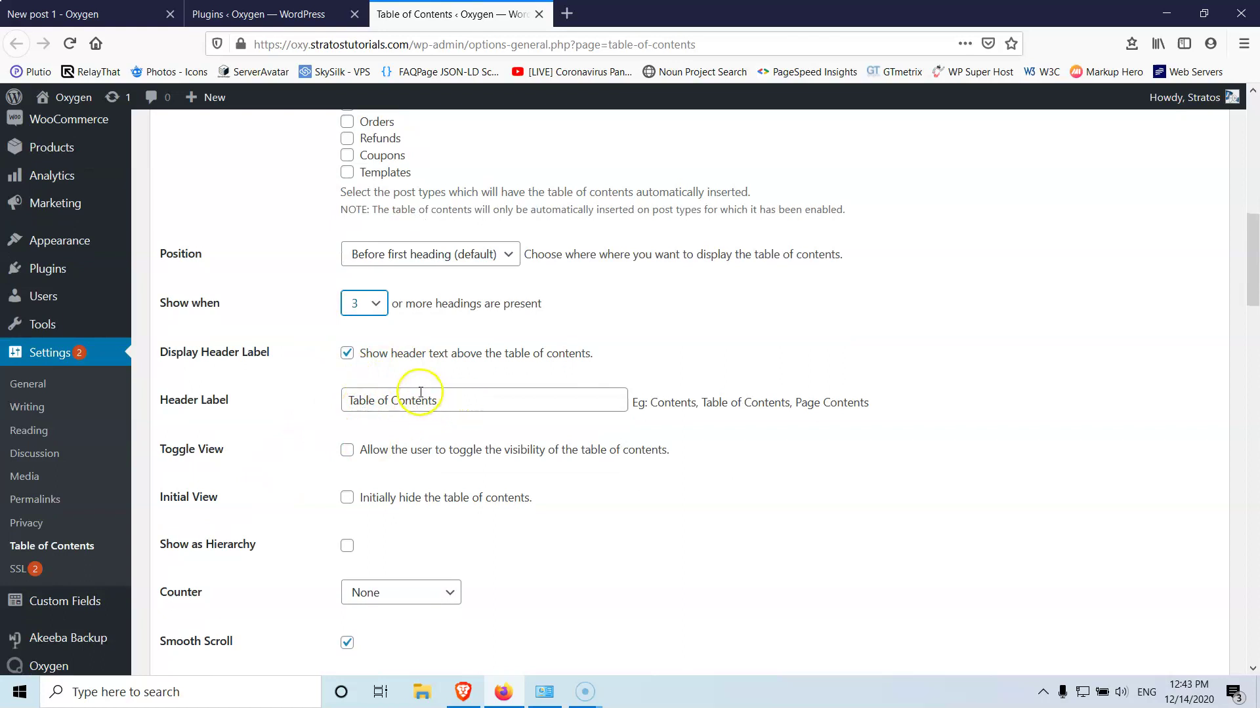
click(253, 453)
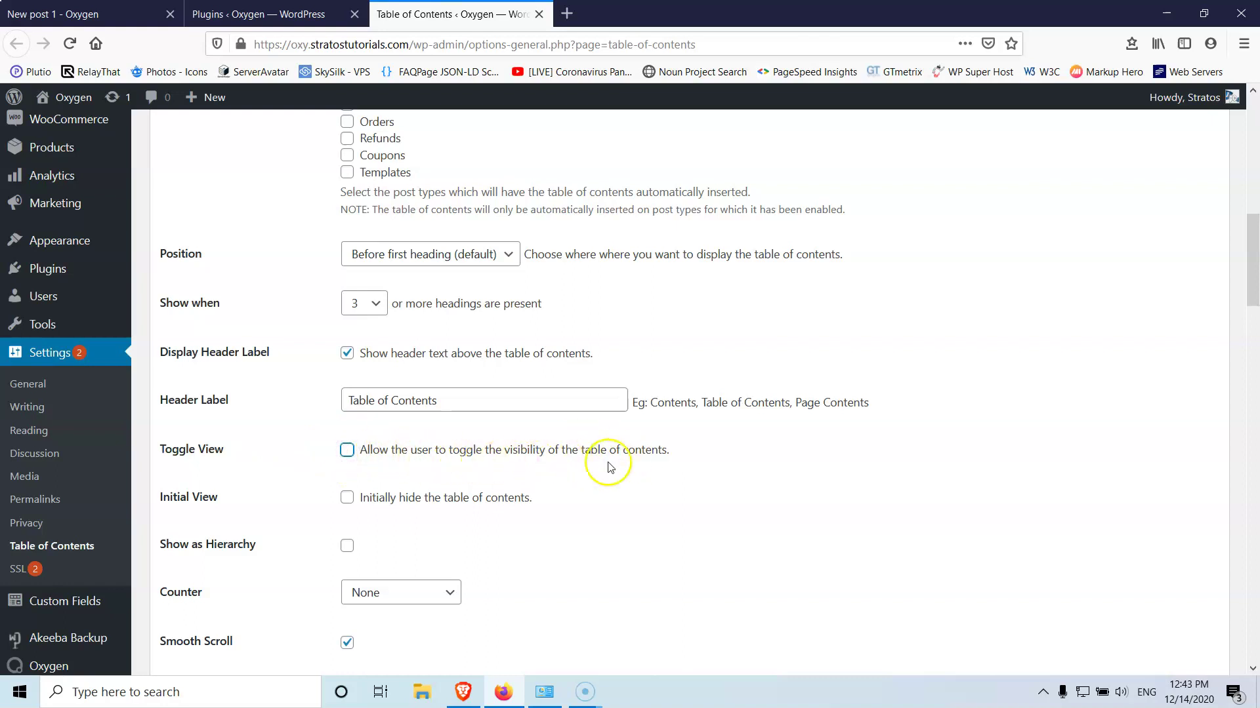
scroll(337, 450, down, 3)
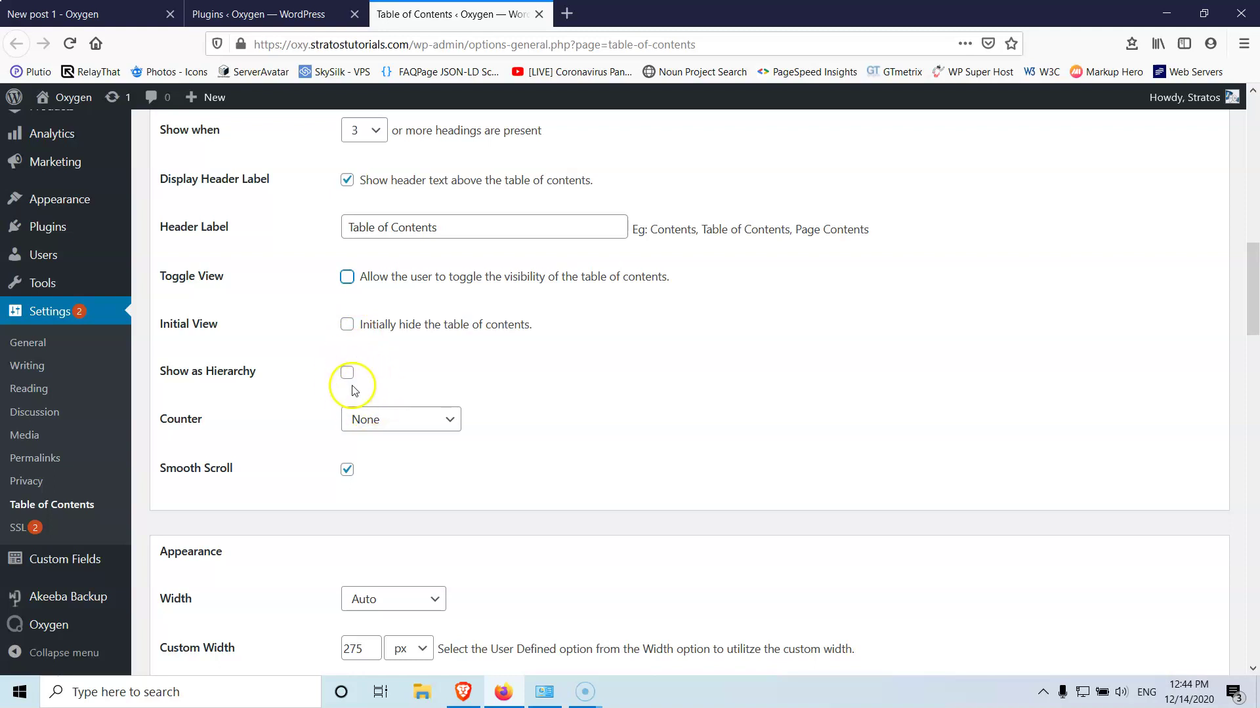
scroll(354, 394, down, 1)
scroll(416, 365, down, 10)
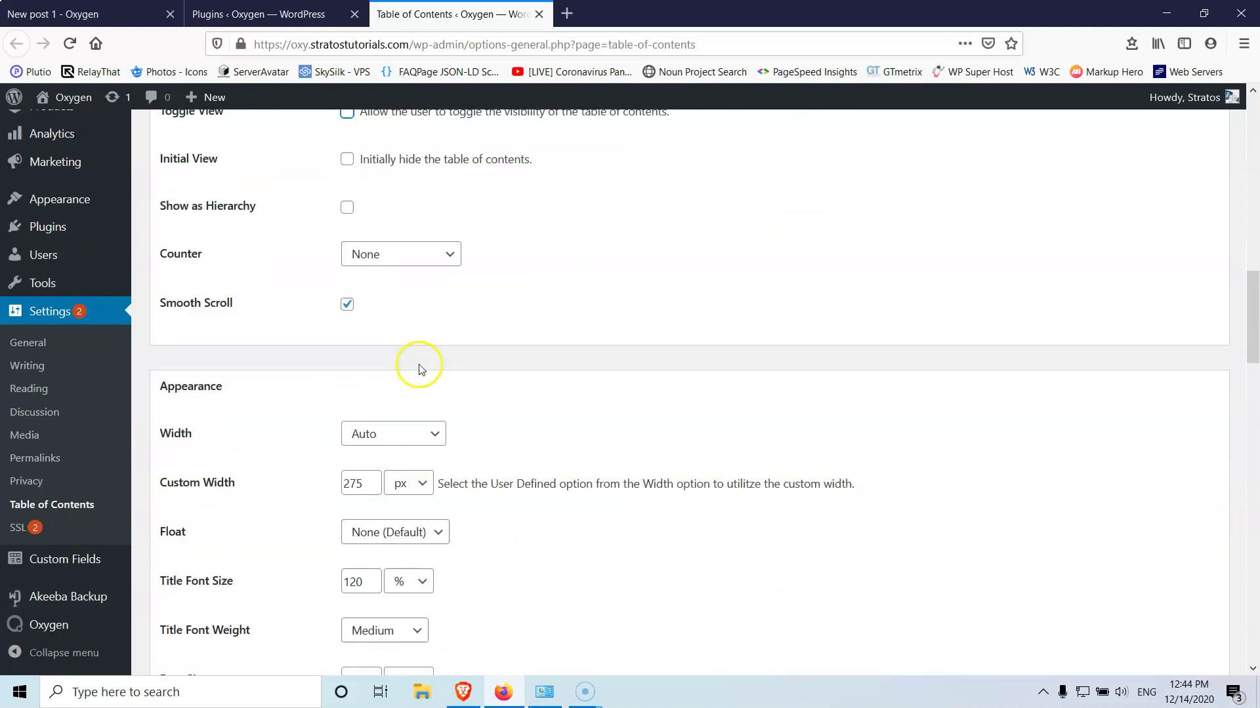
scroll(424, 353, down, 8)
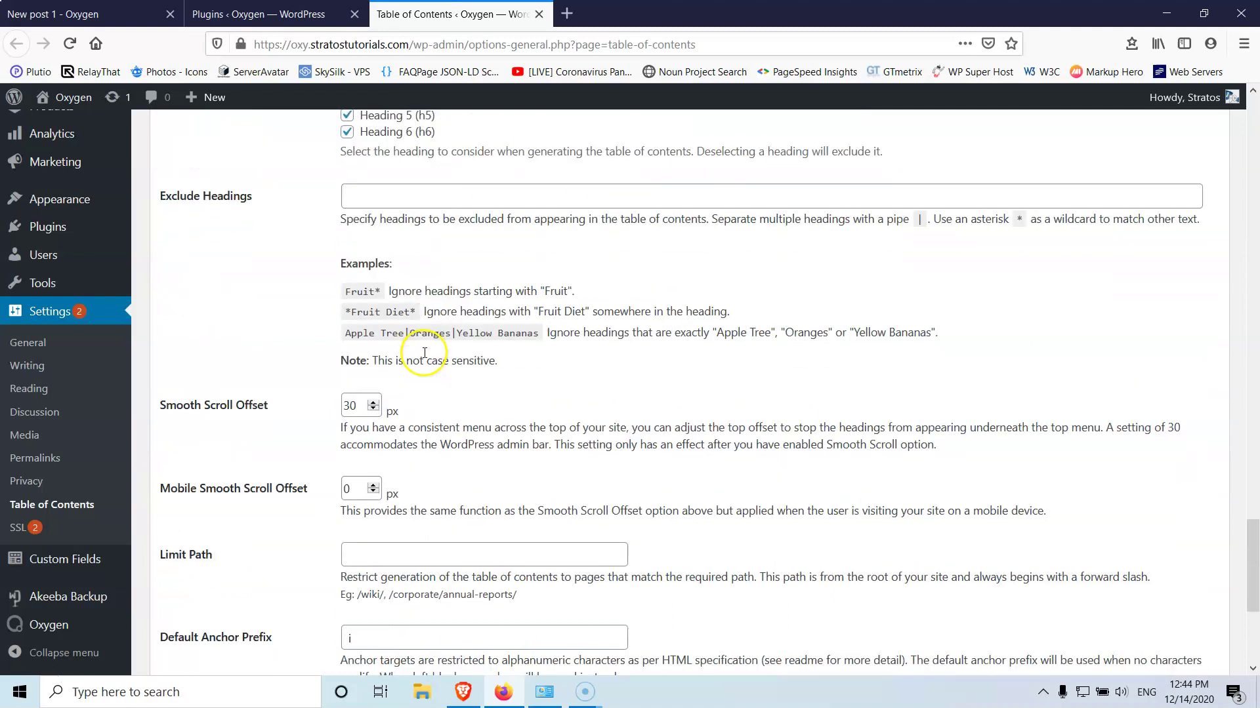
scroll(424, 357, up, 11)
scroll(431, 375, up, 10)
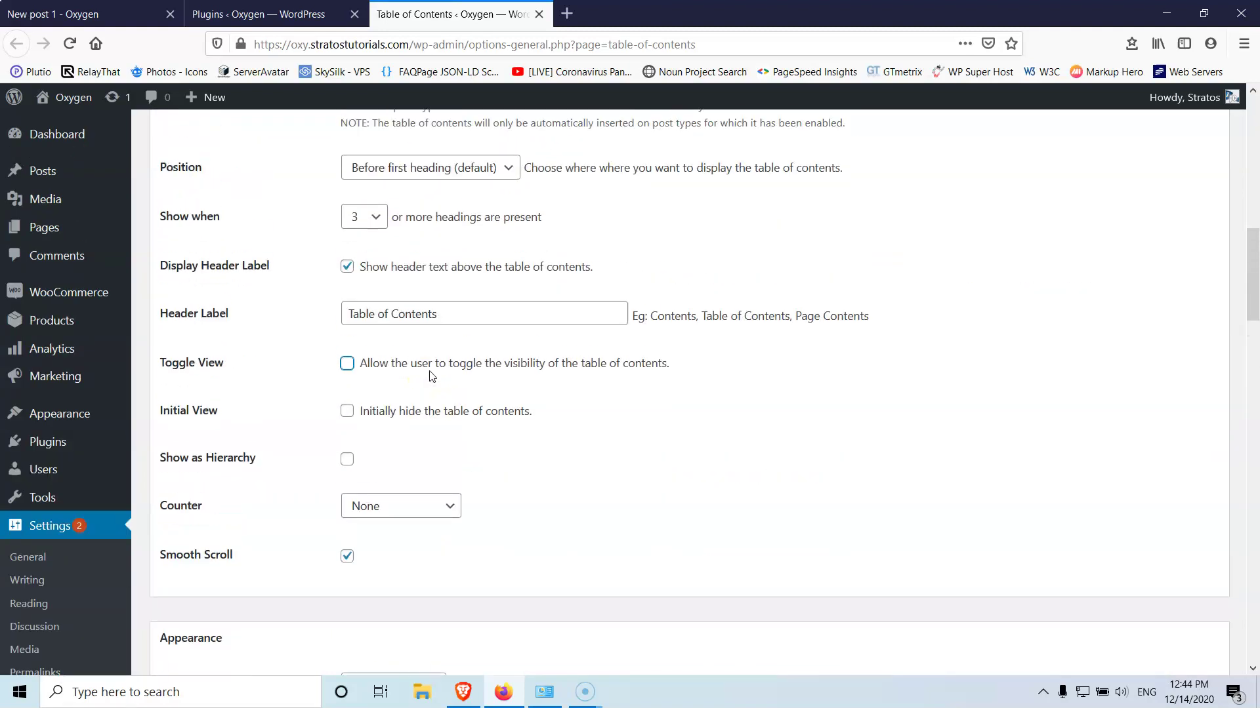
Check the Appearance options and the heading and scroll options below them, and save the table of contents settings
scroll(436, 348, down, 12)
scroll(441, 320, up, 7)
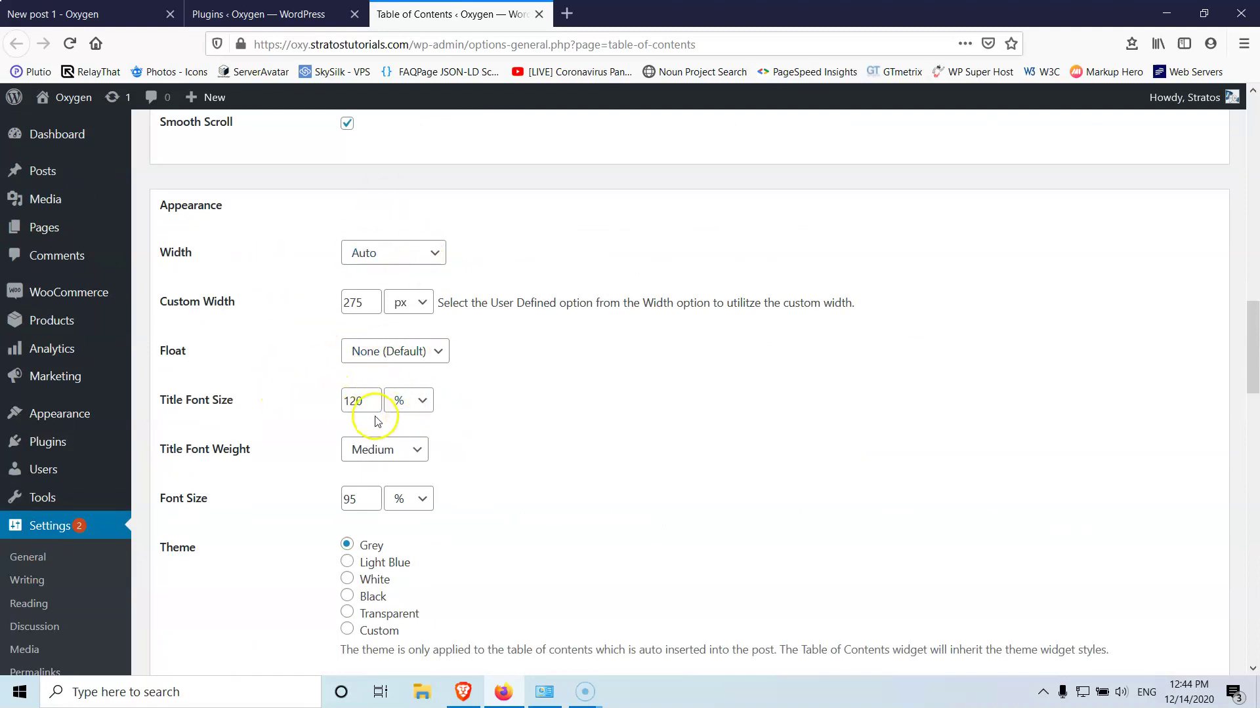
scroll(382, 425, down, 8)
scroll(383, 425, down, 8)
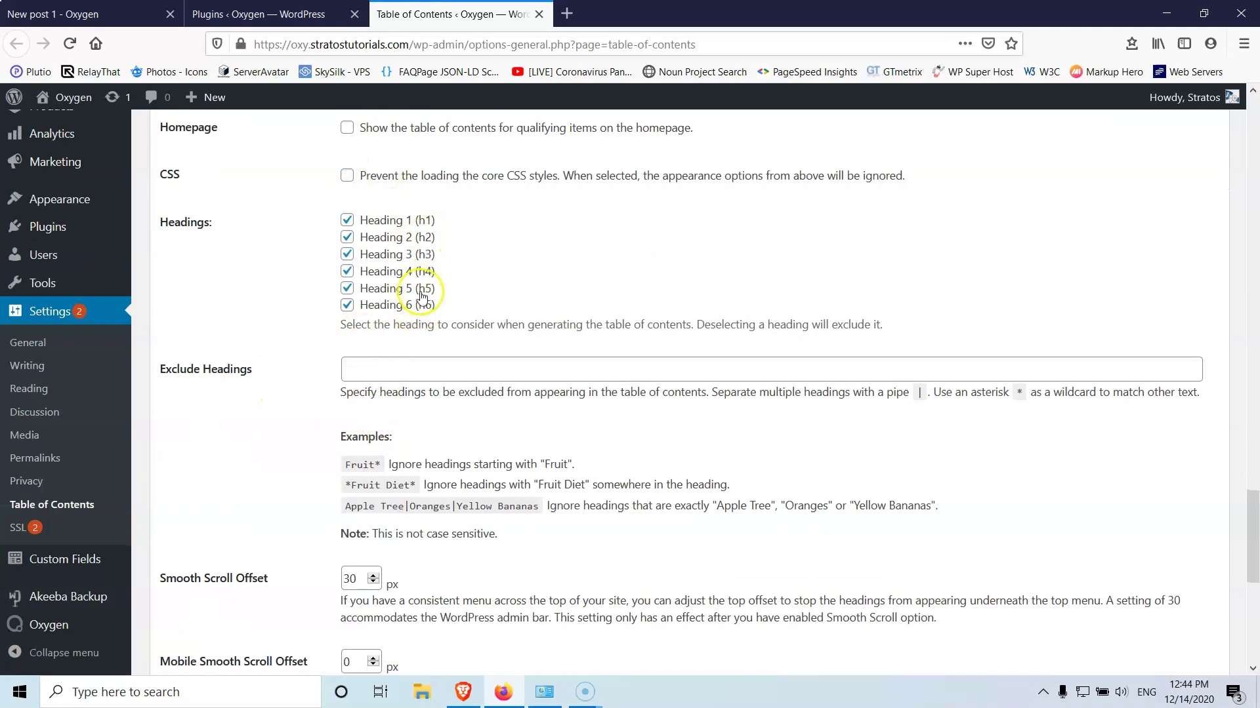
scroll(415, 323, down, 7)
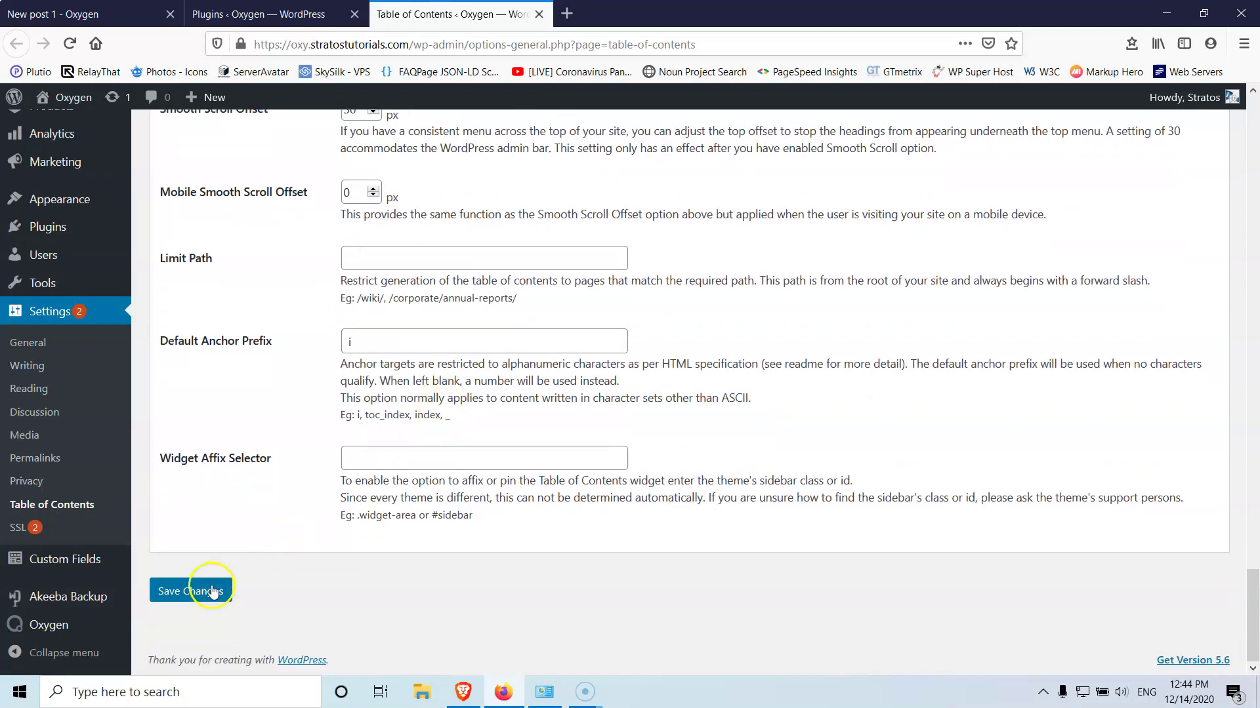
click(204, 588)
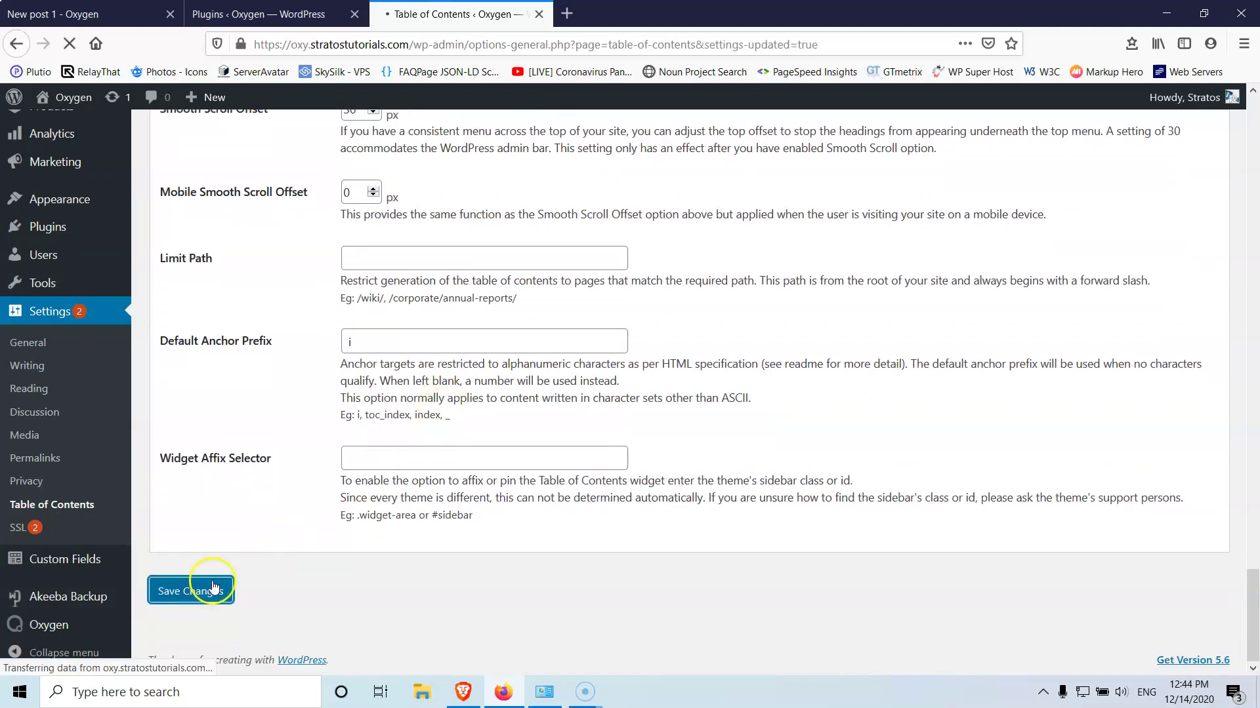
Add a new Oxygen template from the Templates list in a separate tab and title it "Post Single"
scroll(43, 512, down, 5)
scroll(44, 514, down, 3)
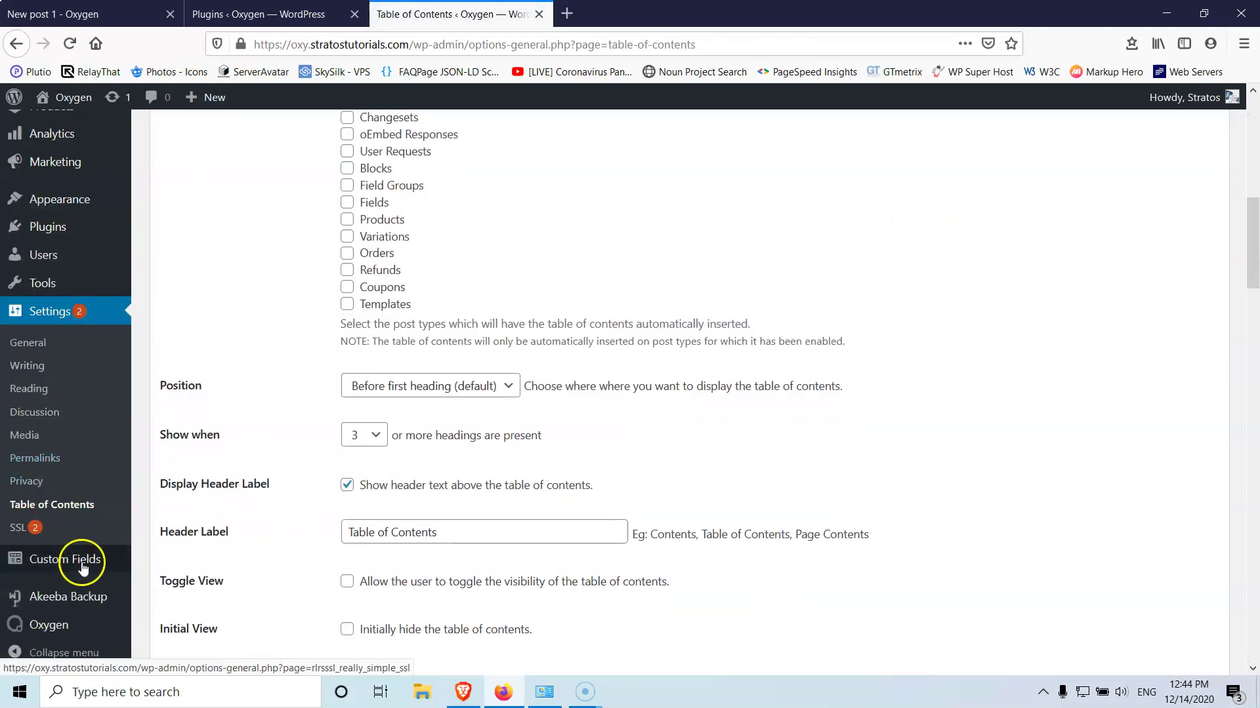
mouse_move(45, 629)
click(184, 582)
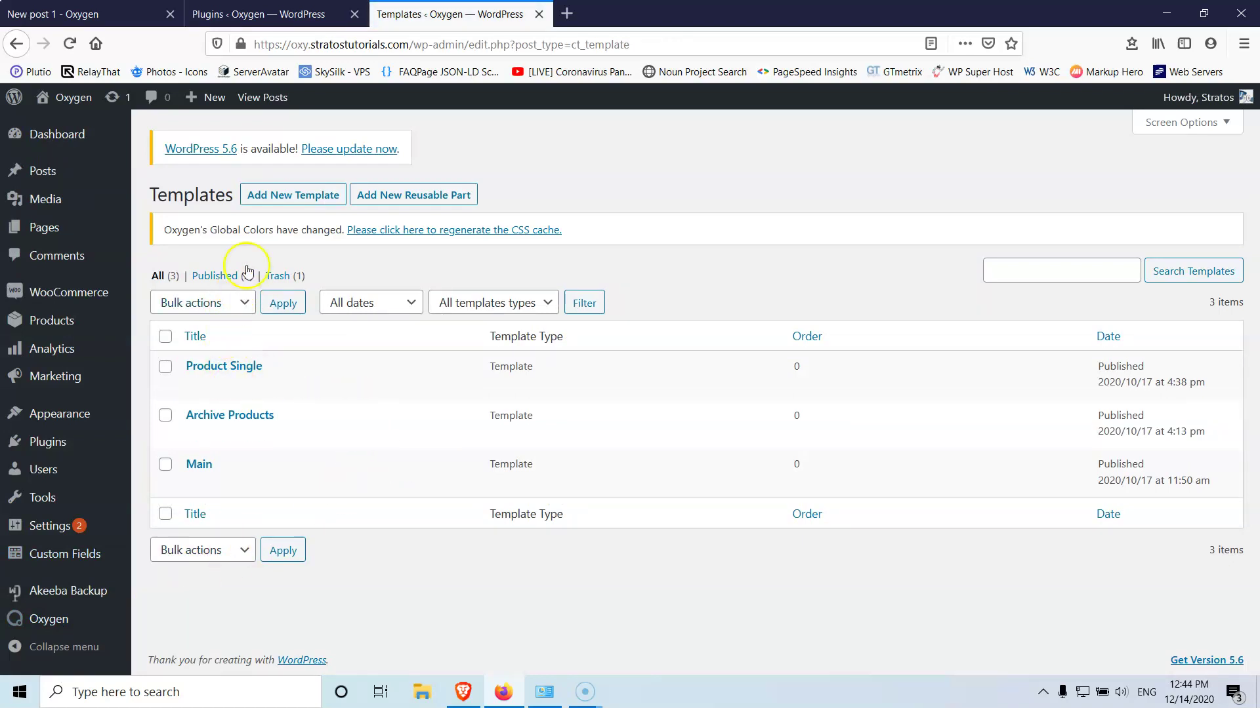
click(286, 201)
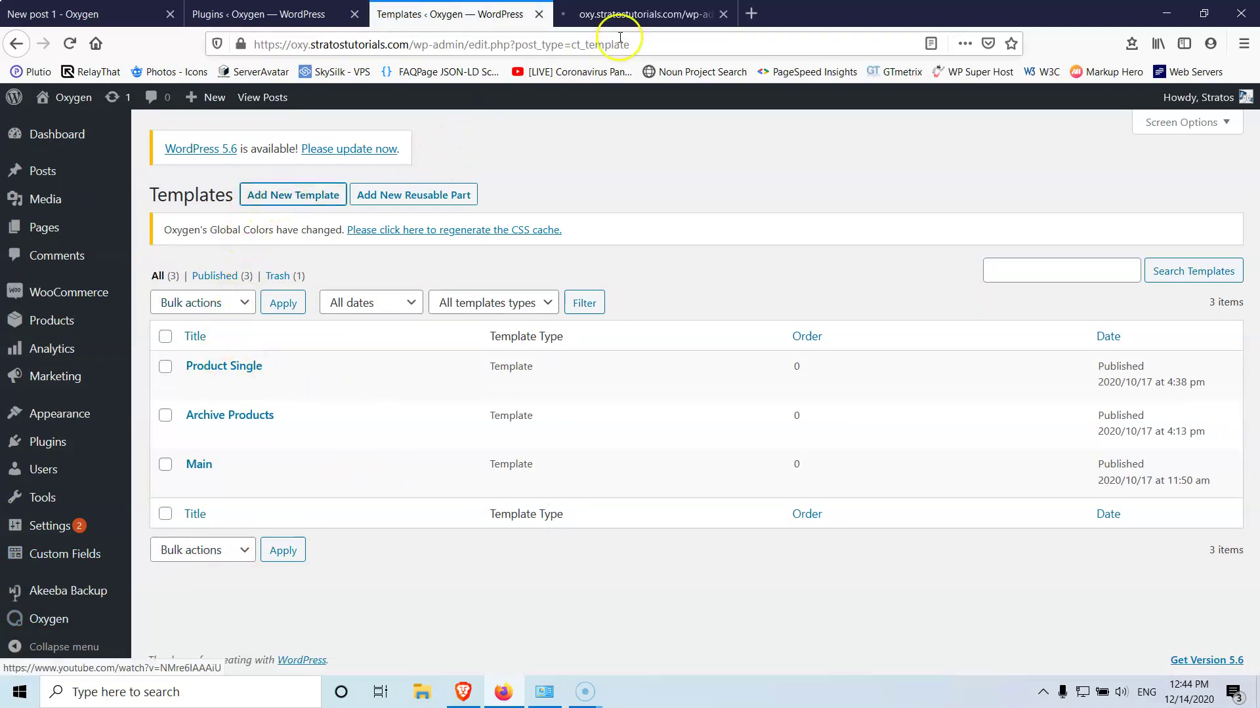
click(626, 14)
click(460, 273)
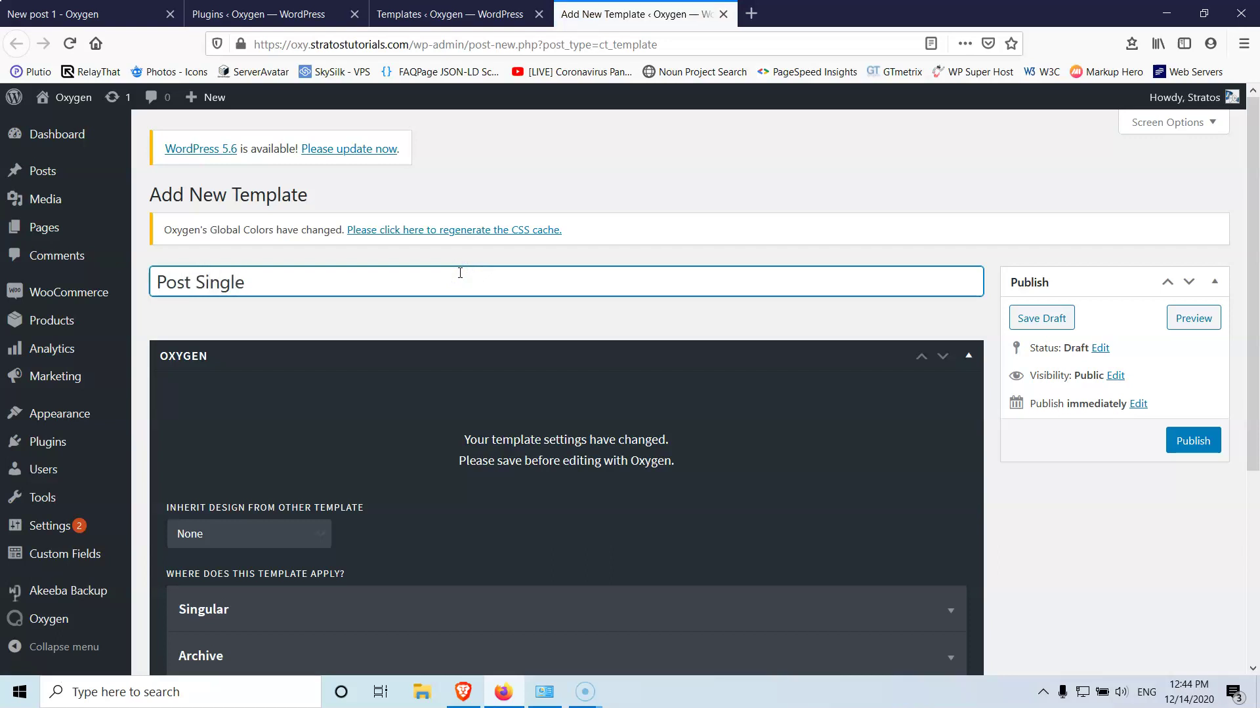
Publish the Post Single template with its design inherited from Main and applied to singular Posts
click(180, 533)
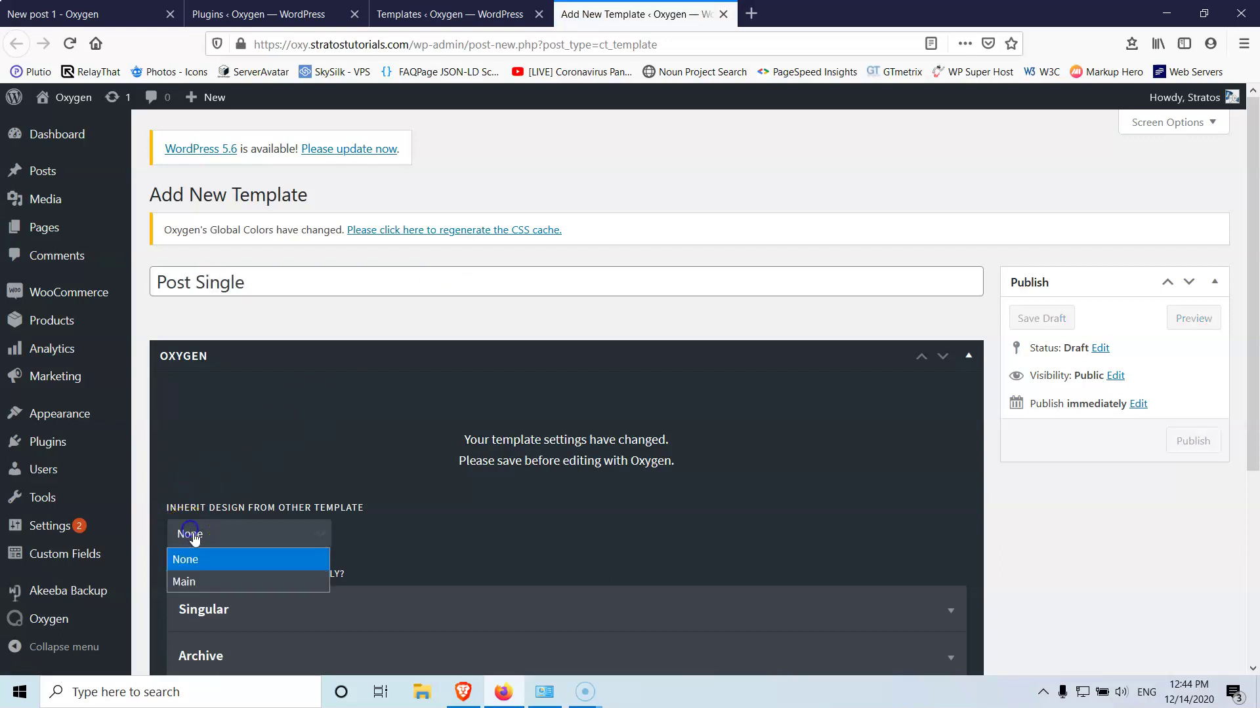
click(193, 581)
scroll(261, 562, down, 4)
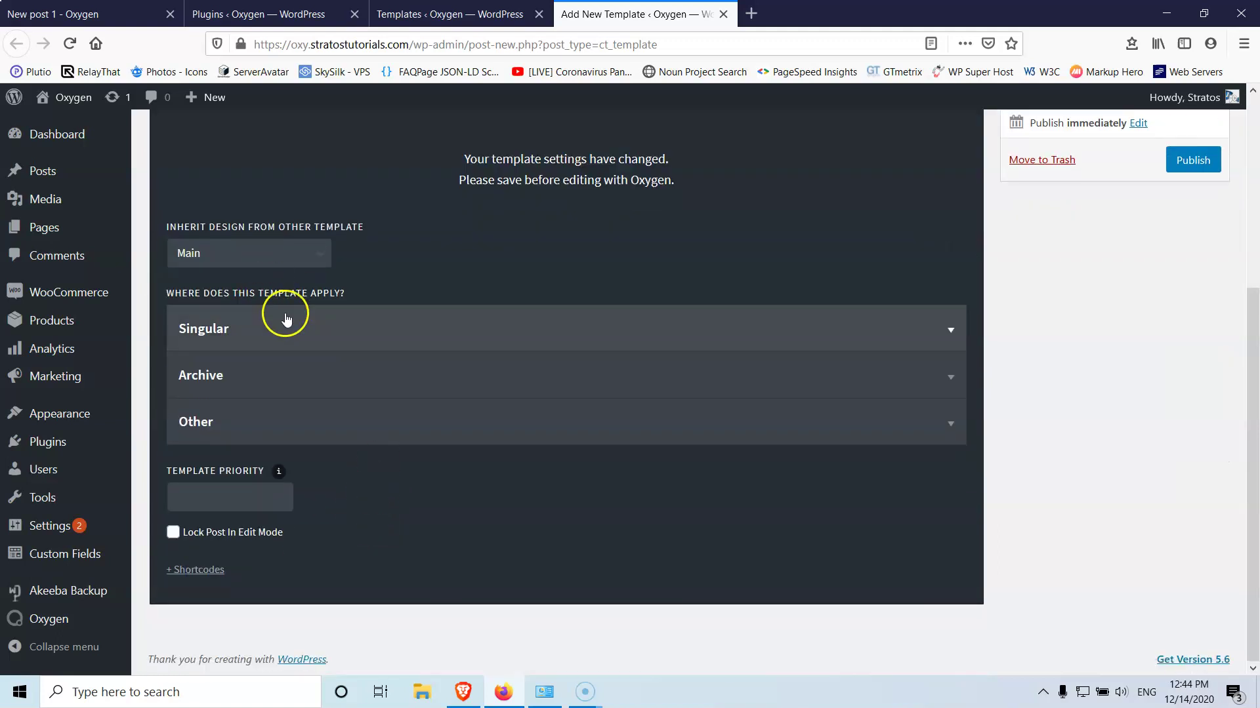
click(317, 324)
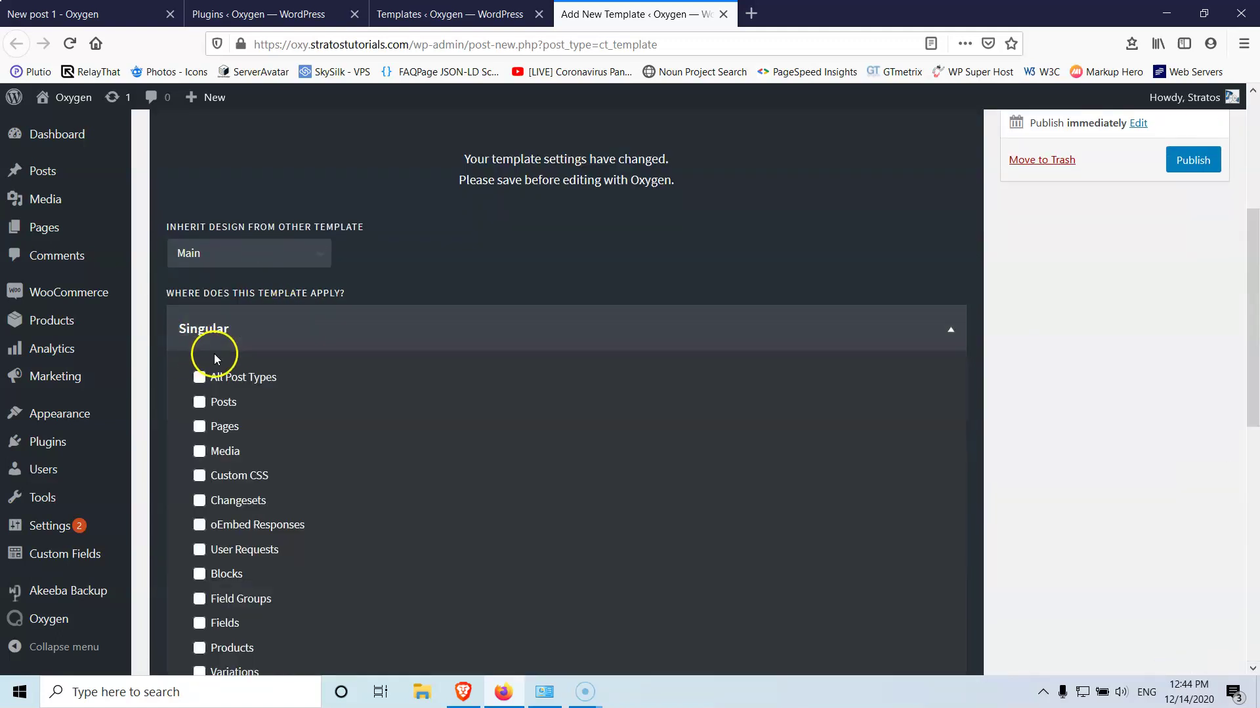
click(199, 402)
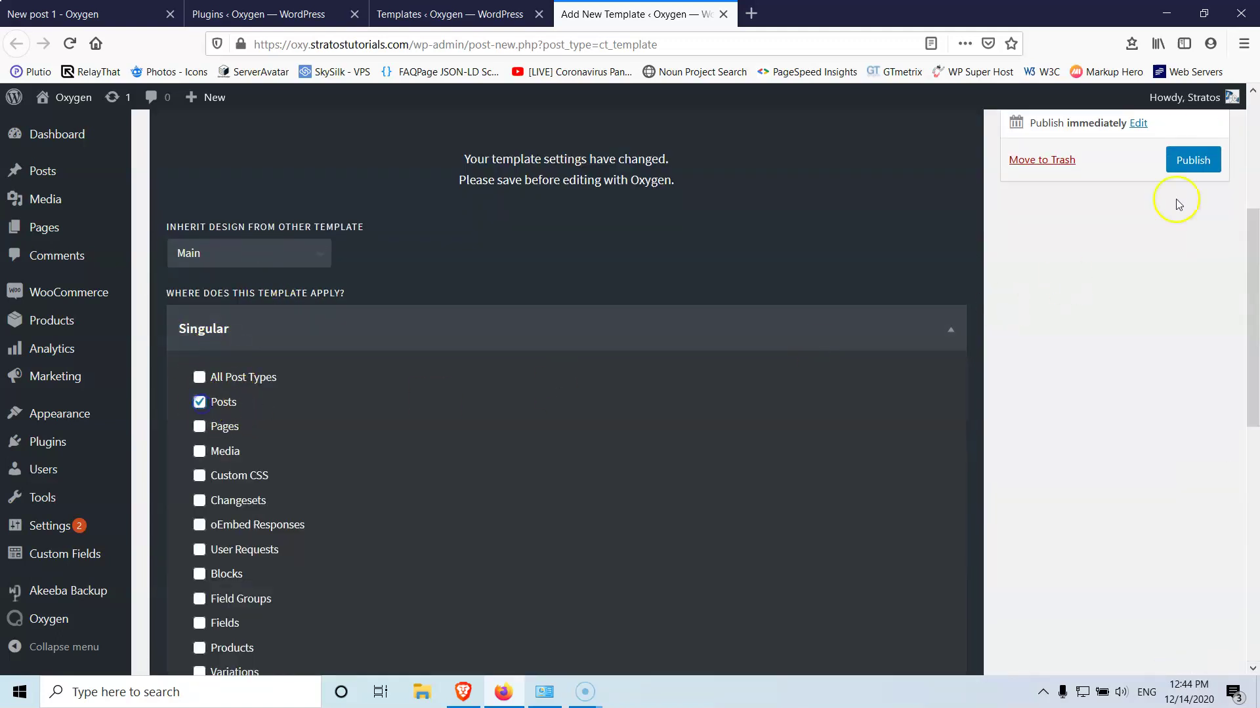
click(1193, 160)
Open the list of all posts in place of the Plugins page and close the old New post 1 tab
click(263, 13)
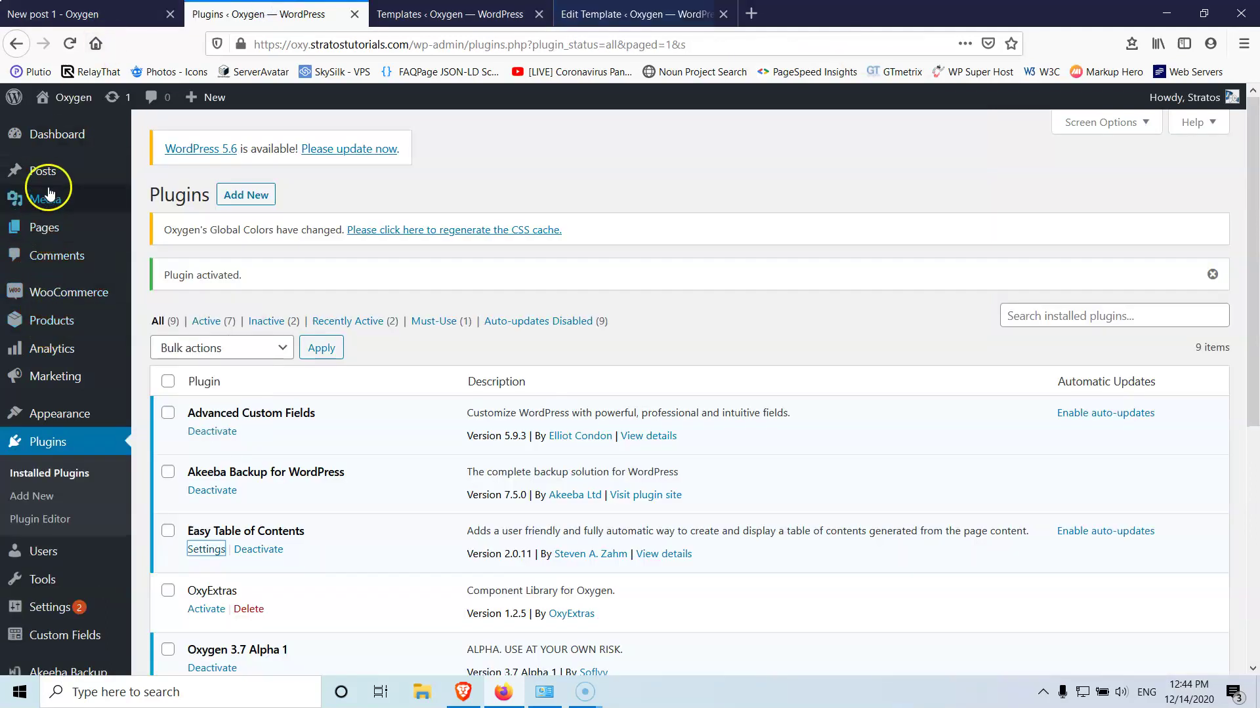
mouse_move(51, 170)
click(180, 175)
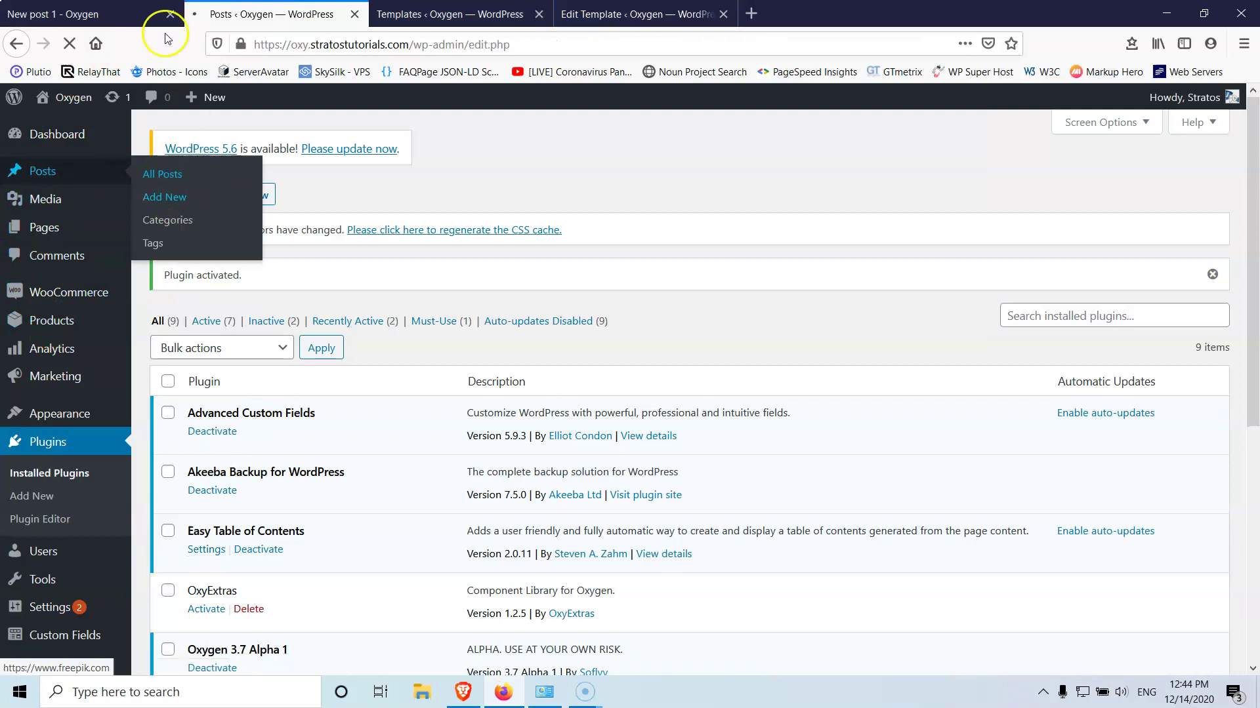
click(169, 14)
View New post 1 in a new browser tab and examine how its content is laid out
scroll(239, 247, down, 5)
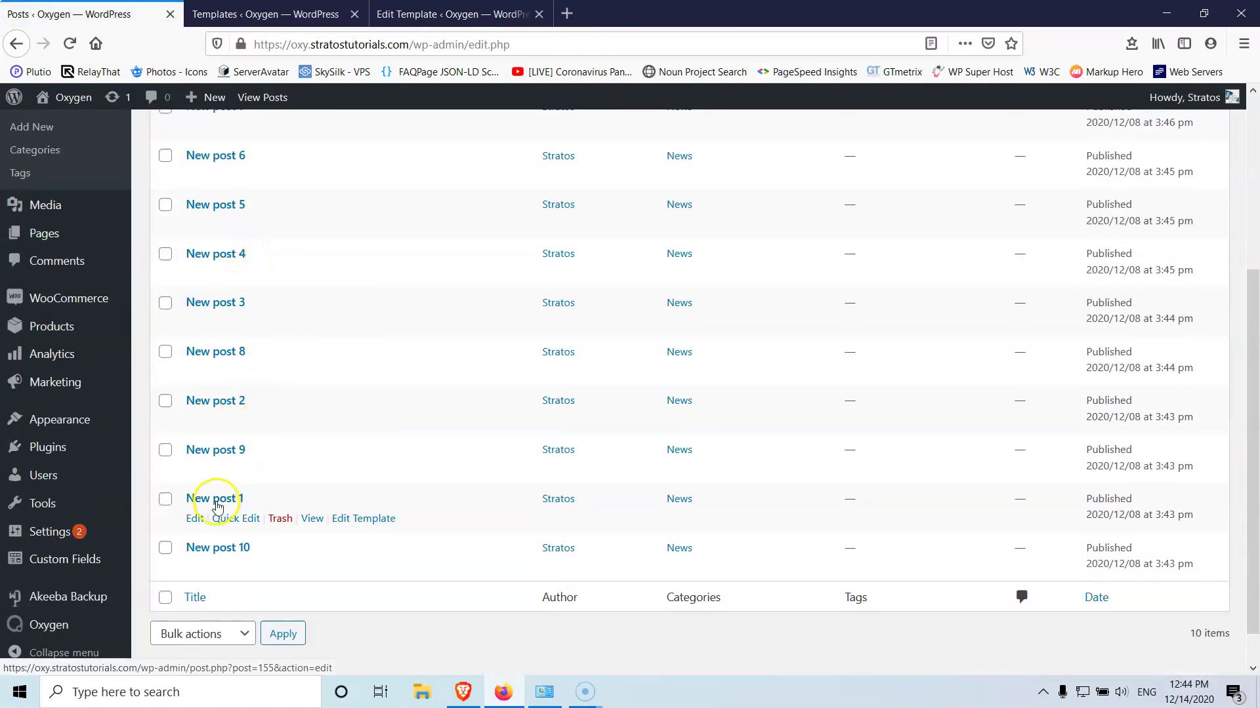
right_click(312, 519)
click(364, 532)
click(314, 14)
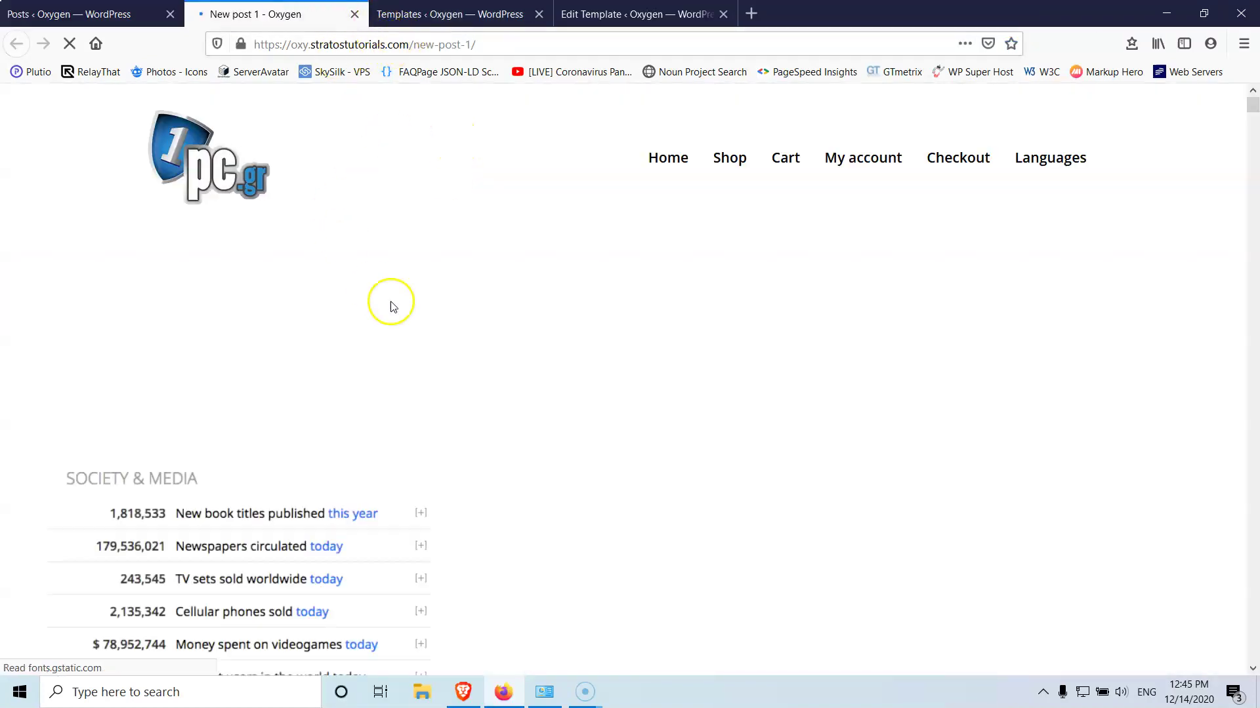
scroll(406, 281, down, 5)
scroll(407, 281, down, 8)
scroll(402, 261, up, 15)
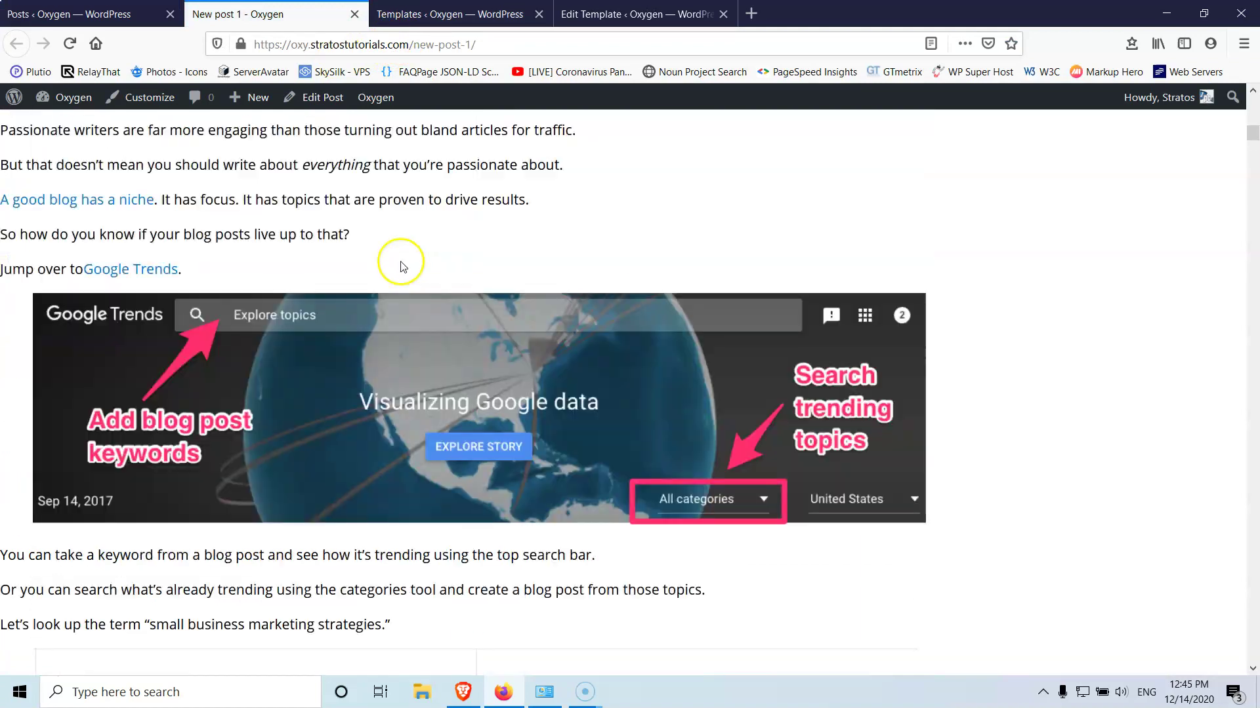
Open the Post Single template in the Oxygen visual editor and close the Templates list tab
click(633, 13)
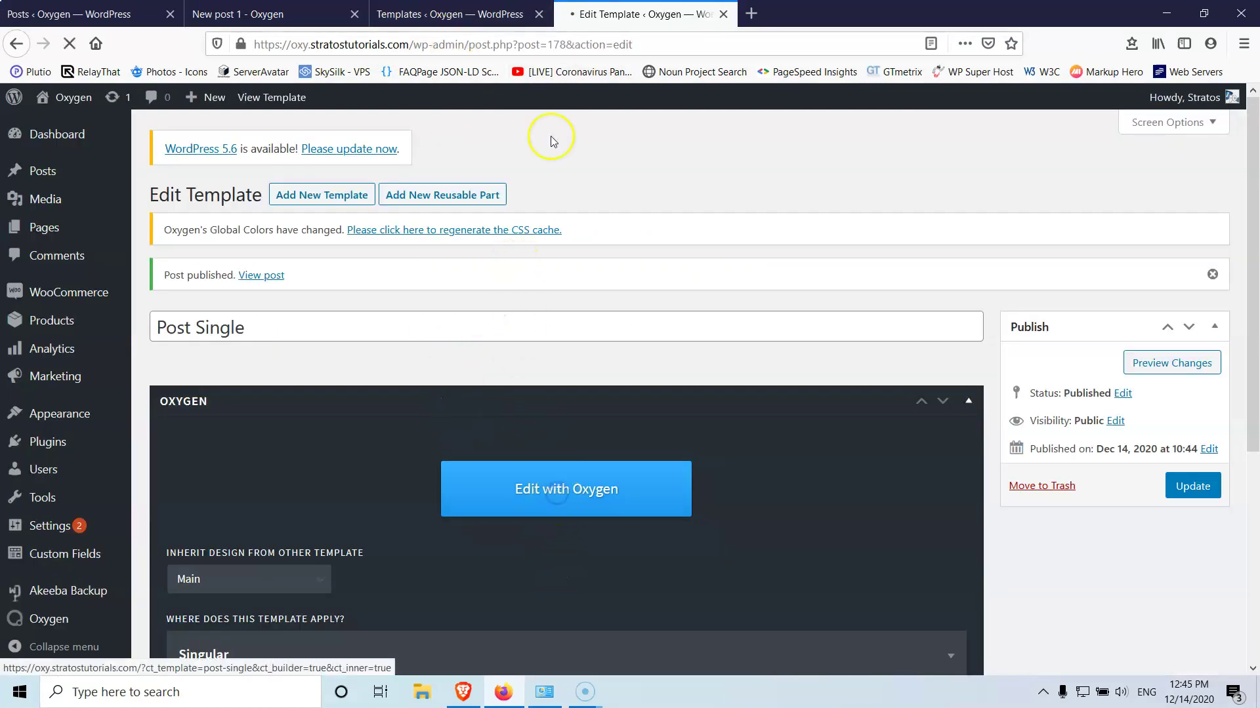
click(539, 14)
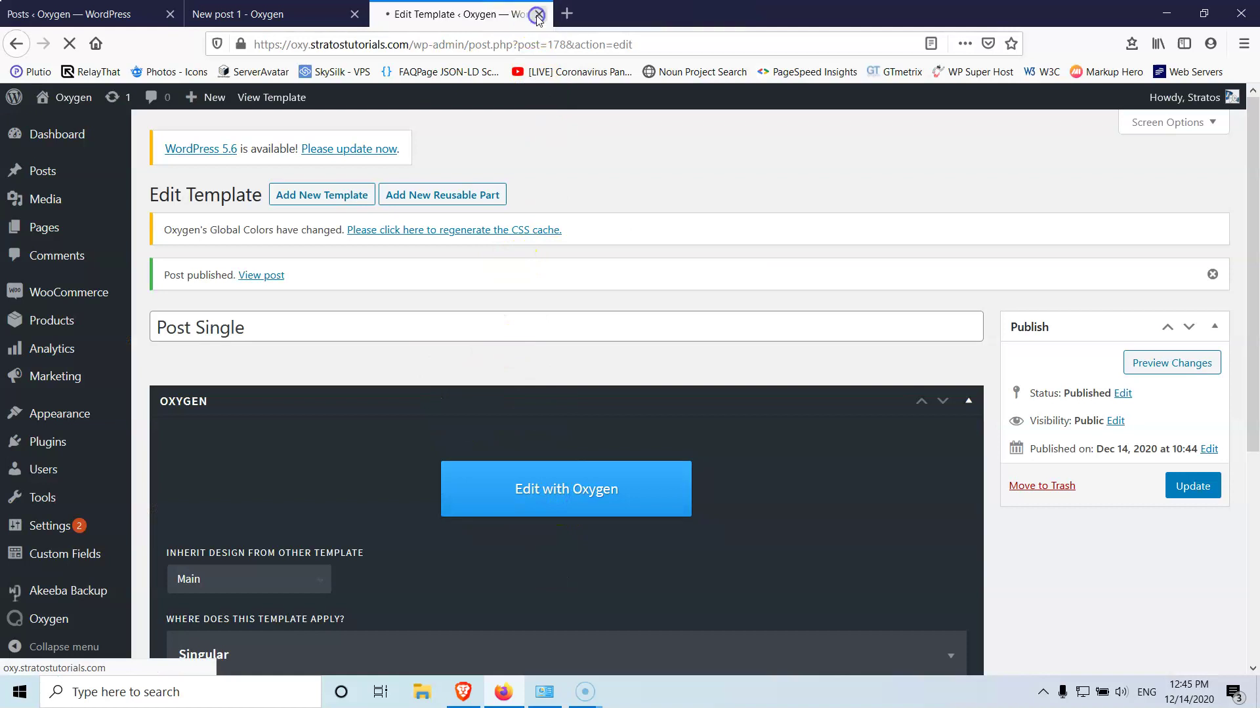
Look over the content of New post 1 while the Oxygen editor loads
click(265, 23)
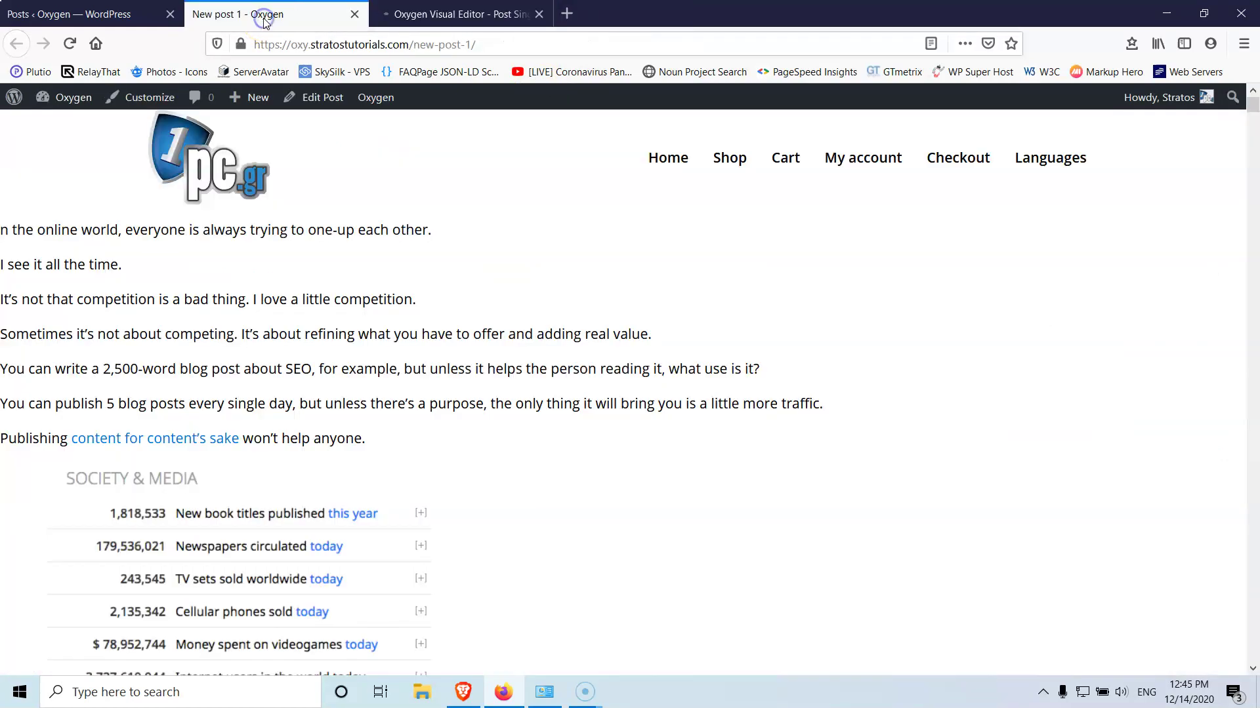
scroll(338, 466, down, 15)
scroll(342, 471, down, 15)
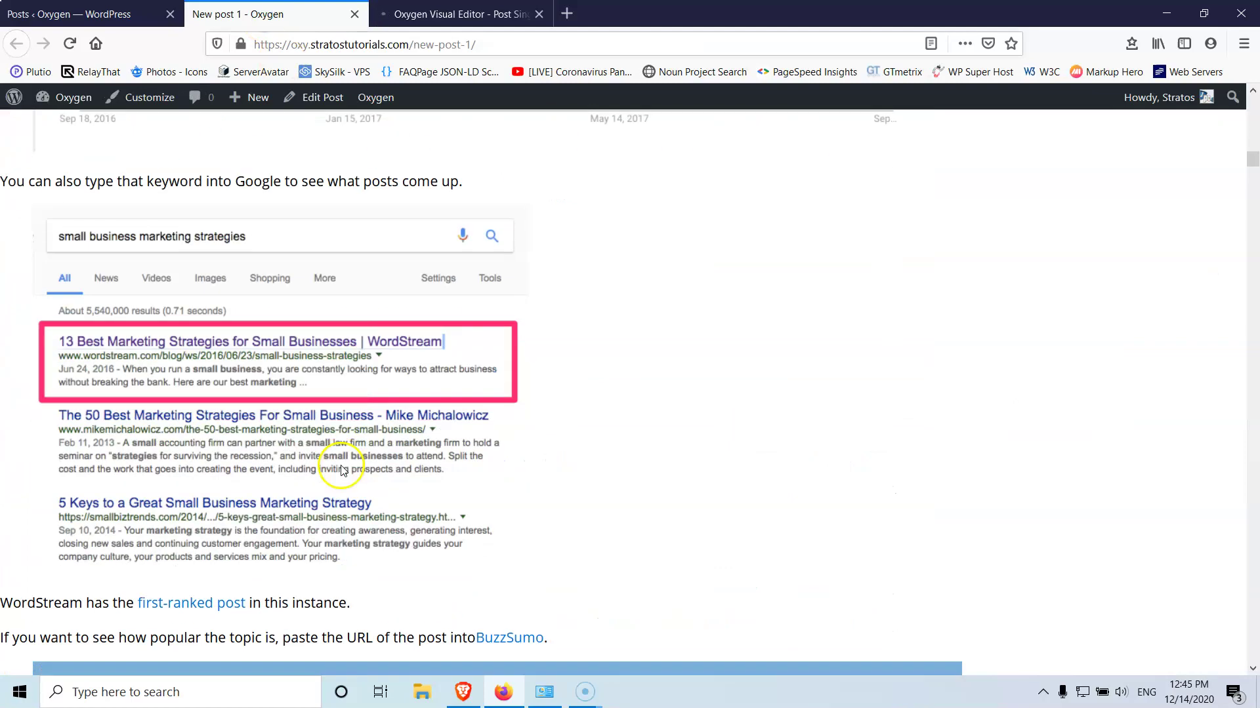
scroll(341, 471, up, 8)
scroll(341, 471, up, 15)
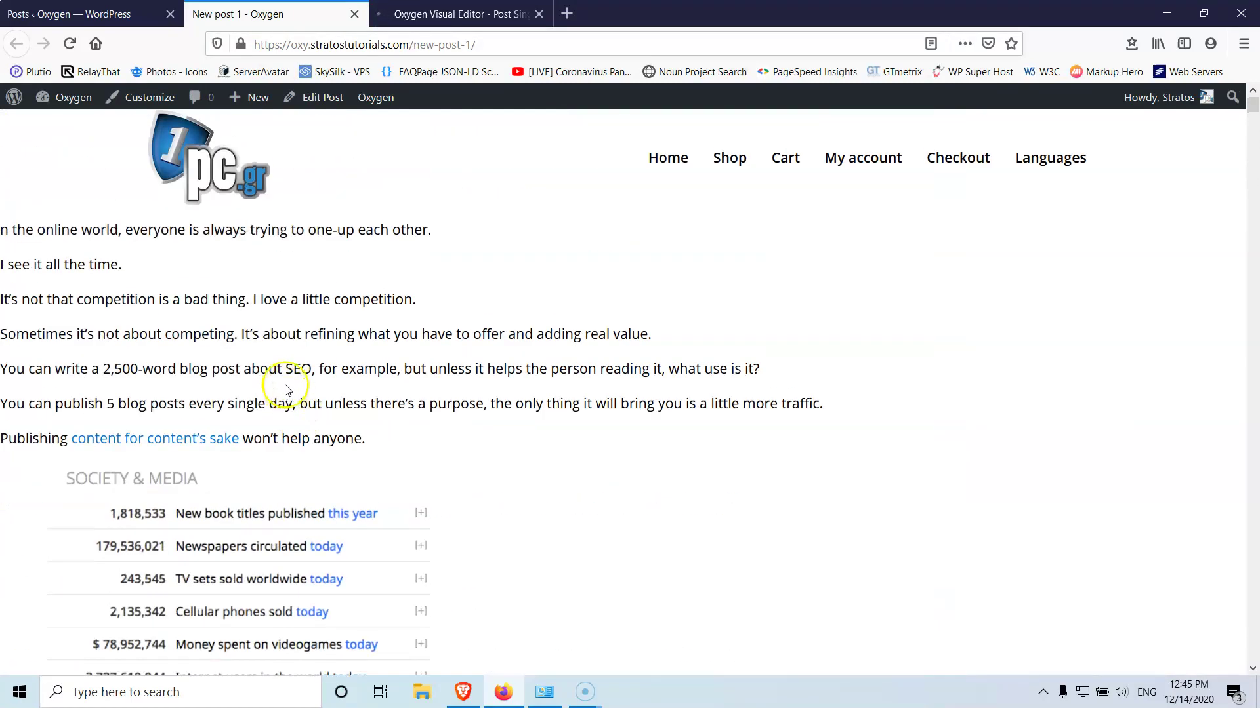
Add a Section to the empty content area of the Post Single template in the Oxygen editor
click(472, 14)
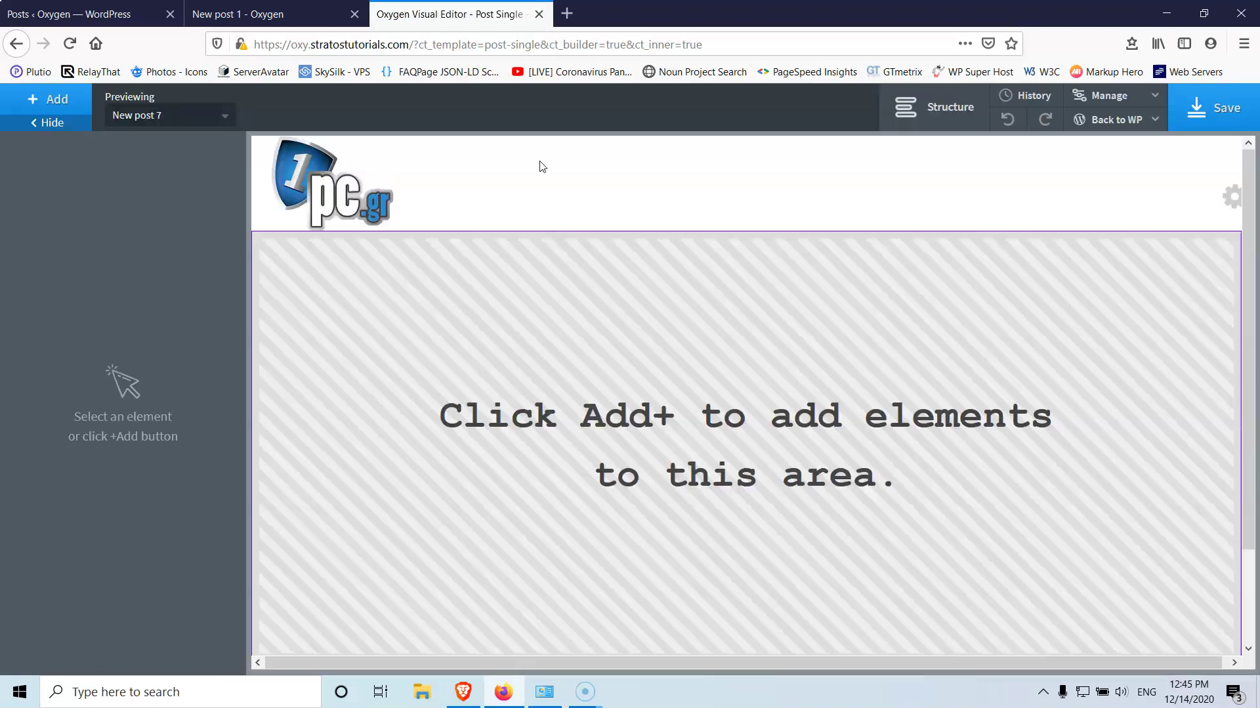
click(521, 163)
click(115, 143)
click(50, 99)
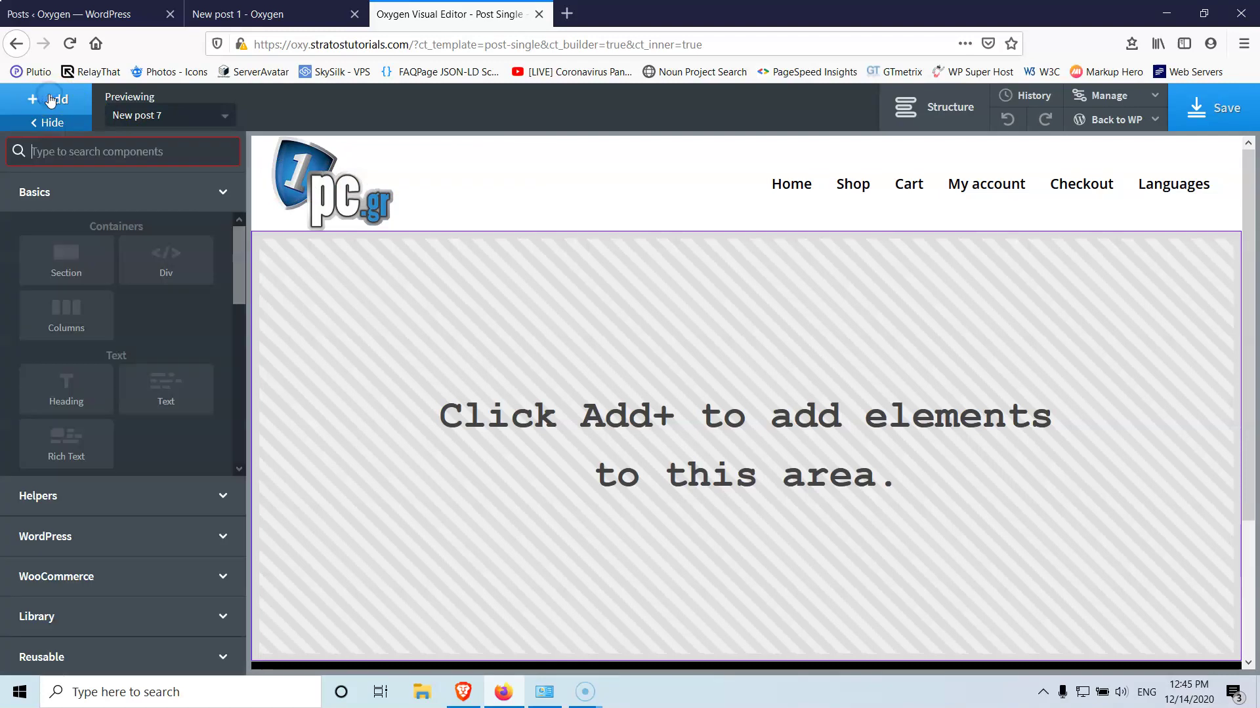
click(86, 272)
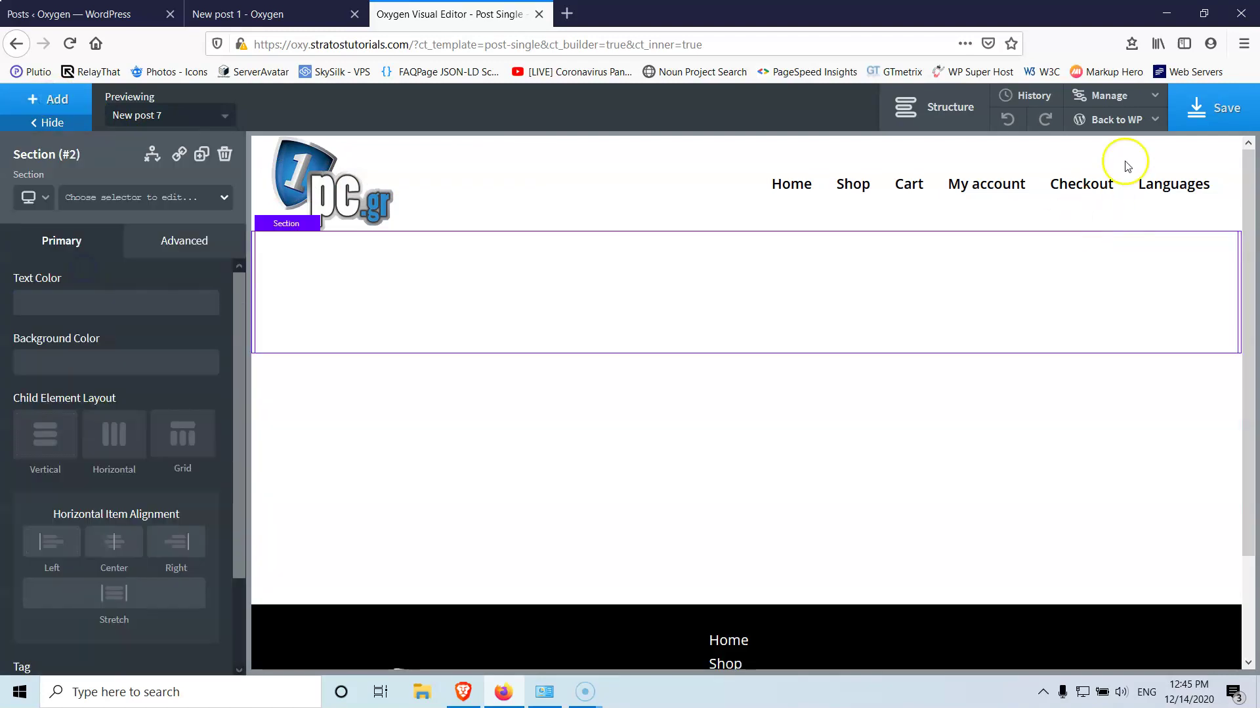
Save the template and reload New post 1 to check the template on the live page
click(1221, 106)
click(263, 14)
click(69, 43)
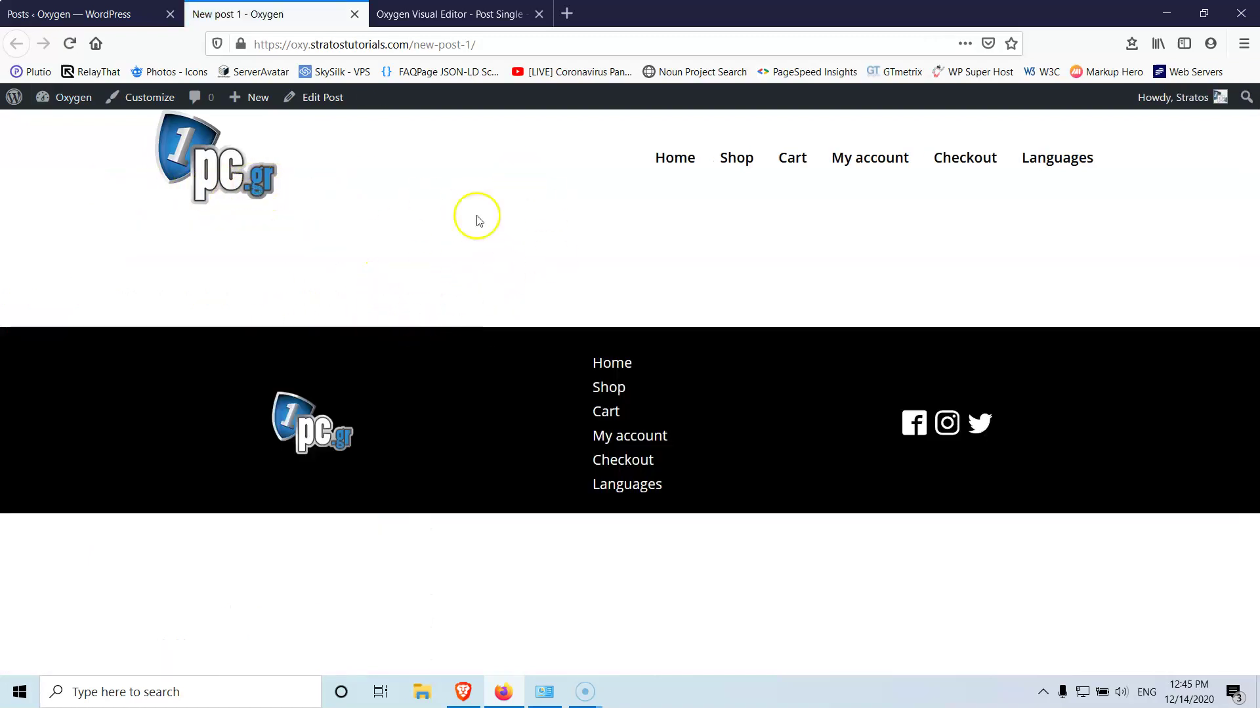
Set the section's background image to the post's dynamic Featured Image at Large size and save the template
click(434, 16)
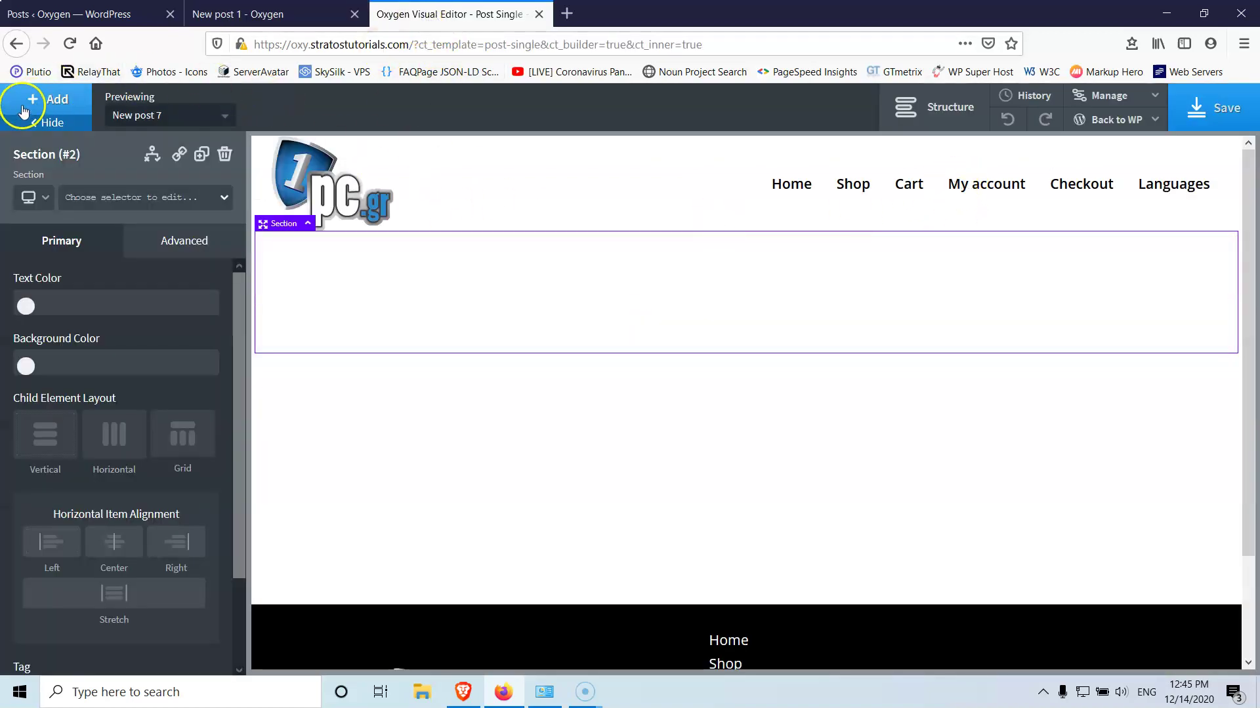
click(186, 250)
click(140, 298)
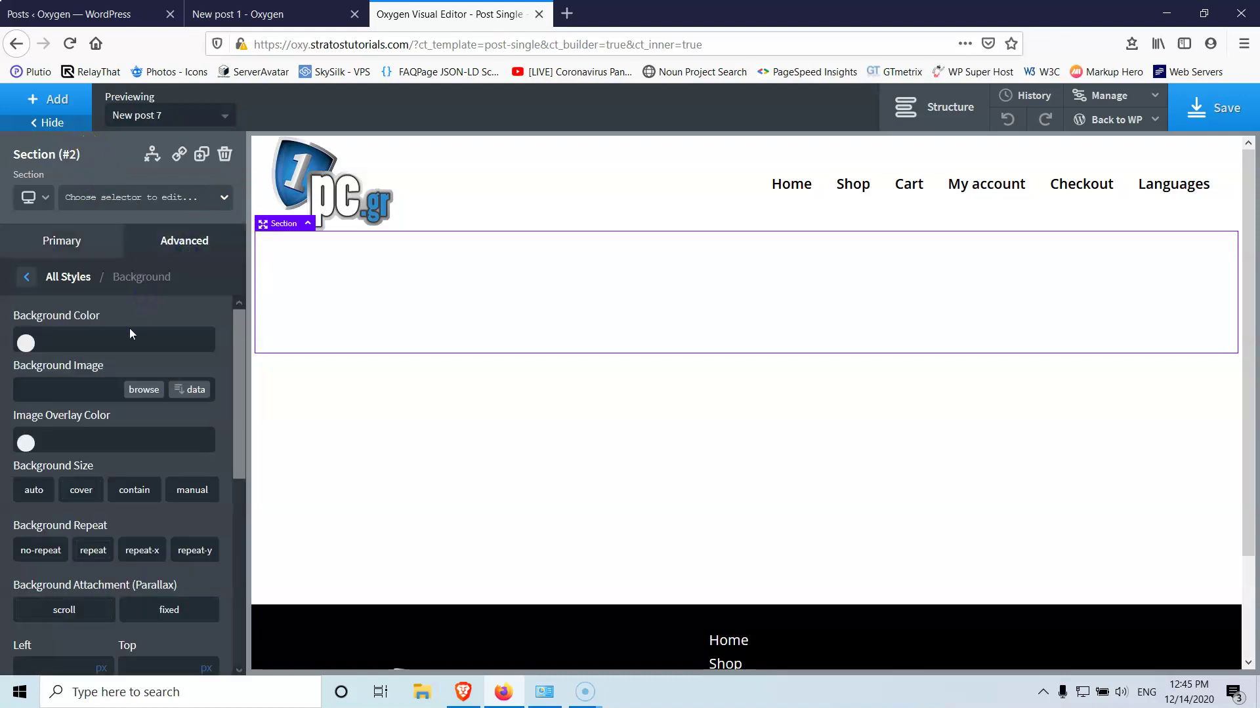
click(144, 390)
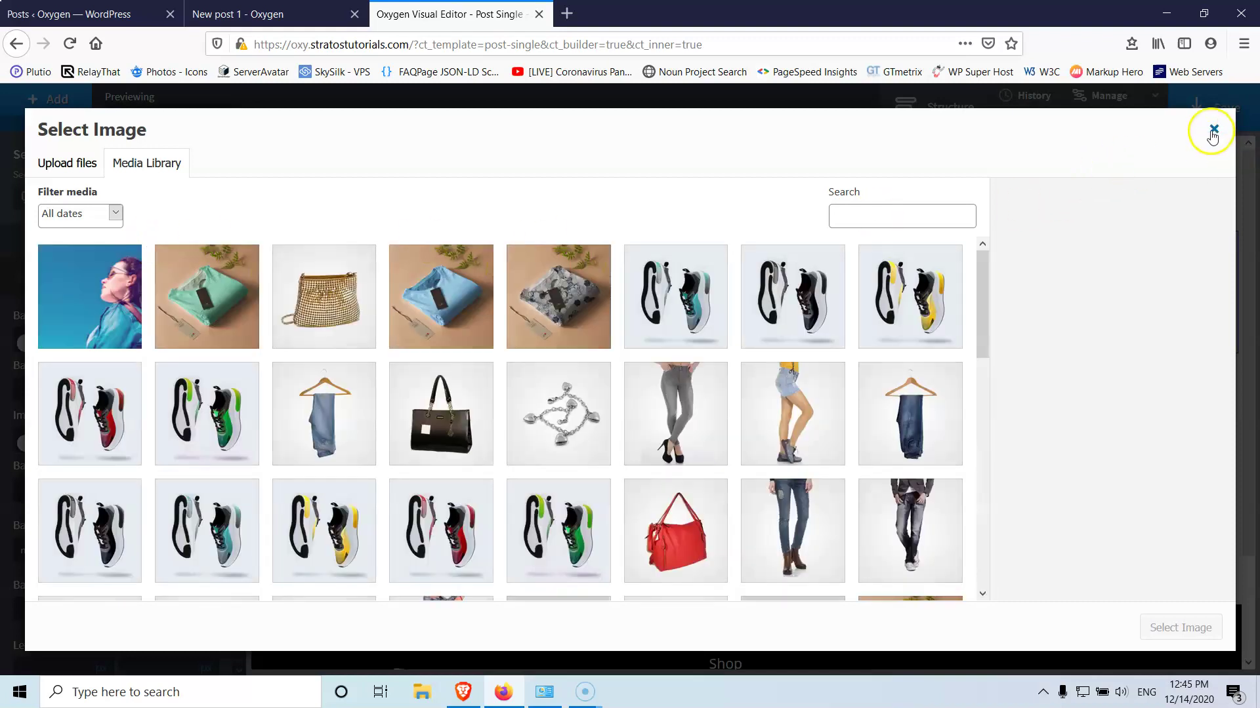
click(1213, 129)
click(196, 394)
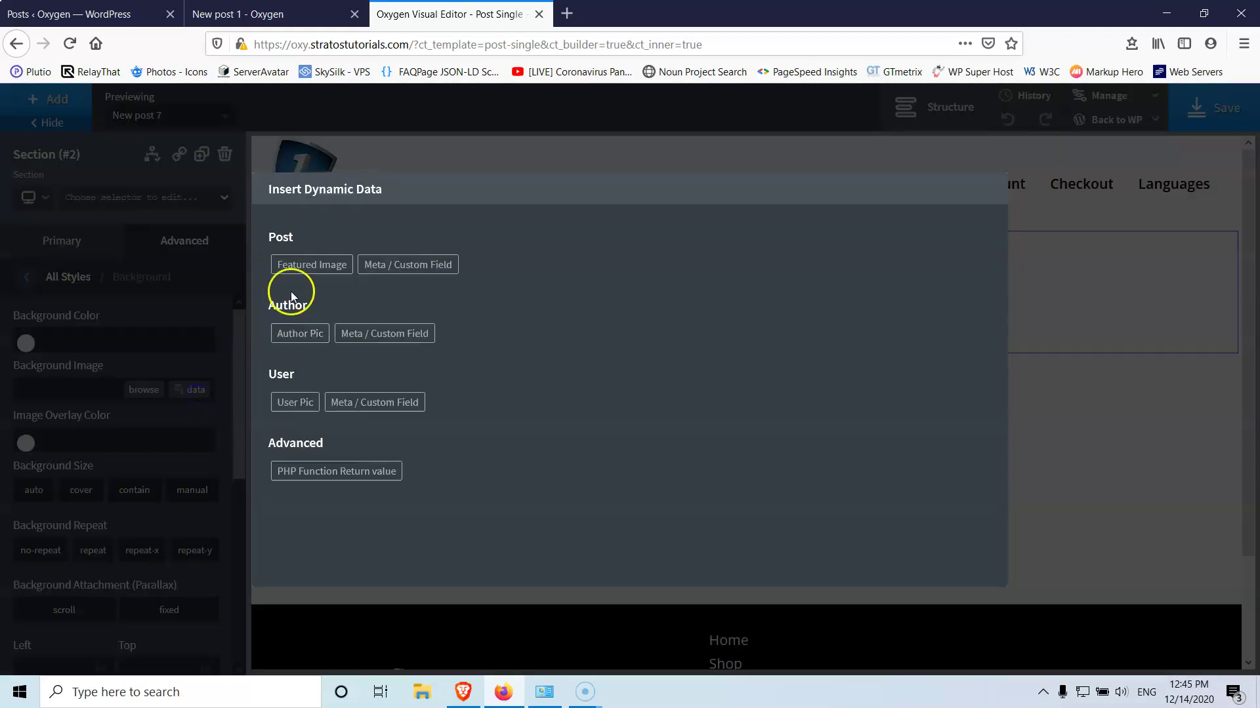
click(308, 263)
click(332, 278)
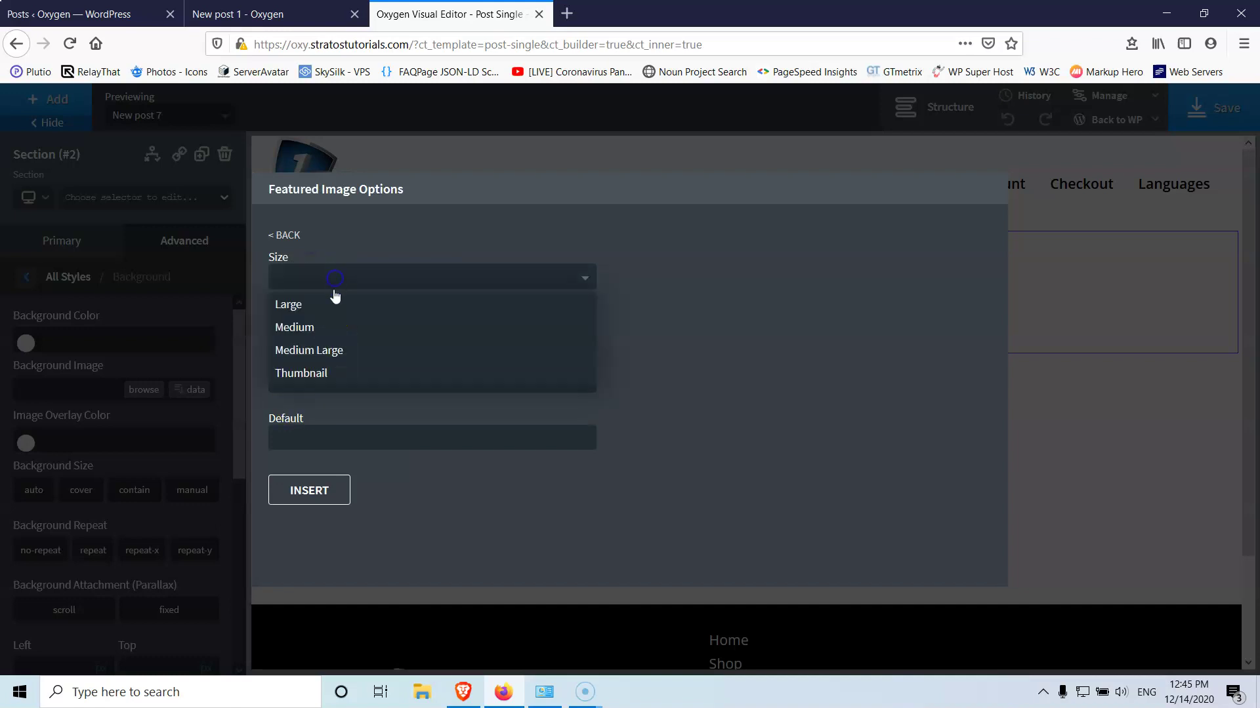
click(317, 304)
click(308, 504)
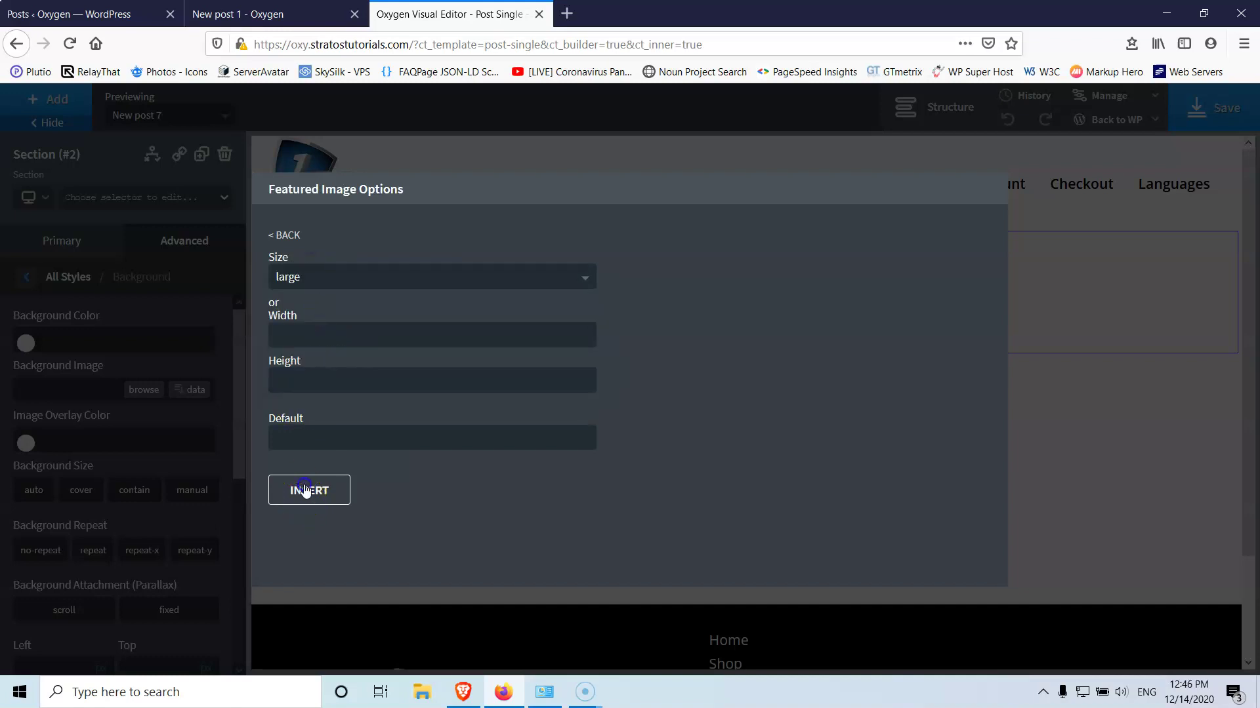
click(1222, 113)
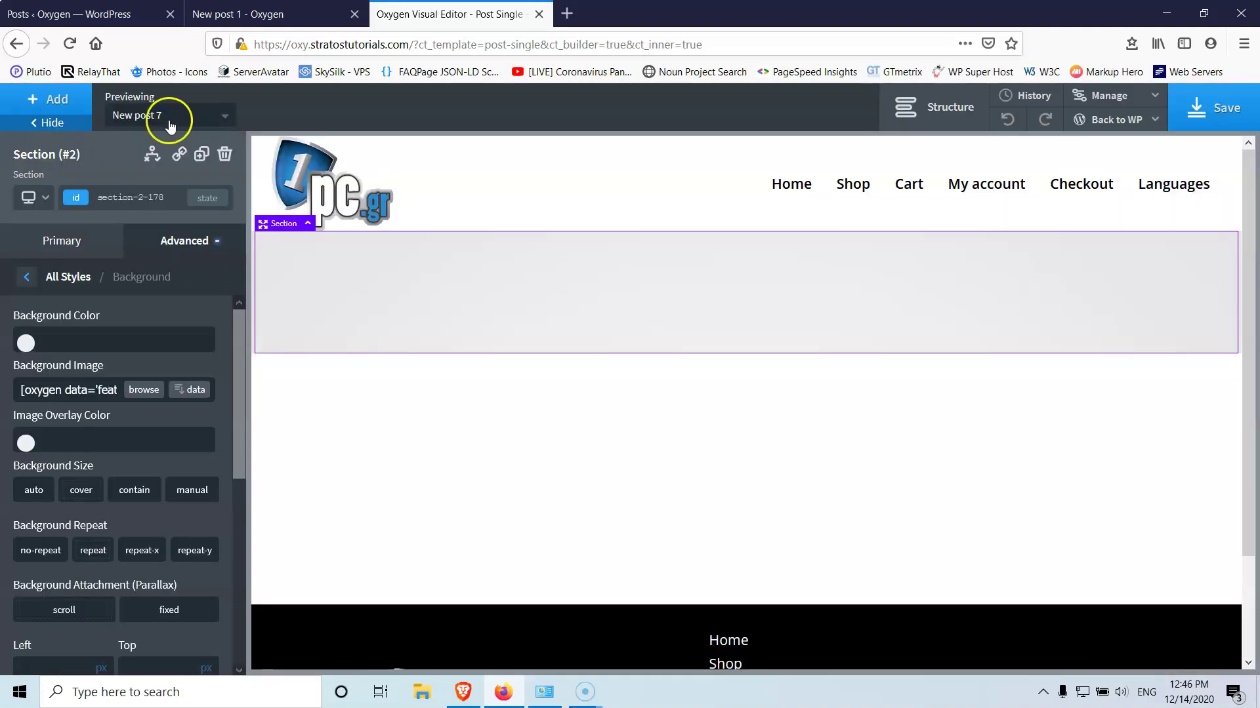
Preview the template with New post 1 and set the section's height to 600 px
click(161, 118)
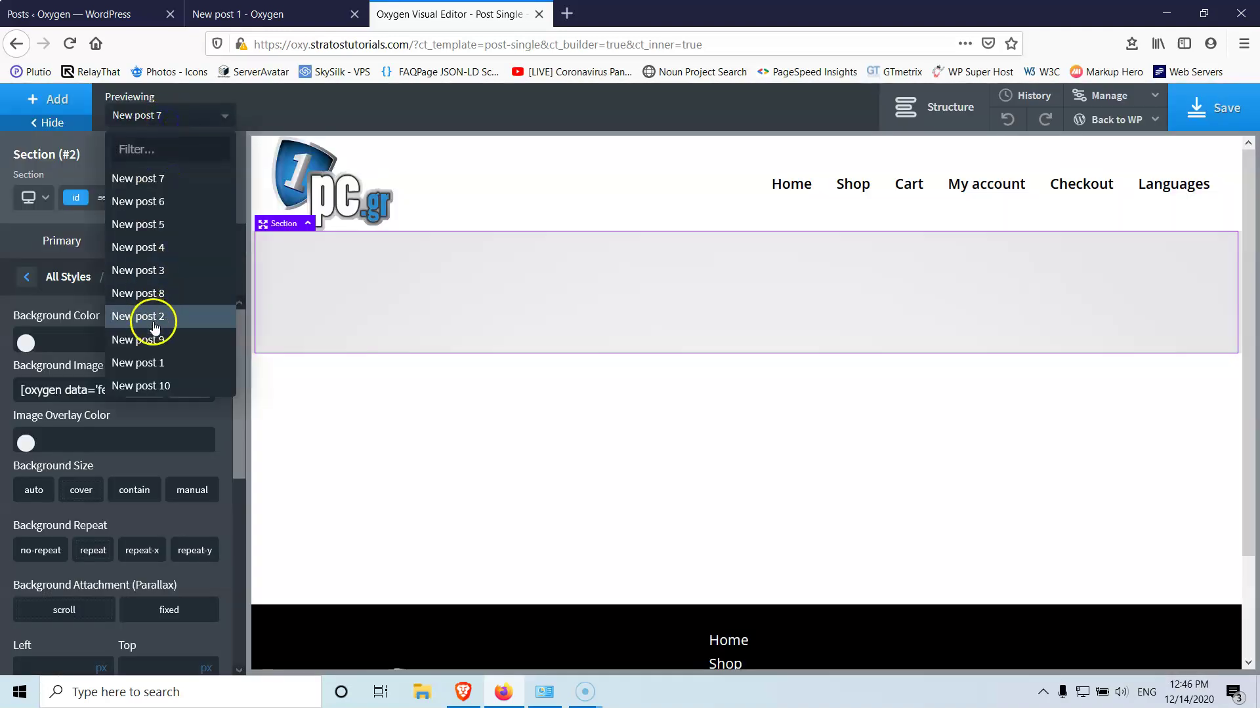
click(154, 362)
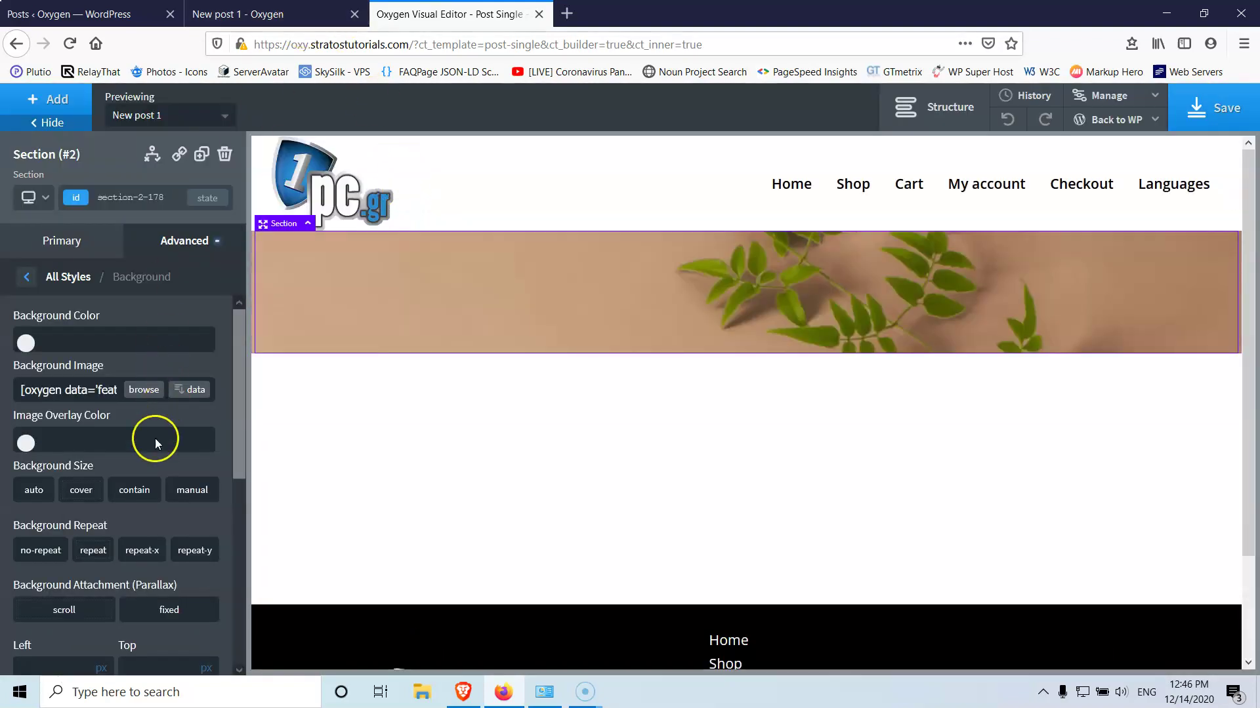
click(27, 276)
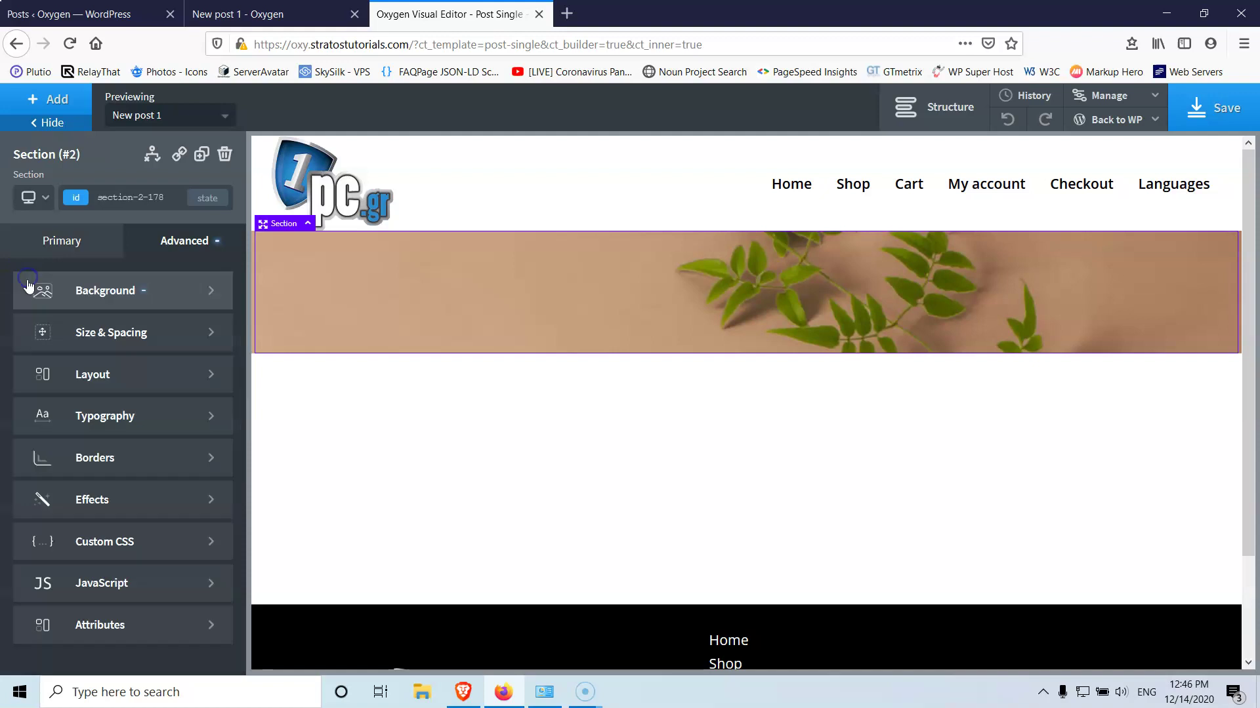
click(141, 337)
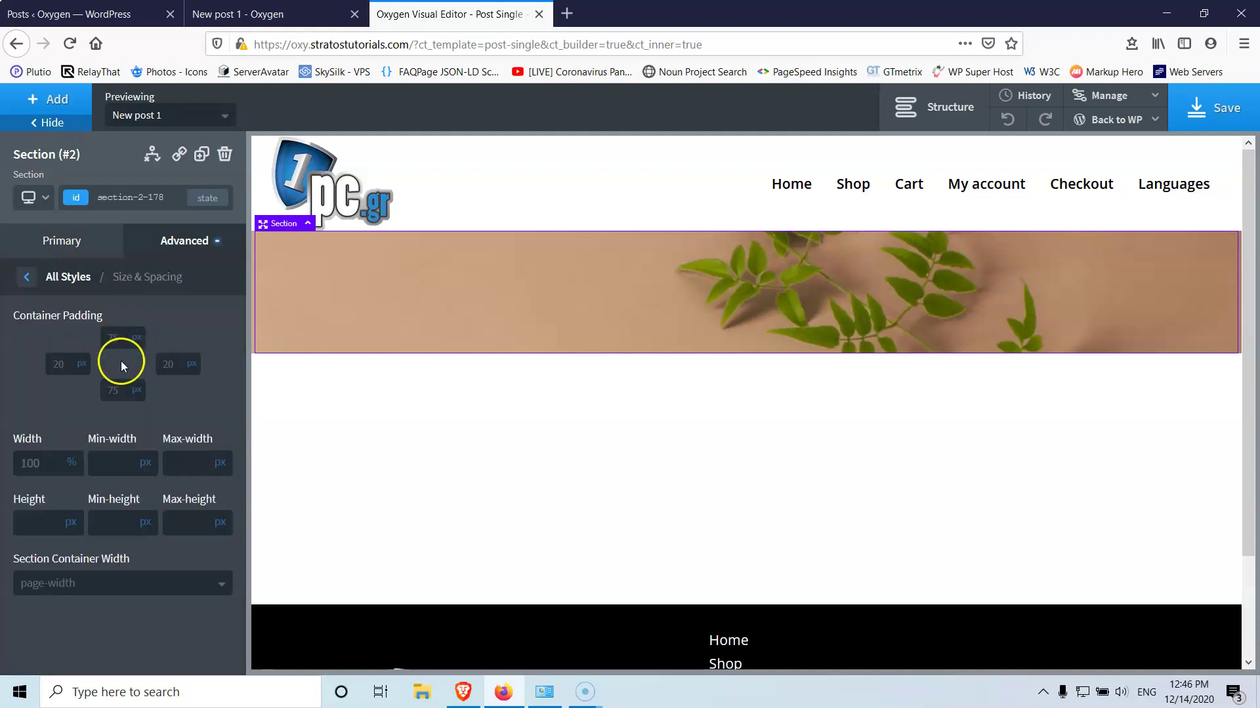
click(52, 521)
text(600)
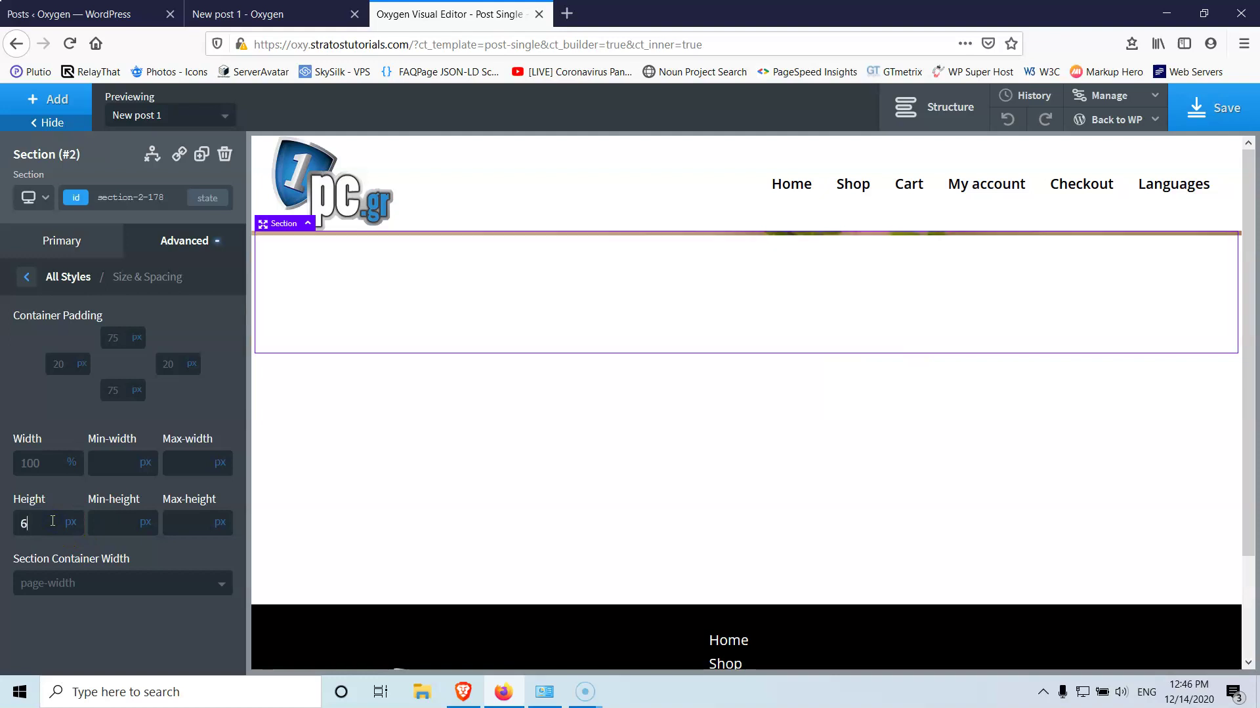
Set the section's background size to cover and its background repeat to no-repeat
click(29, 275)
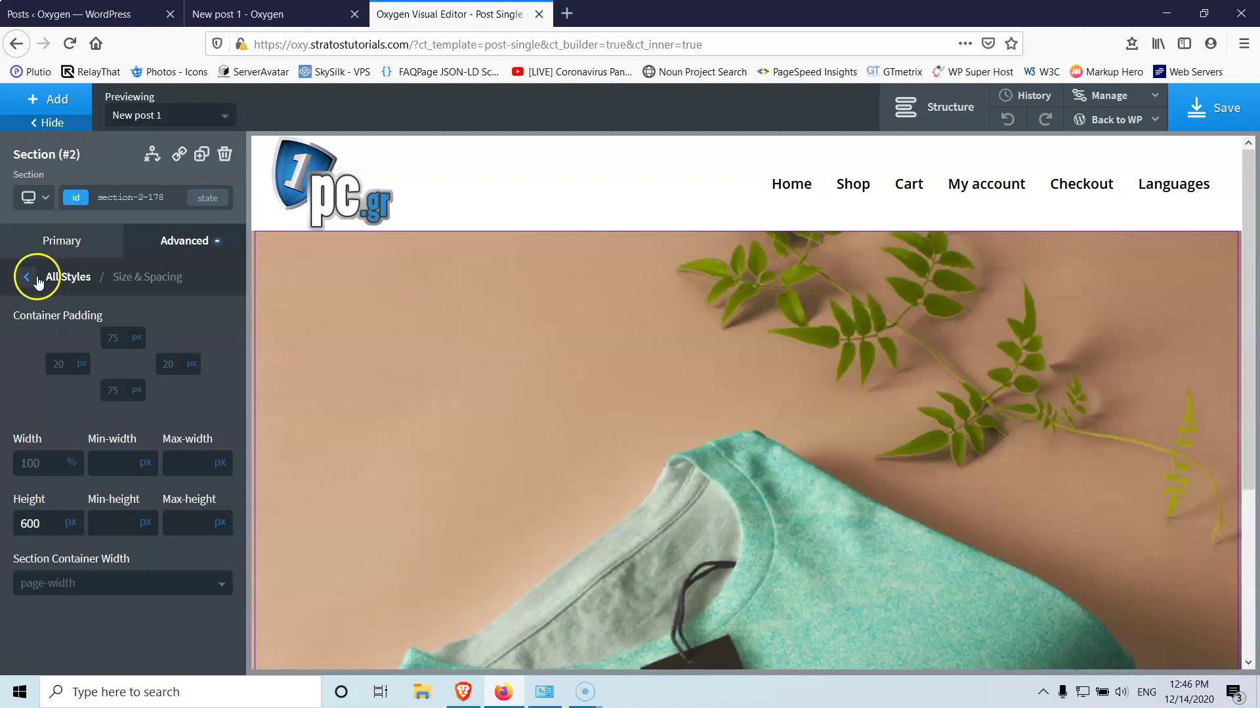
click(112, 298)
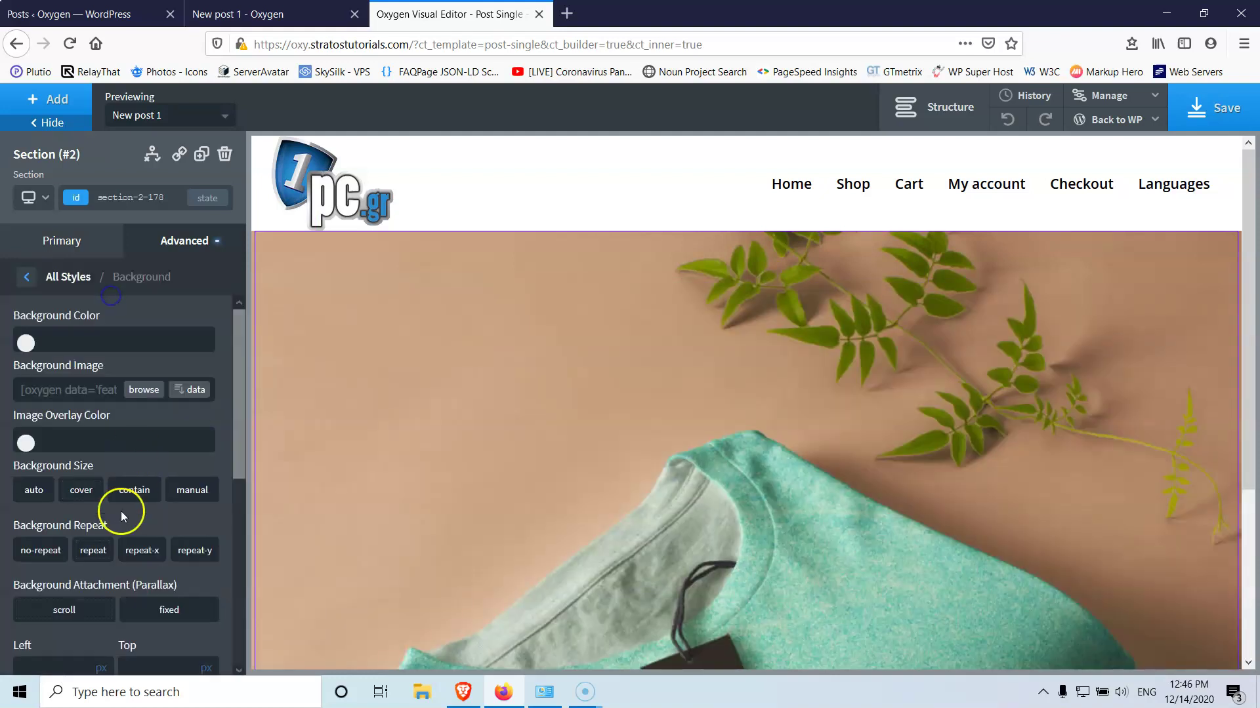
scroll(104, 428, down, 3)
scroll(85, 394, up, 2)
click(82, 397)
click(53, 461)
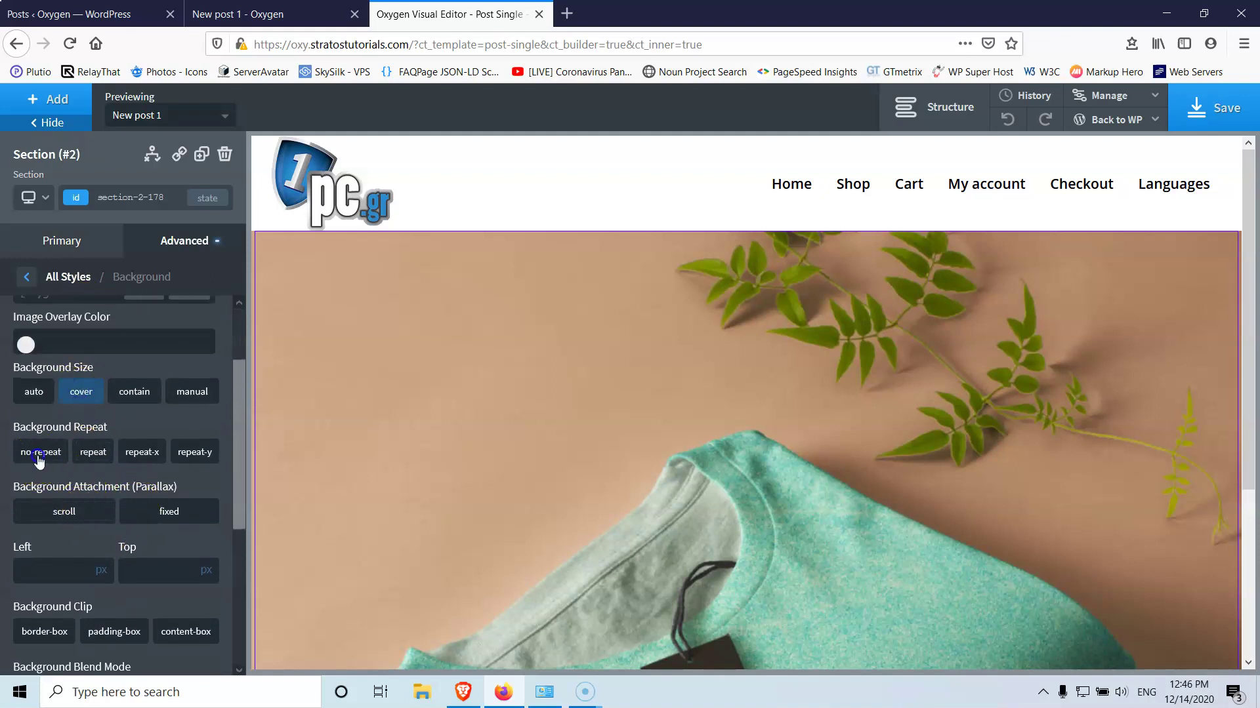
Position the section's background image at 50% left and 50% top
click(63, 574)
text(50)
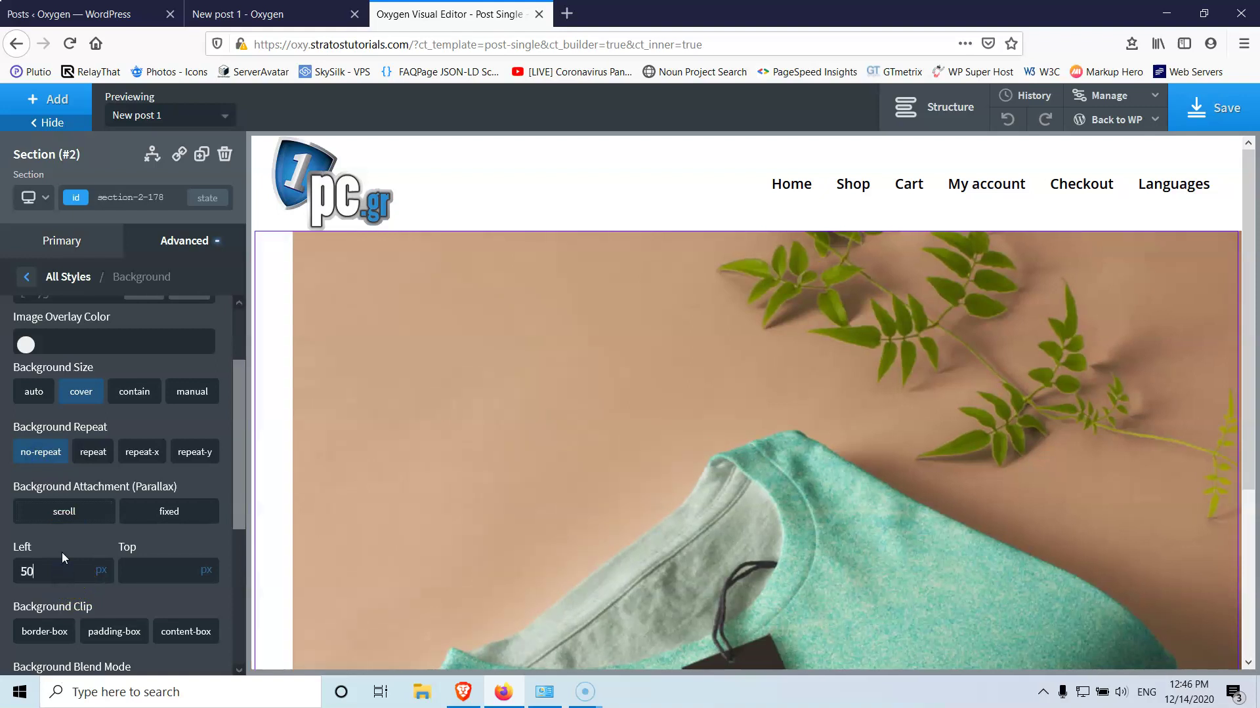
click(170, 580)
text(50)
click(100, 571)
click(107, 563)
click(206, 571)
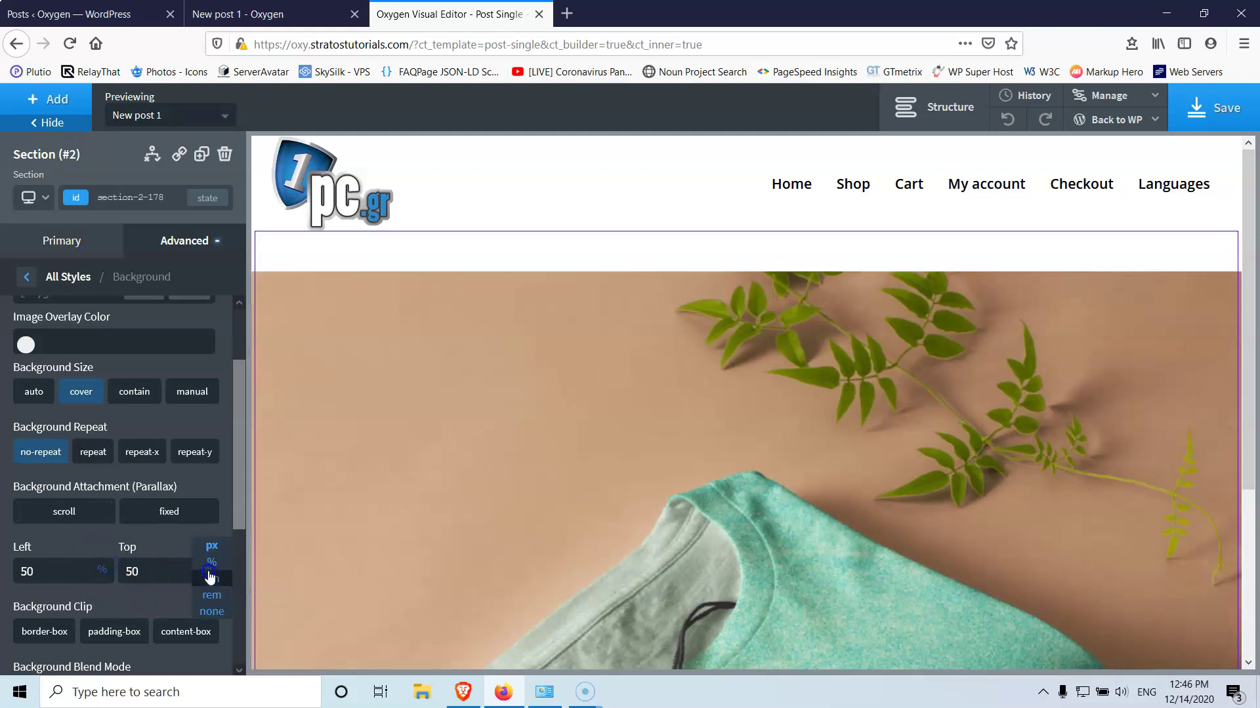
click(212, 561)
Save the background changes and reload New post 1 to check the featured image section
click(1214, 107)
click(271, 15)
click(69, 43)
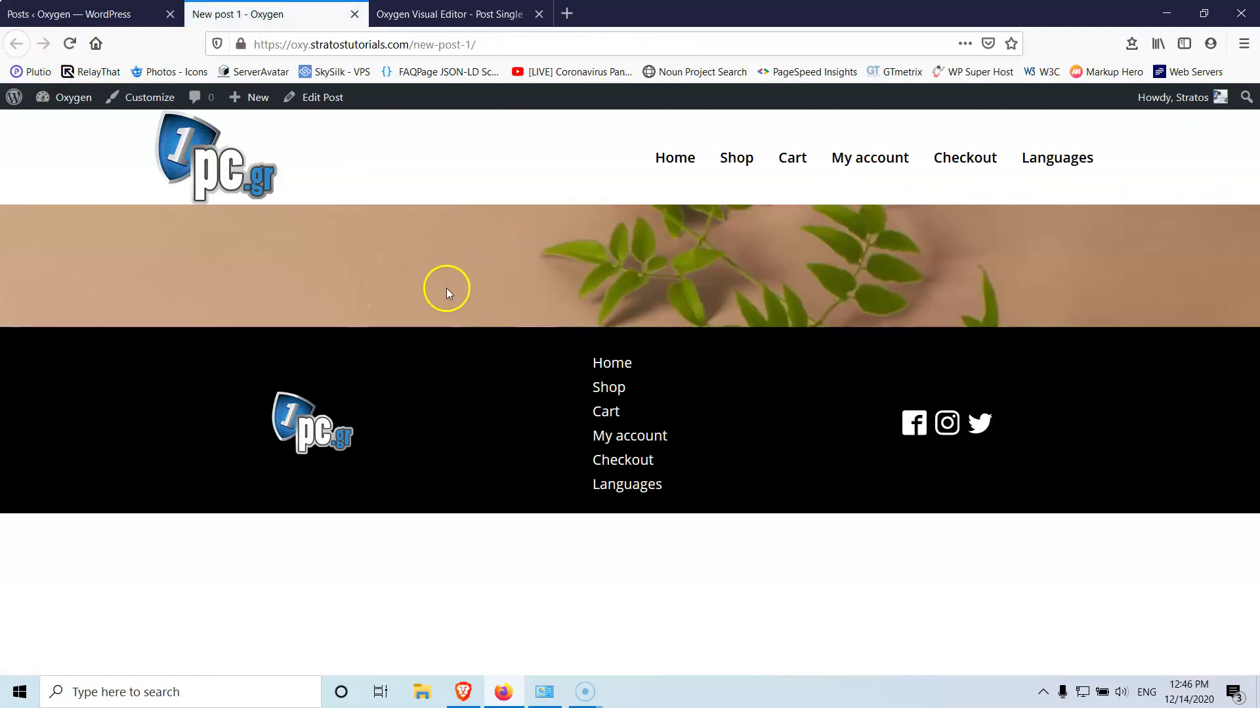
Review the section's background, layout and height settings in the Oxygen editor
click(434, 9)
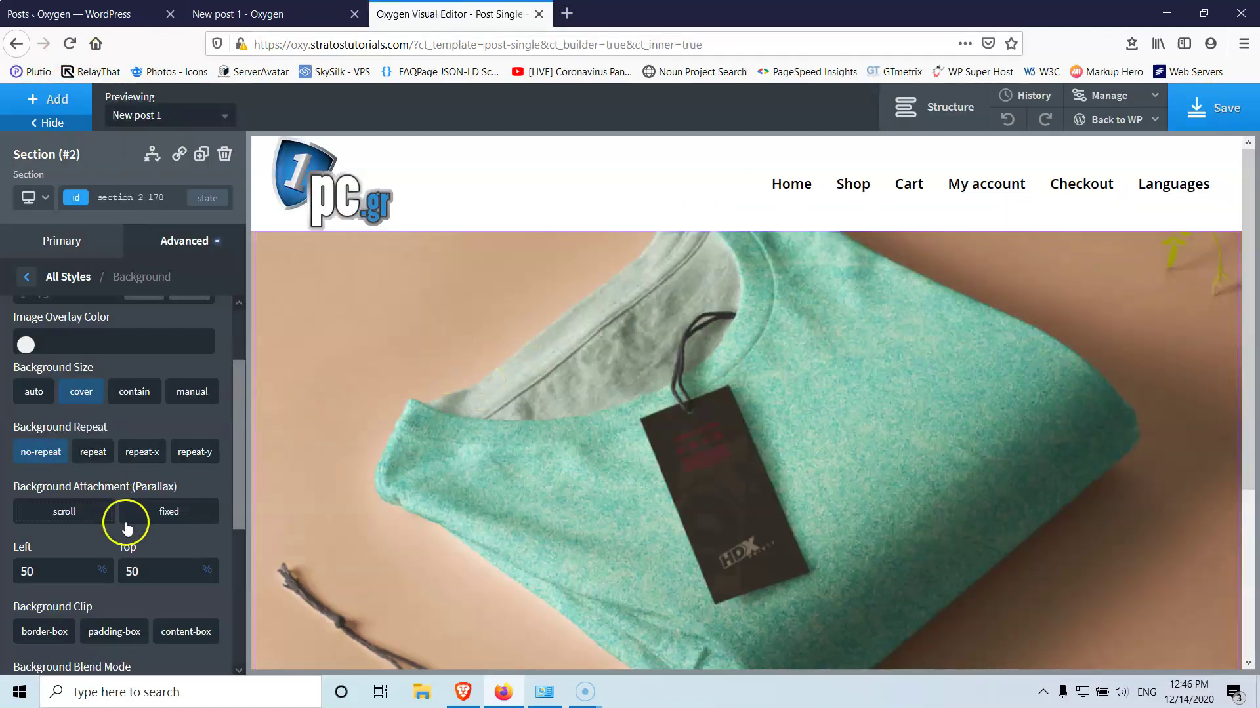
scroll(112, 553, down, 4)
scroll(111, 558, up, 3)
scroll(112, 557, up, 3)
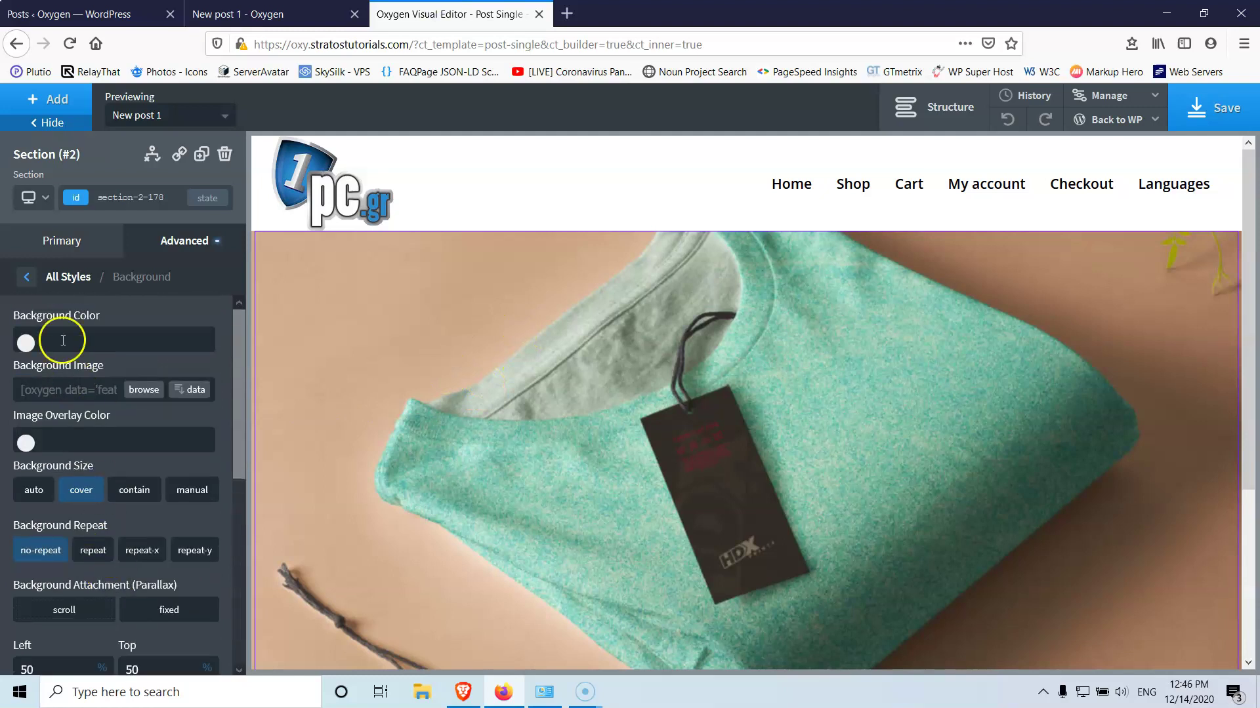
click(27, 279)
click(109, 295)
scroll(403, 509, down, 4)
click(92, 248)
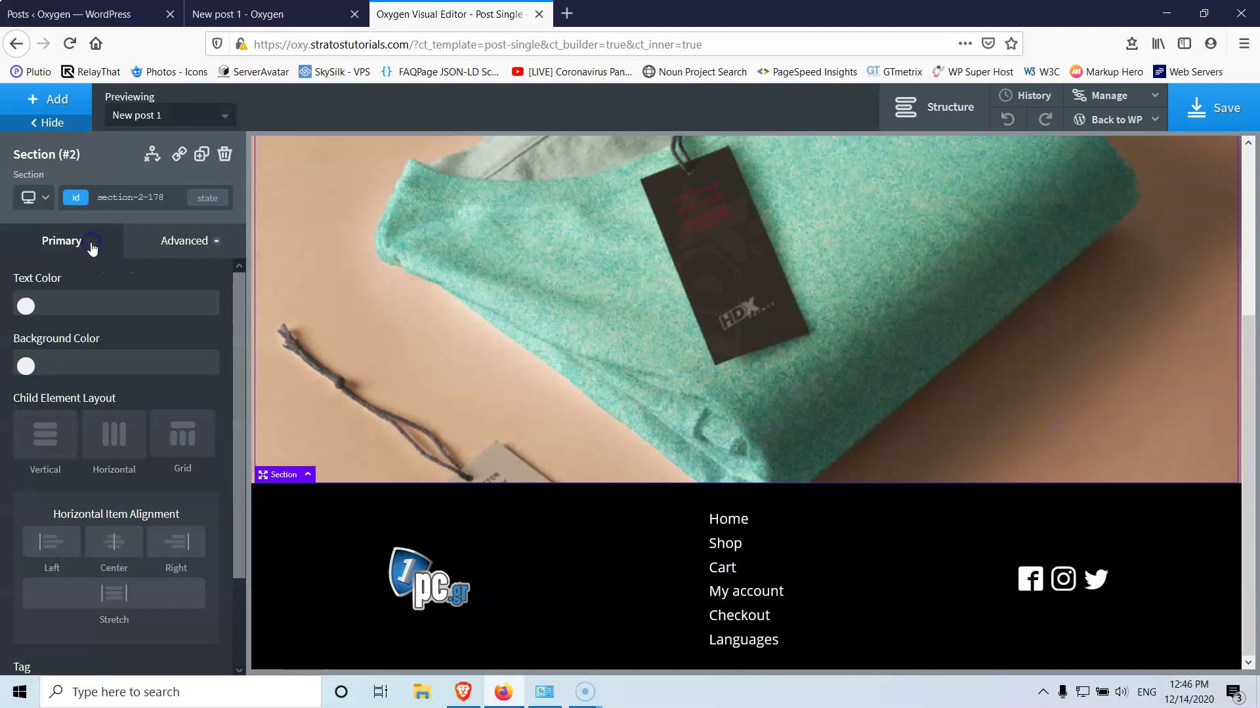
scroll(98, 439, down, 2)
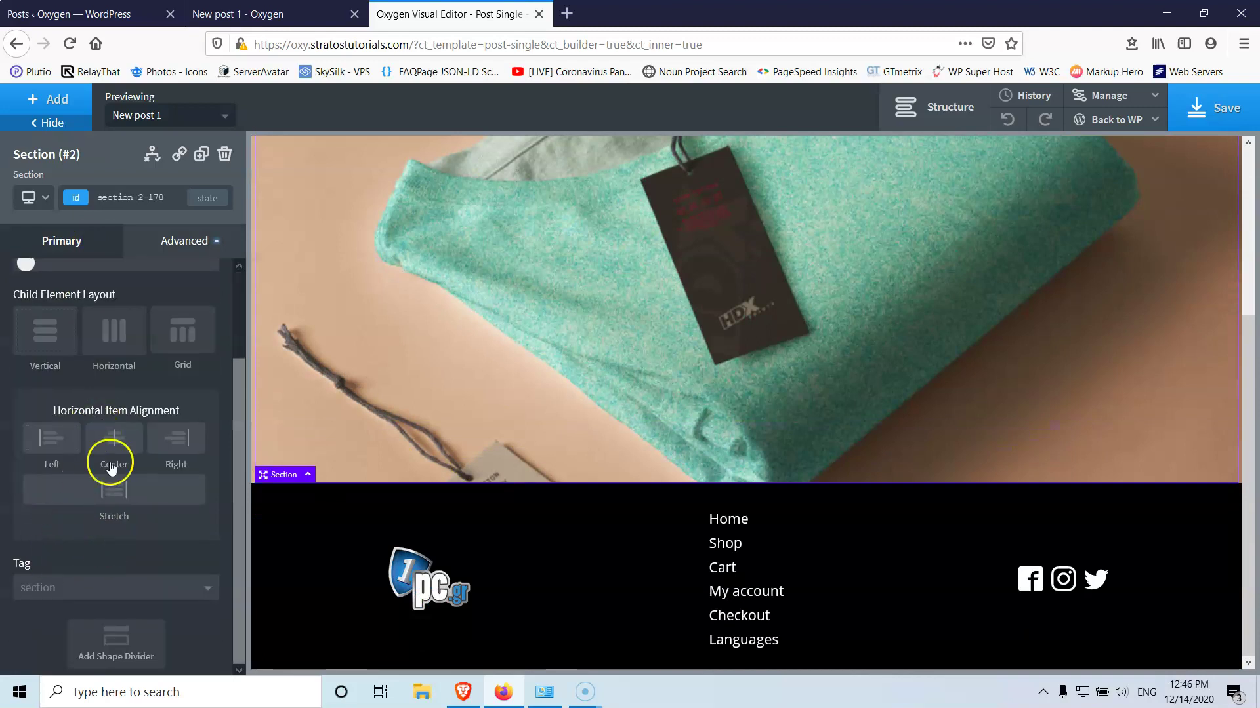
click(174, 242)
click(105, 335)
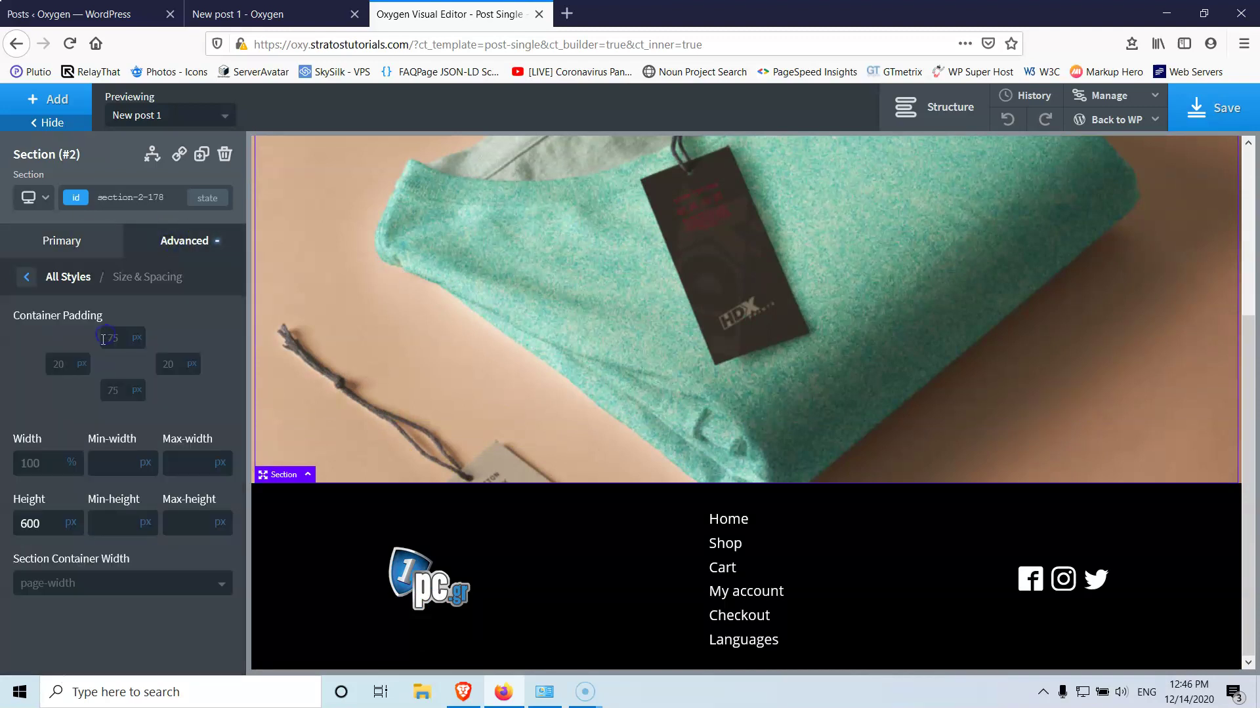
double_click(50, 525)
Save the template again and reload New post 1 to inspect the featured image section down to the footer
click(1189, 107)
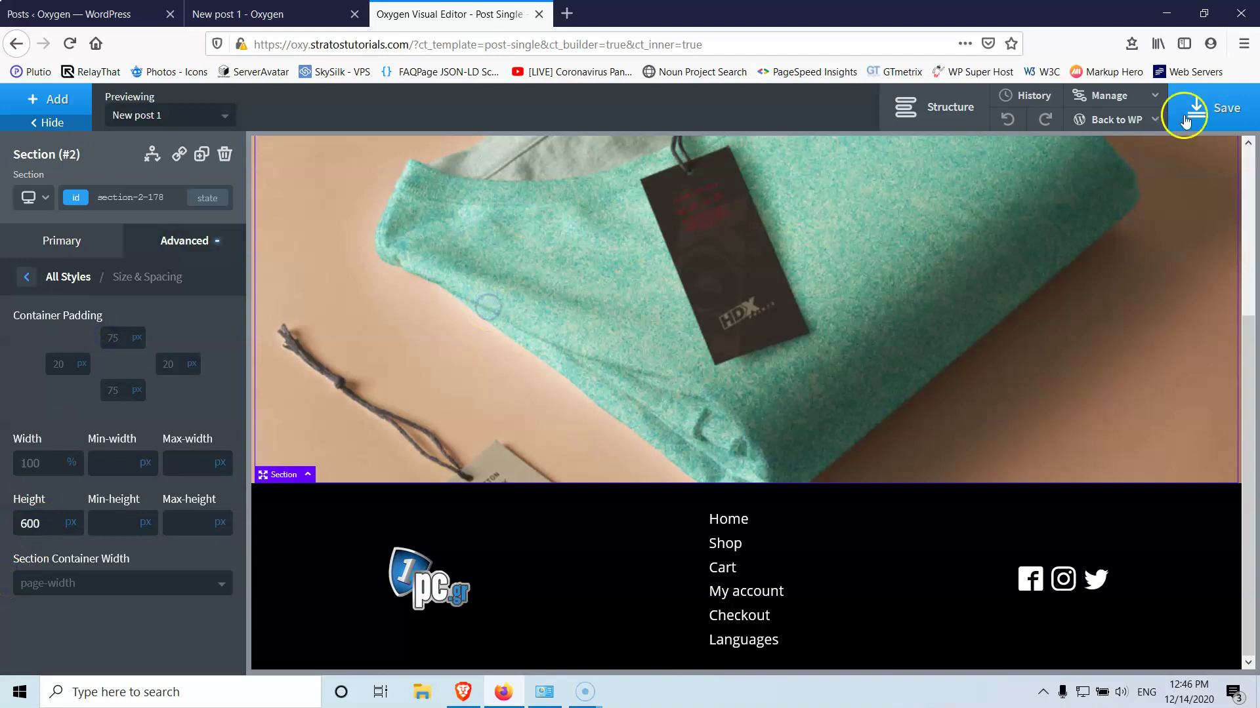
click(275, 12)
click(70, 44)
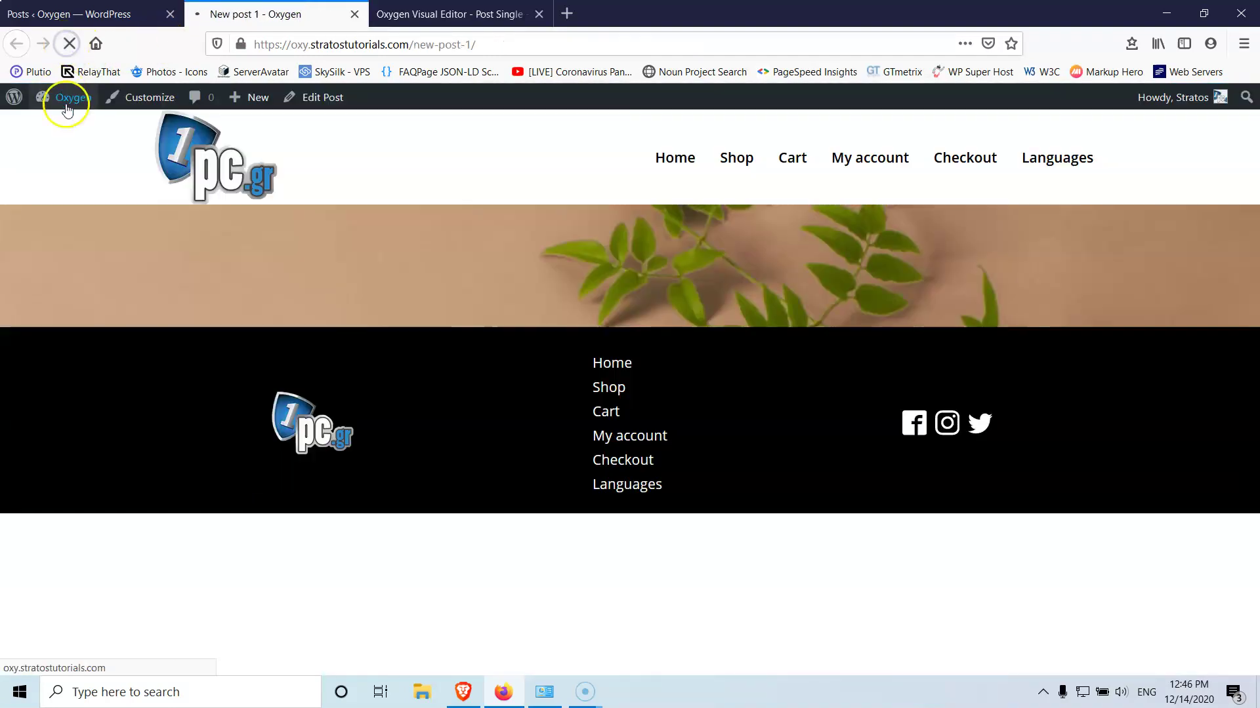
scroll(433, 388, down, 5)
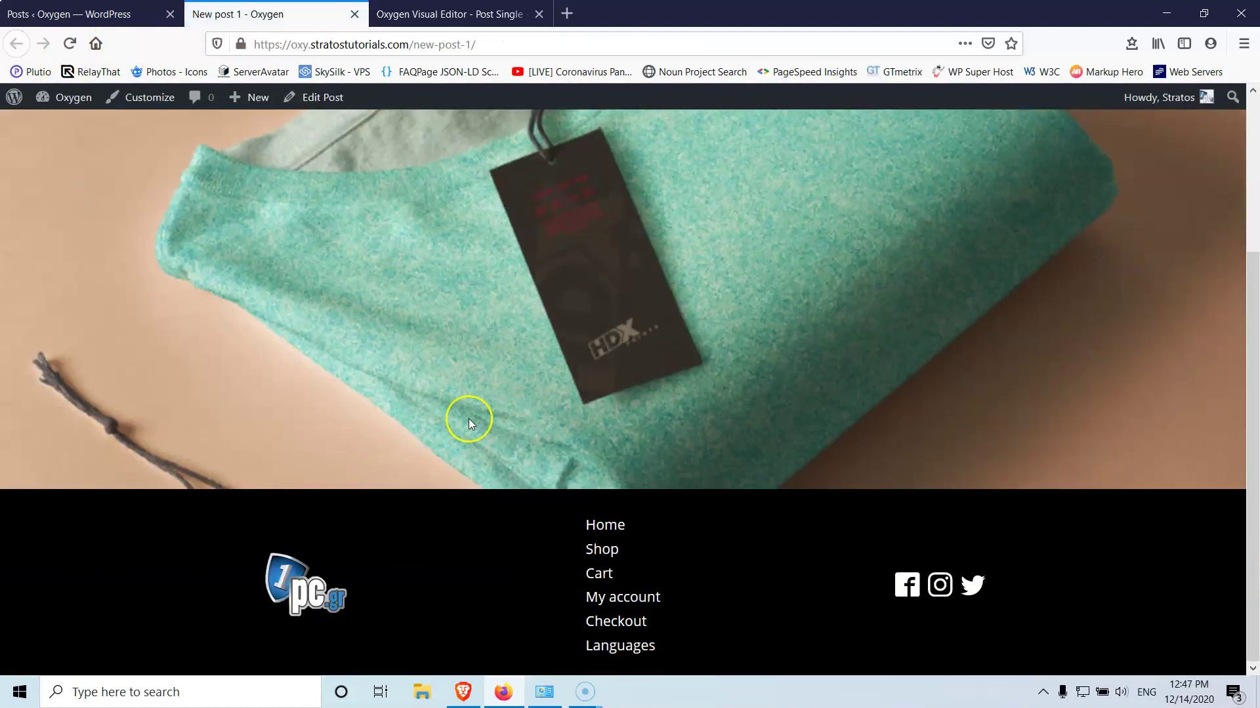
Look over the featured image section on New post 1 from header to footer and return to the Oxygen editor
scroll(393, 288, up, 5)
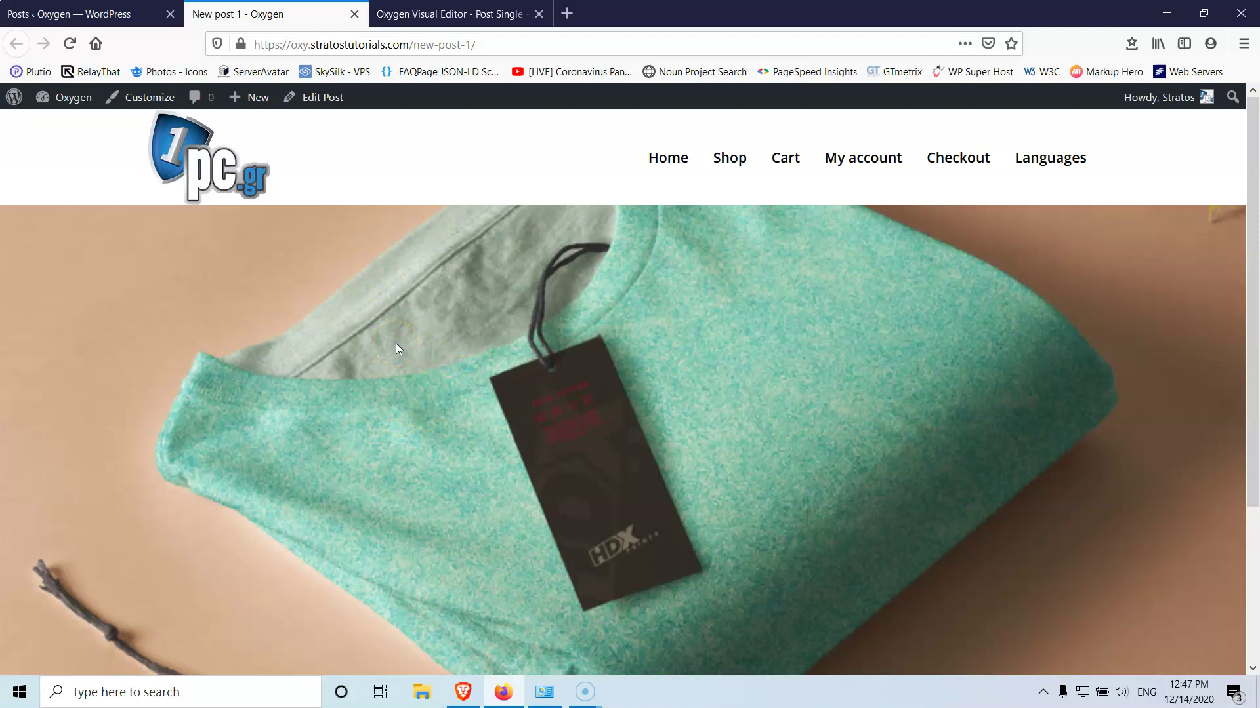
scroll(706, 466, down, 3)
key(ctrl+Tab)
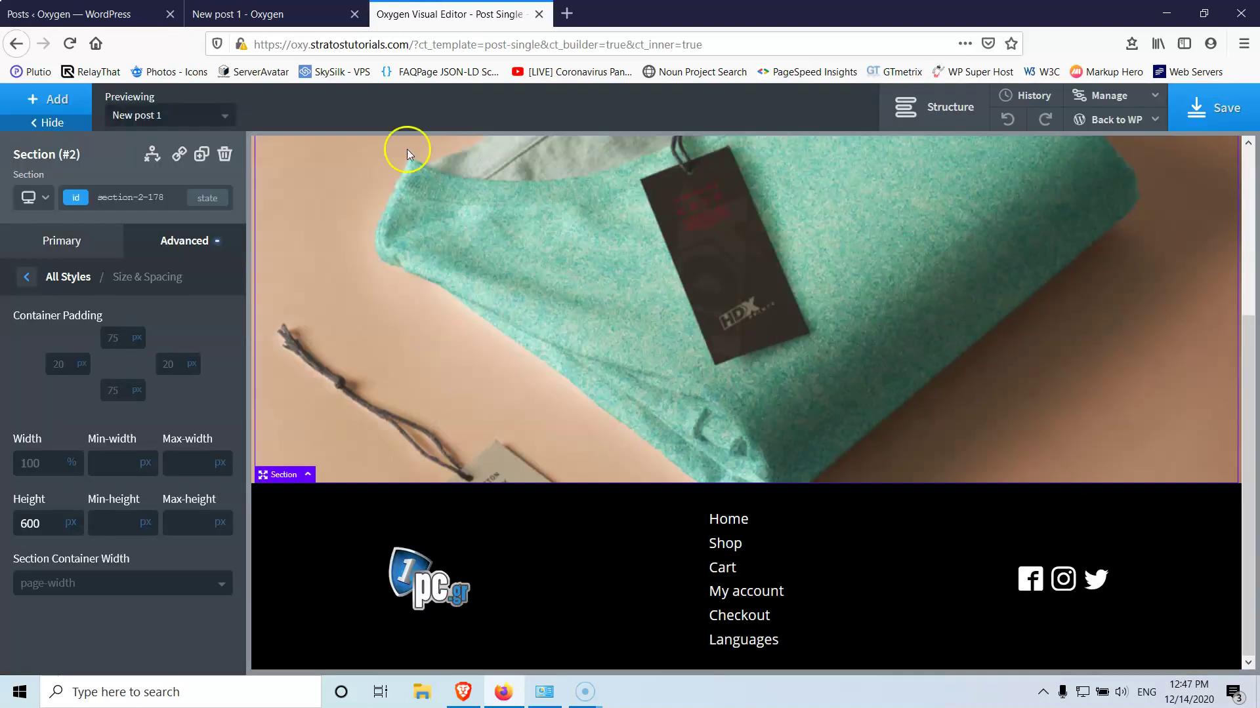
Add an Image element inside the section that has the featured image background
click(51, 100)
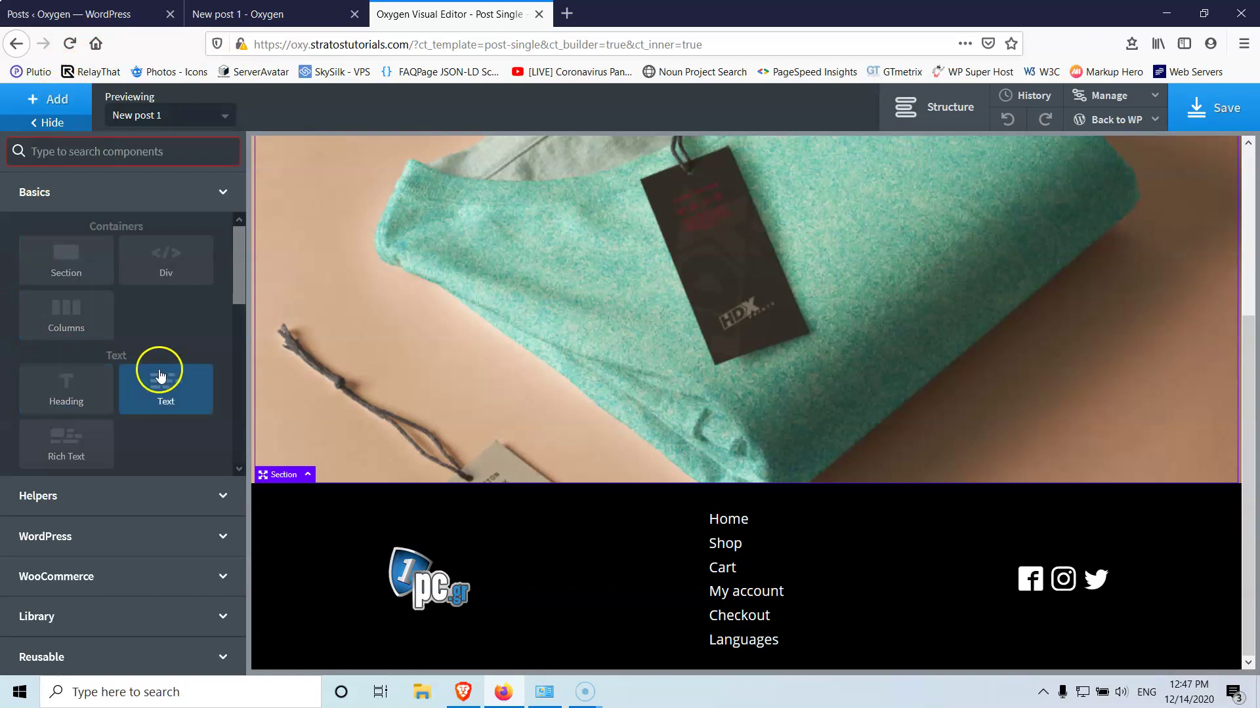
scroll(152, 353, down, 2)
scroll(113, 360, up, 1)
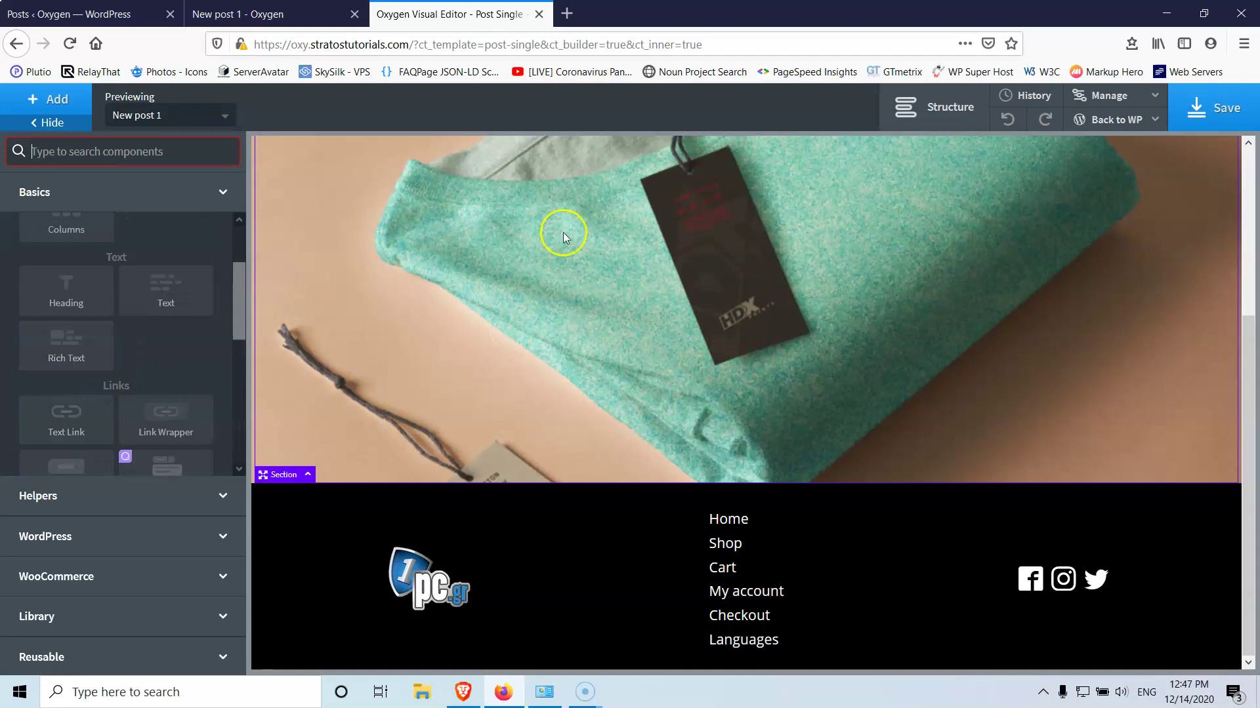
scroll(151, 348, up, 2)
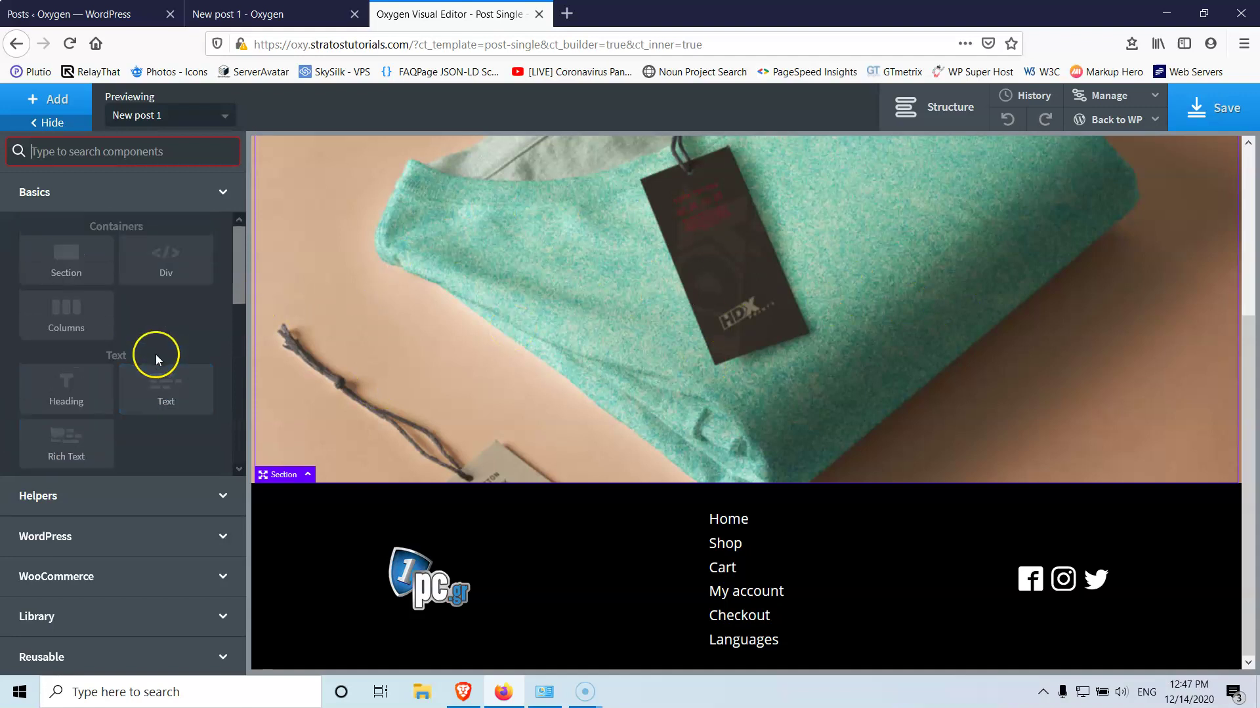
scroll(156, 354, down, 4)
scroll(135, 353, down, 4)
click(52, 298)
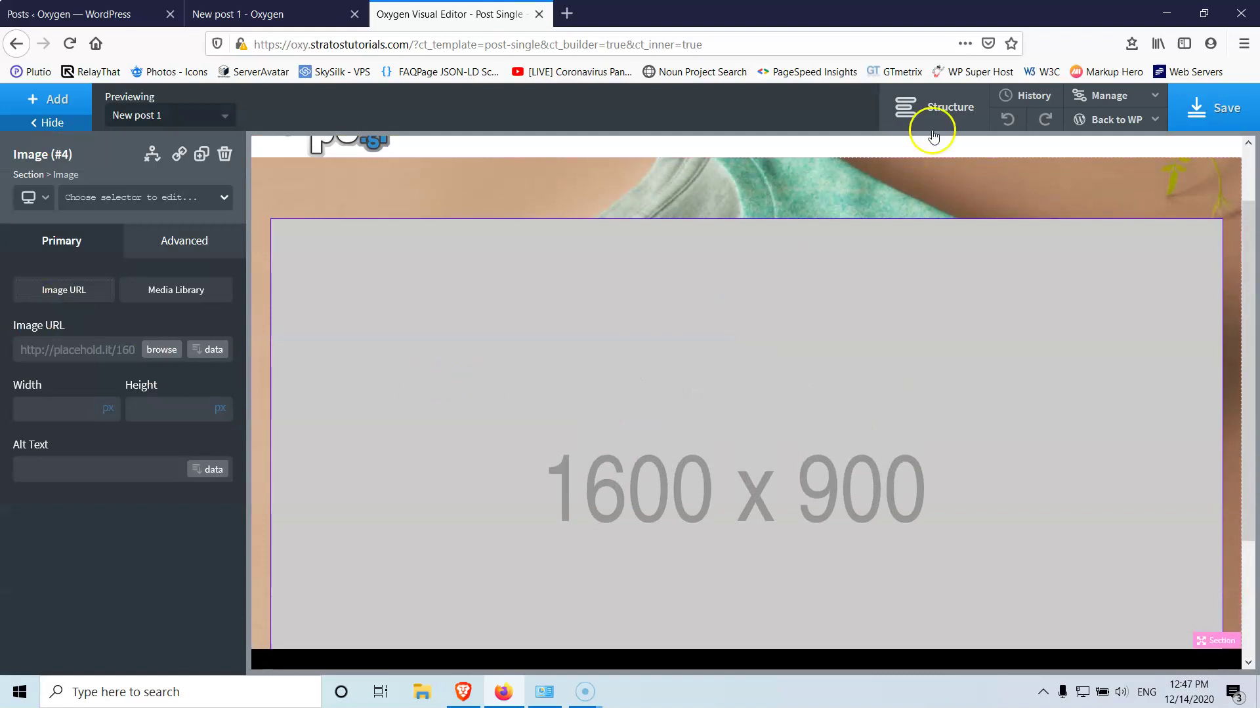
Add a second section below the background-image section and move the placeholder image into it
click(942, 110)
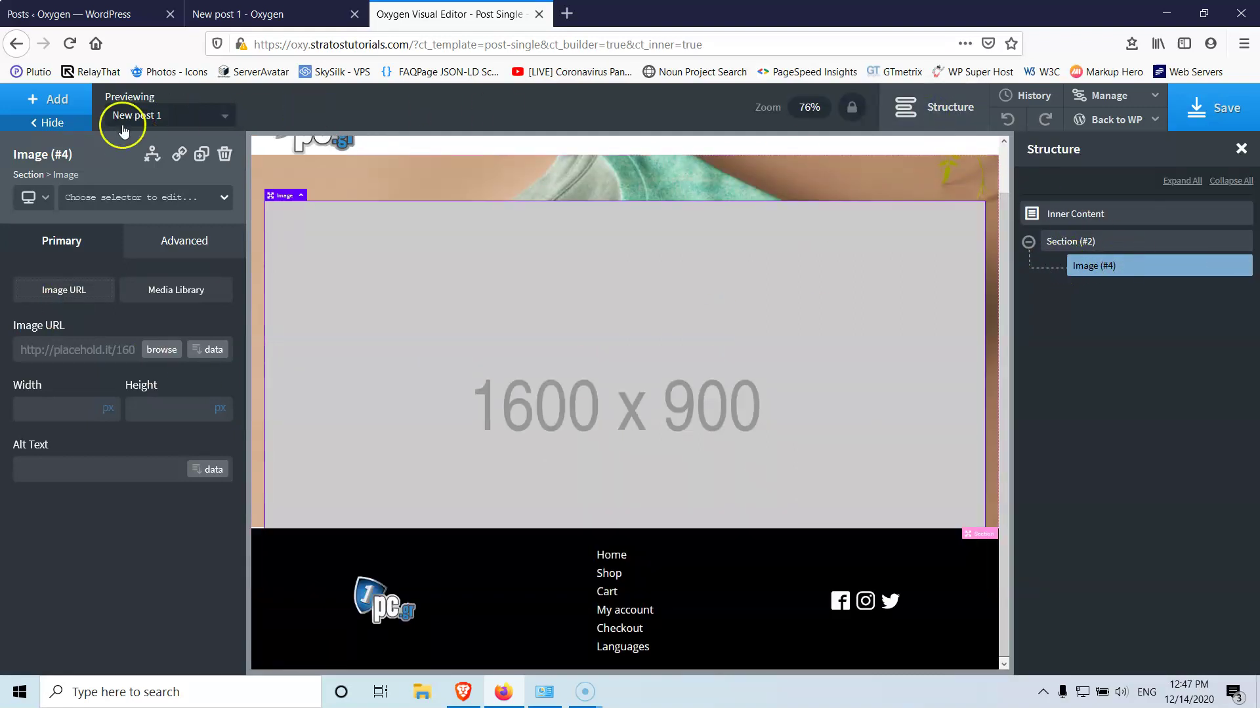
click(49, 99)
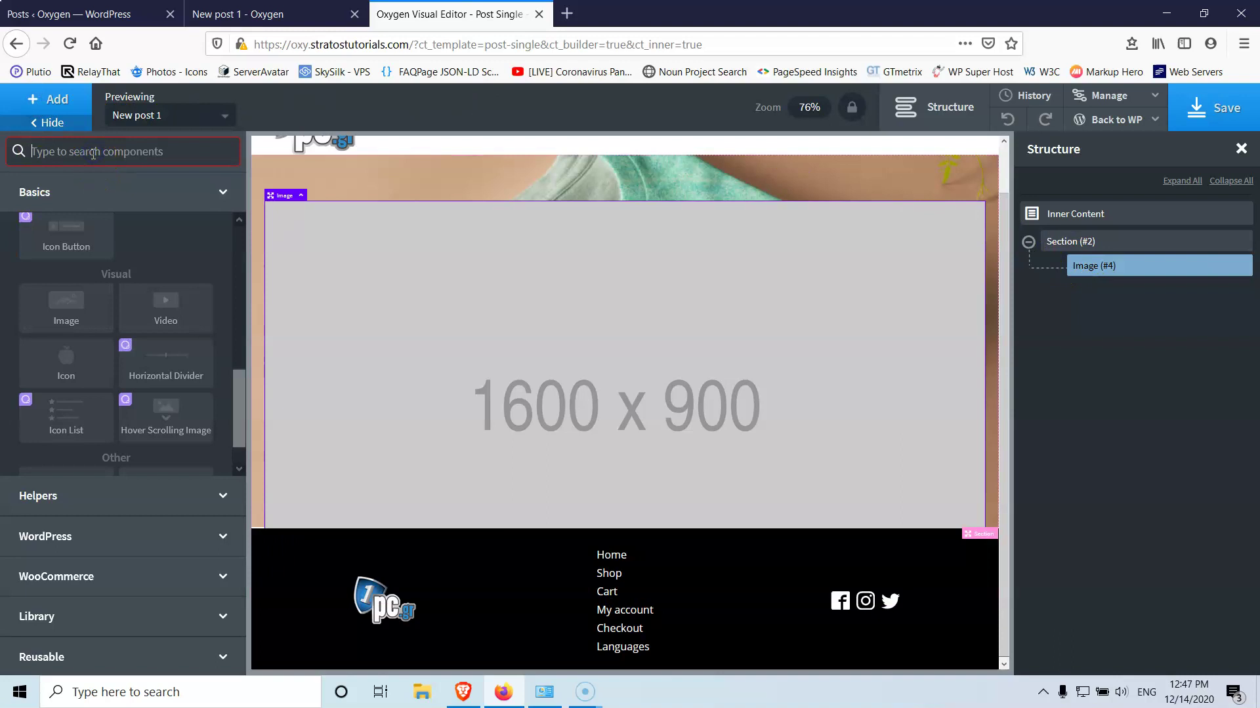
text(se)
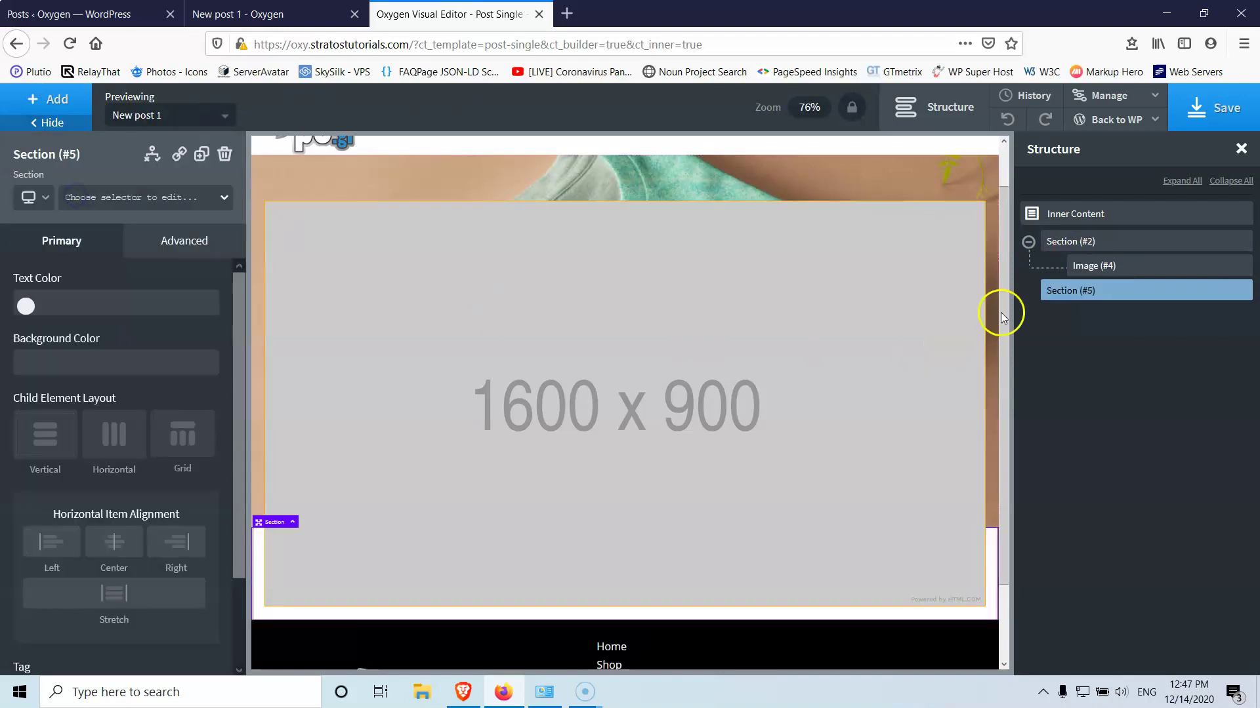
mouse_move(1093, 262)
mouse_down()
mouse_move(1096, 292)
mouse_move(1091, 269)
mouse_move(1060, 289)
mouse_move(1082, 272)
mouse_move(1080, 293)
mouse_move(1082, 269)
mouse_up()
scroll(605, 353, down, 1)
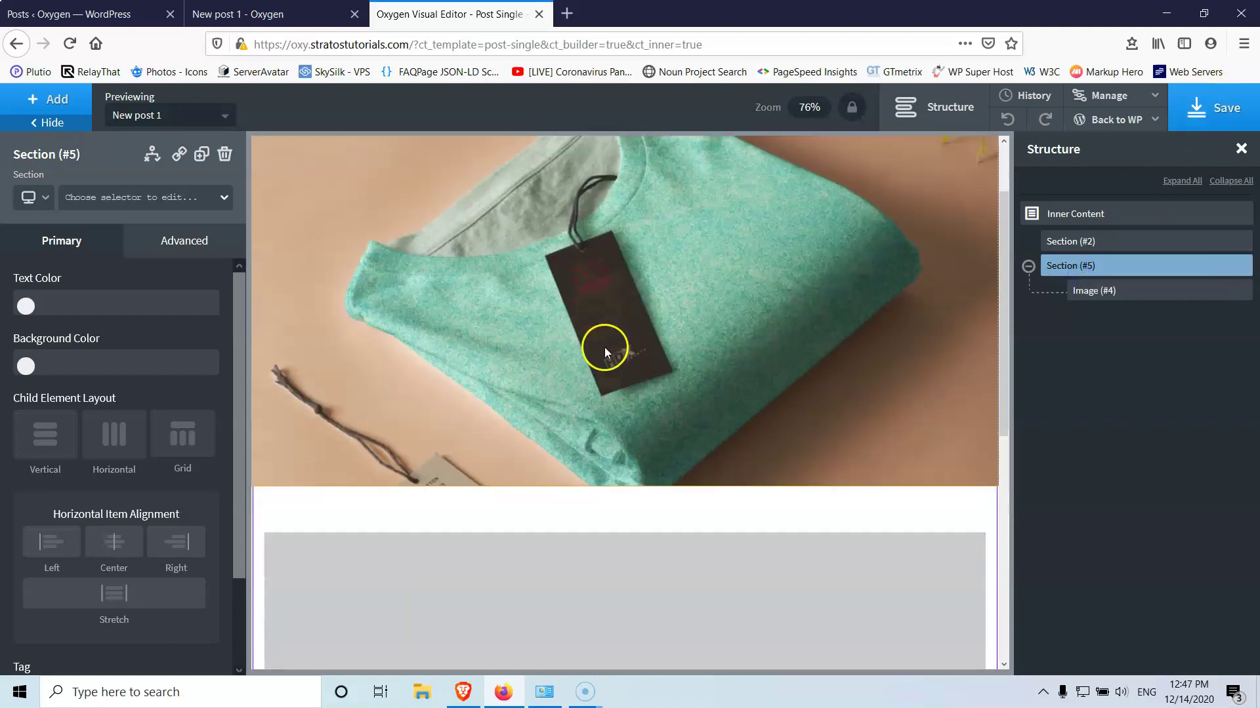
Use the post's featured image as the dynamic source of the placeholder image in the second section
scroll(605, 353, down, 4)
click(463, 482)
click(198, 351)
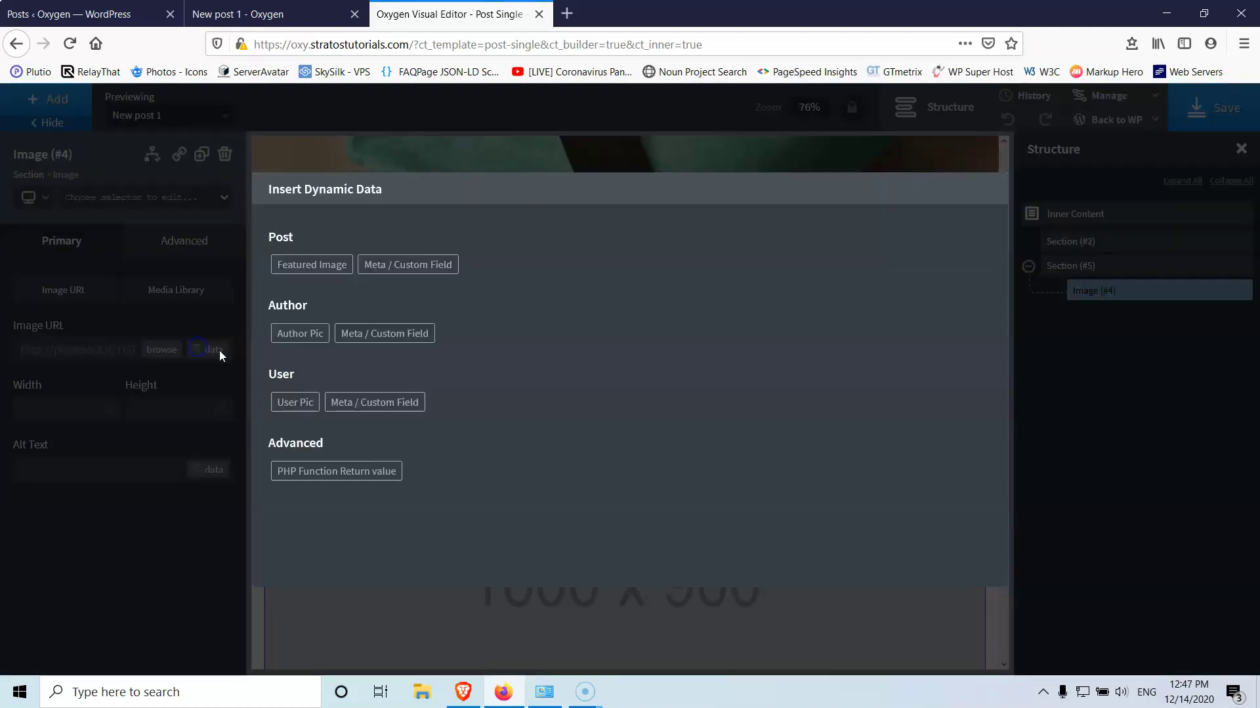
click(315, 266)
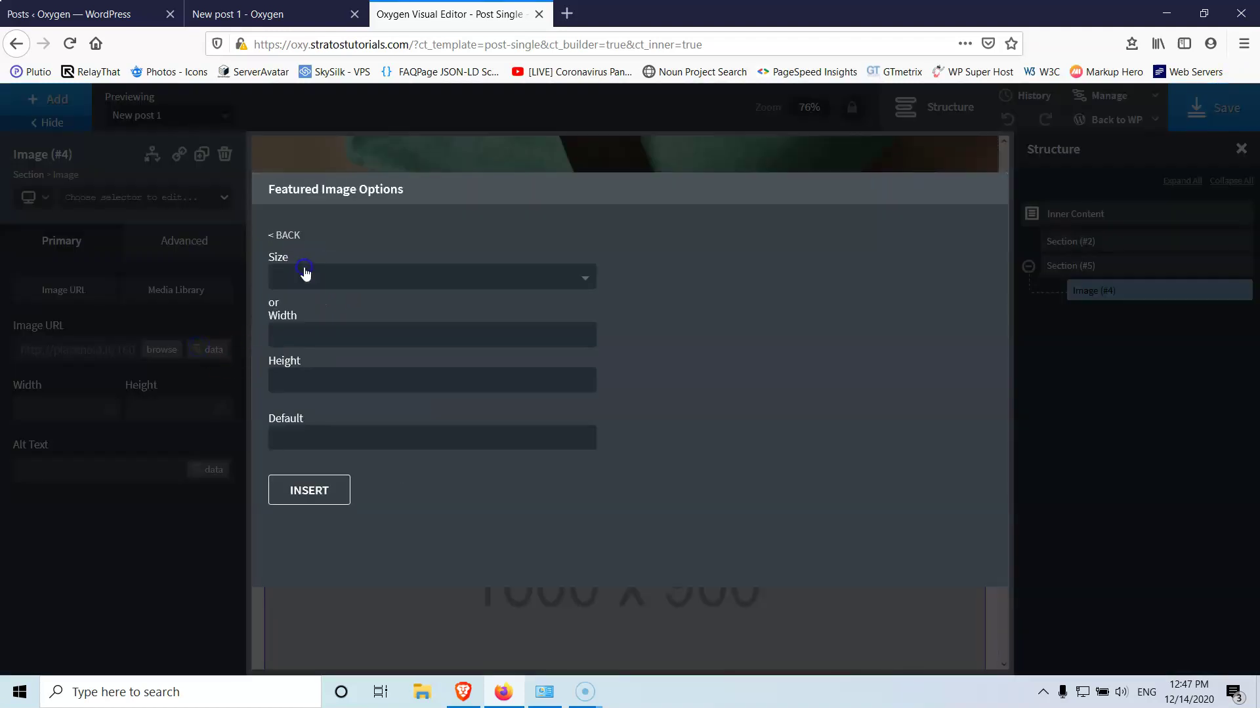
click(367, 281)
click(325, 306)
click(294, 494)
click(669, 369)
Center the second section's child elements horizontally
click(525, 423)
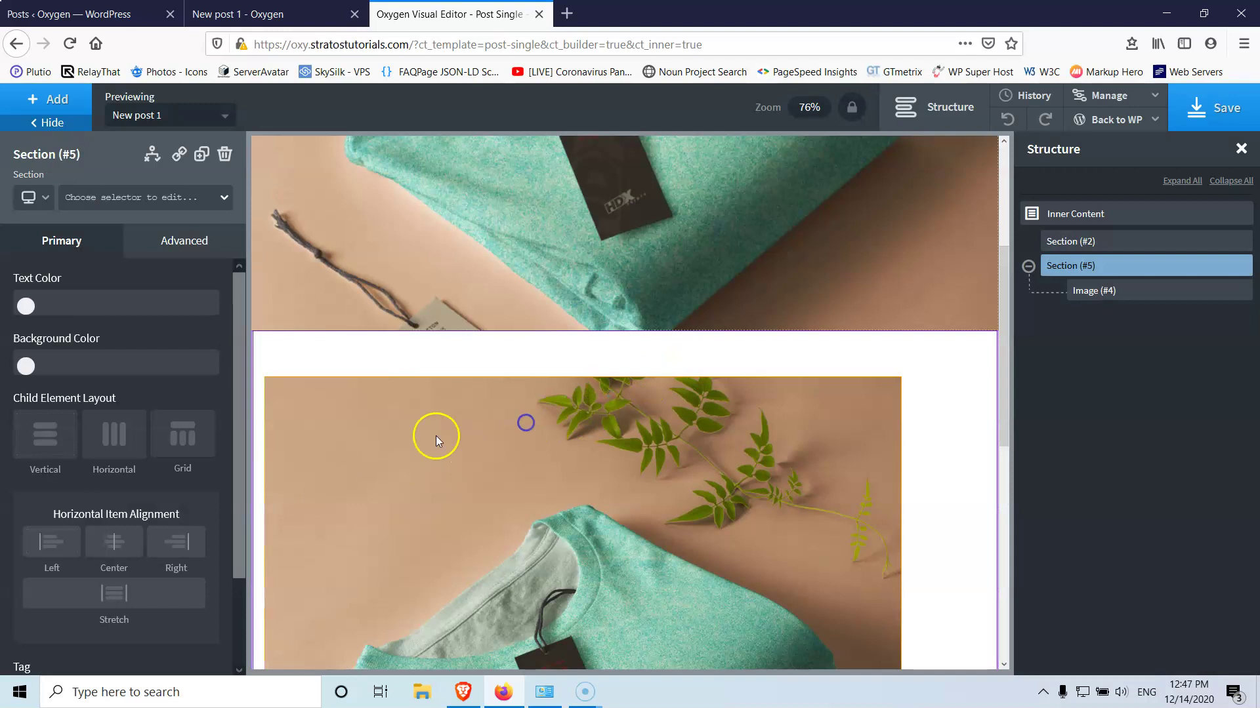
click(366, 357)
click(107, 538)
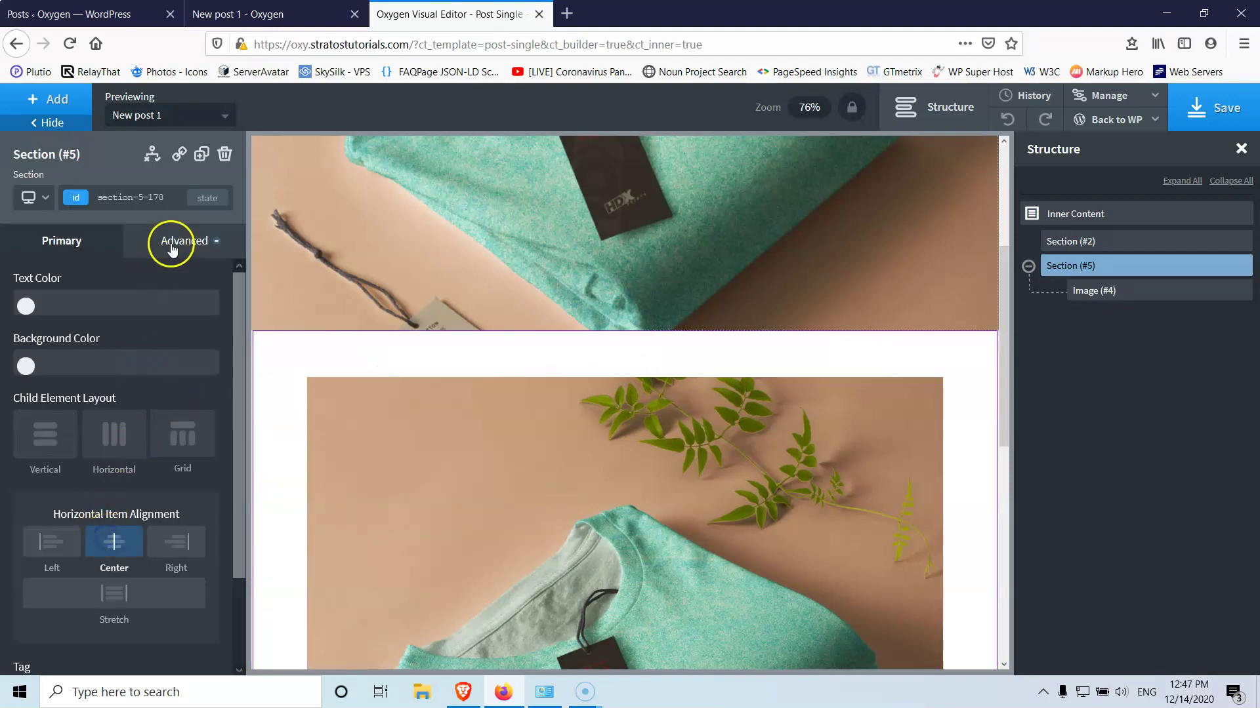
Set the second section's container padding to 0 px
click(175, 242)
click(114, 334)
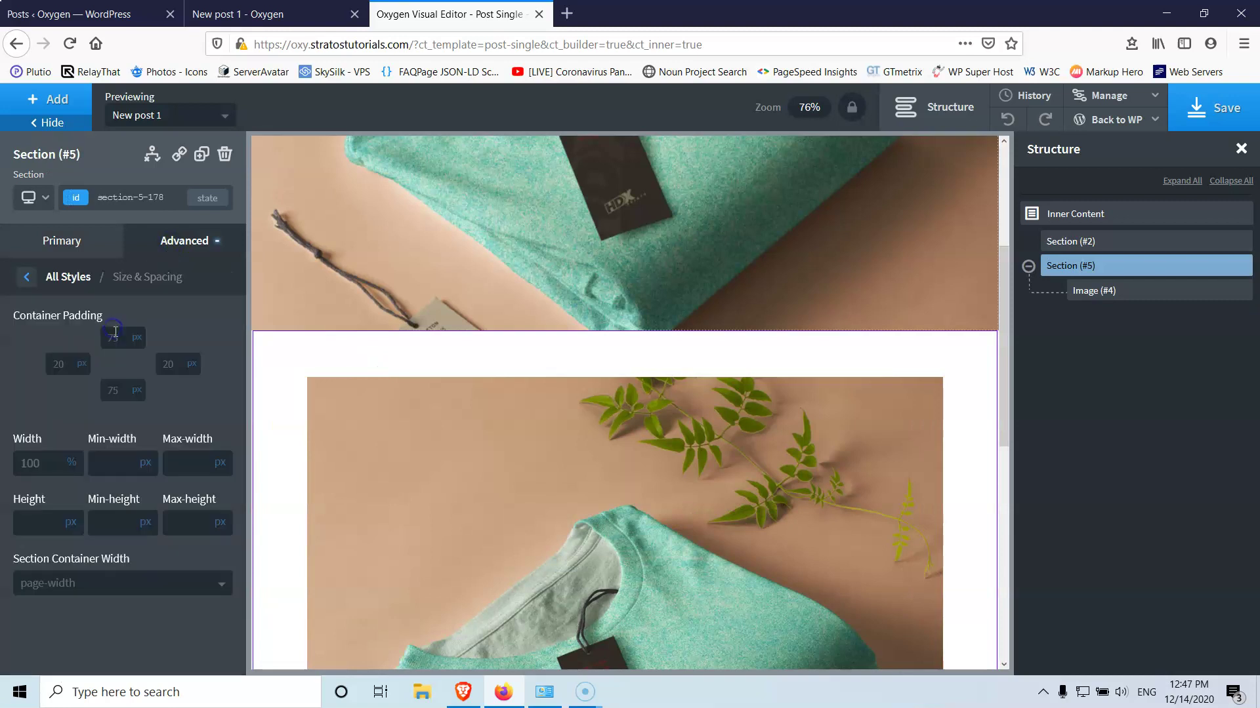
text(0)
click(113, 392)
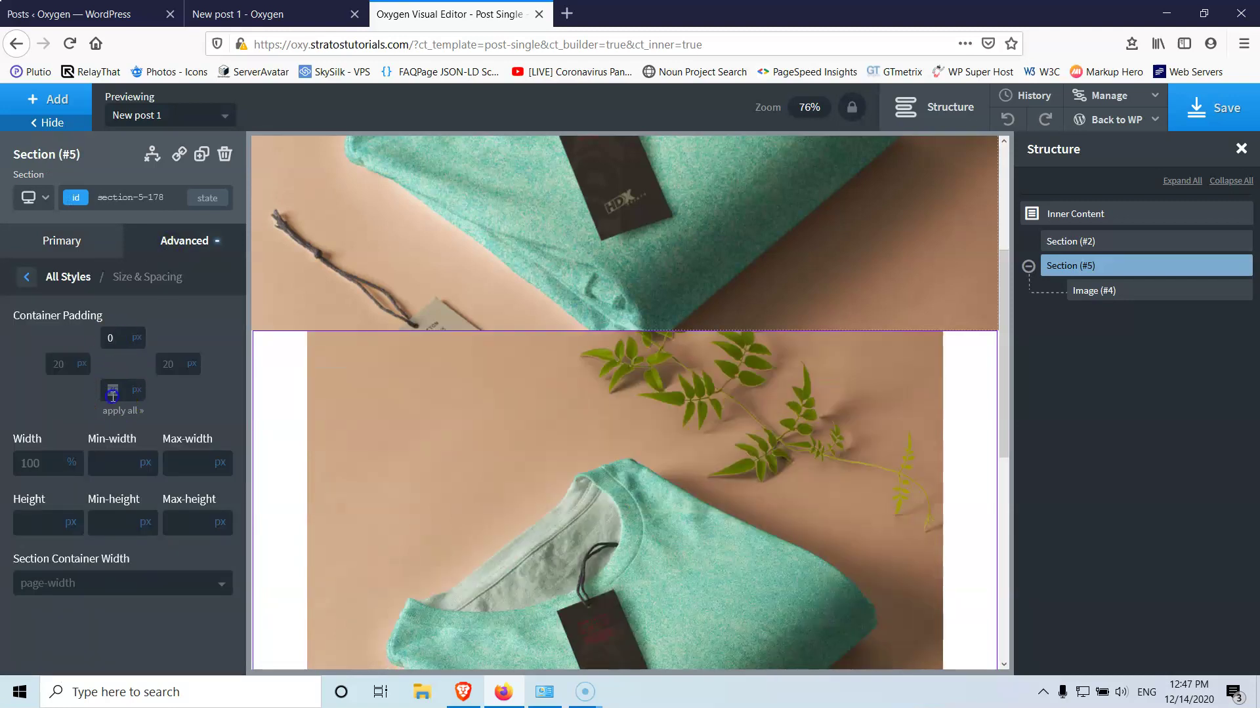
click(169, 364)
text(0)
Set the width of the image in the second section to 100%
click(373, 441)
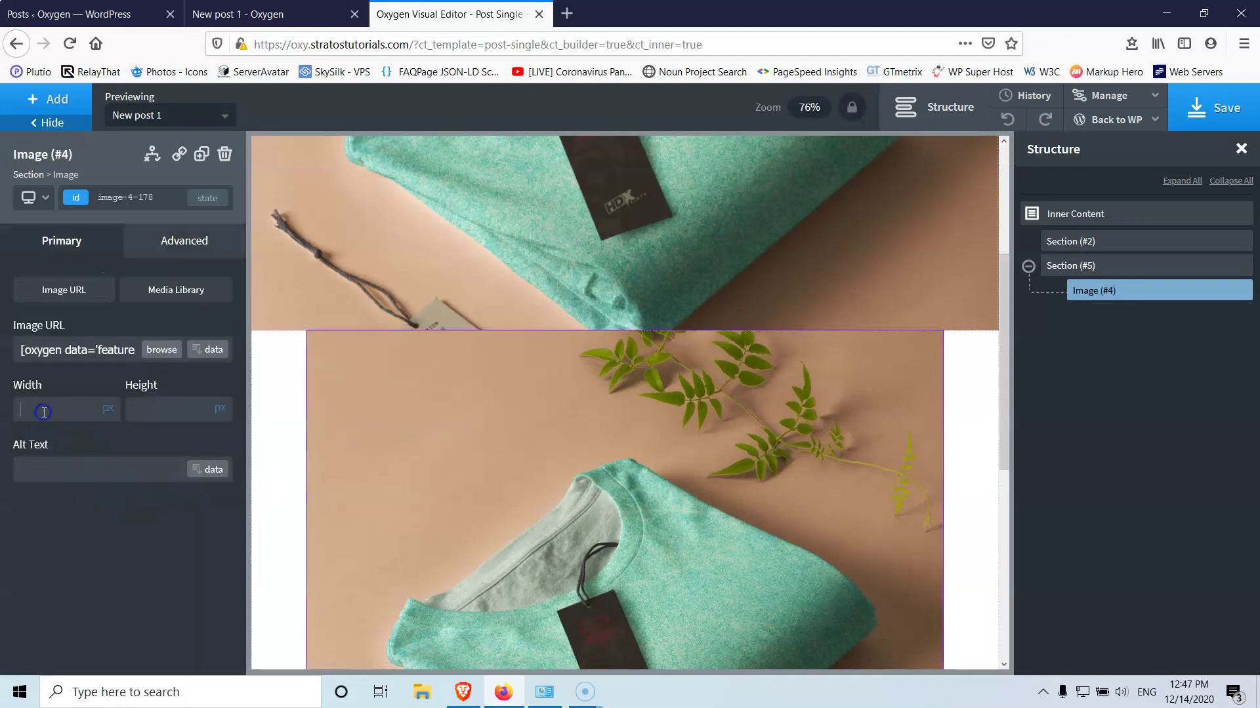
text(100)
click(108, 409)
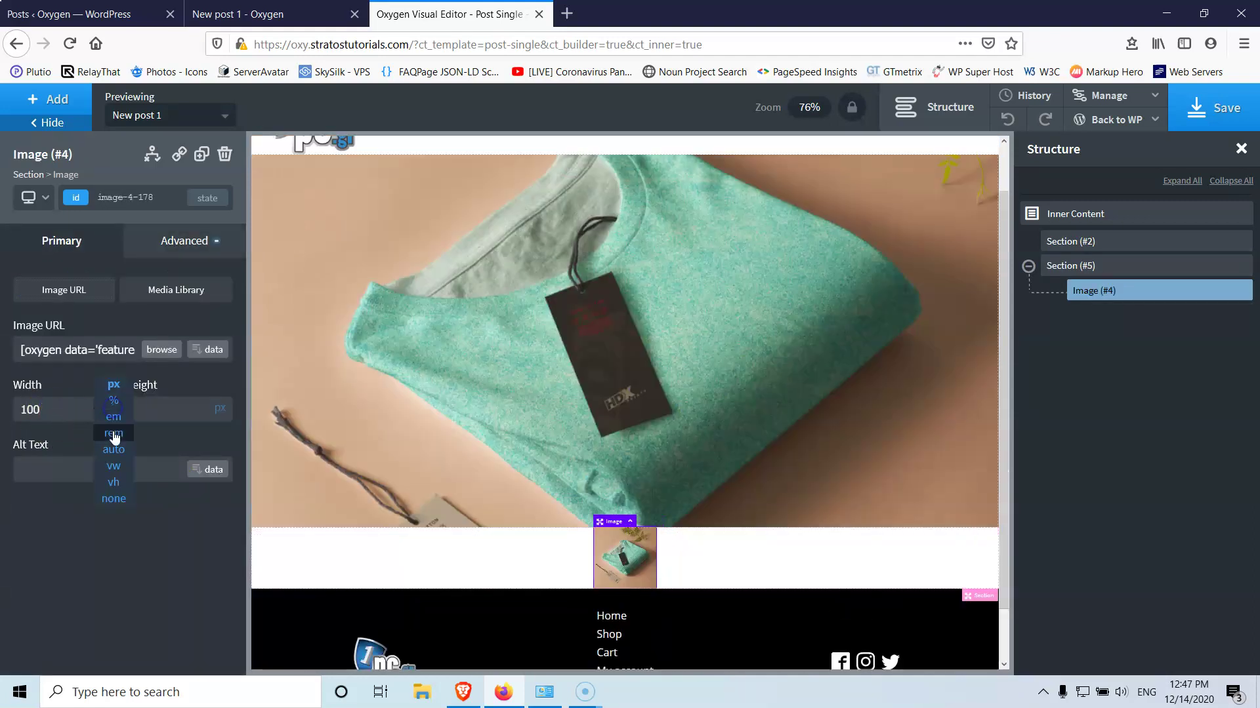
click(114, 400)
Save the template and reload New post 1 to compare the background-image section with the image element below it
click(1234, 108)
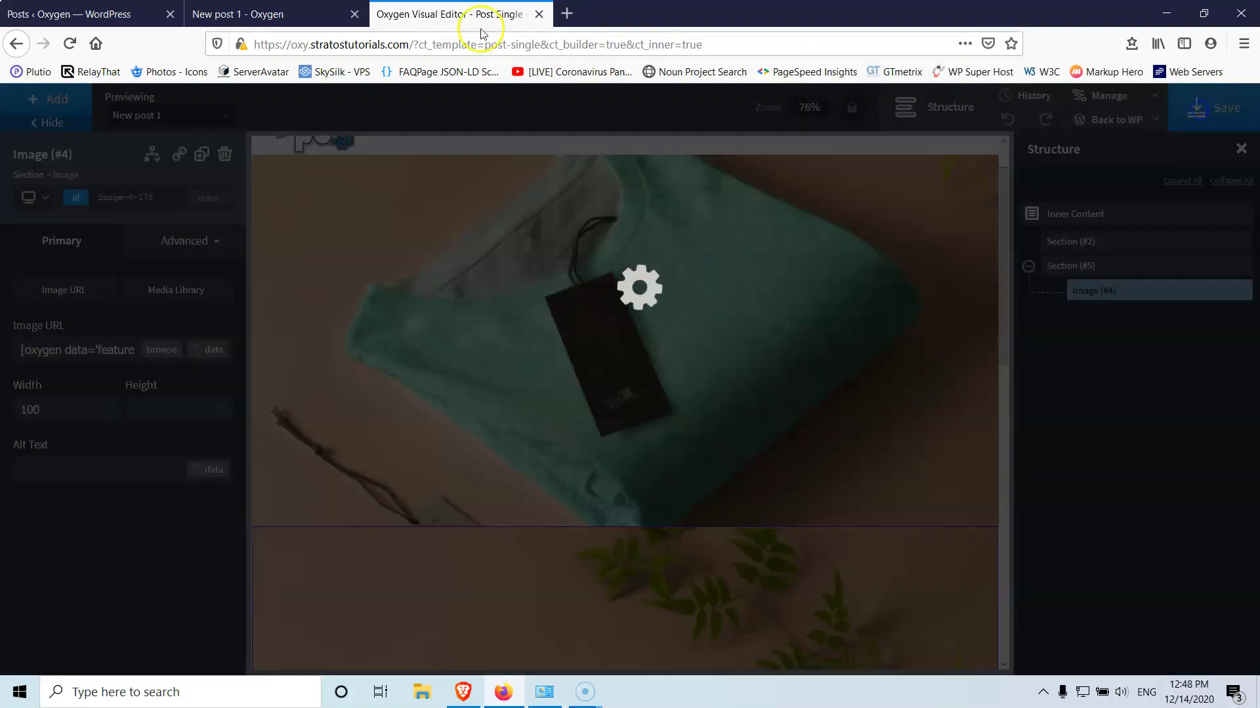
click(236, 14)
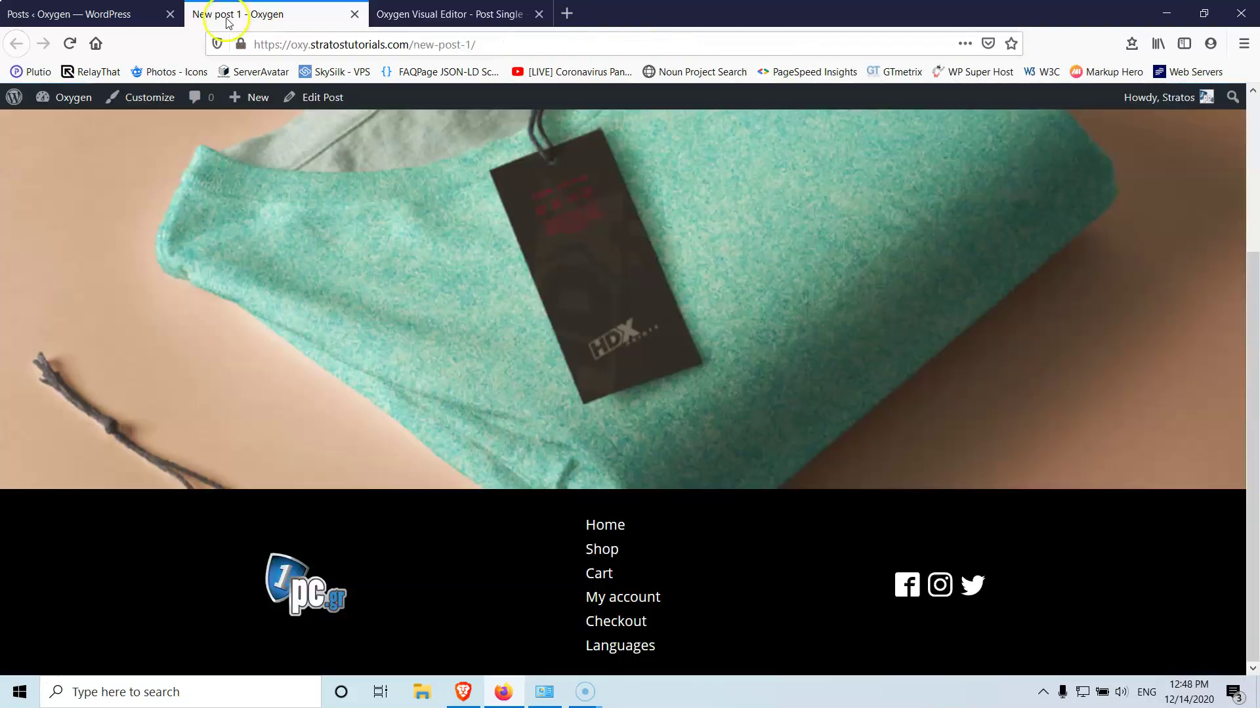
click(68, 44)
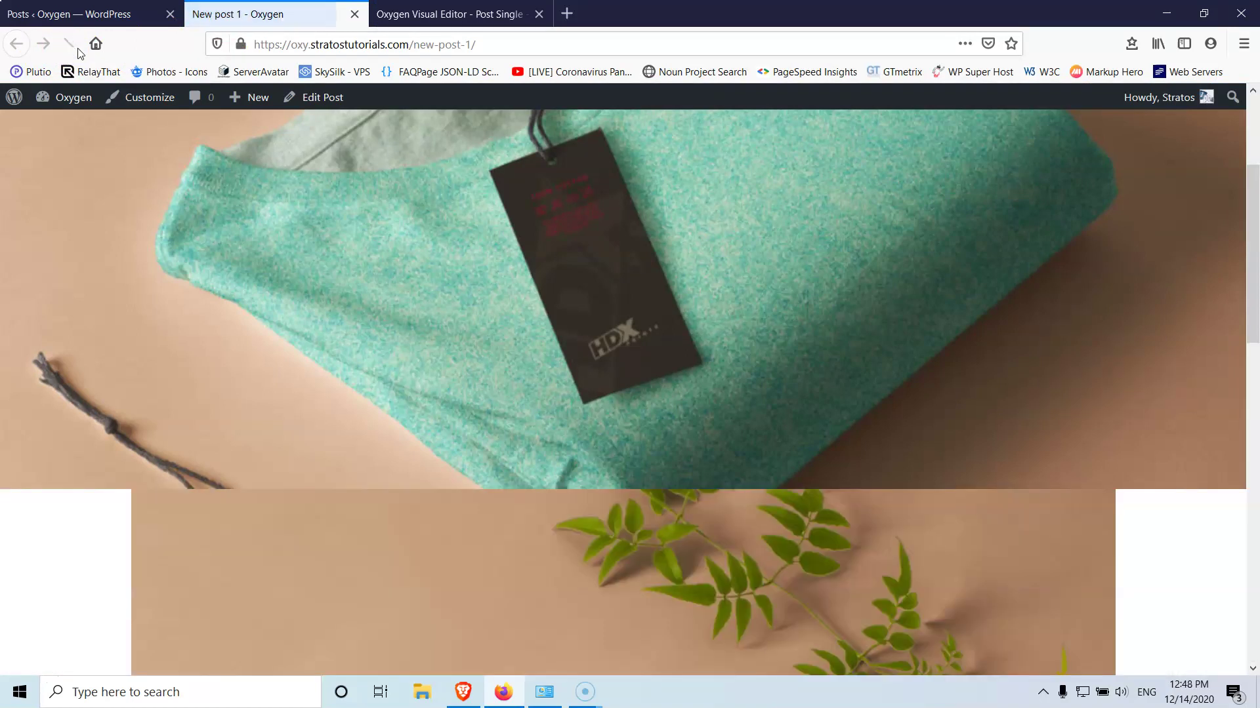
click(268, 204)
scroll(251, 289, down, 5)
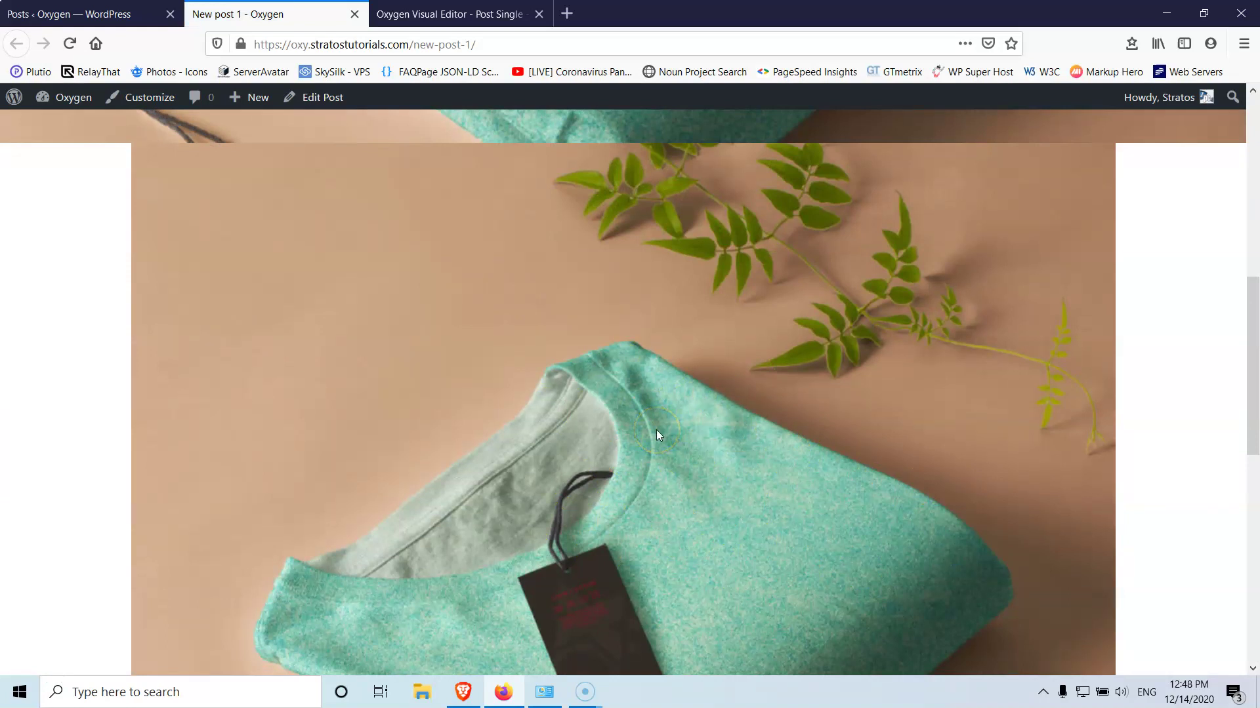
scroll(656, 431, up, 3)
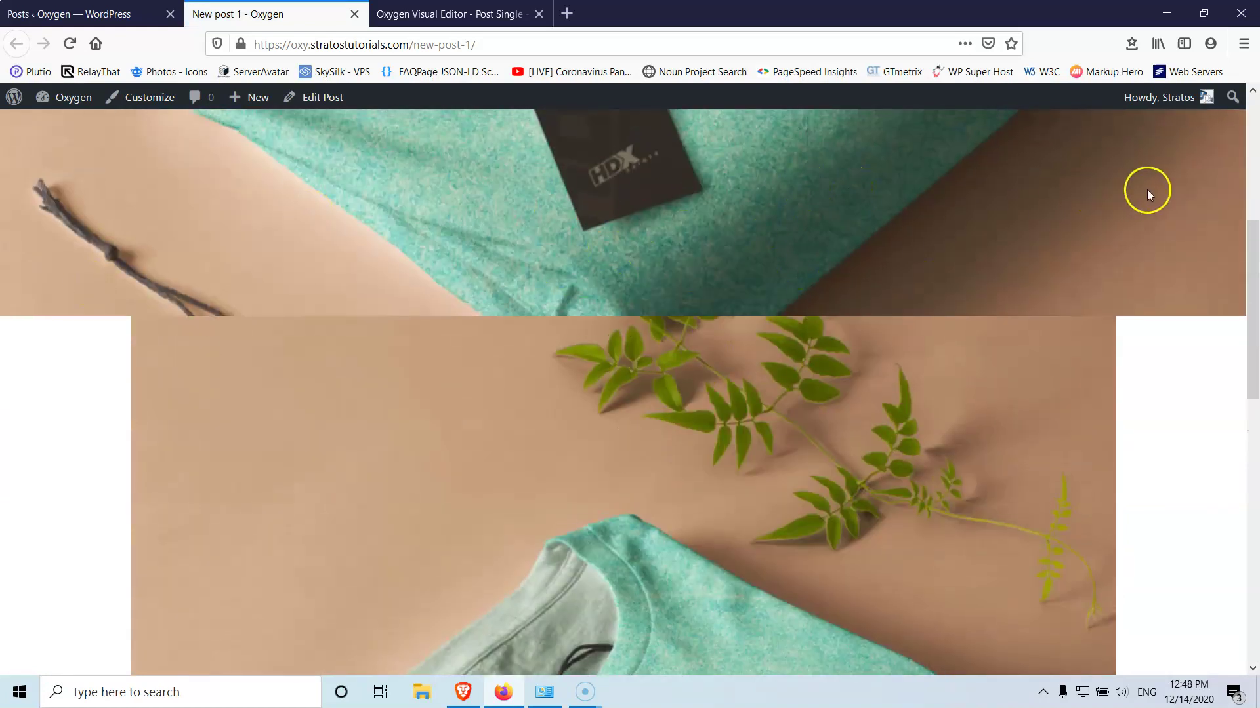
scroll(644, 275, up, 6)
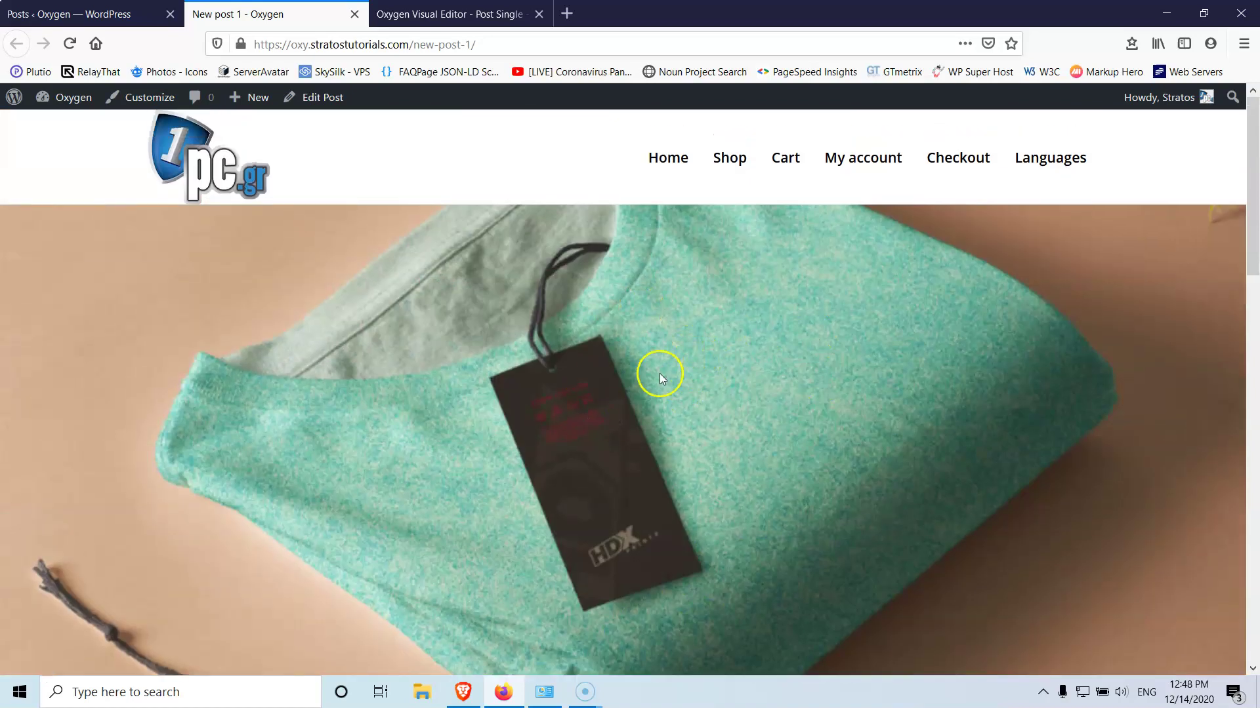
scroll(659, 378, down, 3)
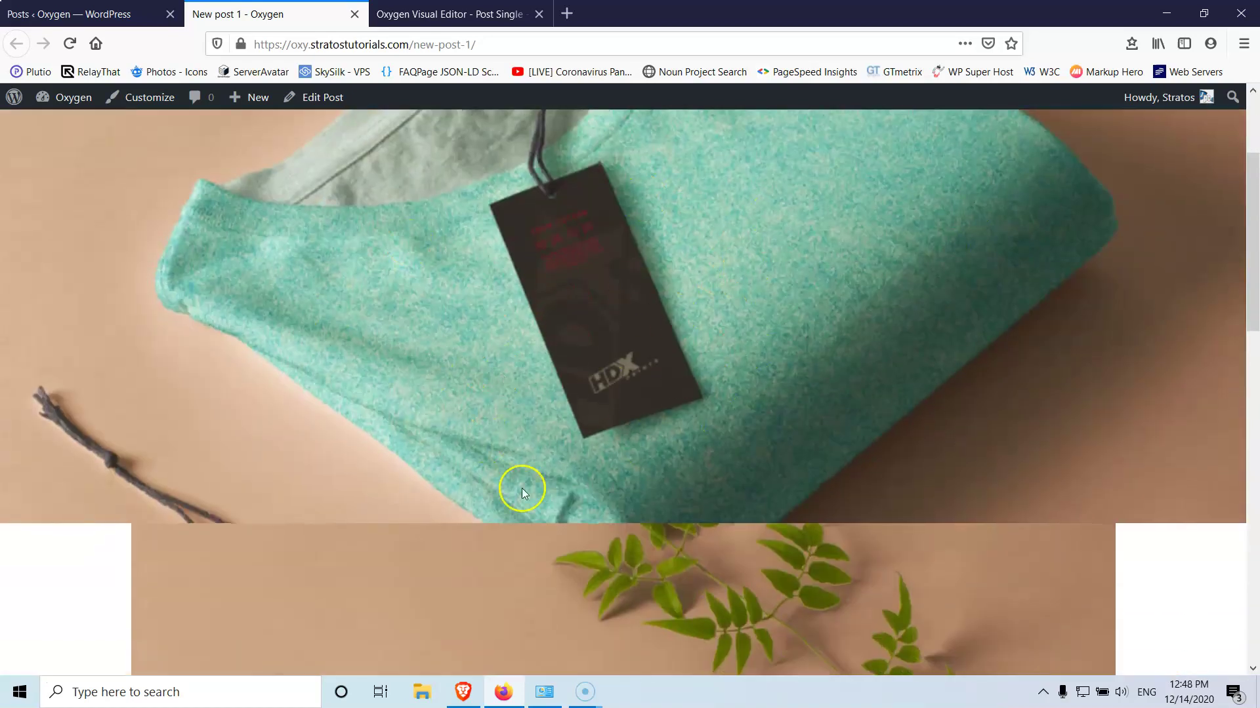
scroll(652, 355, down, 8)
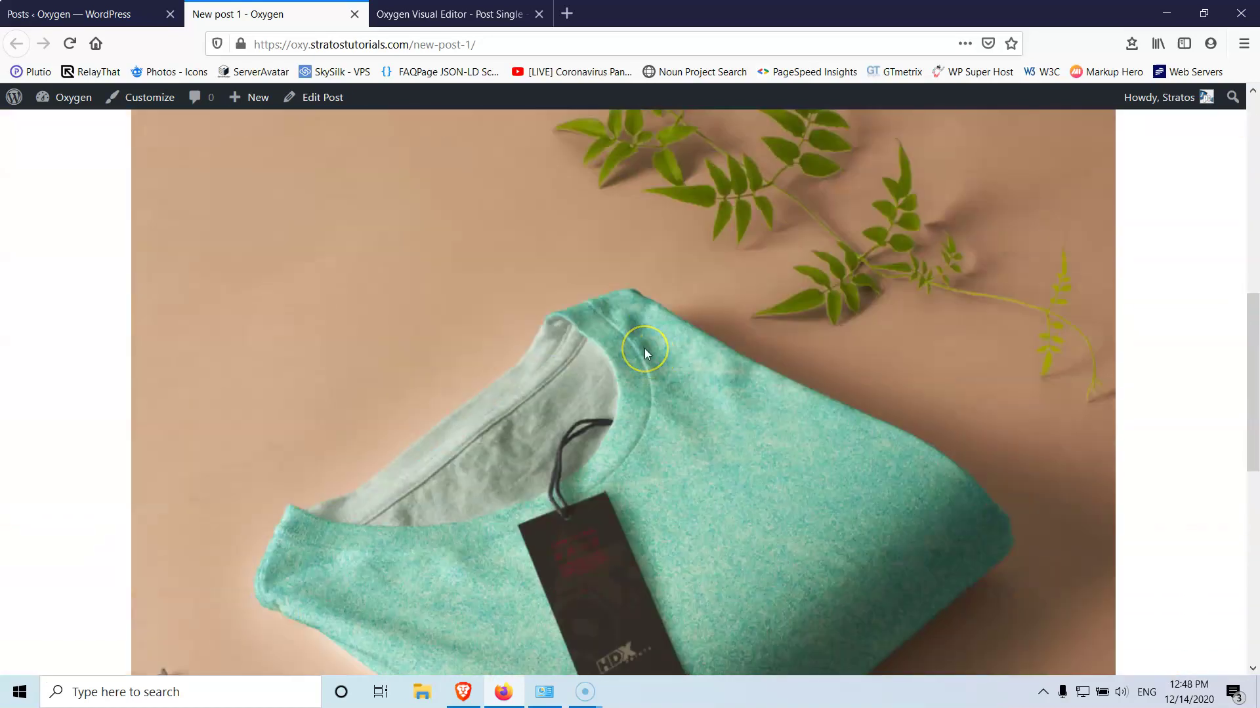
click(547, 365)
scroll(639, 353, up, 10)
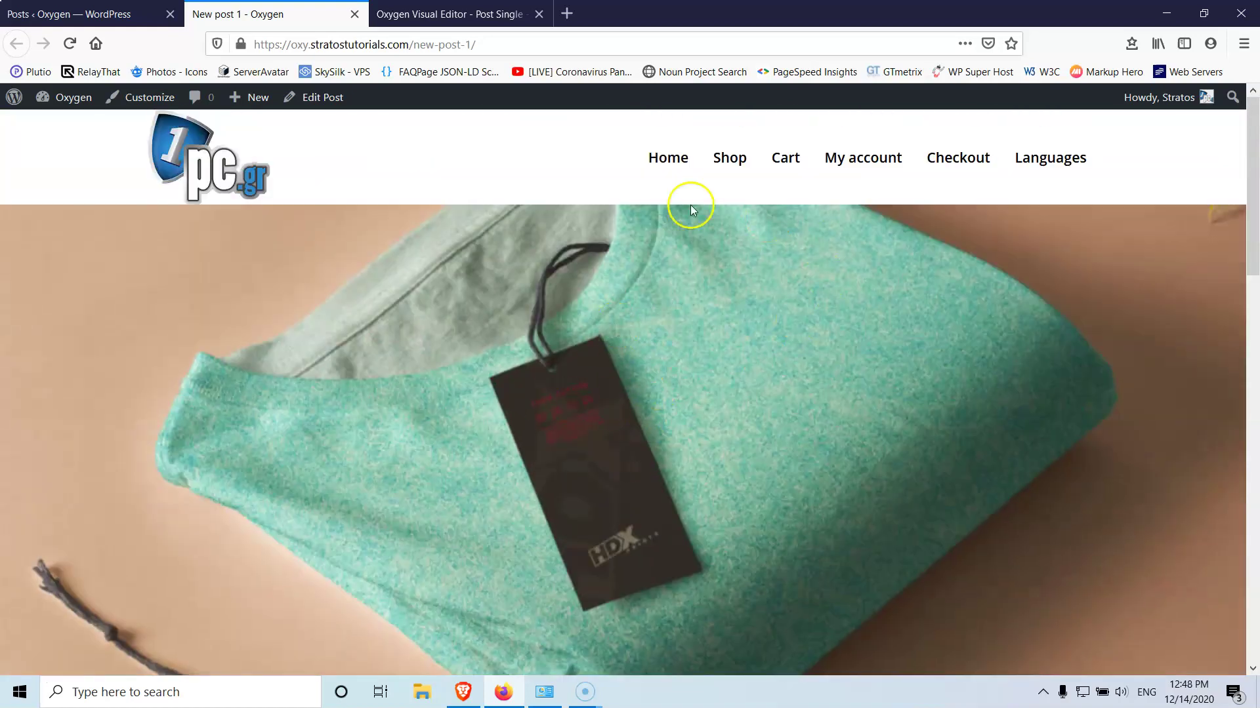
scroll(640, 388, down, 3)
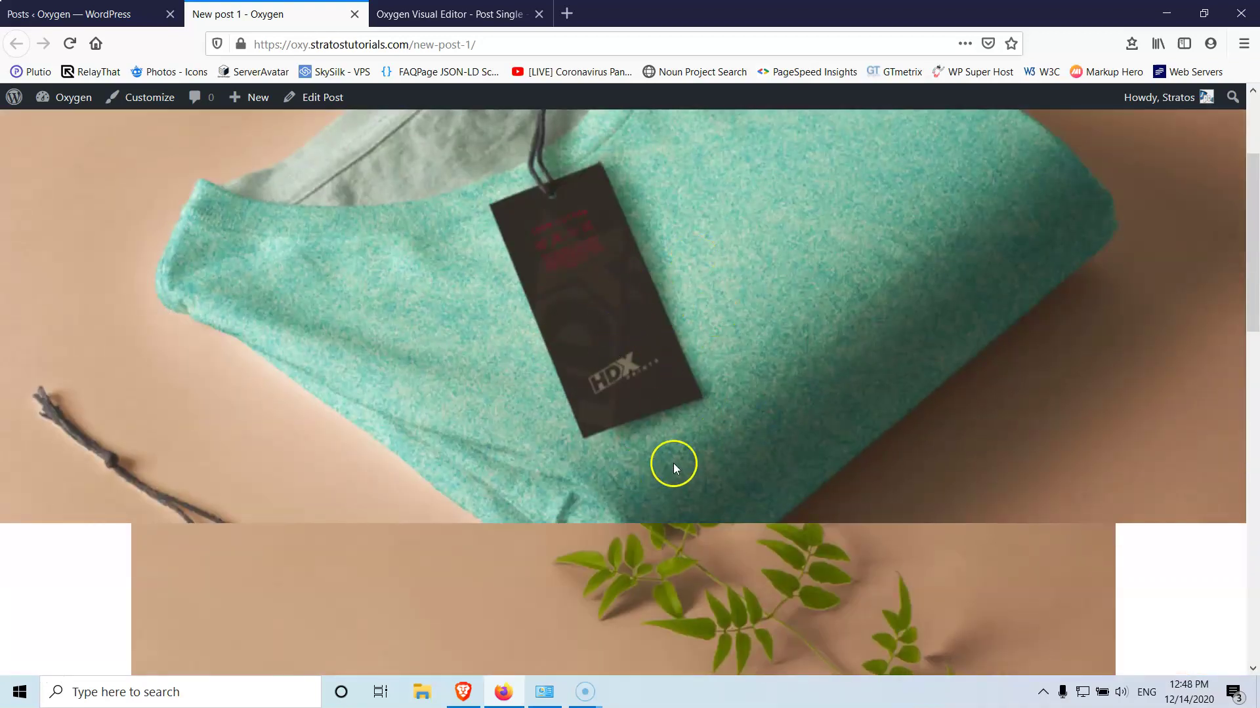
Delete the second section with its image in the Oxygen editor and add a new empty section below the background-image section
click(453, 13)
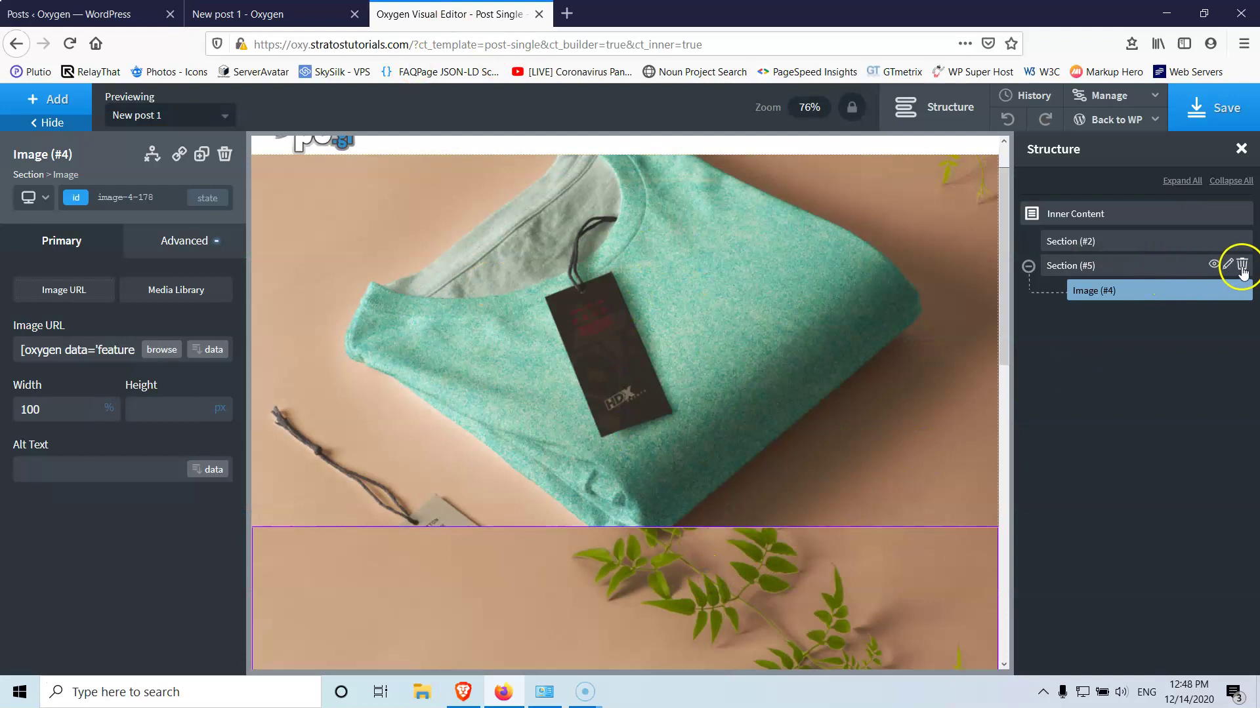
click(1242, 266)
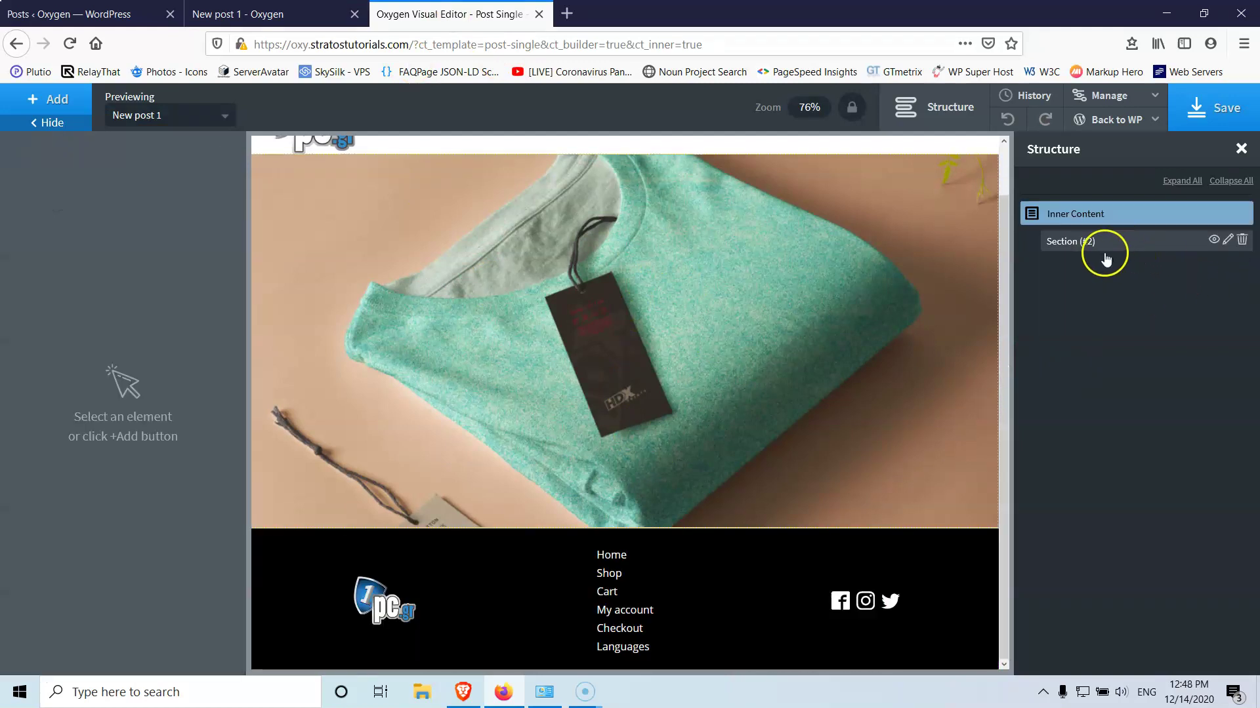
click(39, 105)
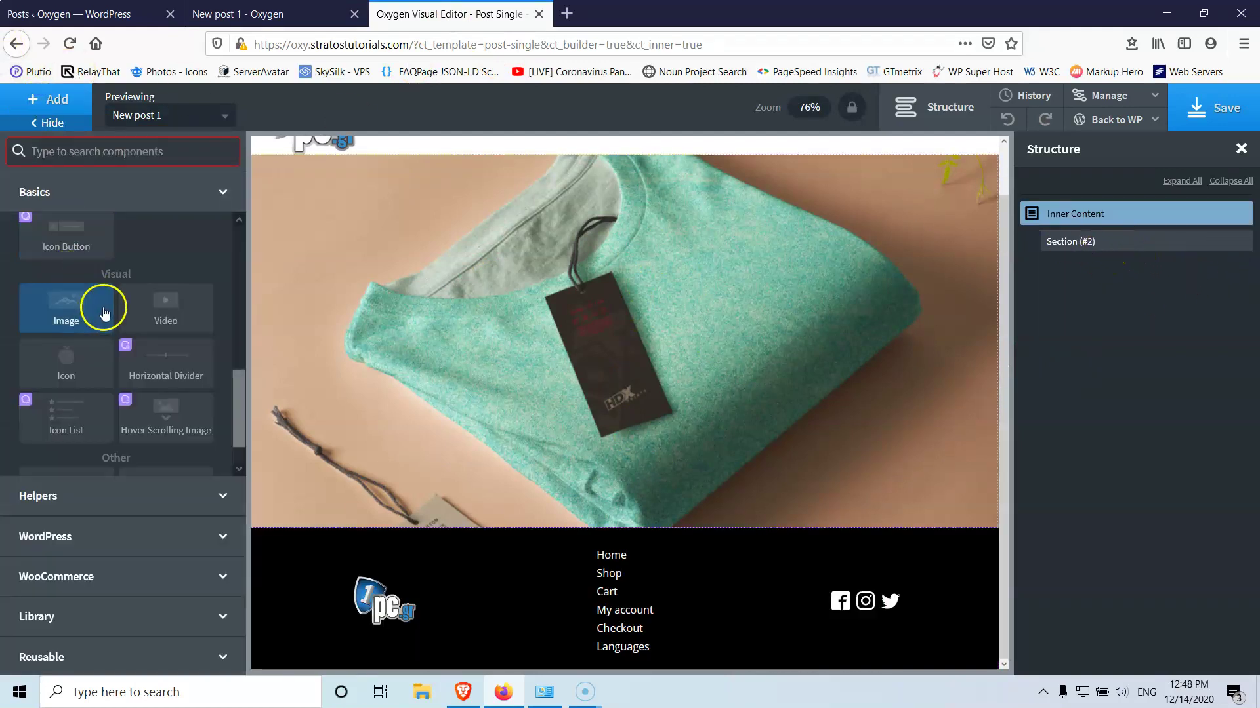
text(sec)
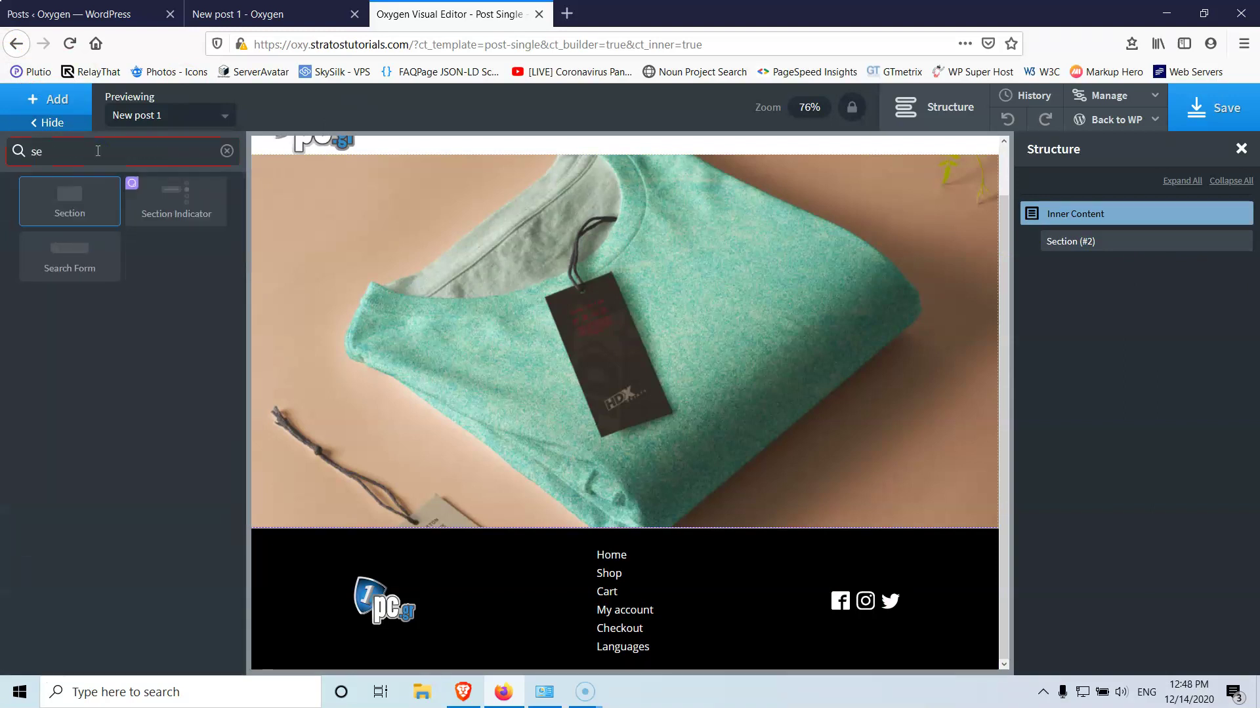
click(70, 200)
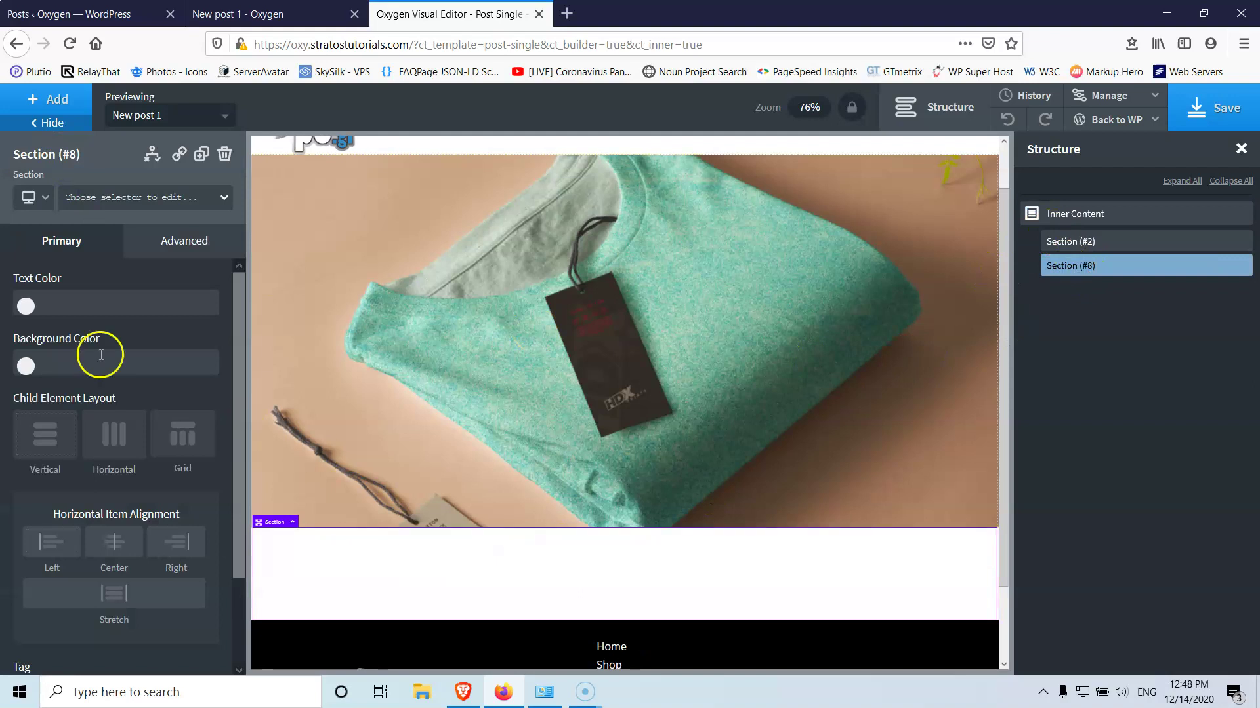
click(171, 243)
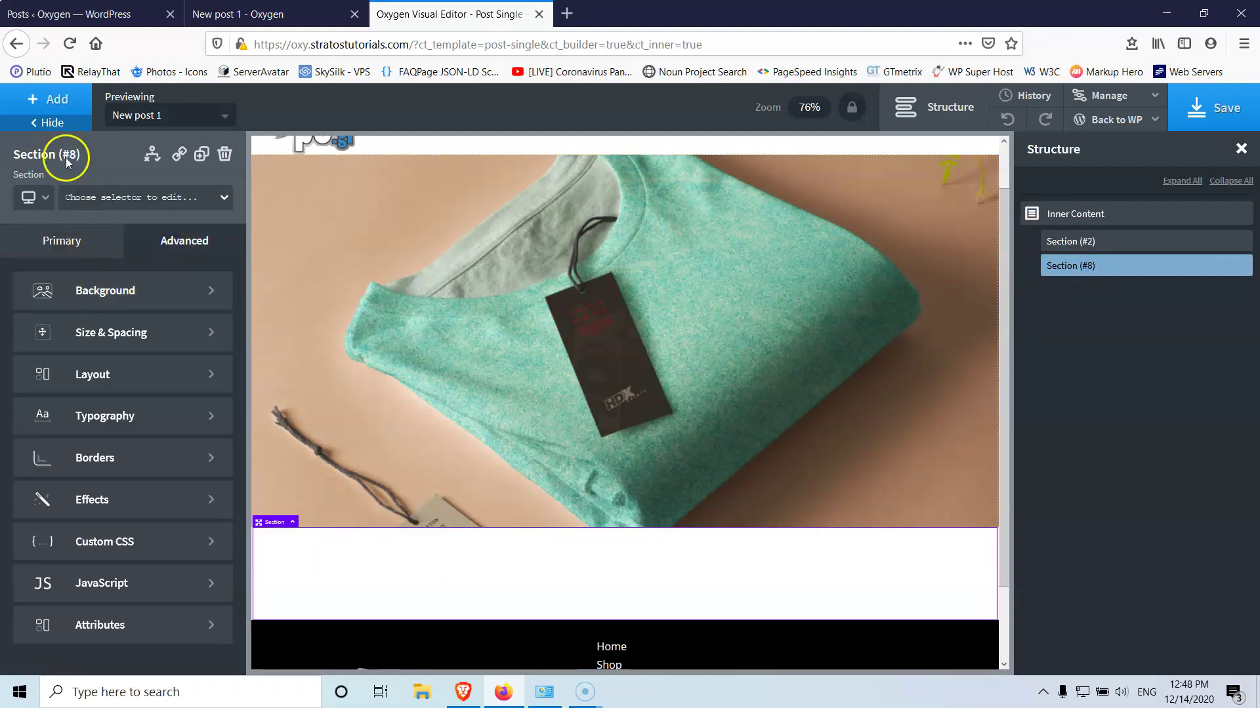
click(87, 244)
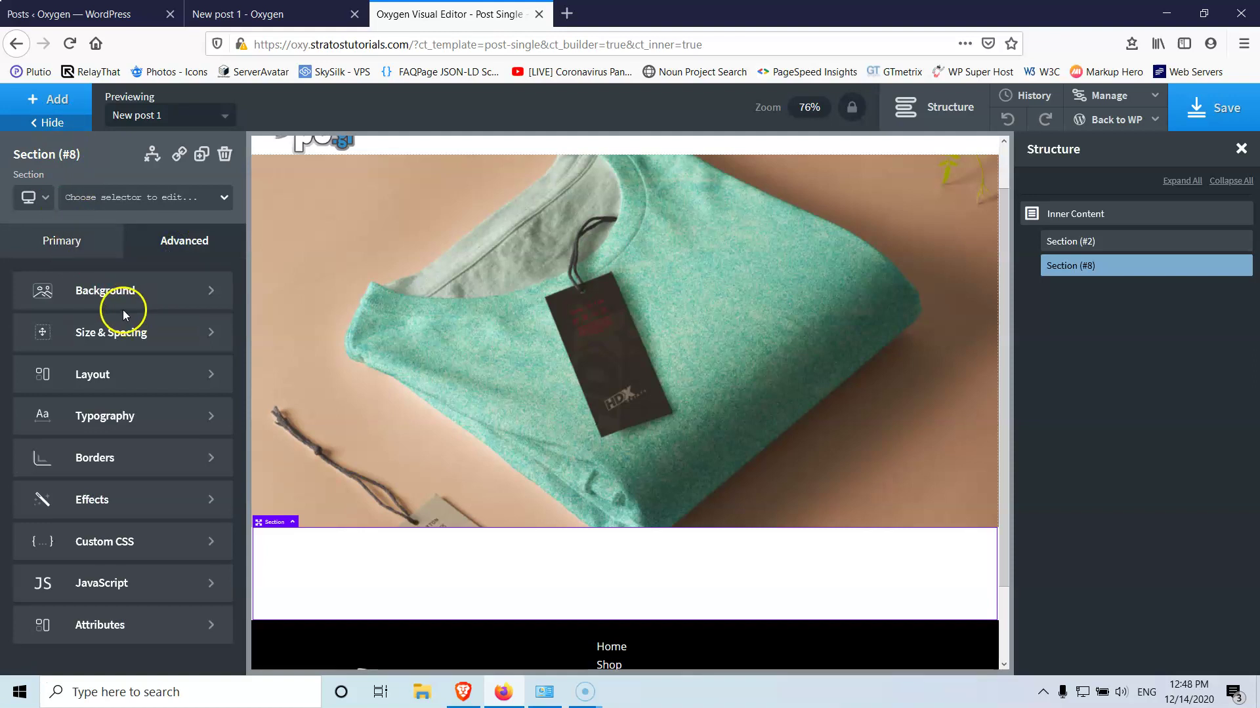
click(70, 251)
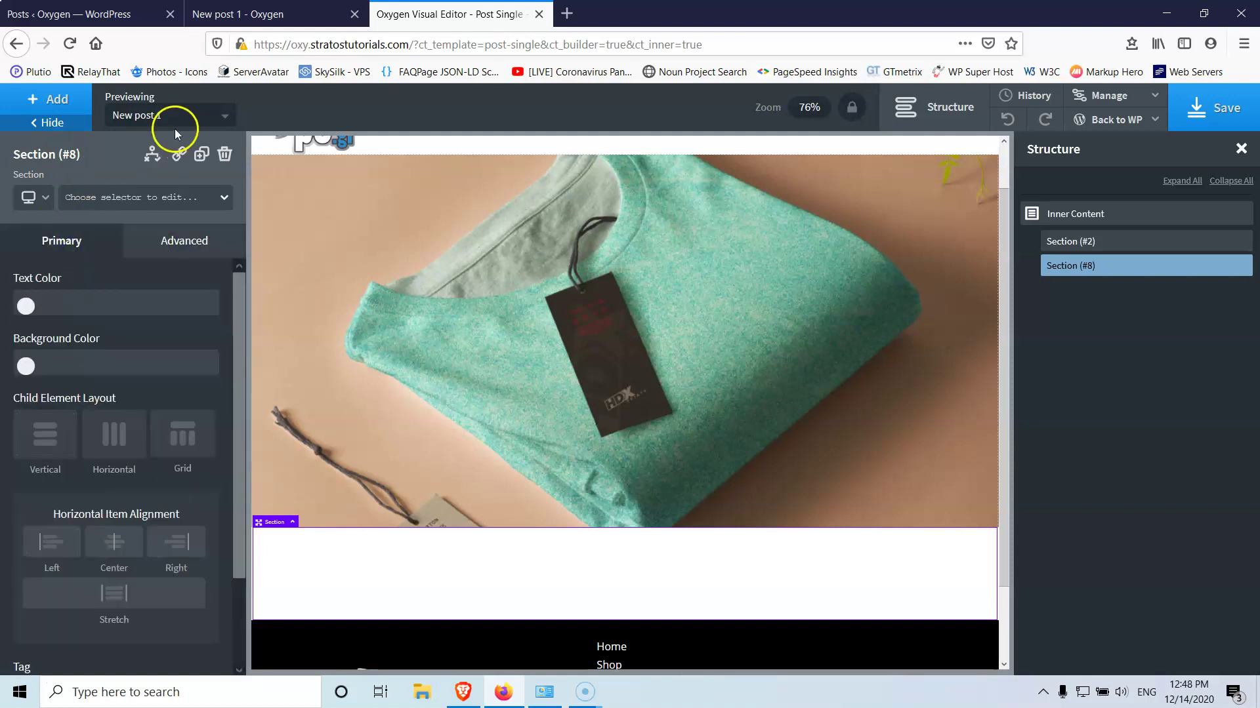
Add a heading to the empty section and replace its text with the dynamic post title
click(33, 105)
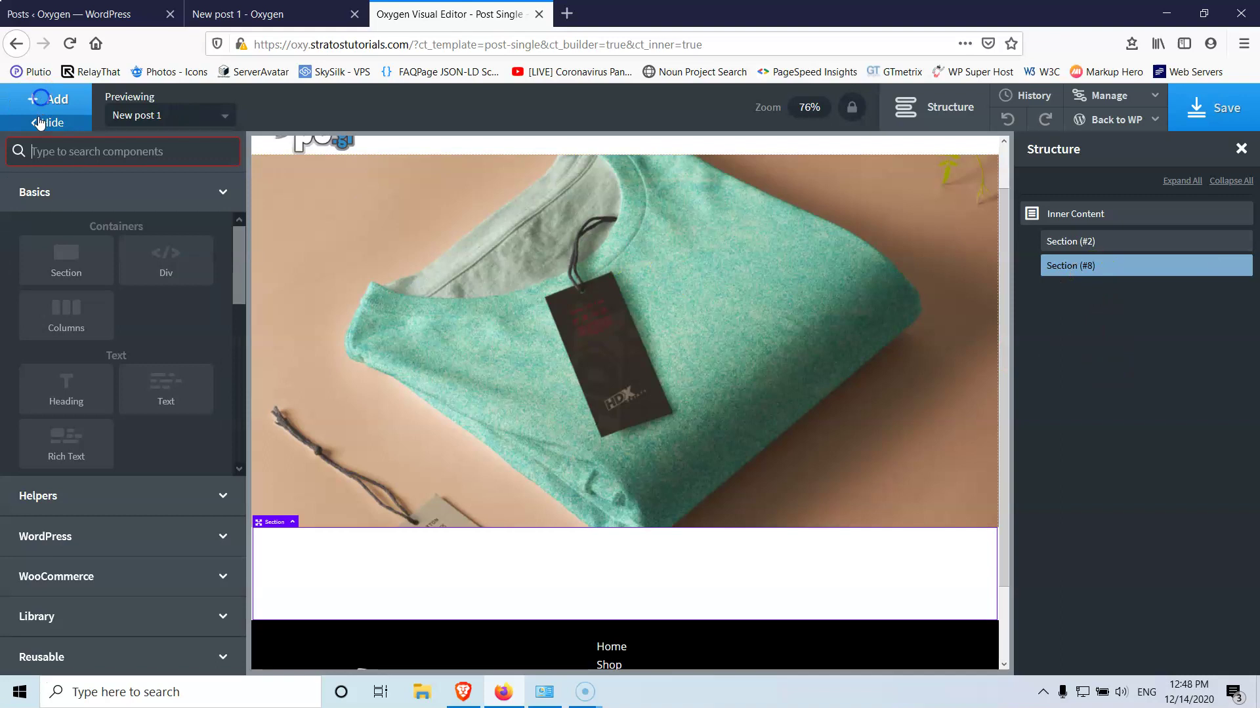
click(57, 385)
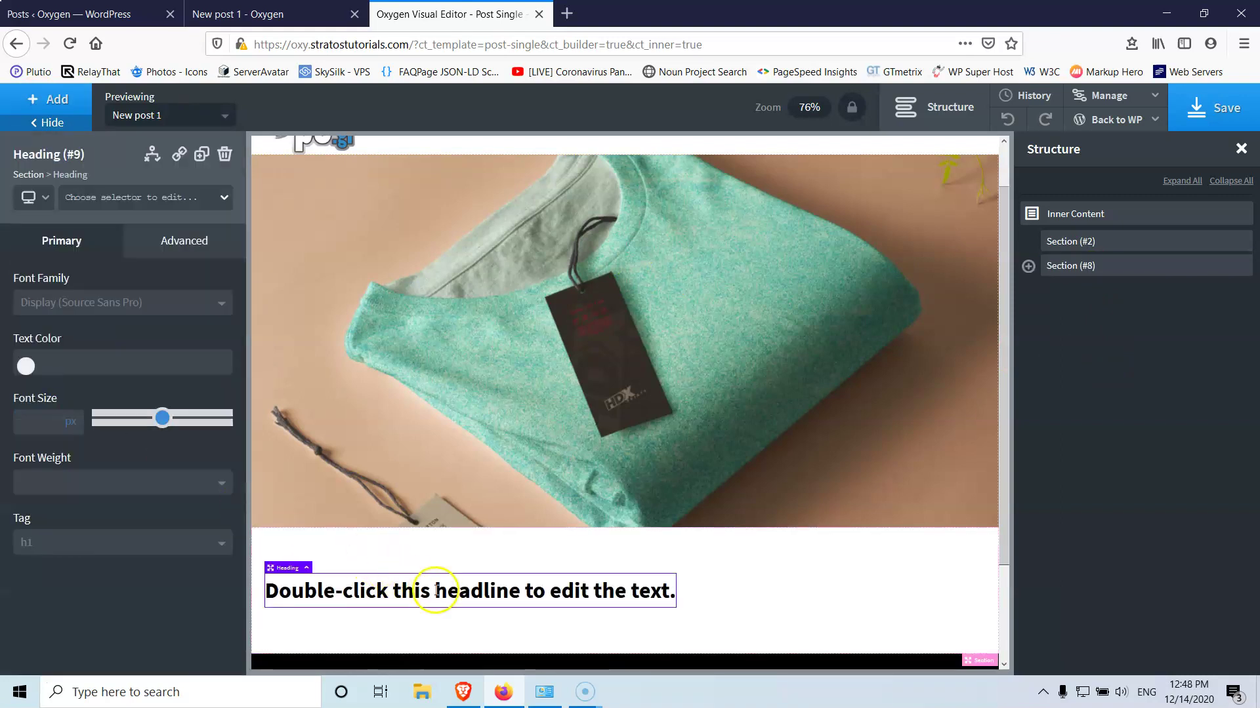
double_click(437, 591)
click(761, 100)
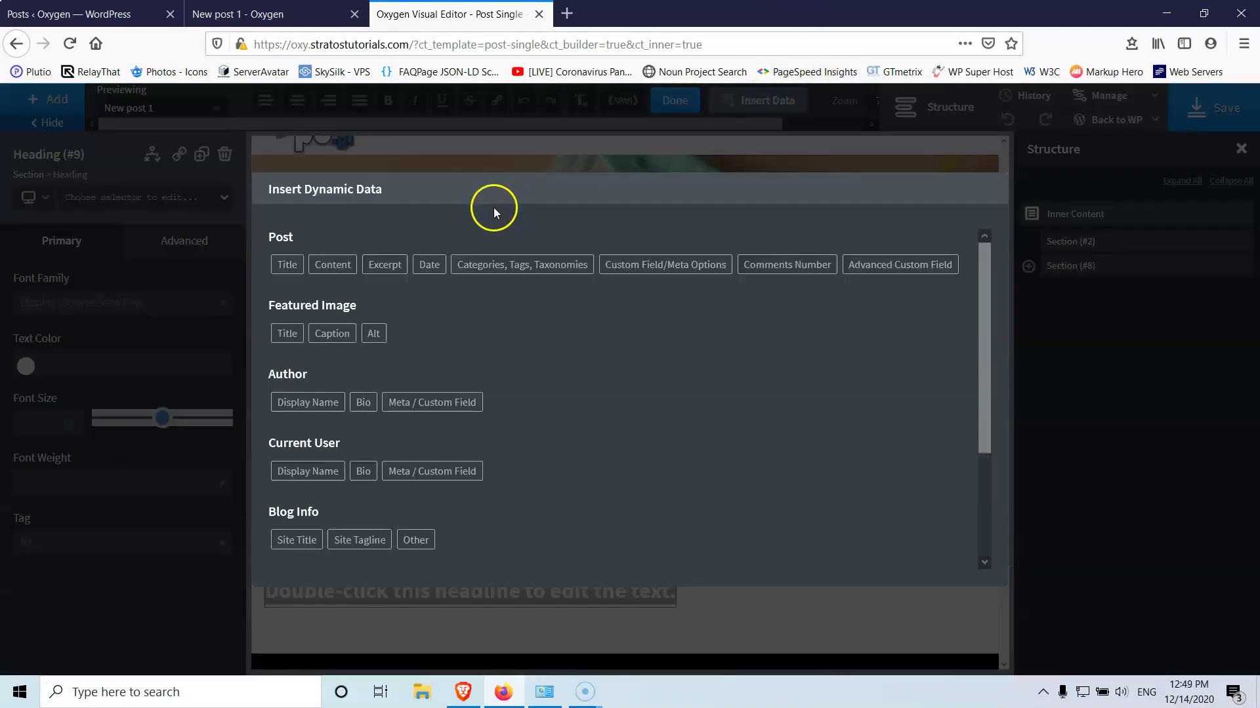
click(288, 265)
click(309, 333)
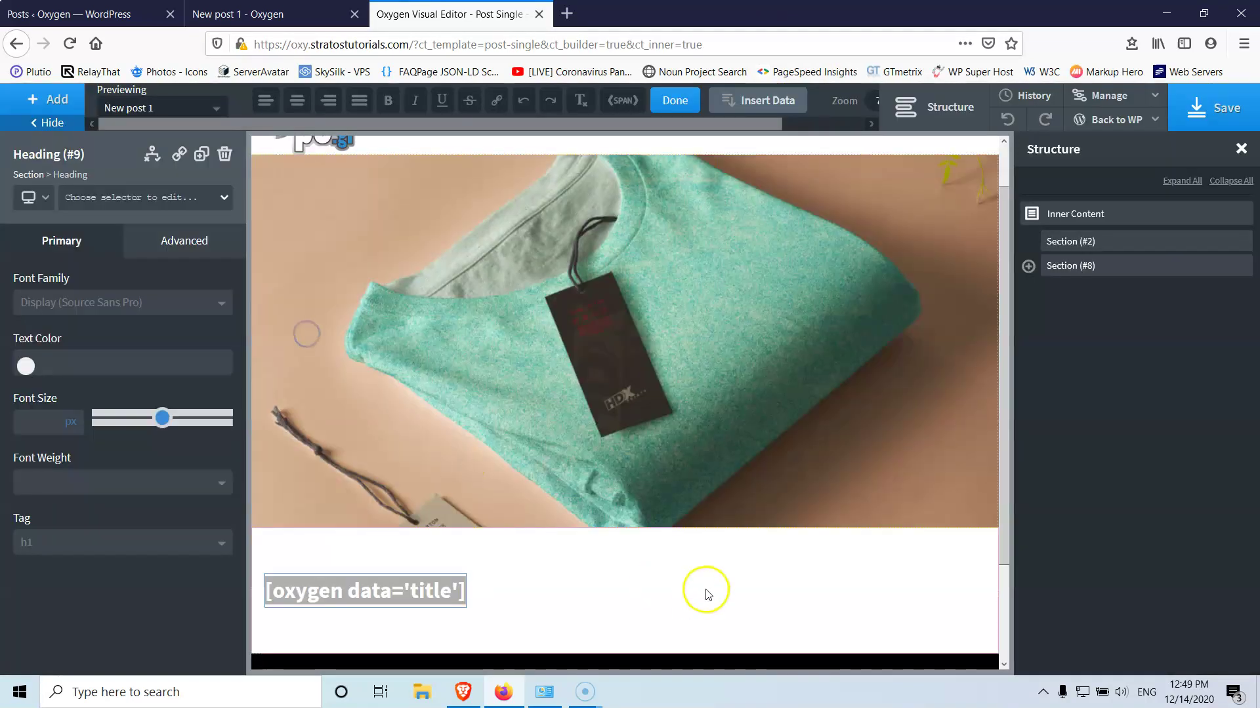
click(459, 614)
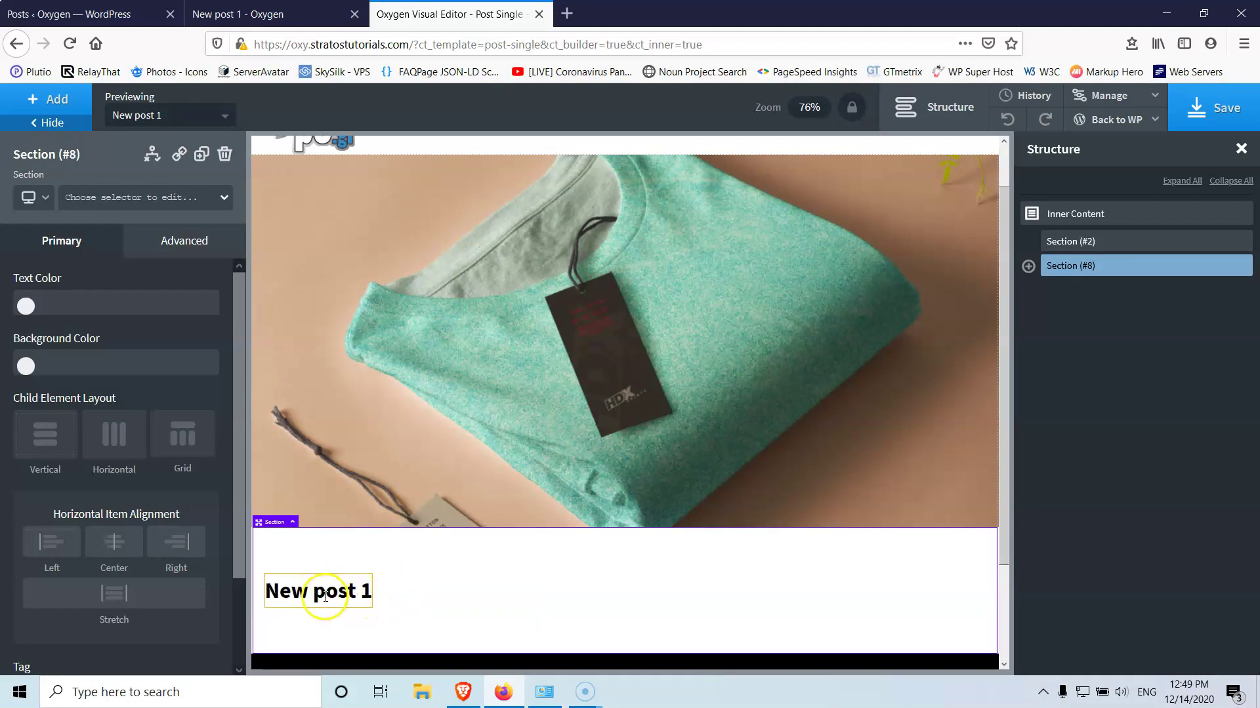
Add a second post title below the heading using the ready-made WordPress dynamic data Title element
click(57, 104)
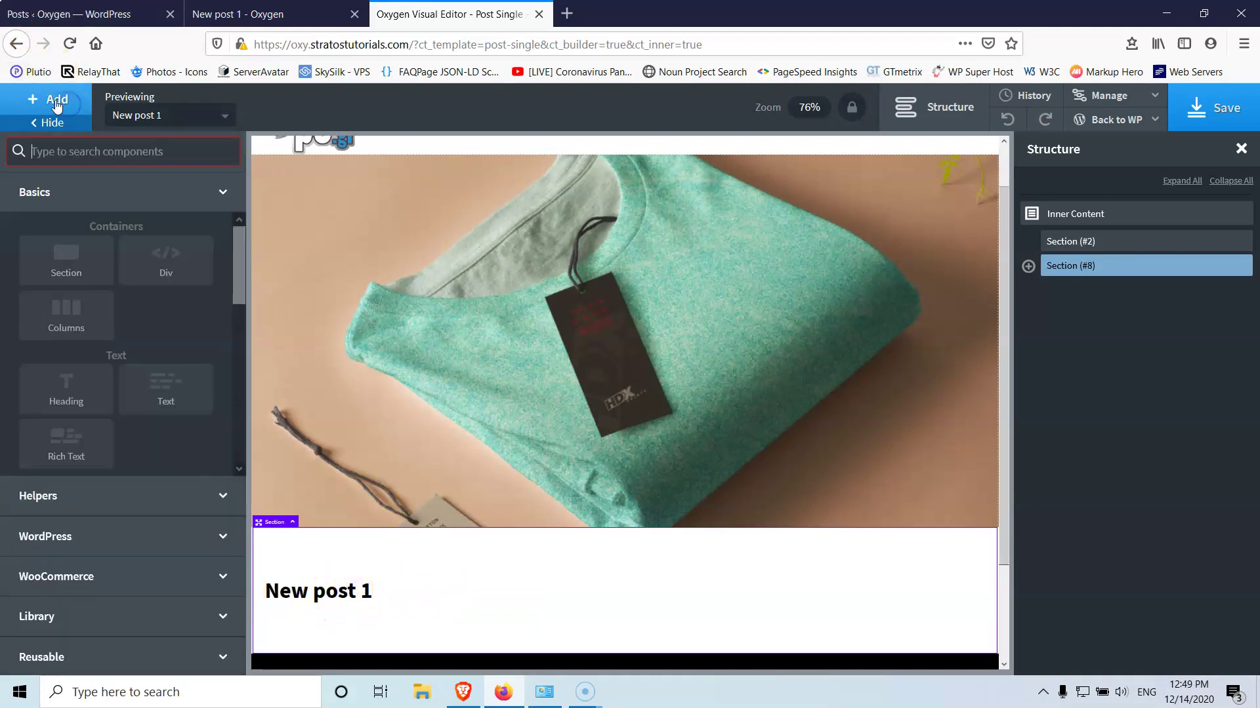
click(60, 542)
scroll(90, 463, down, 3)
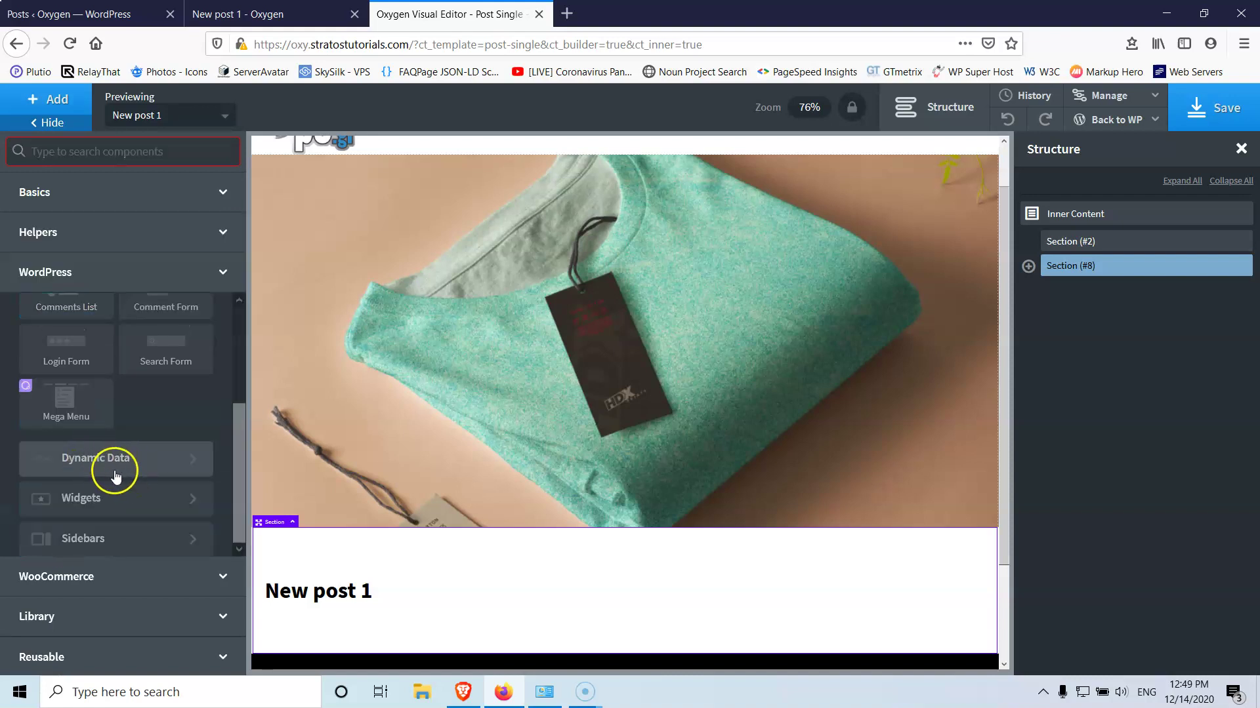
click(102, 467)
click(76, 257)
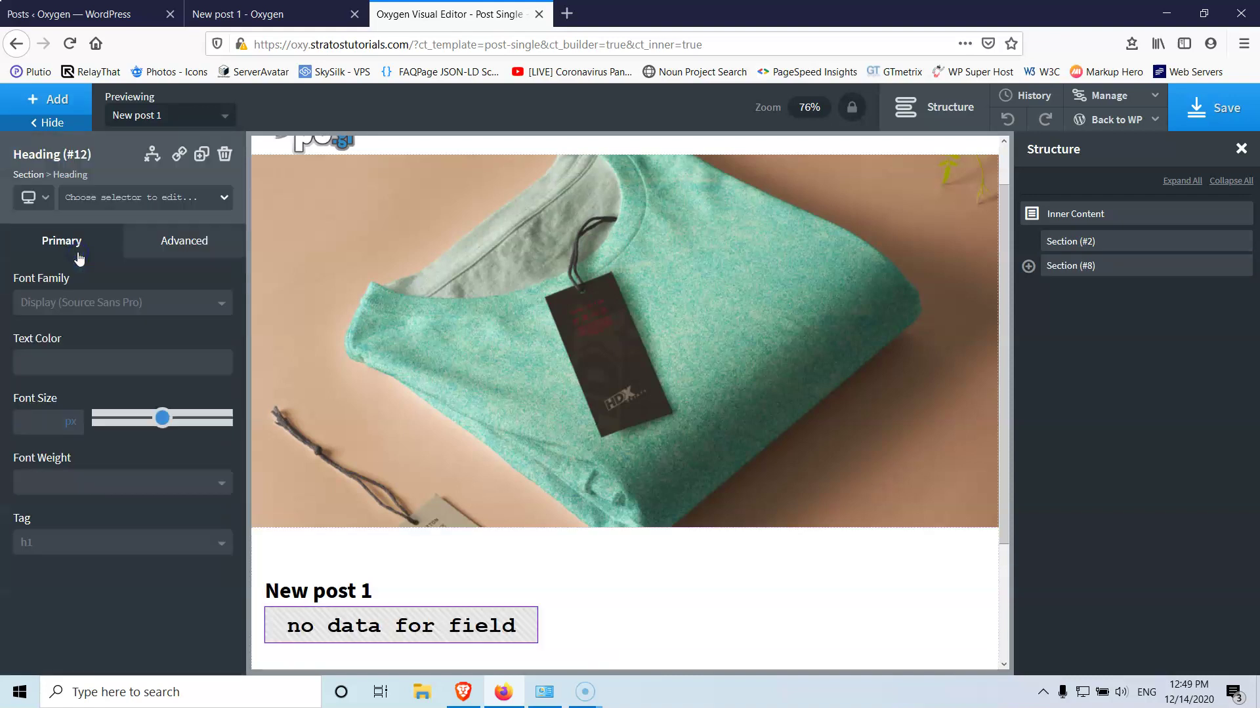
click(342, 555)
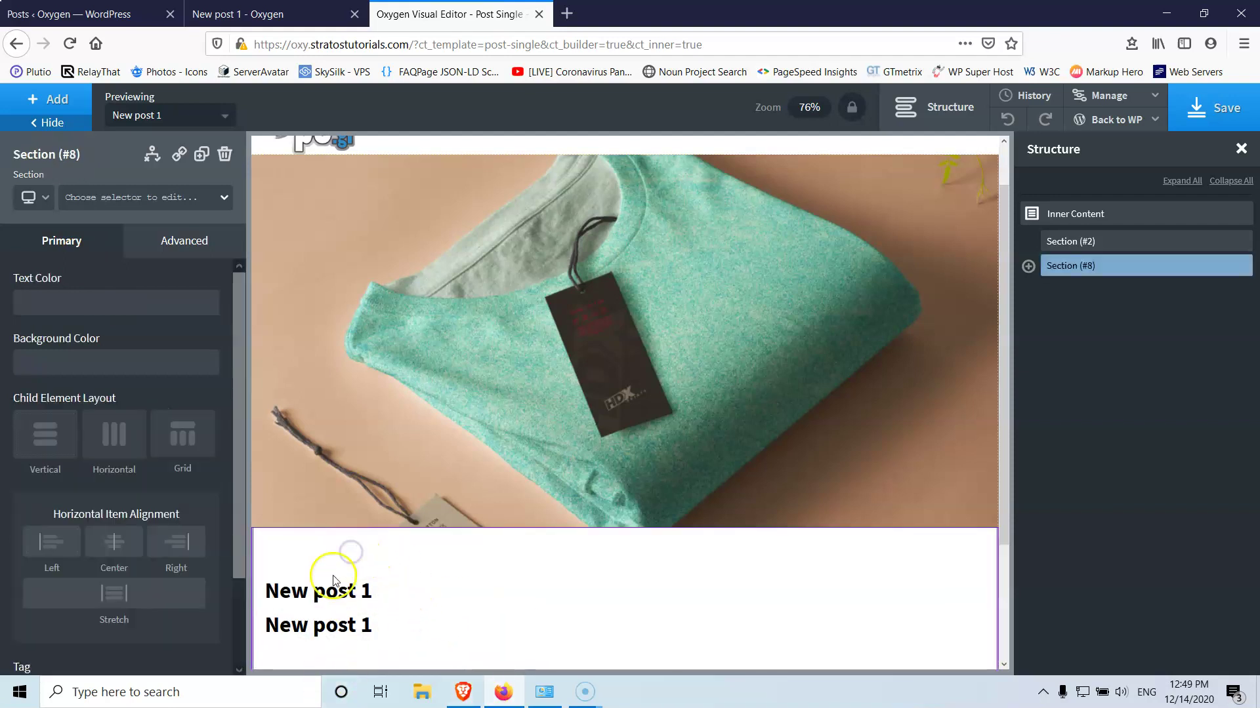
Expand both headings in the section's structure to compare them, and delete the second heading
click(1028, 266)
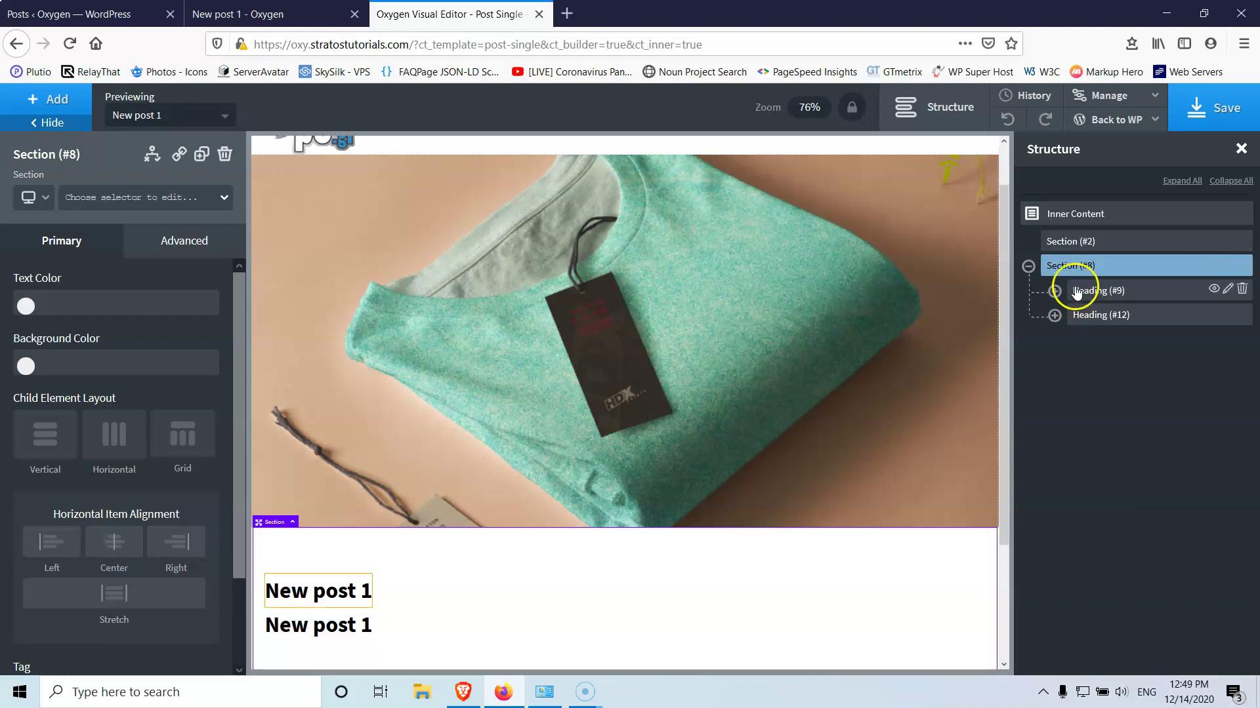
click(1054, 291)
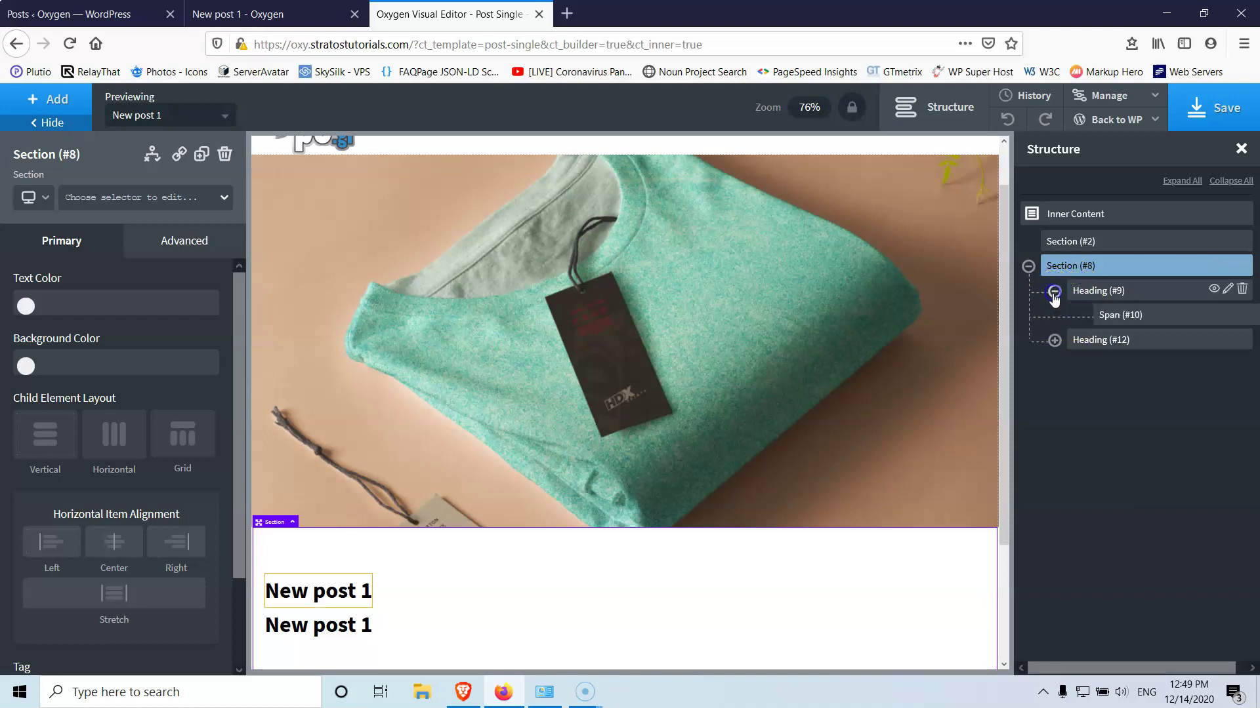
click(1054, 340)
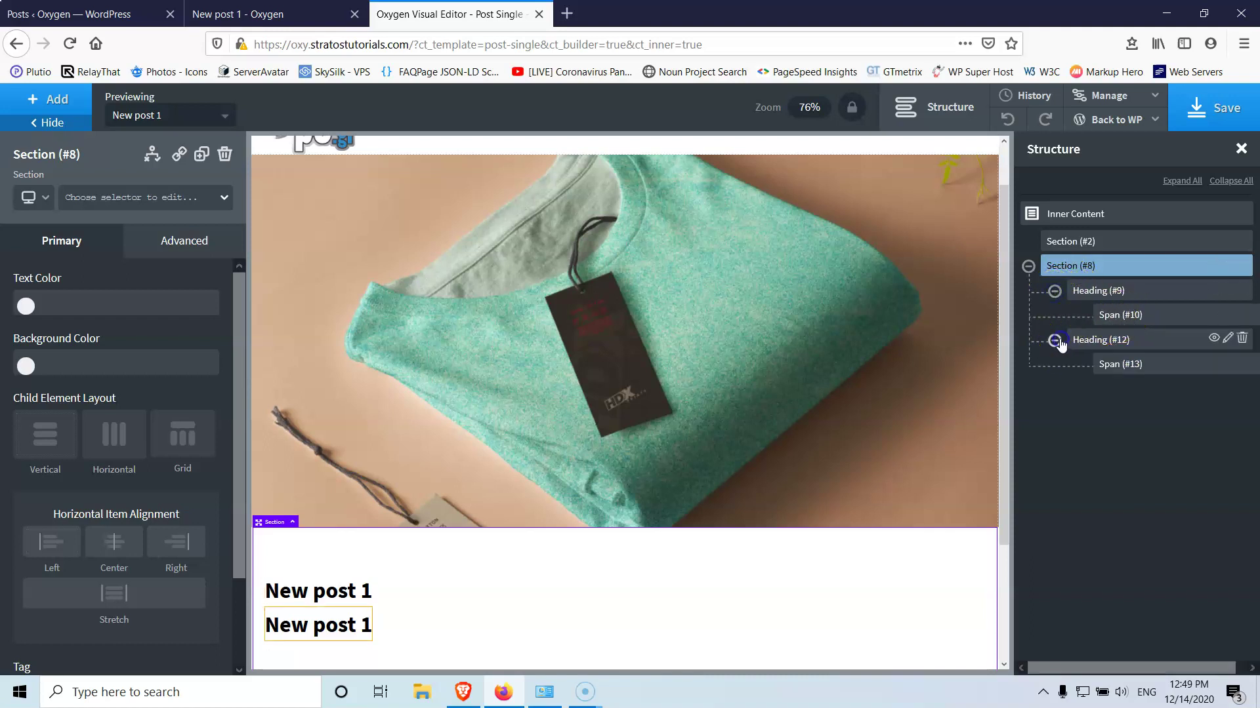
click(1242, 339)
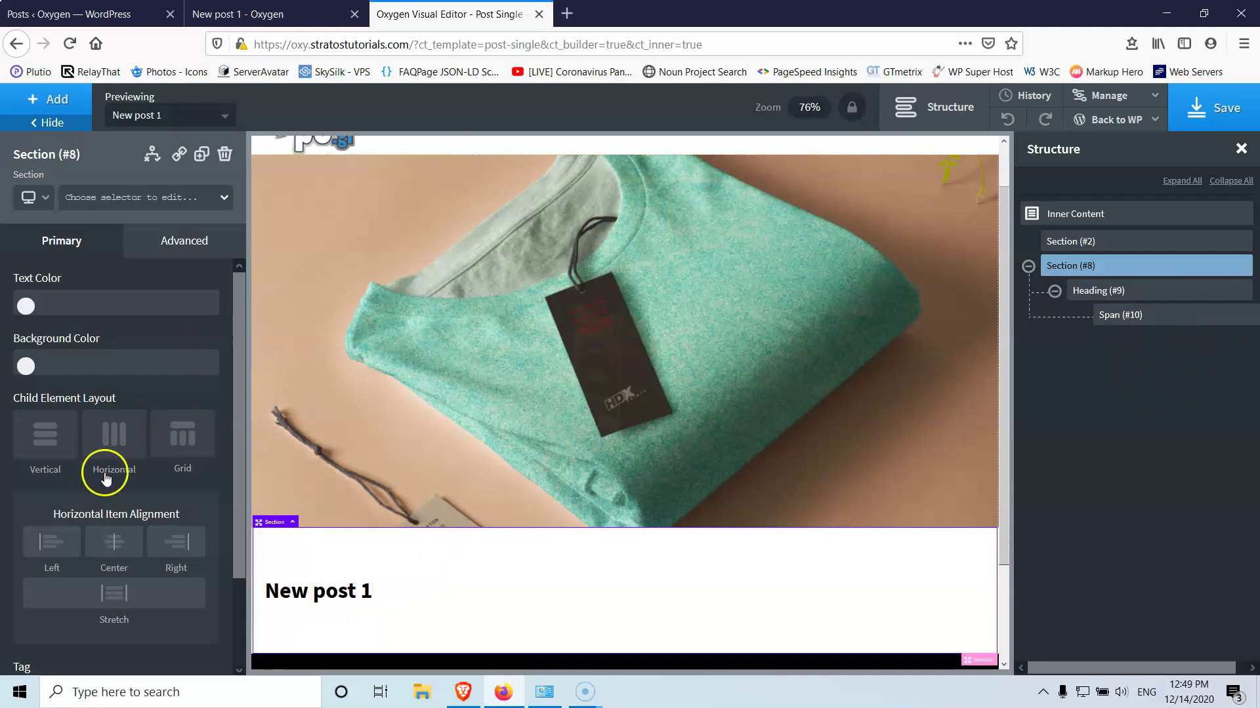
Center the section's items horizontally and add the dynamic post content below the title heading
click(116, 549)
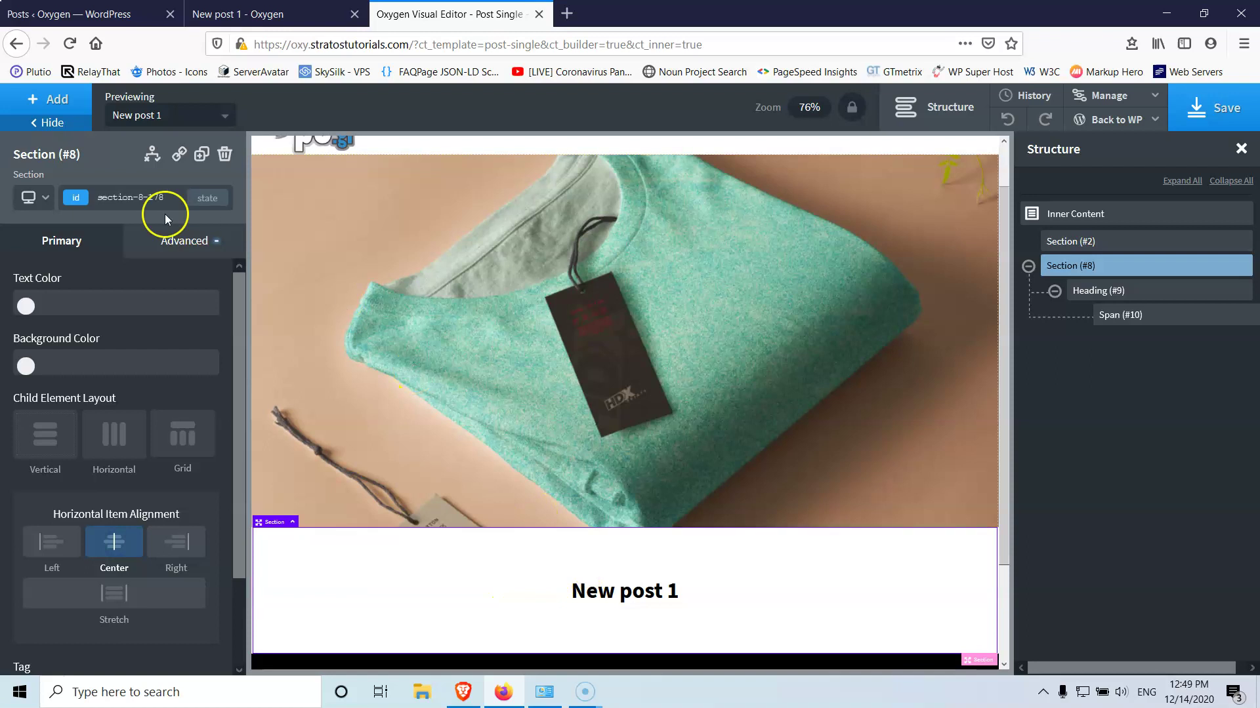
click(33, 98)
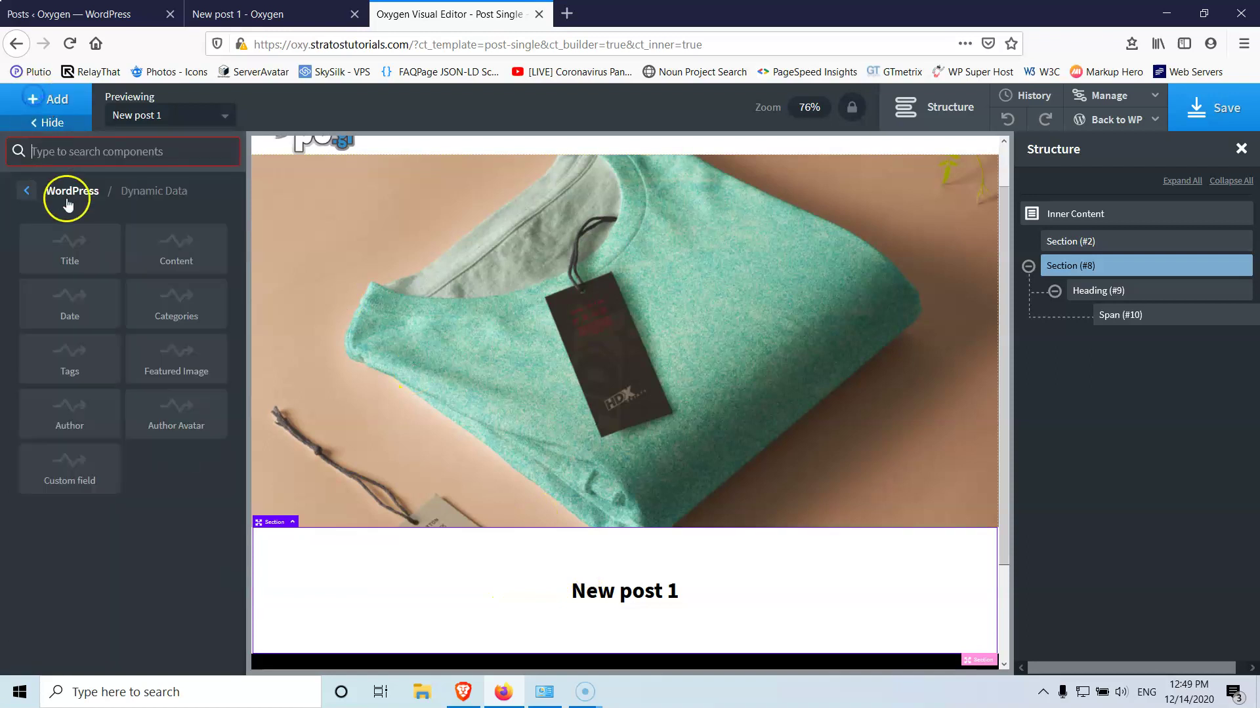
click(174, 252)
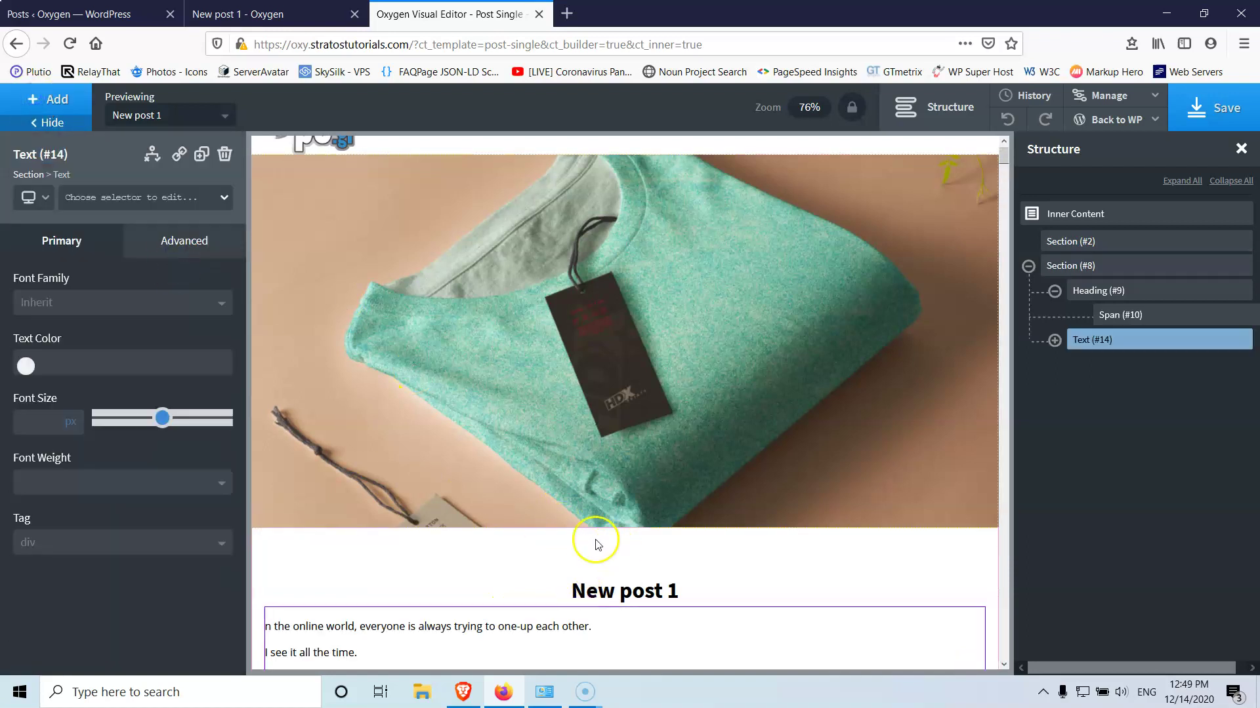
scroll(609, 568, down, 3)
scroll(611, 520, up, 1)
Set the bottom margin of the post title heading to 40 px
click(625, 460)
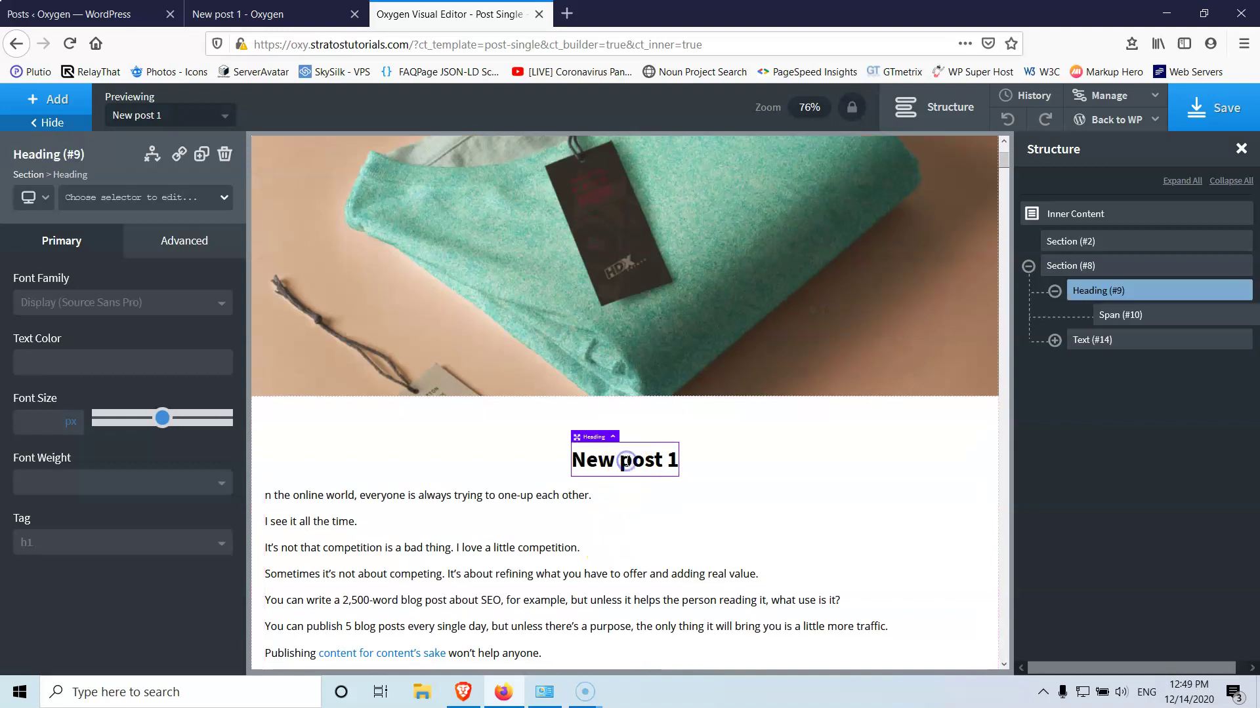
click(178, 247)
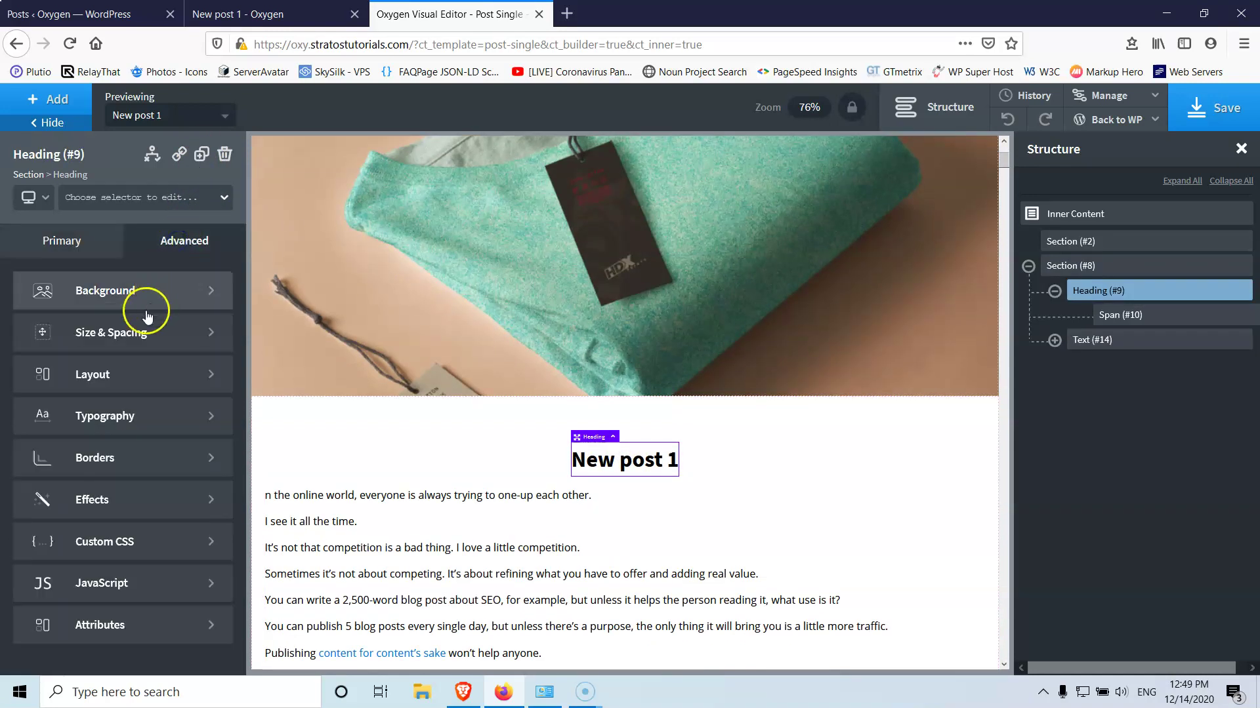
click(118, 338)
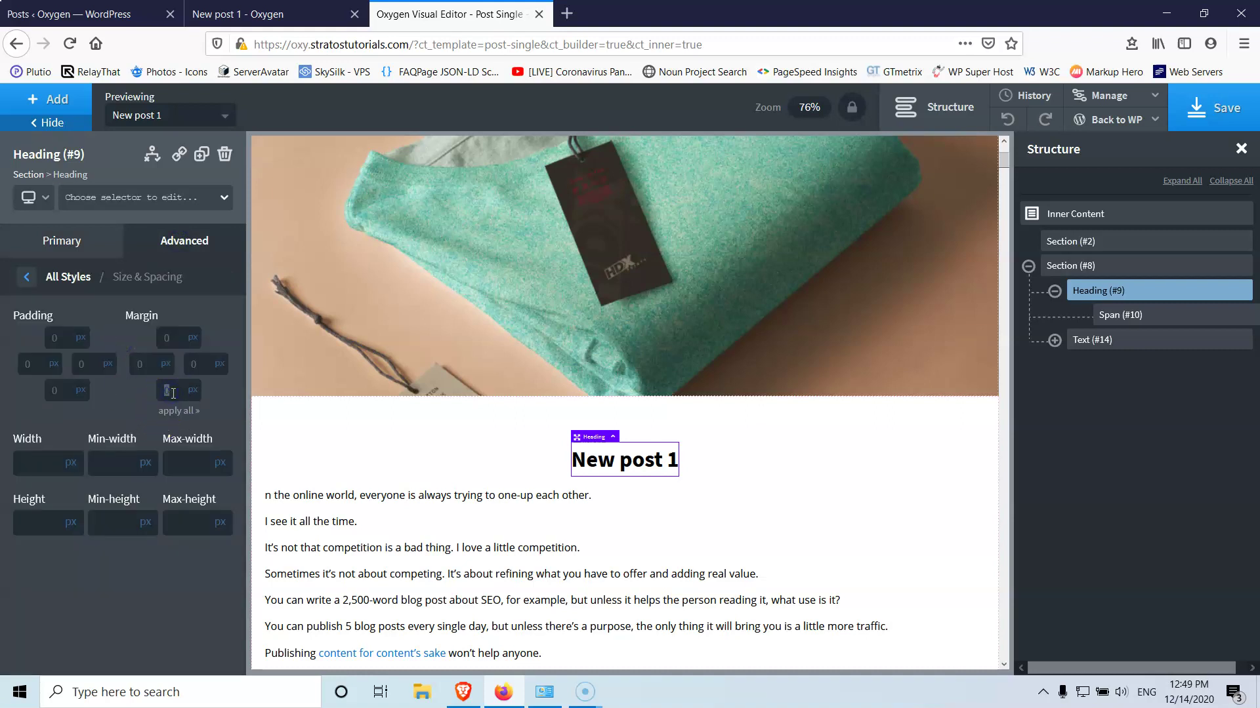
text(40)
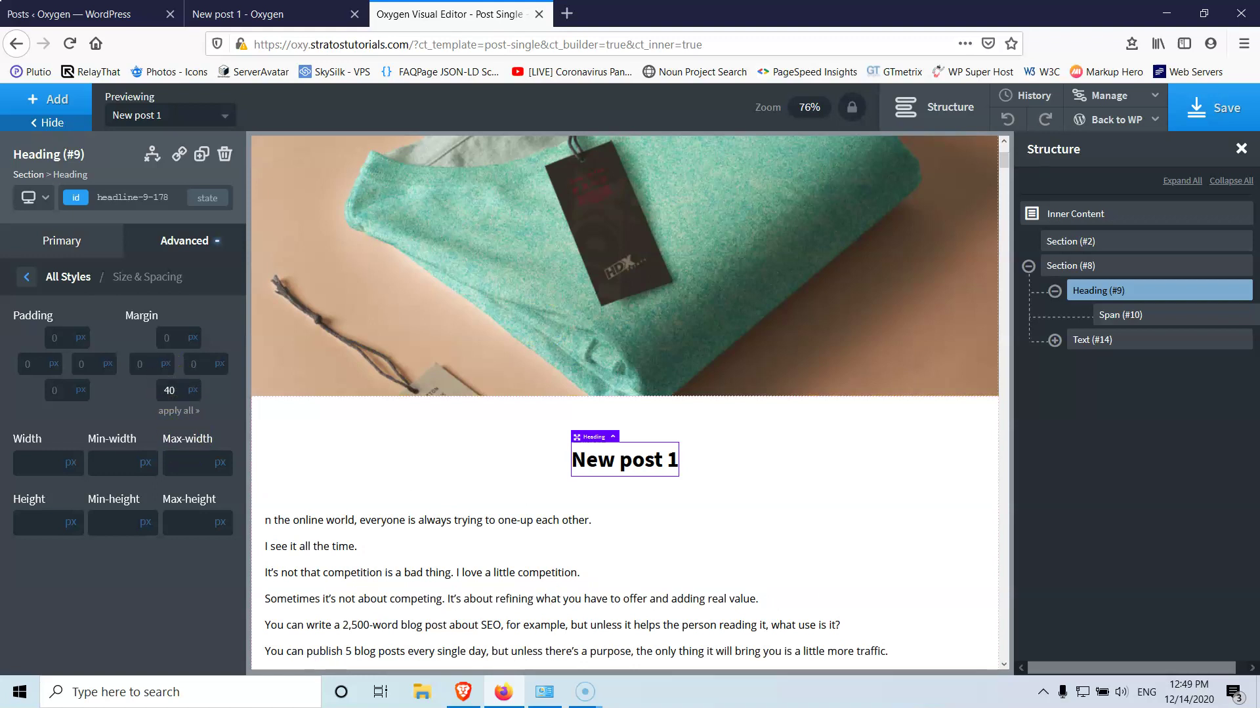
Save the template and reload New post 1 to check the title and content below the featured image
click(1214, 108)
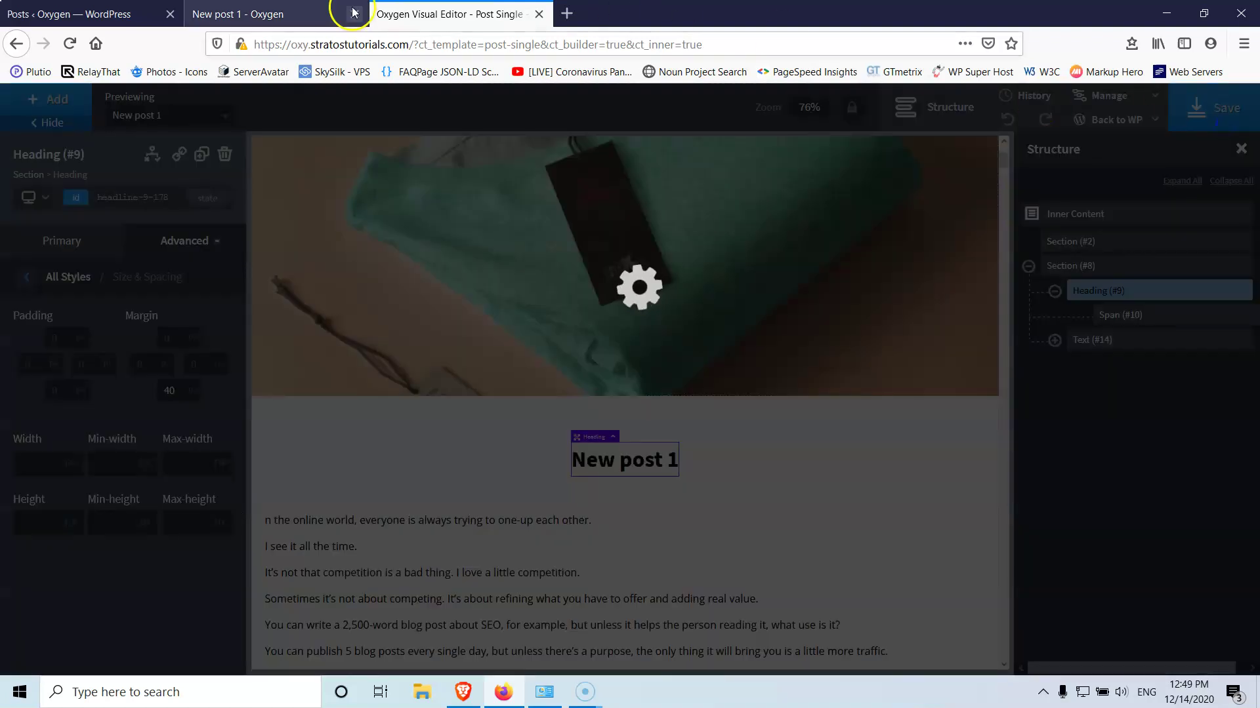
click(261, 14)
click(70, 44)
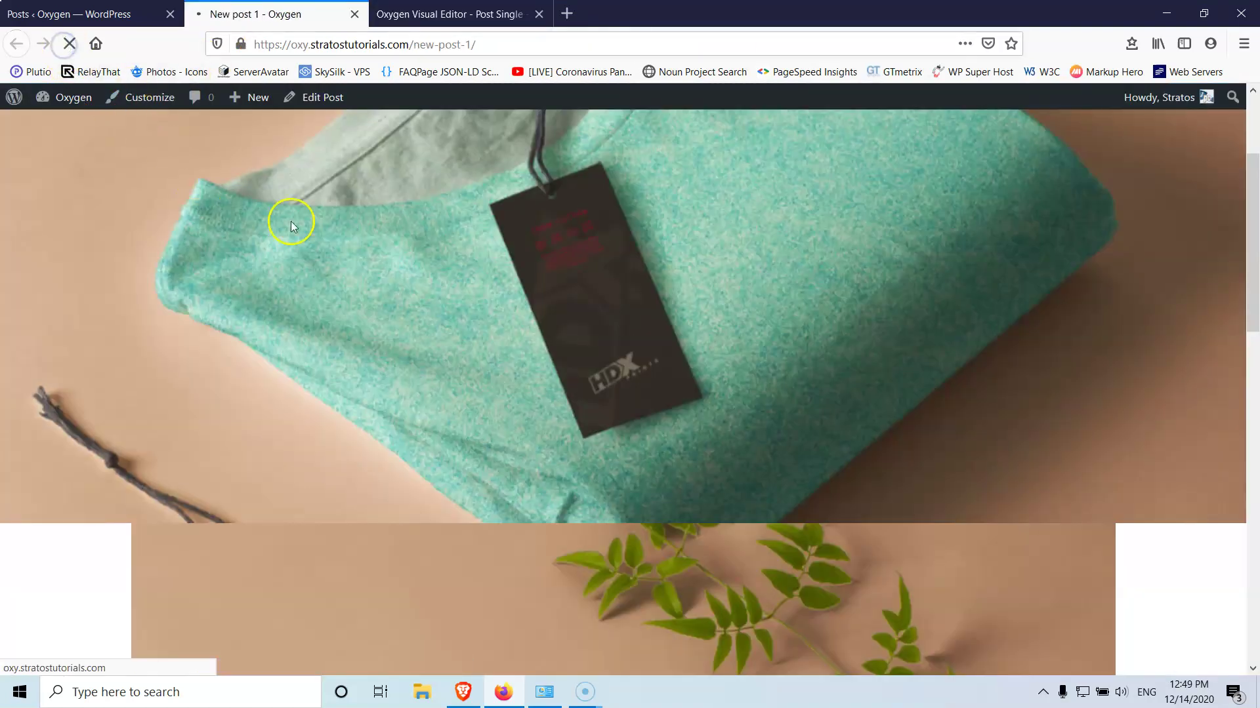
scroll(641, 484, down, 6)
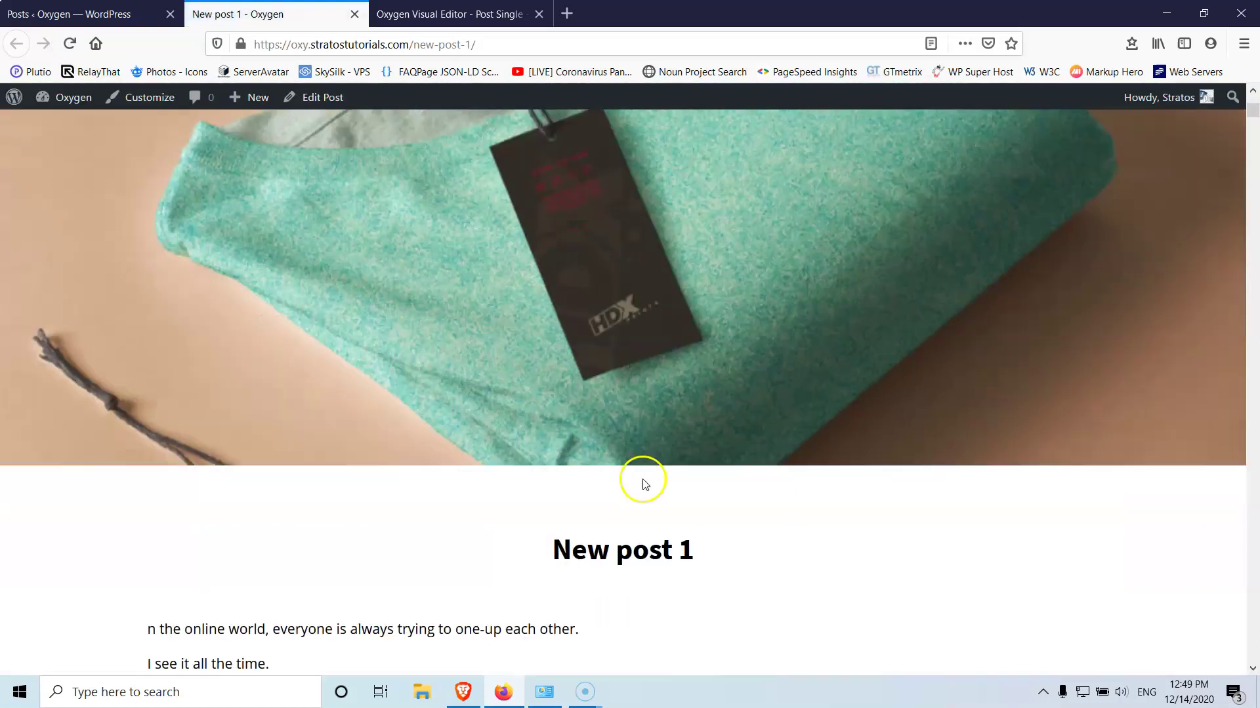
scroll(630, 459, up, 4)
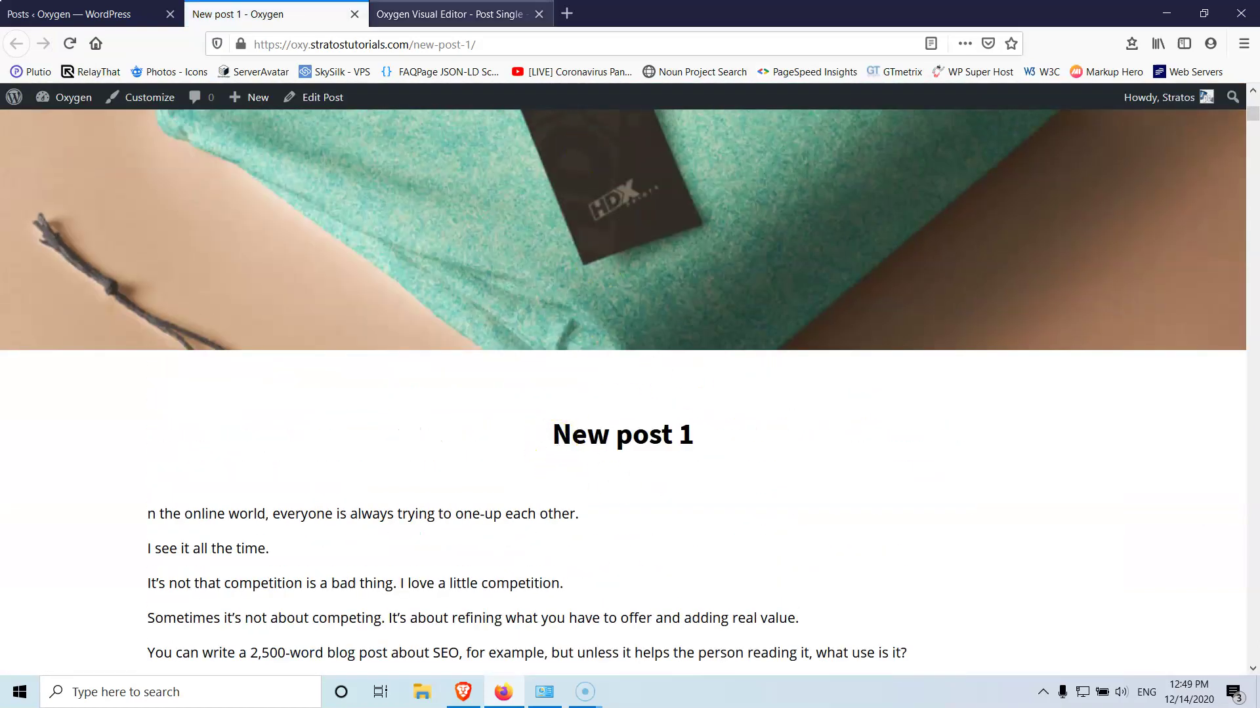
Return to the Oxygen editor and set the title heading's background color to the global color Blue
click(446, 14)
click(610, 465)
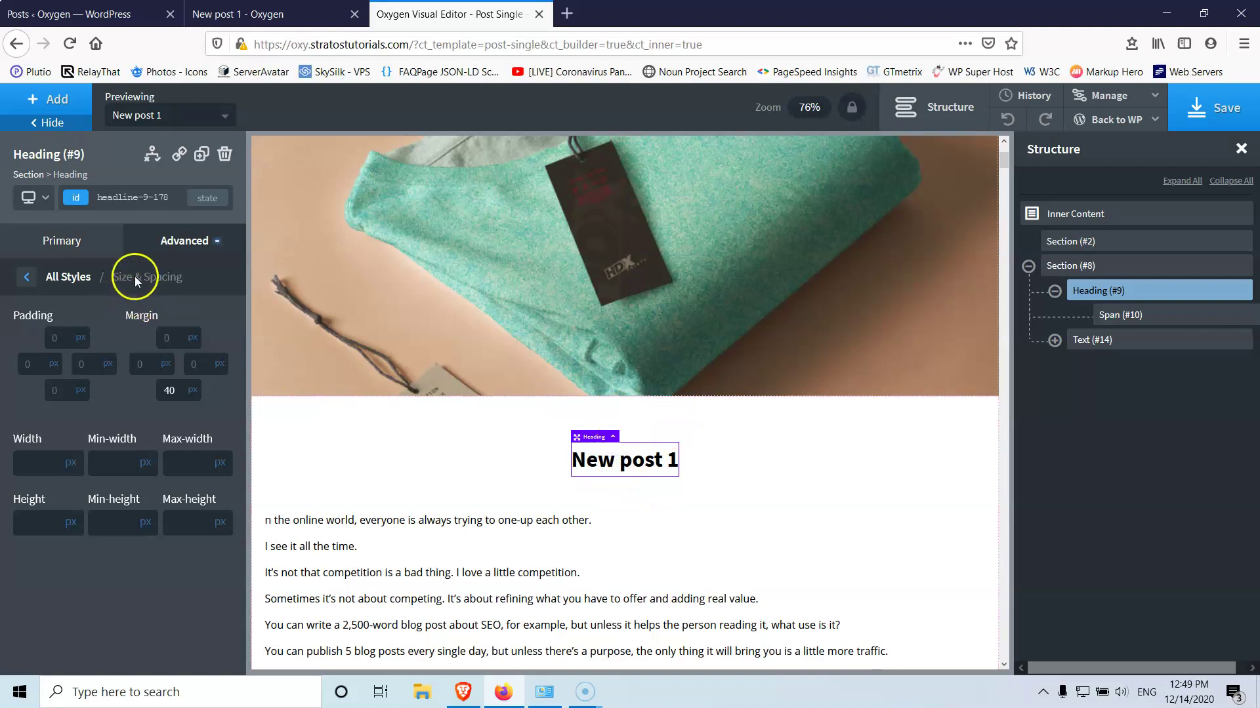
click(24, 277)
click(88, 306)
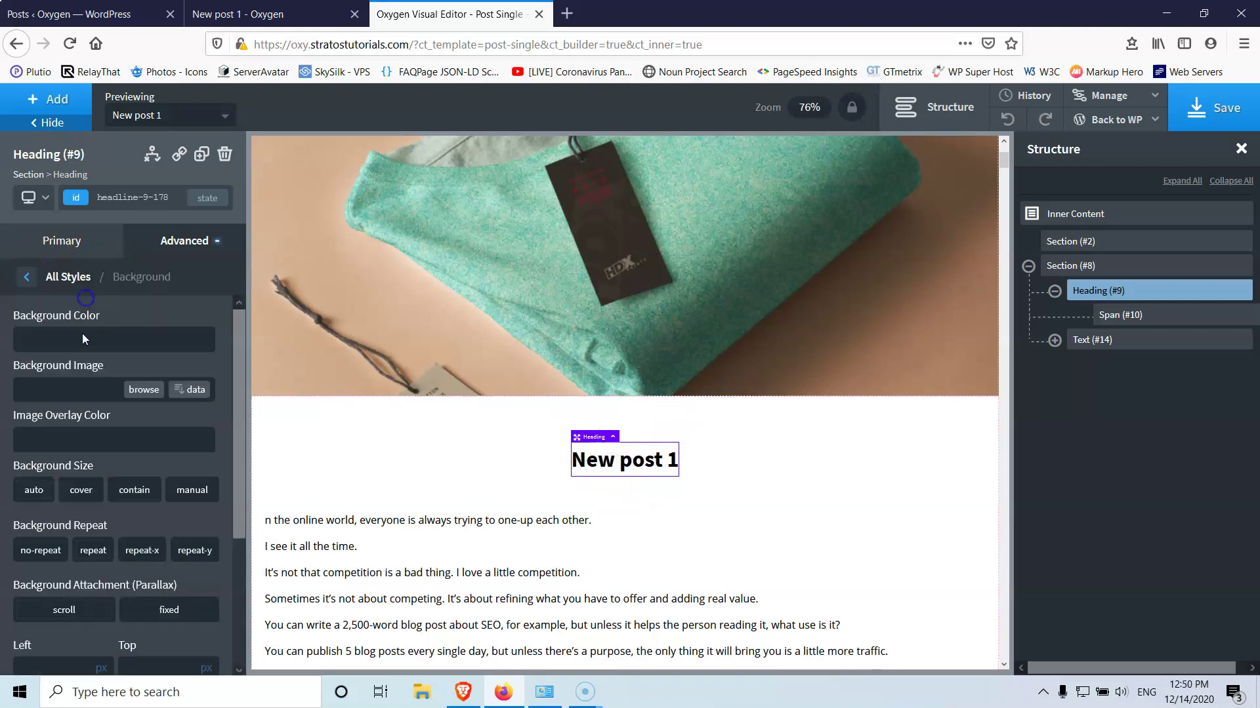
click(26, 340)
click(26, 342)
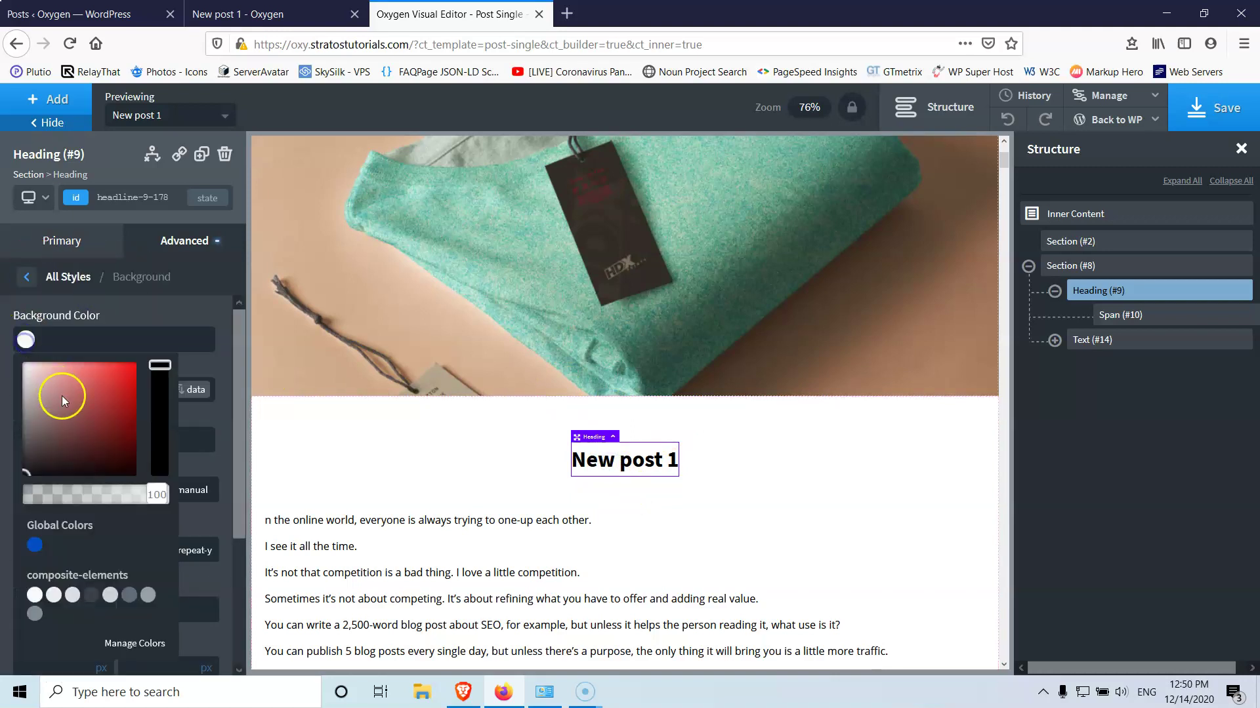
click(34, 543)
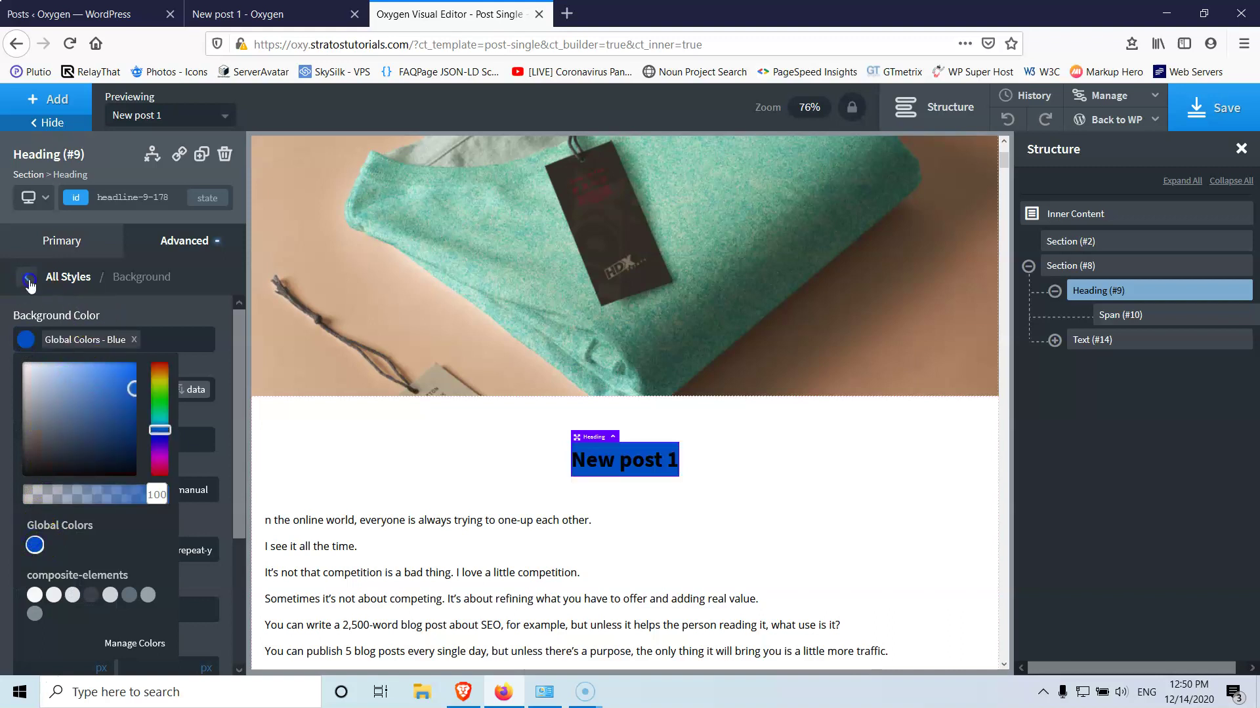
Set the title heading's text color to white (#ffffff)
click(29, 280)
click(102, 416)
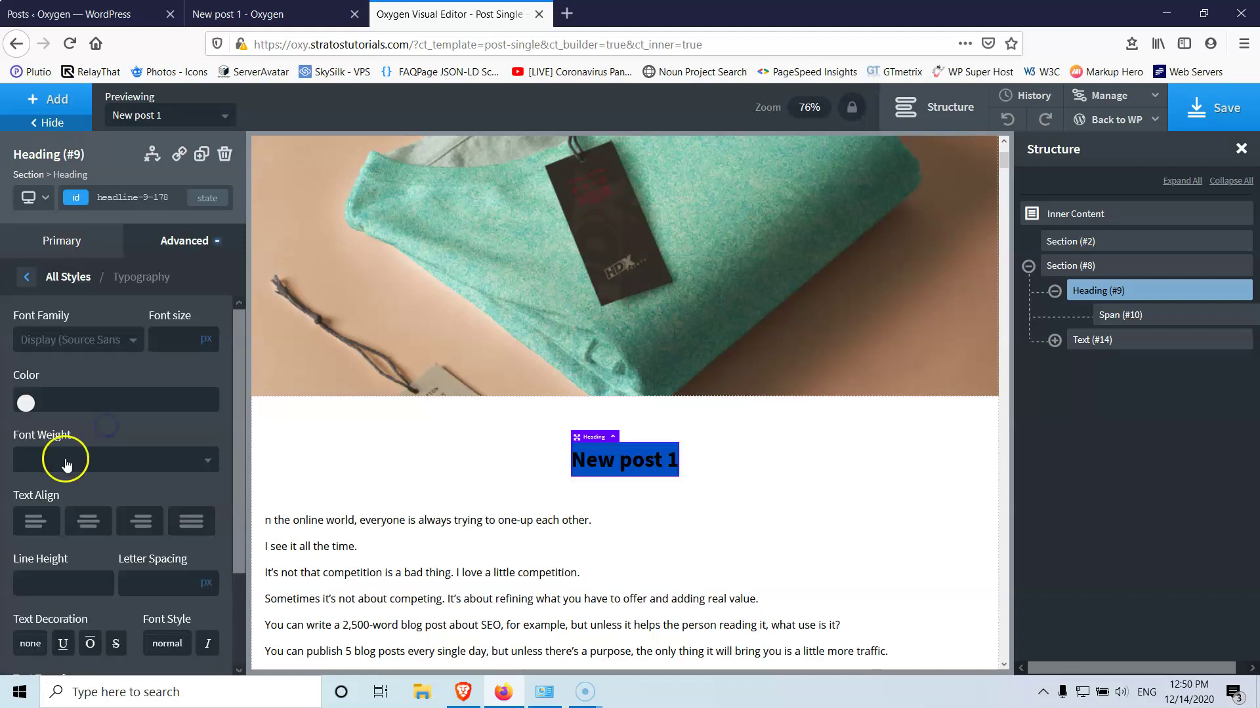
click(23, 403)
click(26, 420)
click(112, 360)
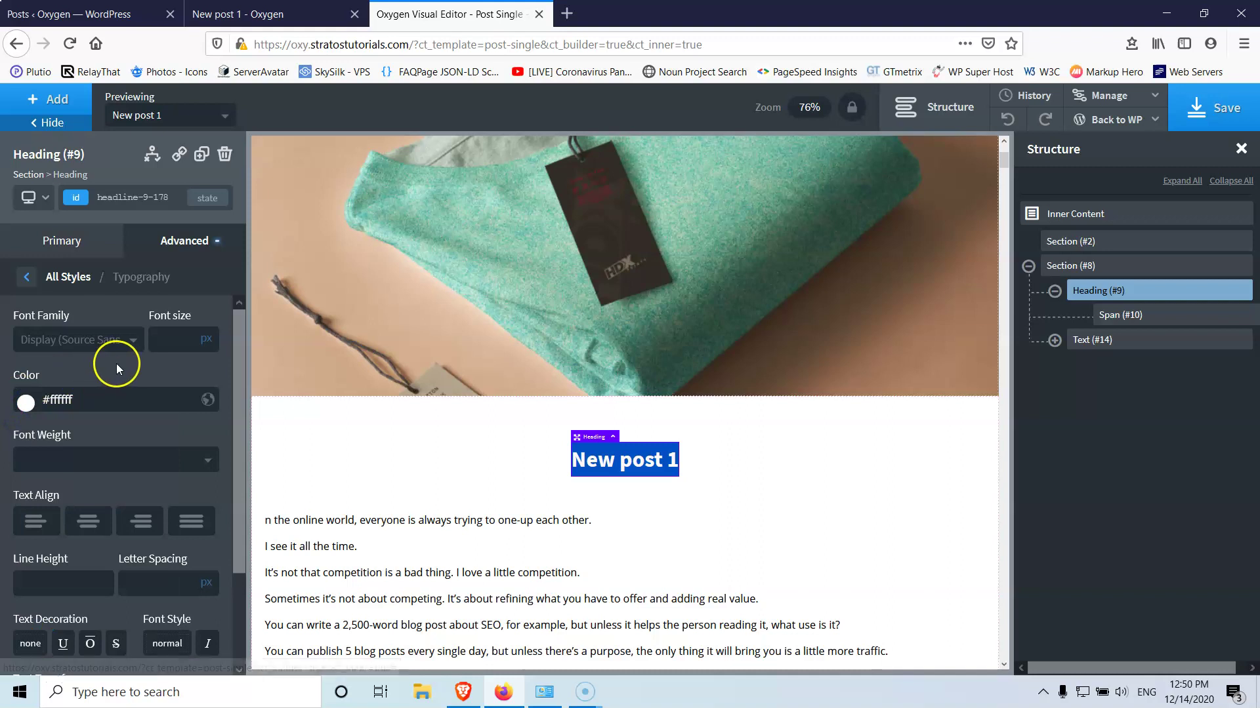
Set the title heading's top and bottom padding to 5 px
click(26, 276)
click(85, 330)
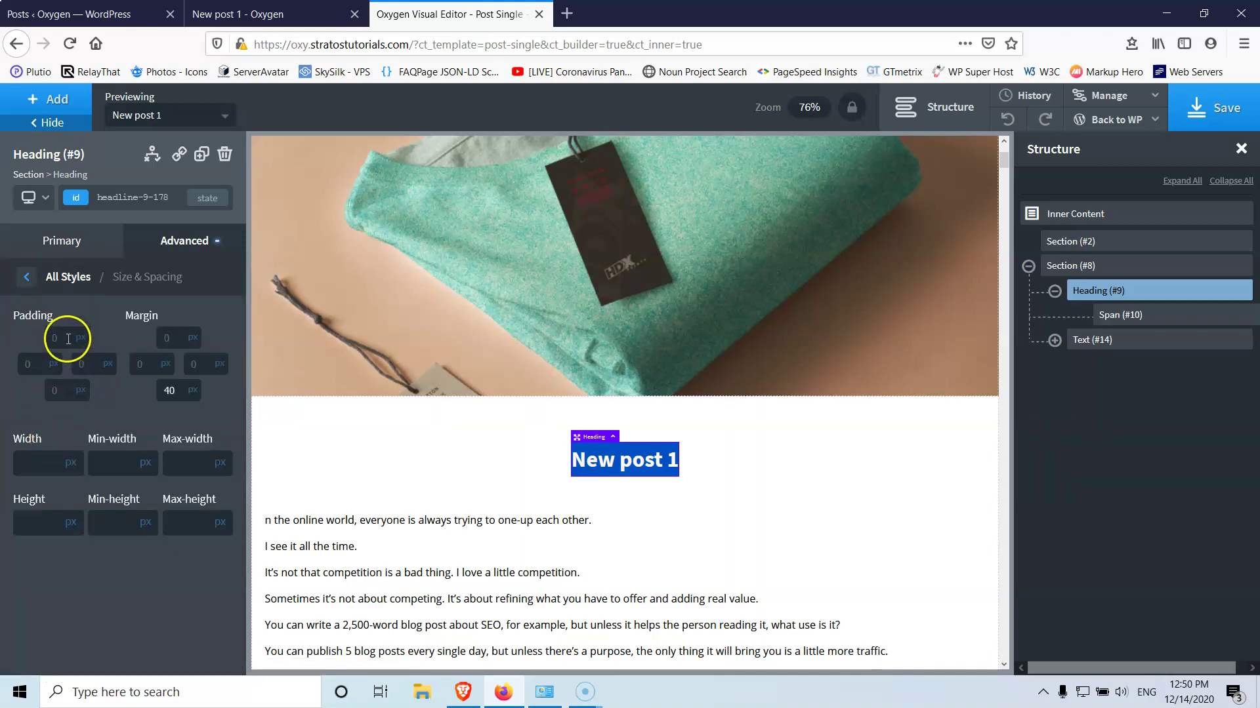
text(5)
click(68, 391)
text(5)
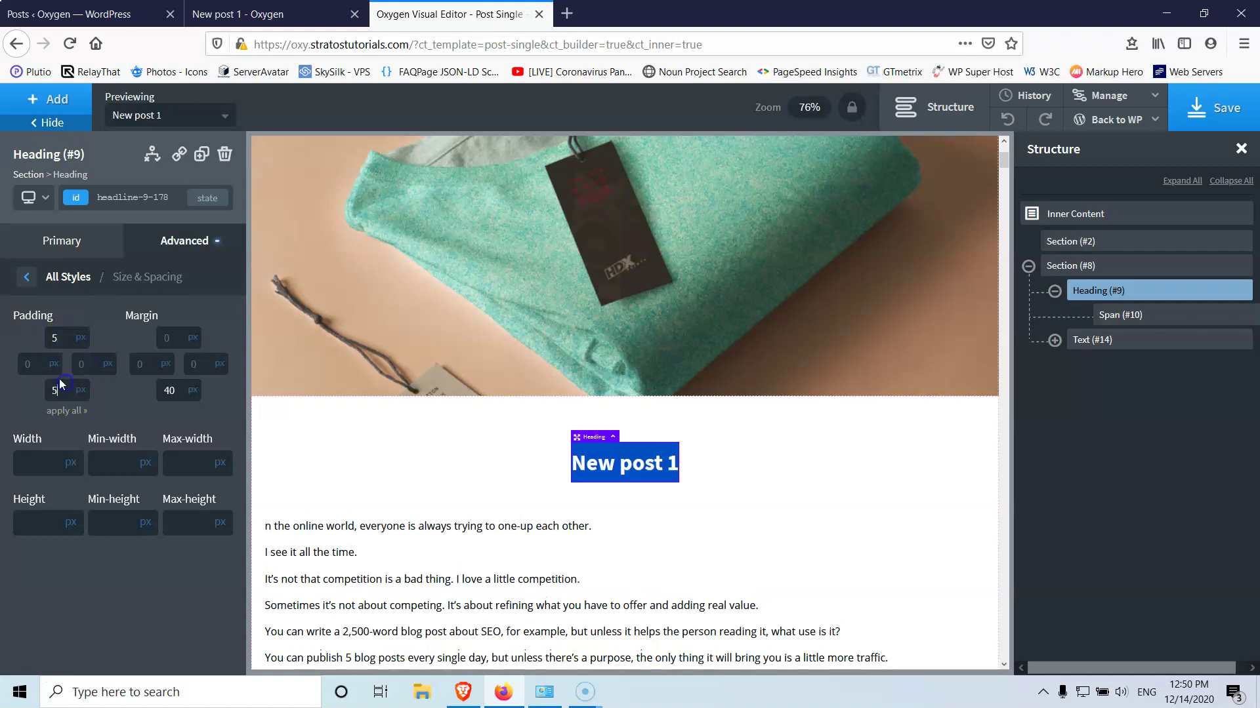
Set the title heading's left and right padding to 50 px and its border radius to 10 px
click(33, 361)
text(40)
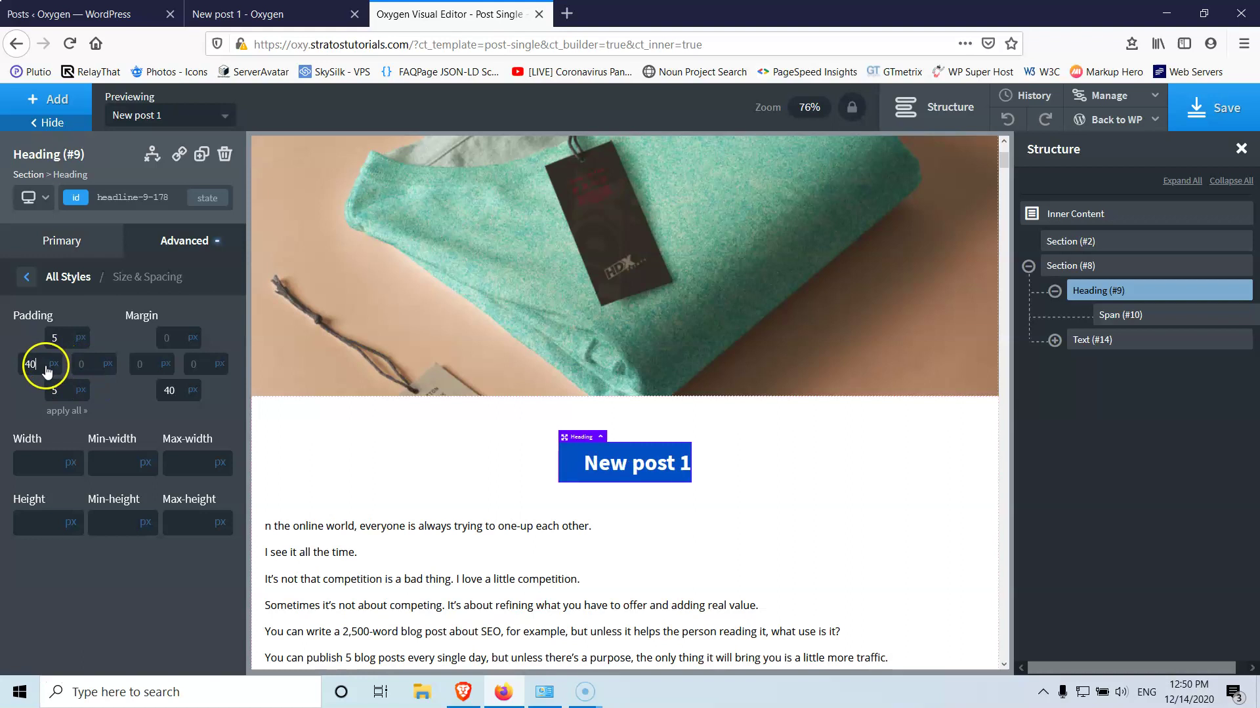
text(50)
click(88, 366)
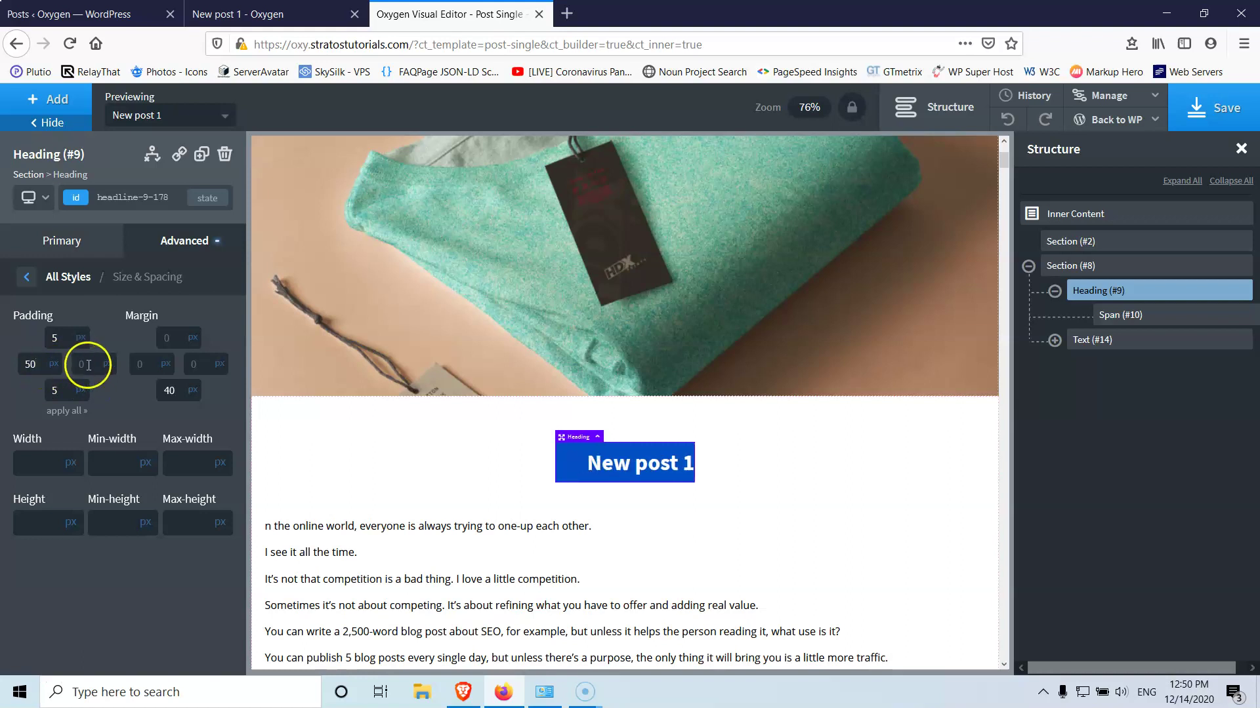
text(50)
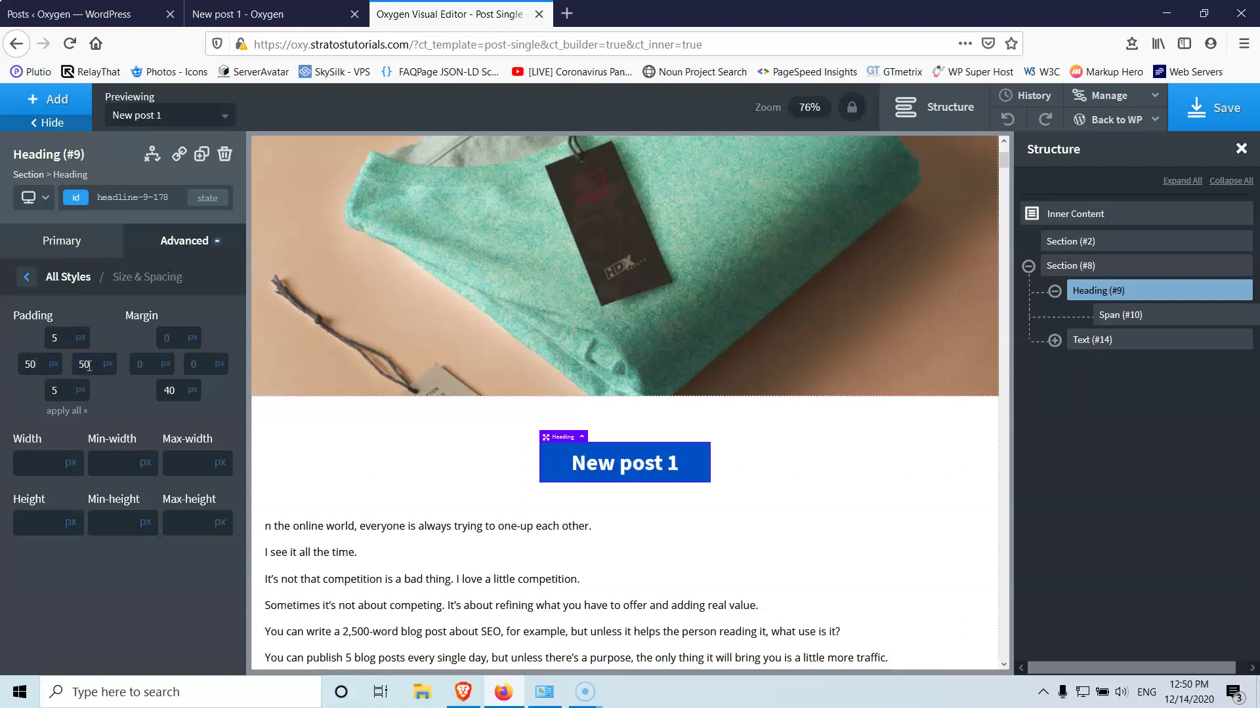
click(26, 277)
click(132, 460)
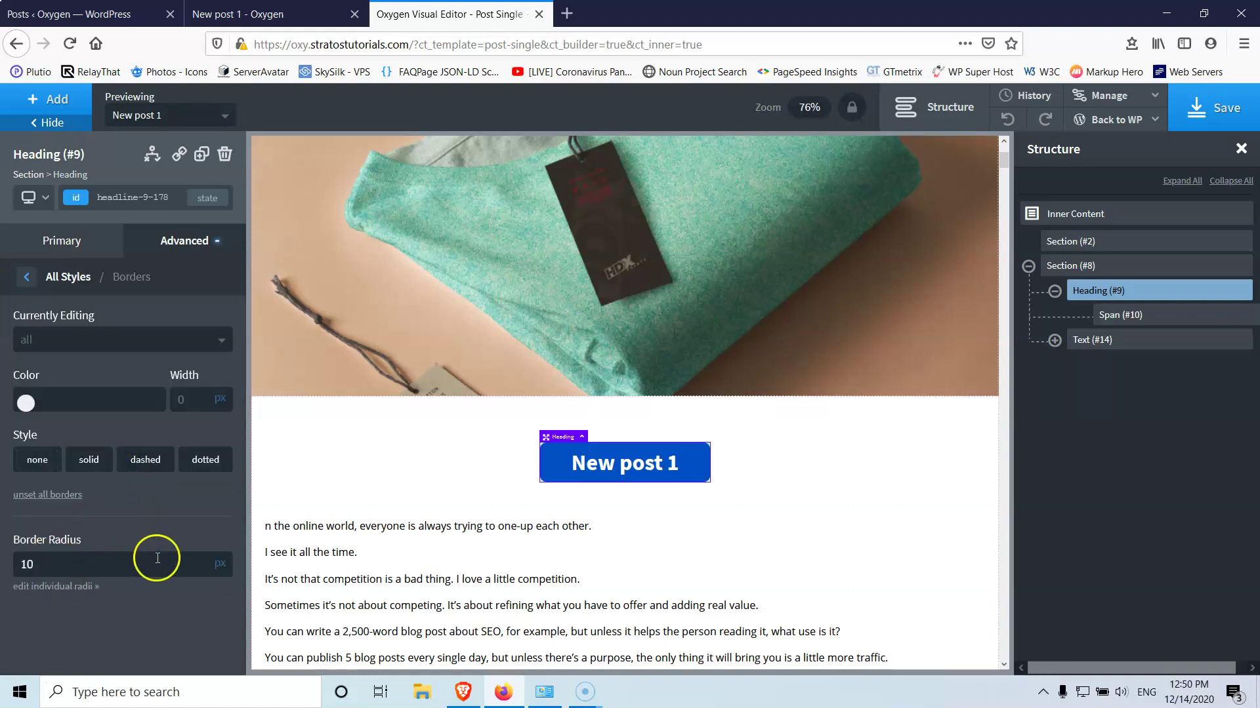
Reduce the top padding of the section containing the title and content to 0 px
click(620, 413)
drag(620, 413, 620, 366)
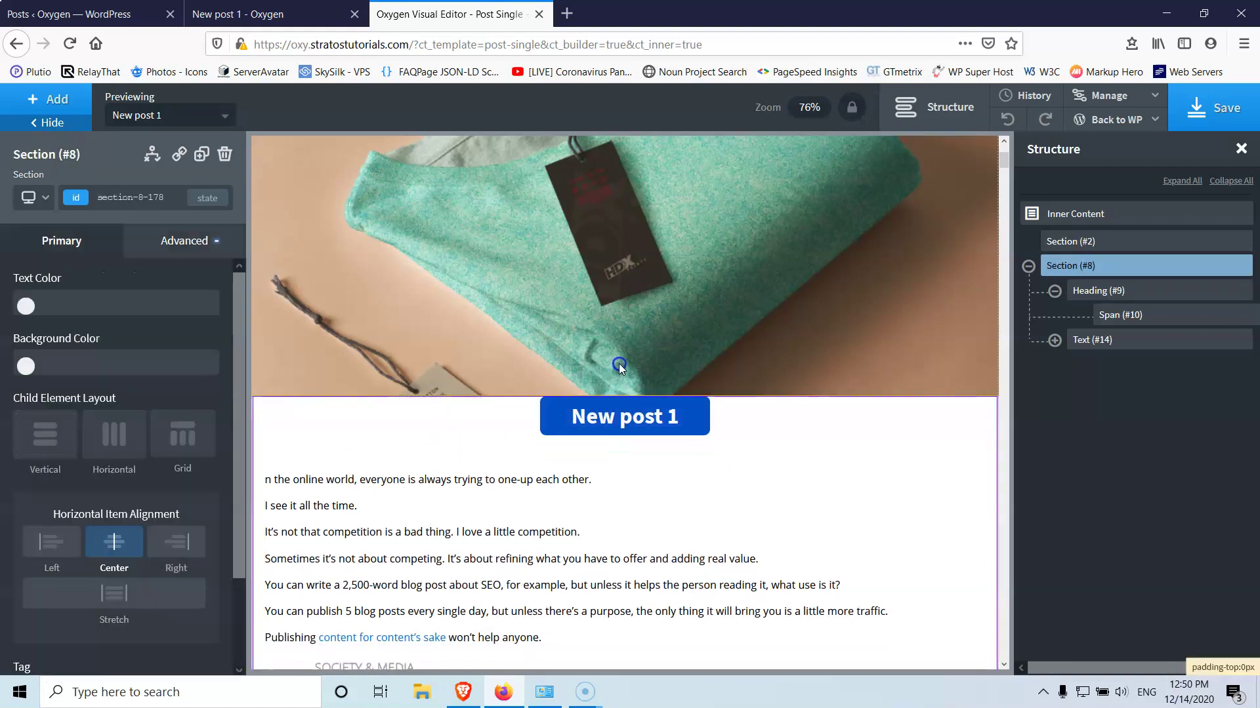
click(177, 241)
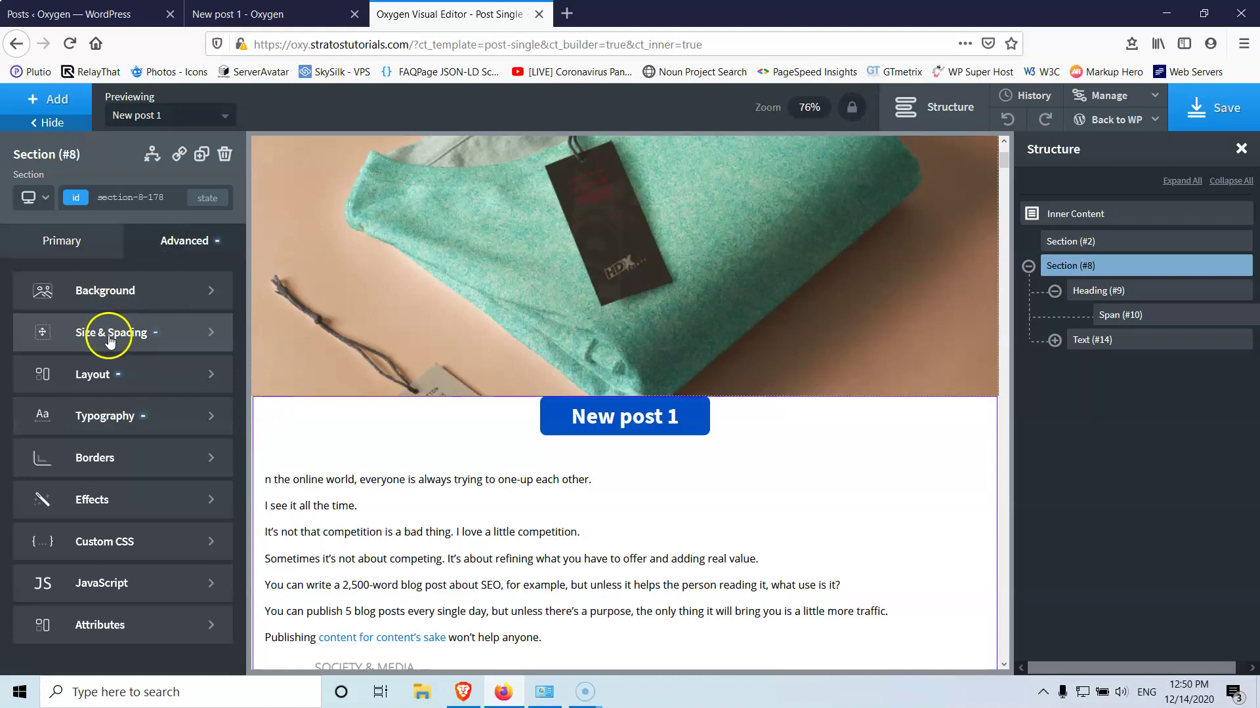
Set the title heading's top margin to -20 px so it overlaps the featured image
click(658, 425)
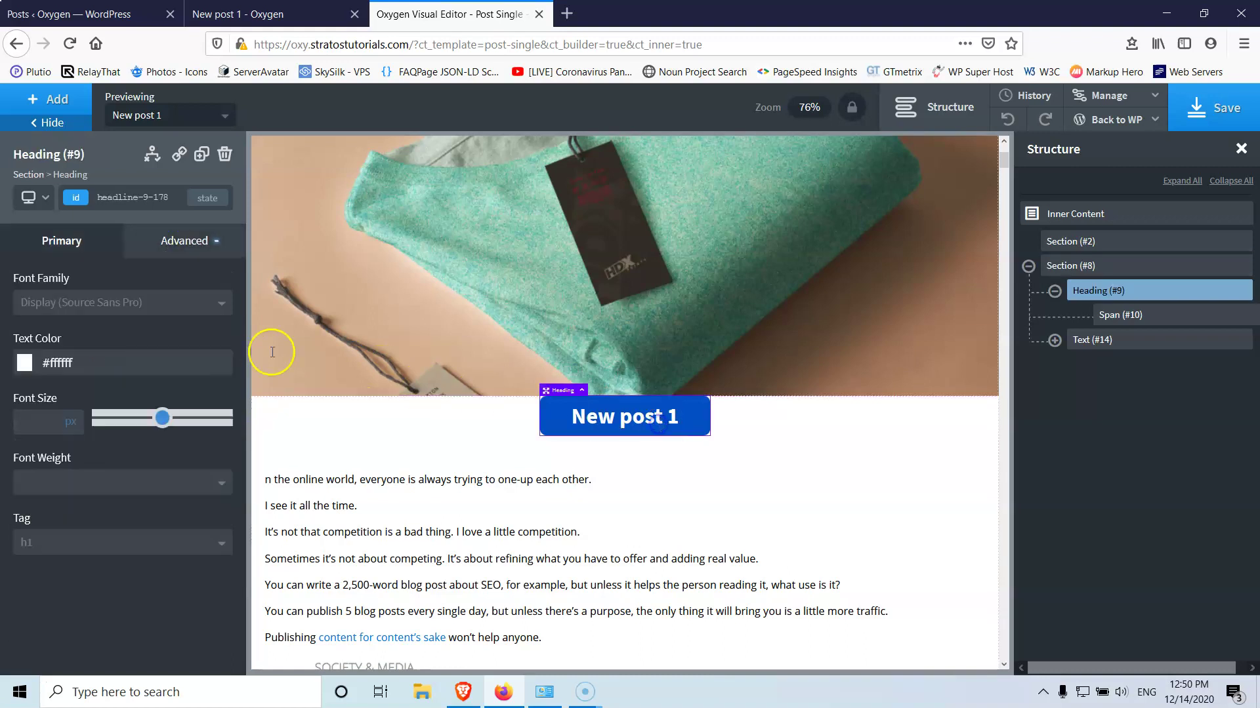
click(140, 253)
click(112, 338)
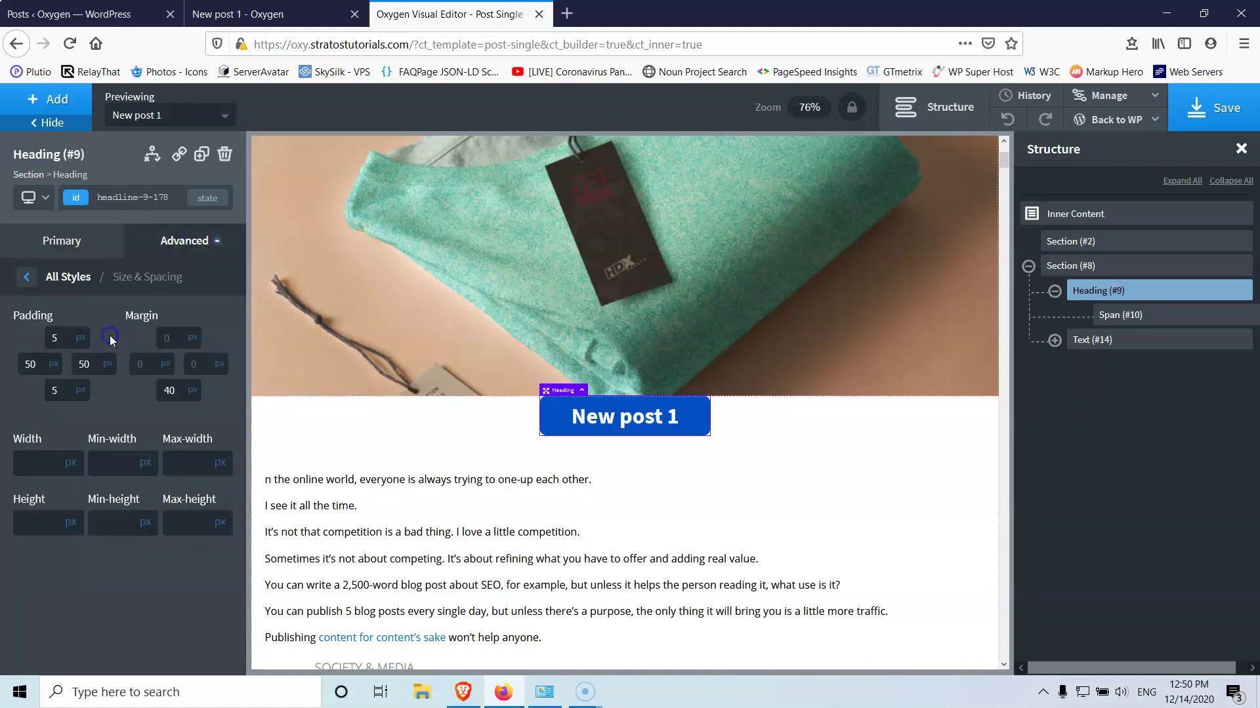
text(-9)
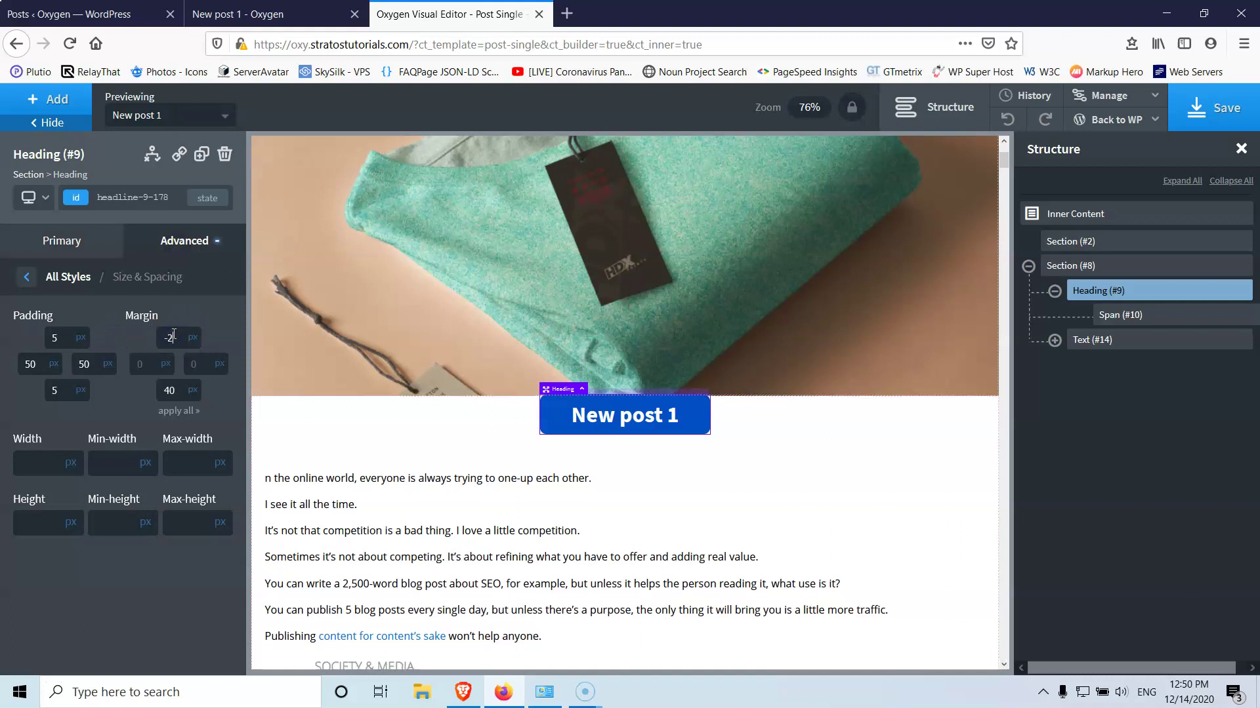
key(BackSpace)
text(16)
click(185, 376)
key(Down)
key(Down)
key(Down)
key(Down)
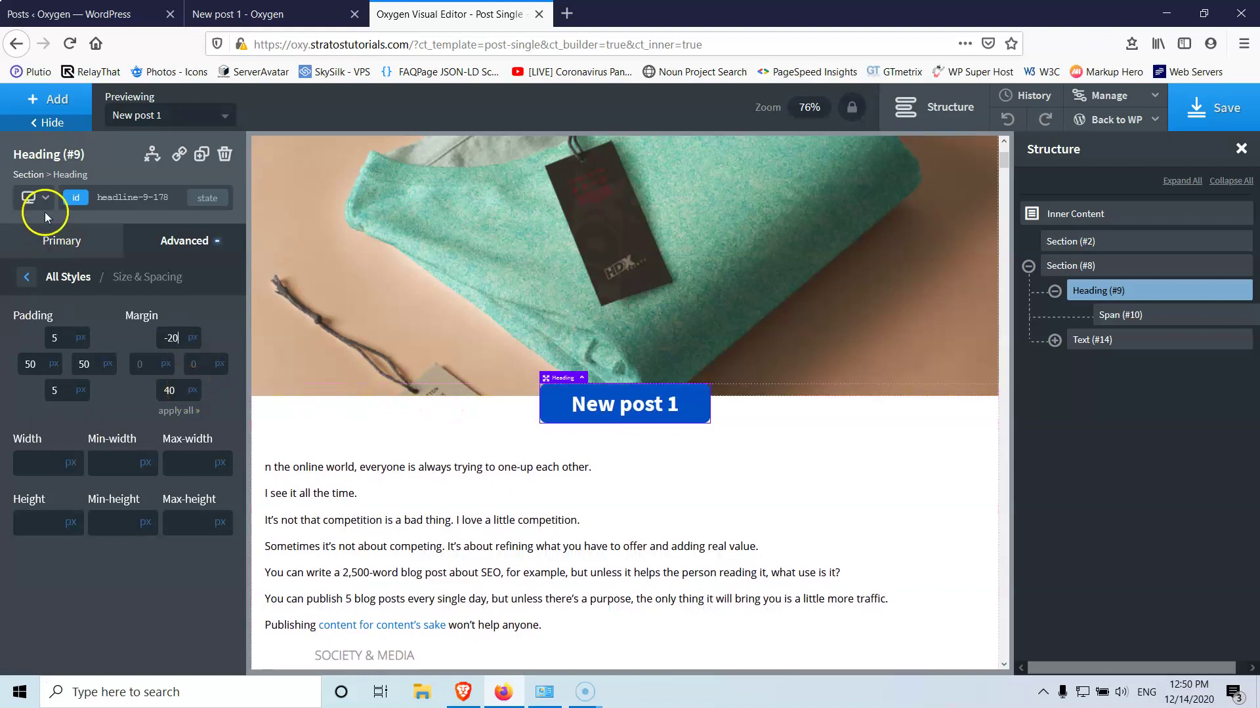
Set the title heading's z-index to 1 in its layout settings
click(26, 278)
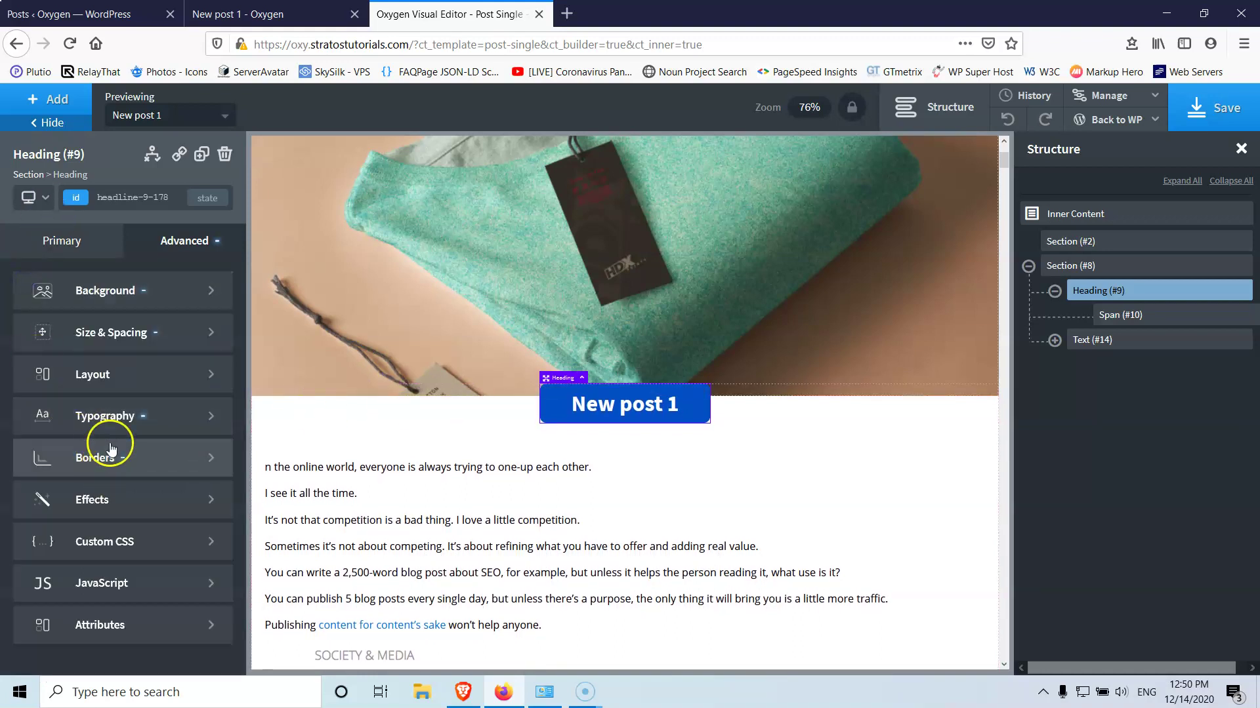
click(114, 379)
scroll(84, 524, down, 5)
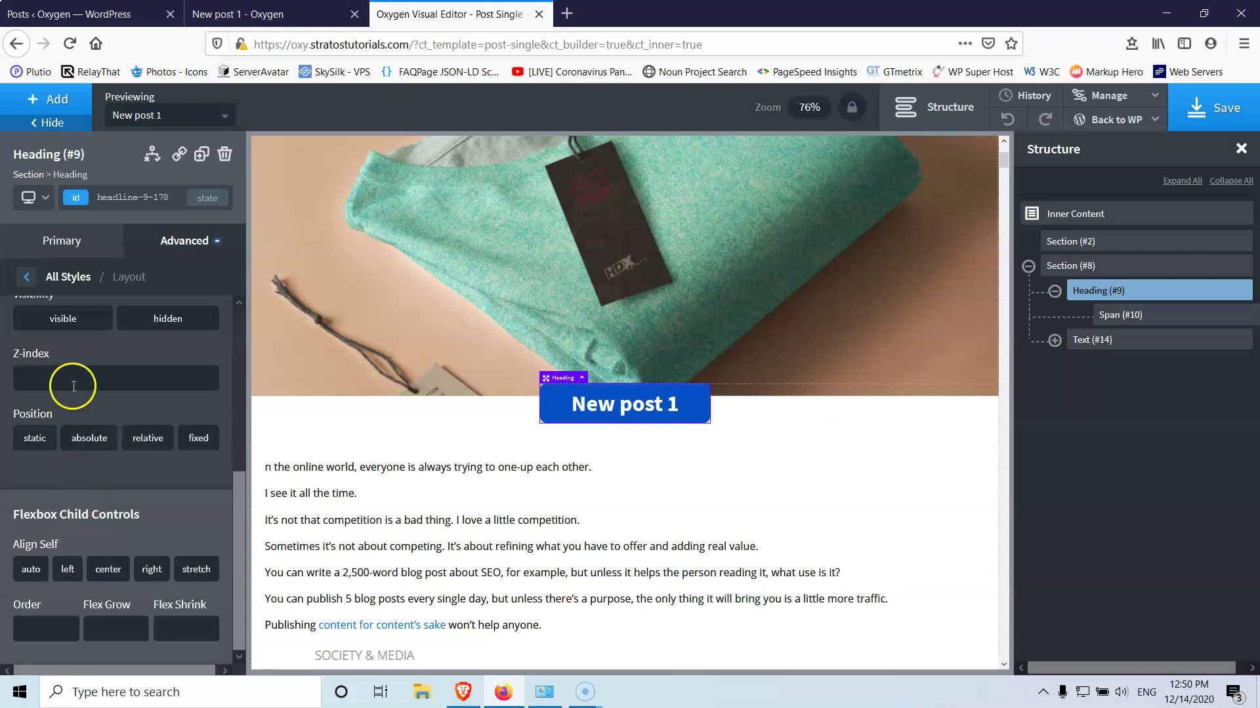
click(148, 386)
text(1)
Save the template and reload New post 1 to check the title overlapping the featured image
click(1214, 108)
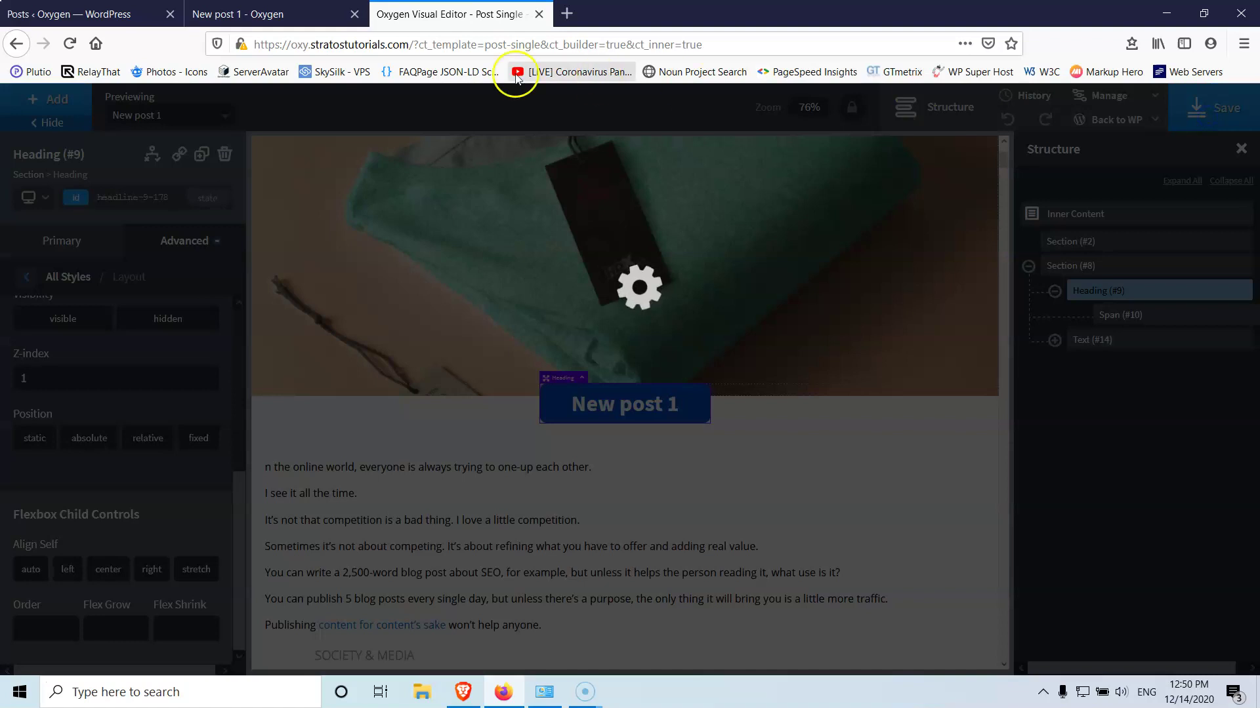
click(308, 13)
click(68, 44)
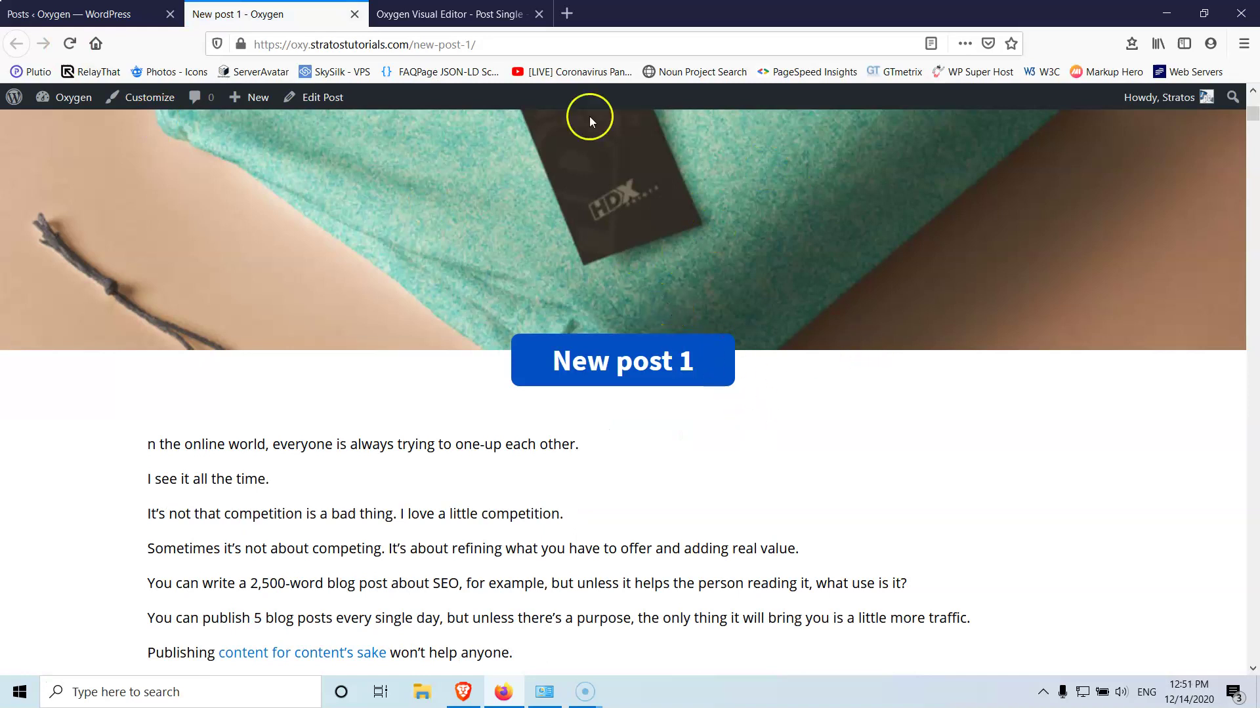
Return to the Oxygen editor and add the WordPress Table of Contents widget between the title heading and the post content
click(452, 14)
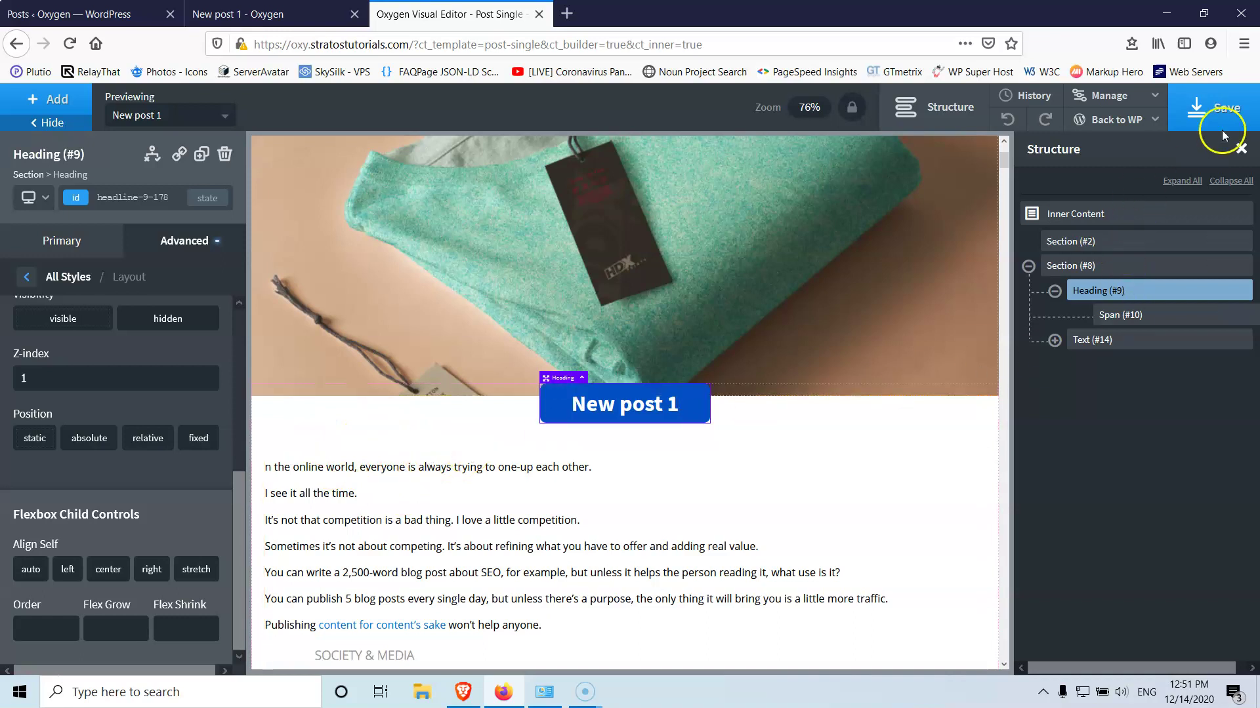
click(73, 107)
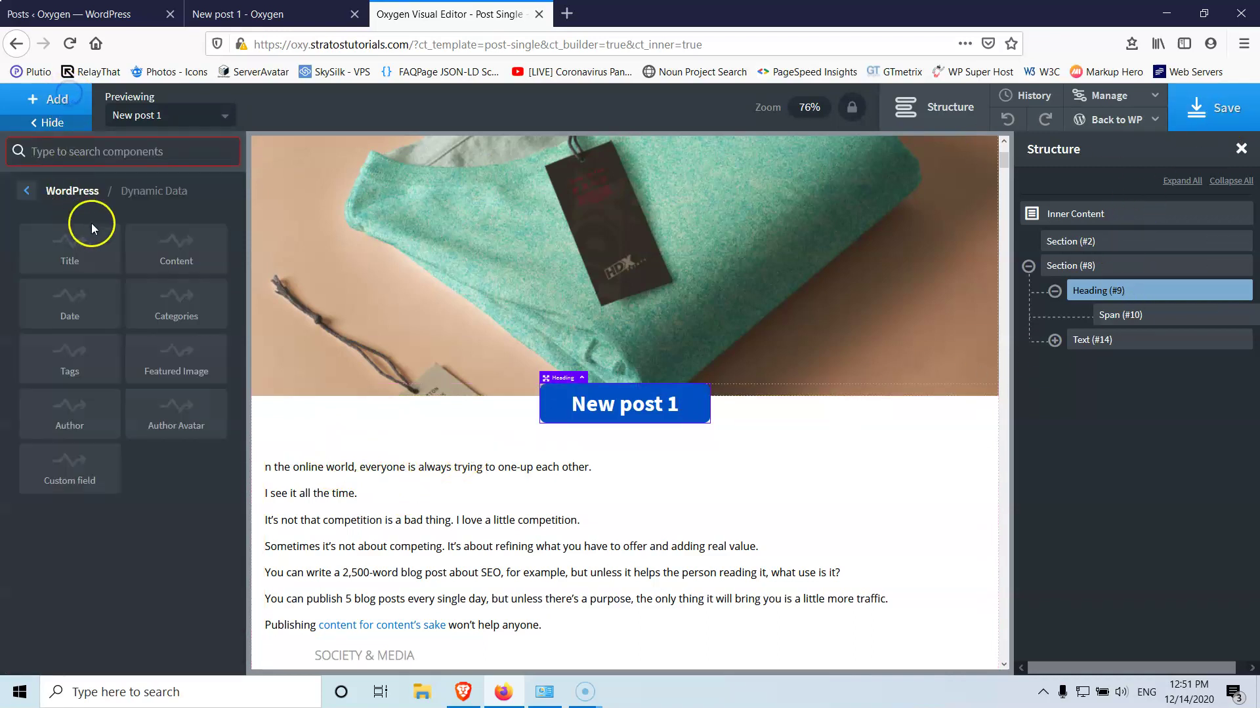
click(23, 187)
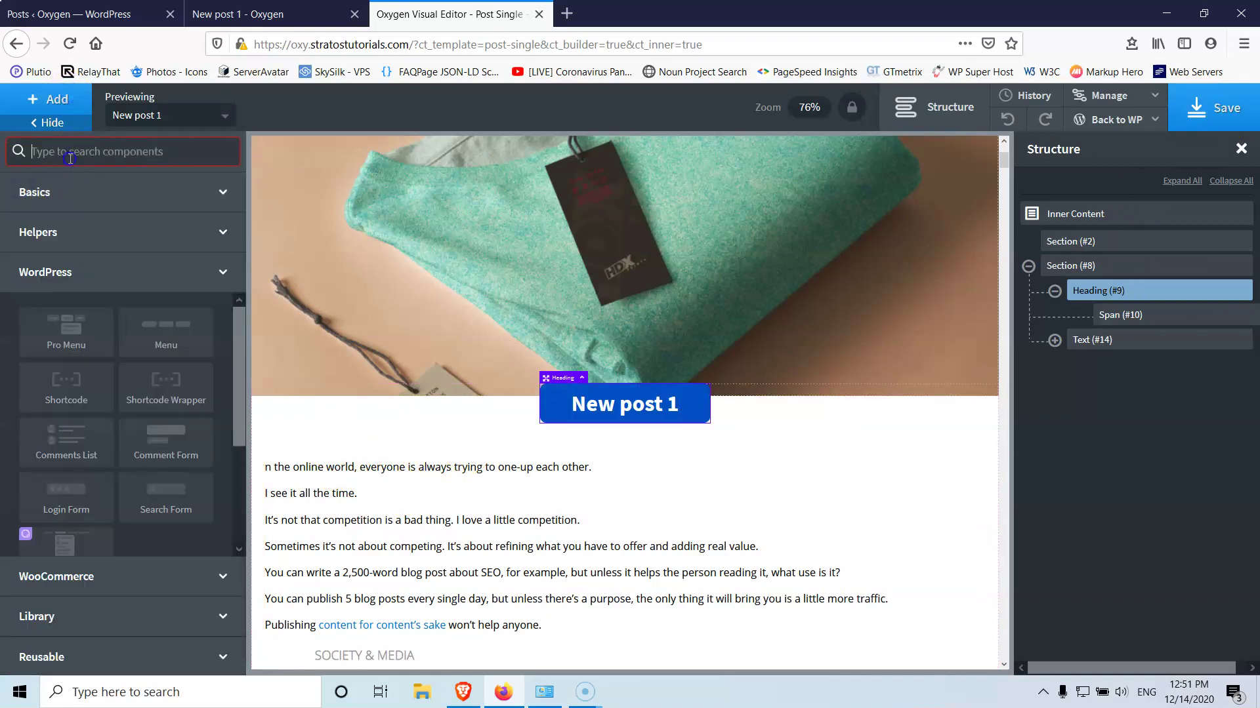
scroll(138, 435, down, 3)
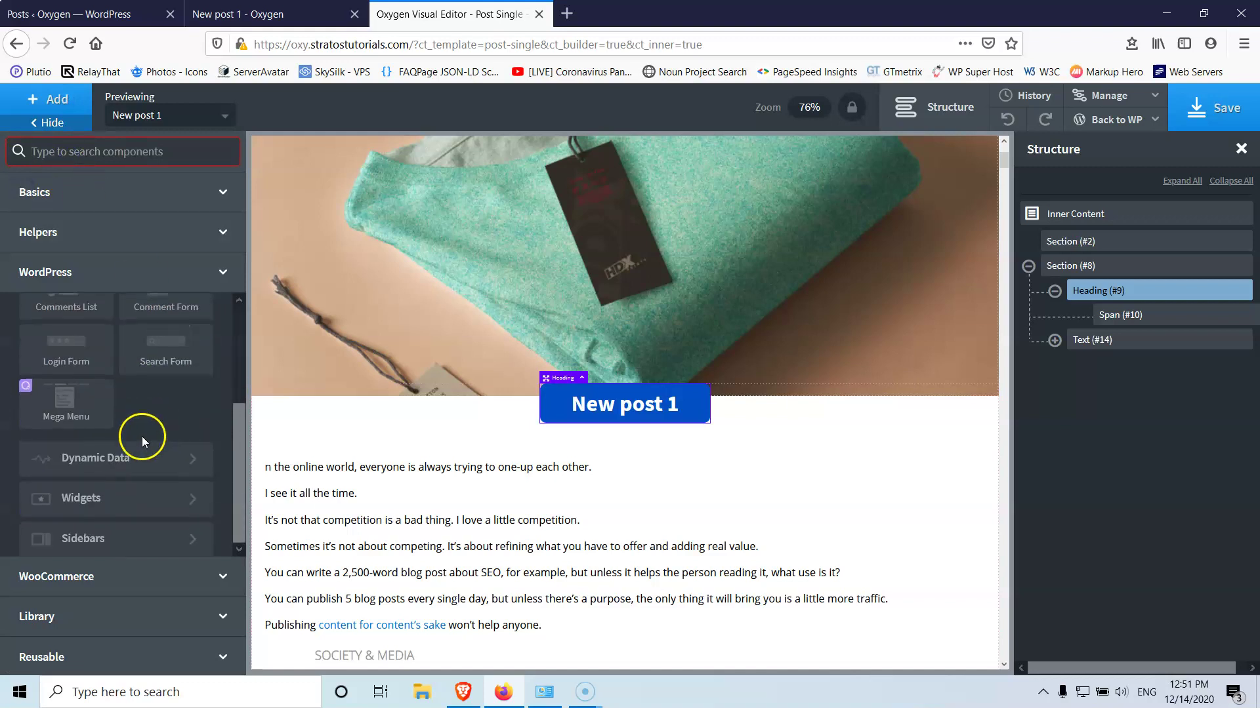
click(123, 502)
scroll(166, 557, down, 5)
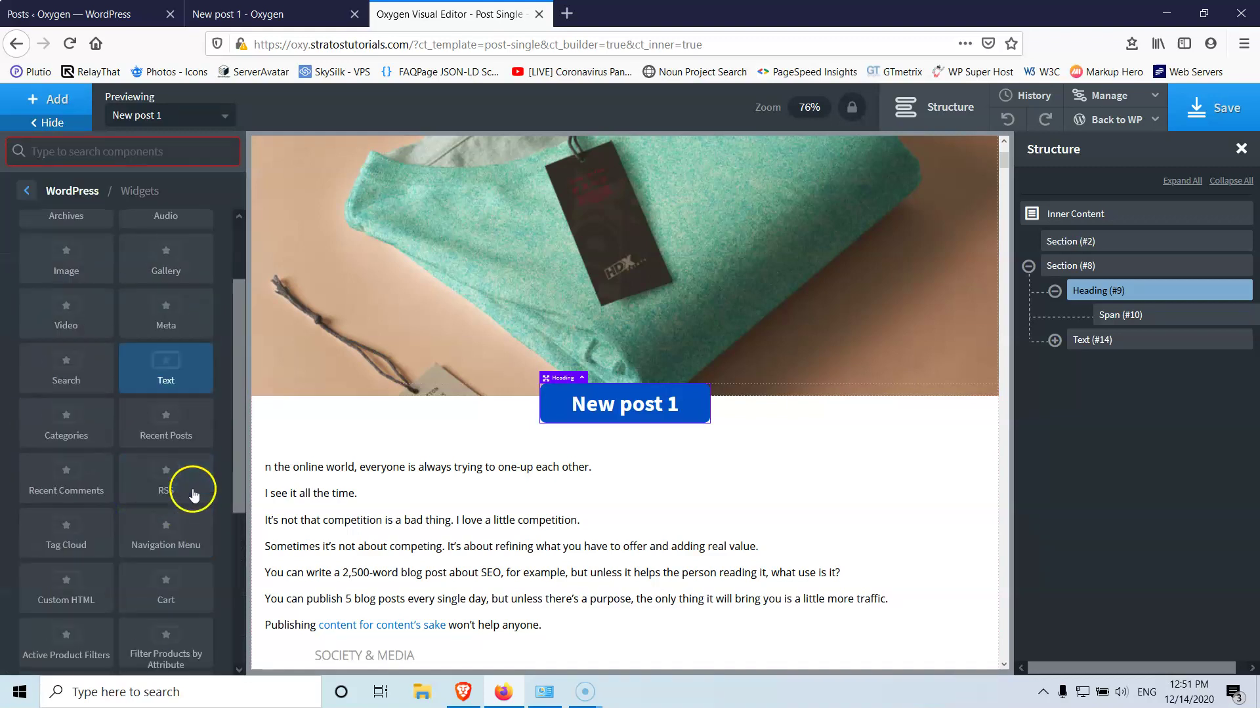
click(166, 644)
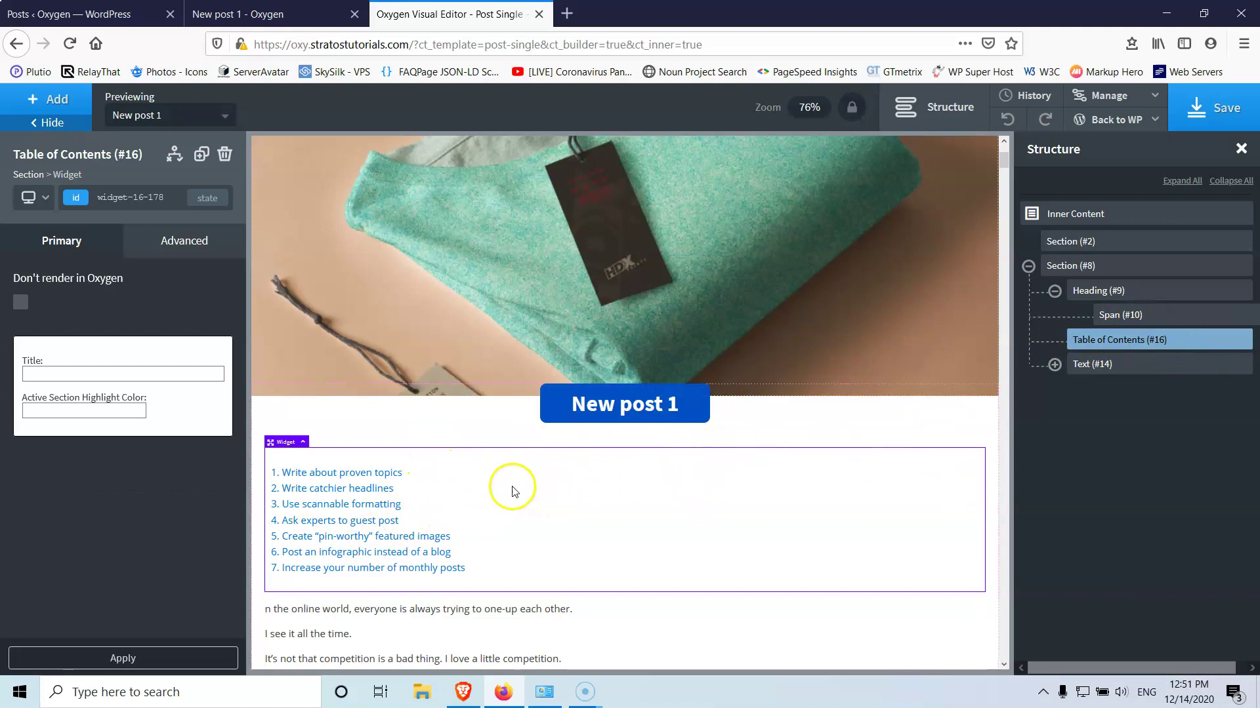
Set the Table of Contents widget's width to 80%
click(175, 251)
click(107, 326)
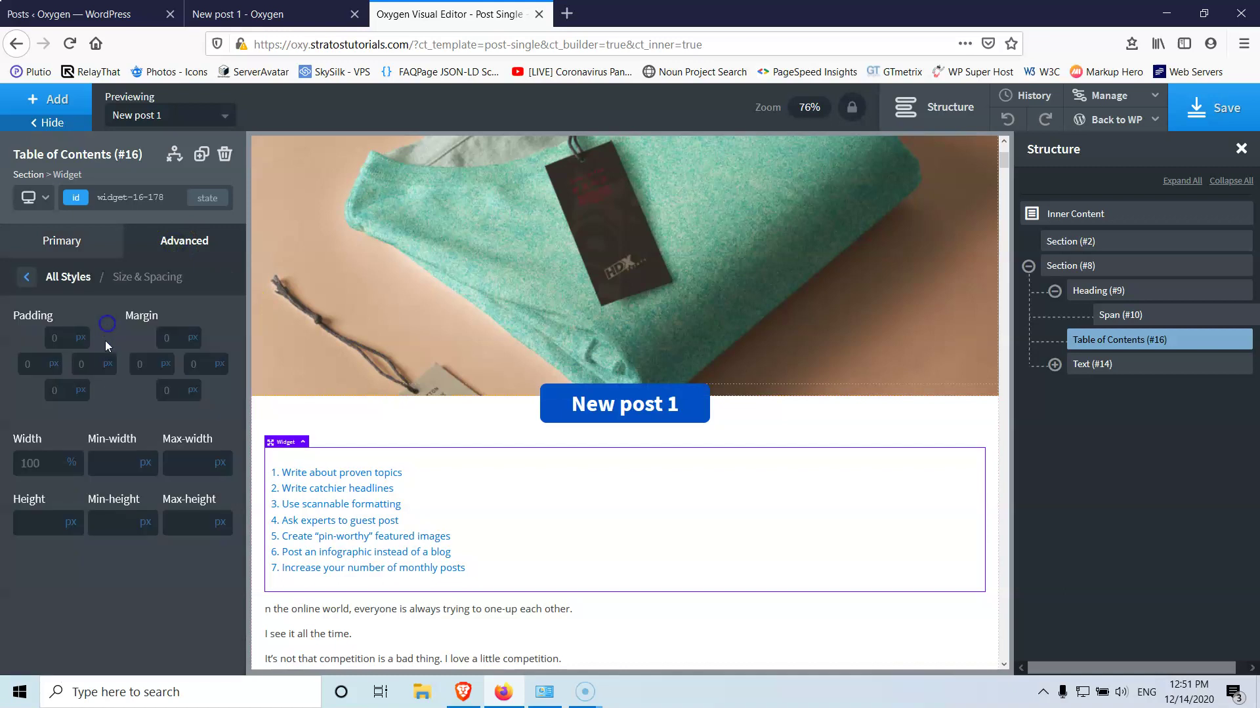
text(8)
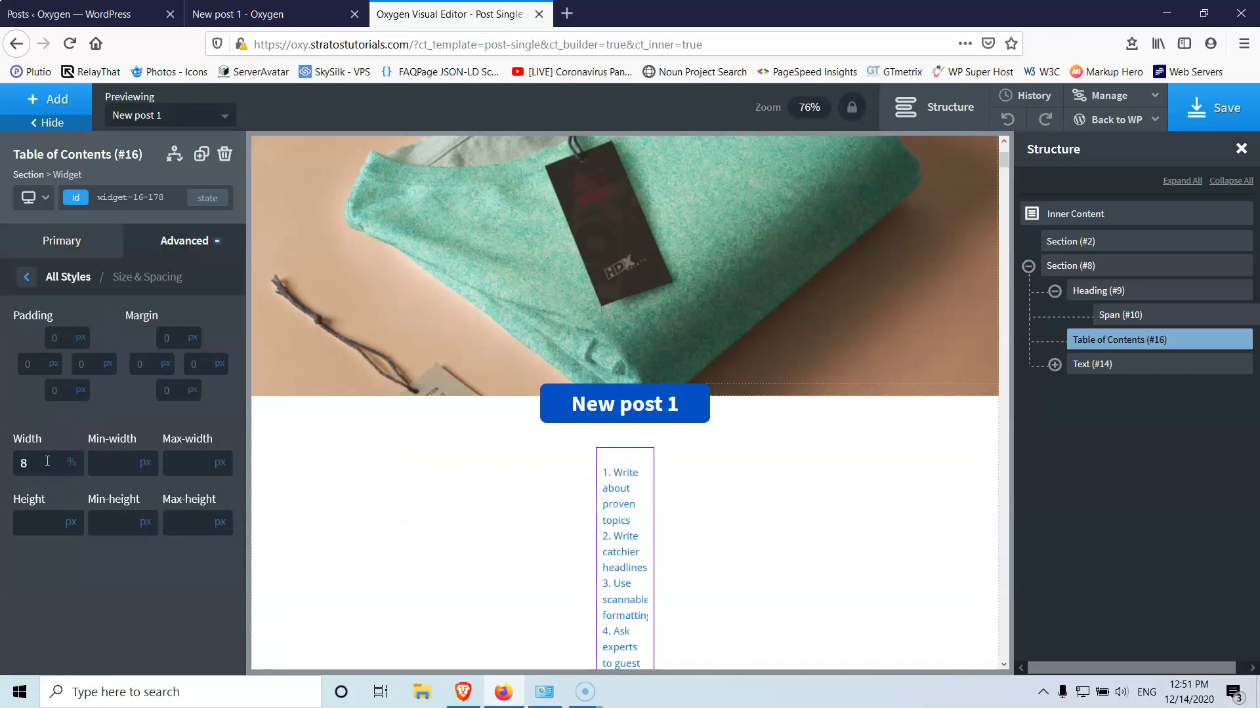
text(0)
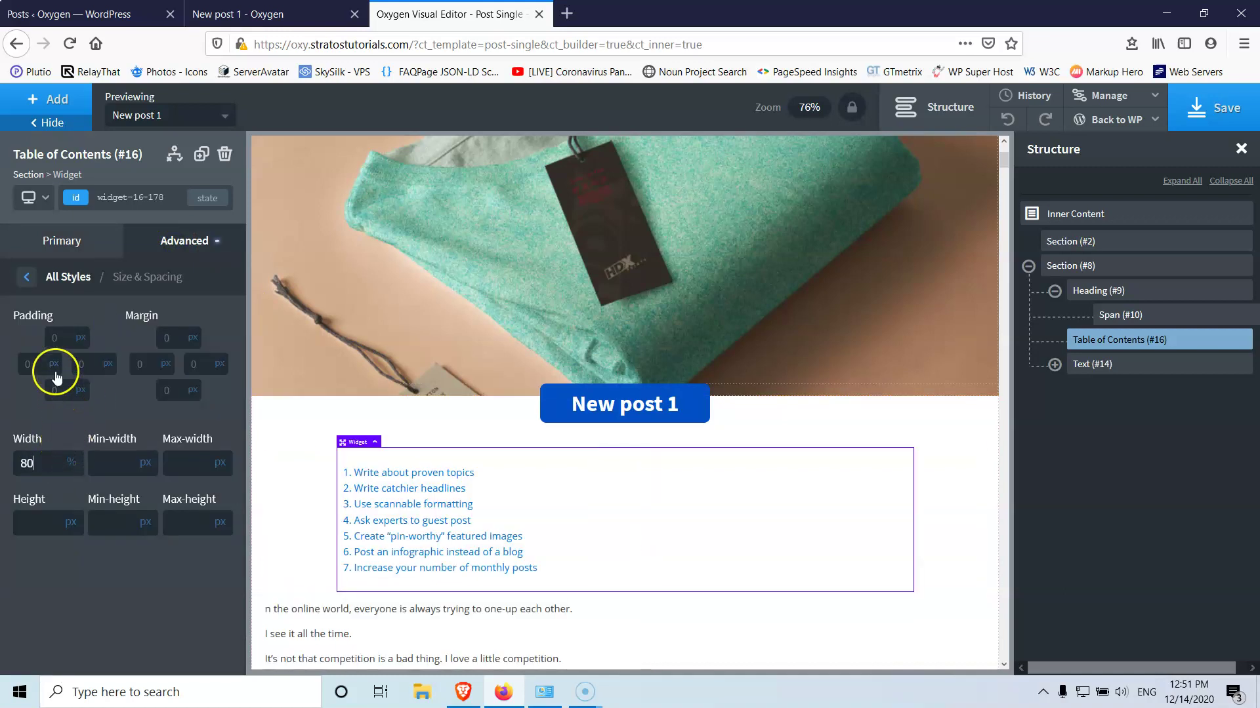
Give the Table of Contents widget 20 px left and right padding, leaving the top and bottom padding empty
text(10)
click(67, 369)
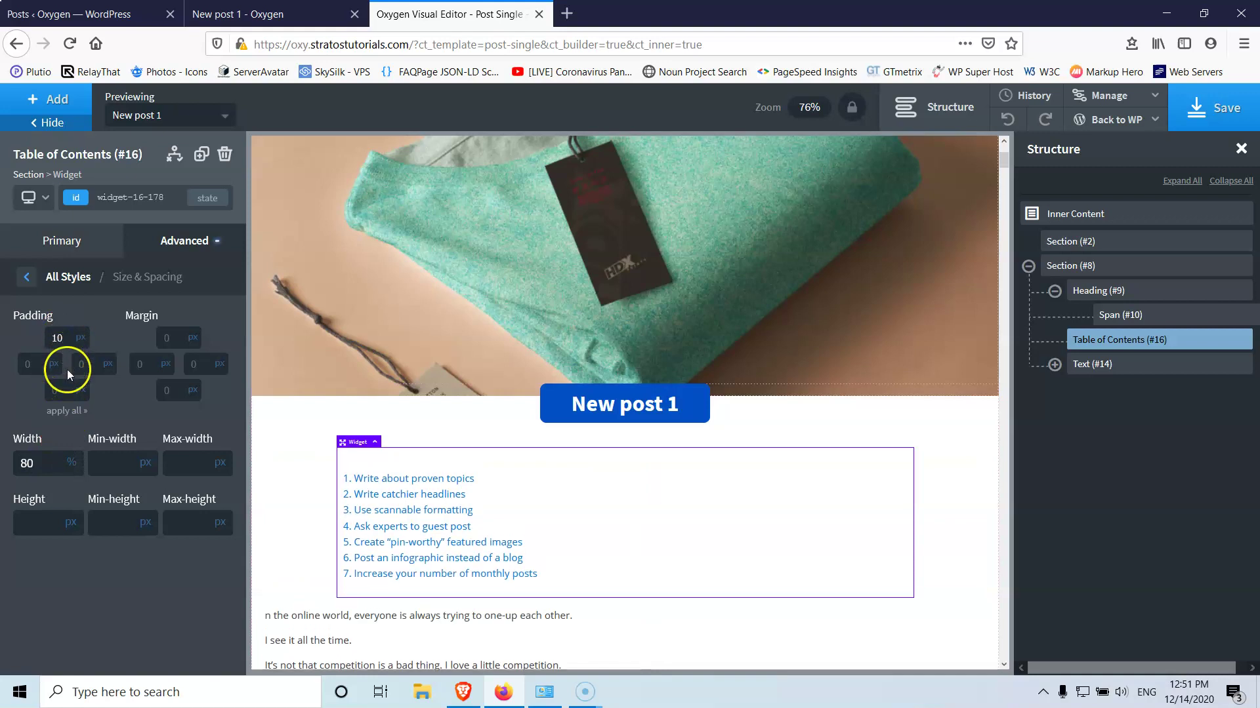
click(65, 412)
double_click(59, 337)
text(20)
click(61, 413)
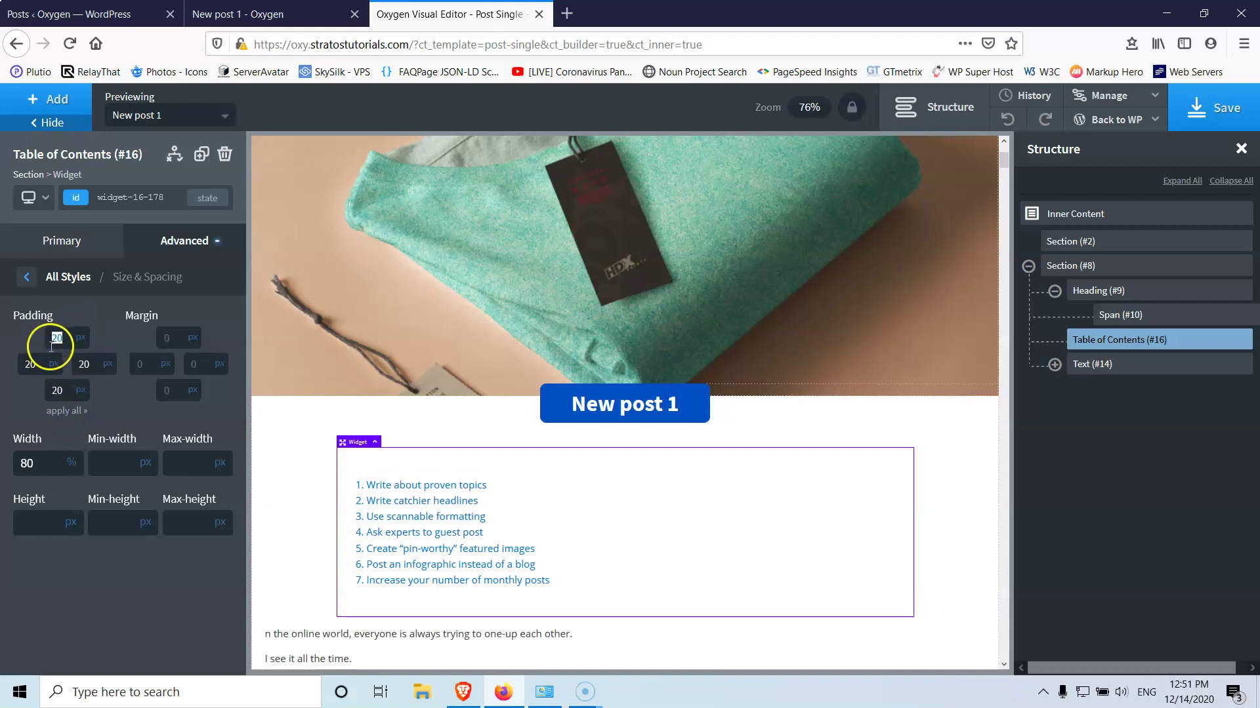
key(BackSpace)
key(BackSpace)
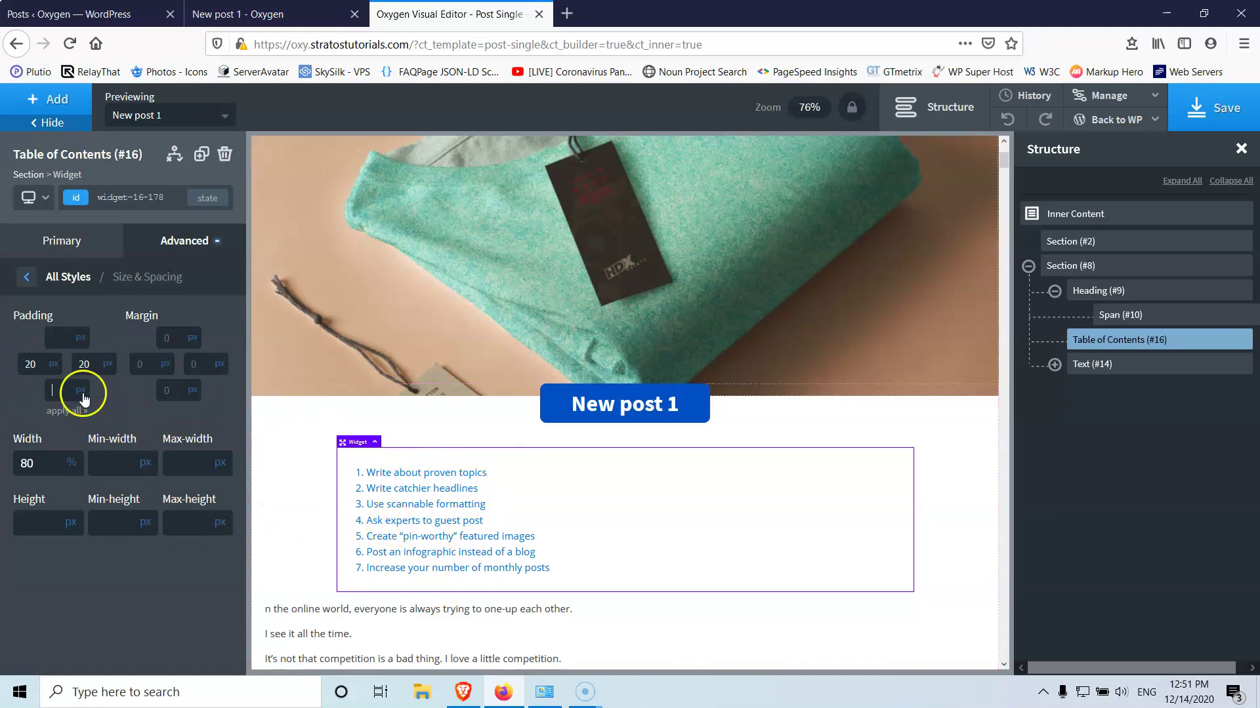
Give the Table of Contents widget the light grey background color #f4f4f4 and a border radius of 10 px
click(24, 278)
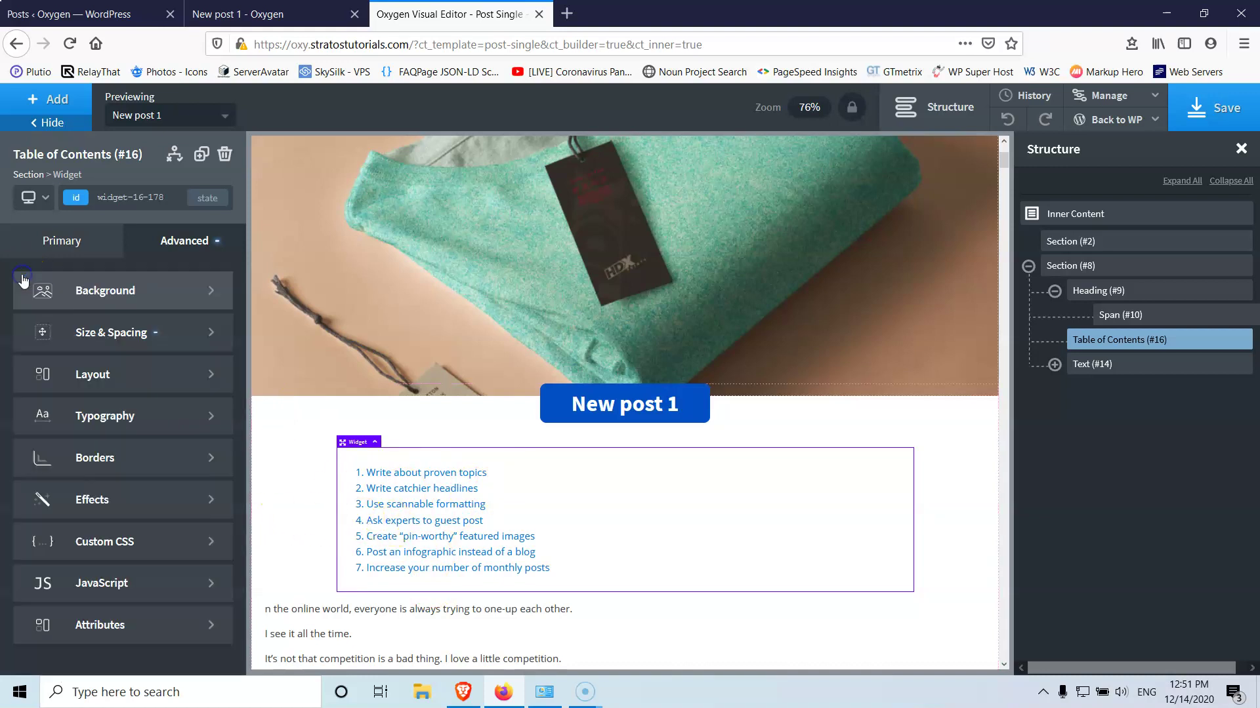
click(82, 298)
click(25, 339)
drag(60, 413, 9, 393)
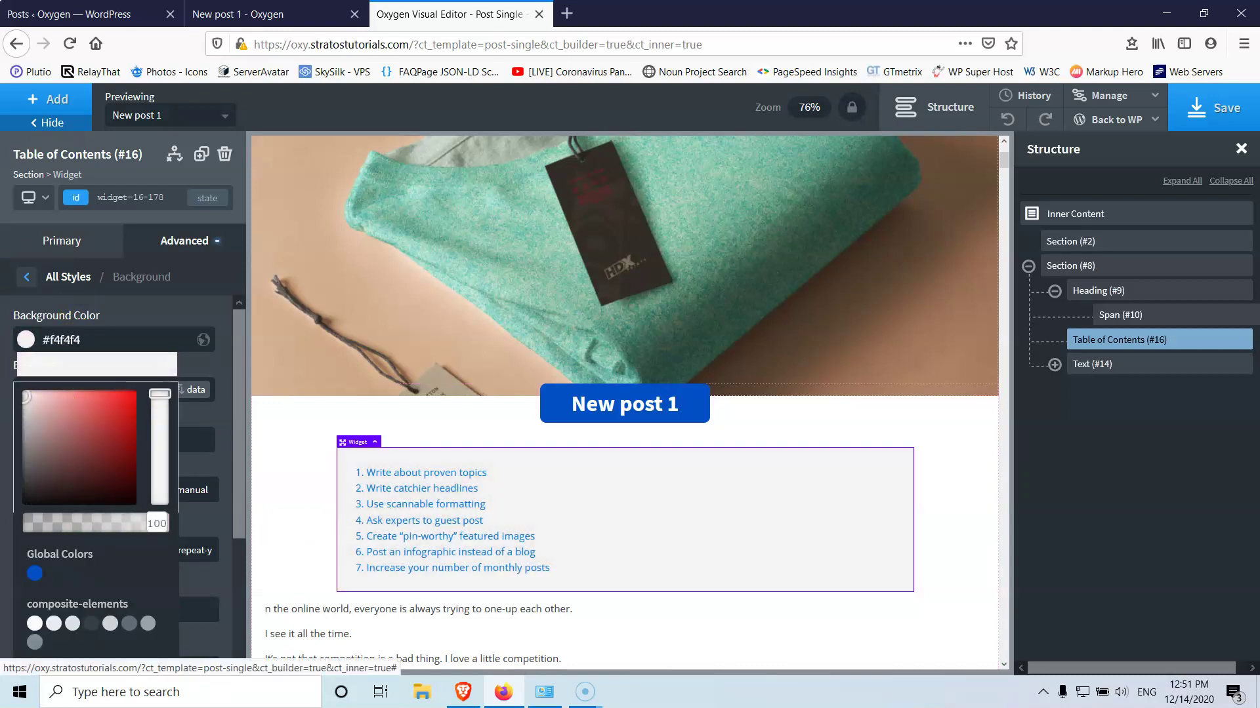
click(22, 403)
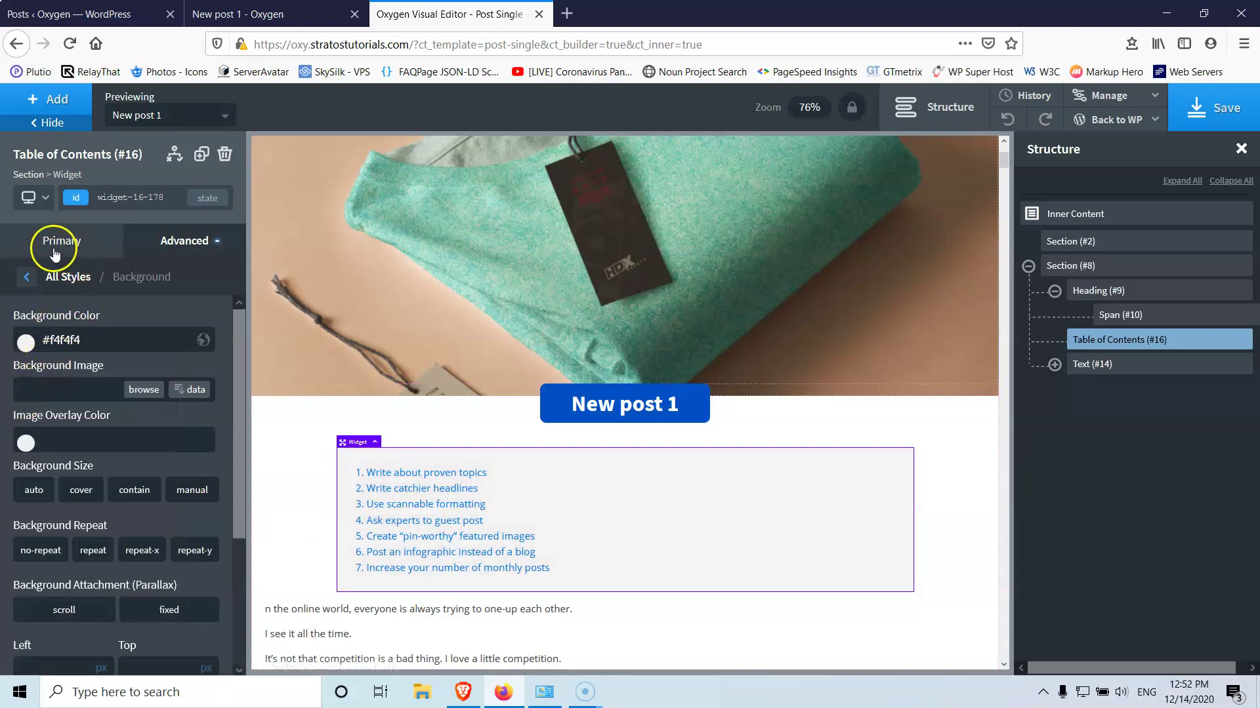
click(27, 276)
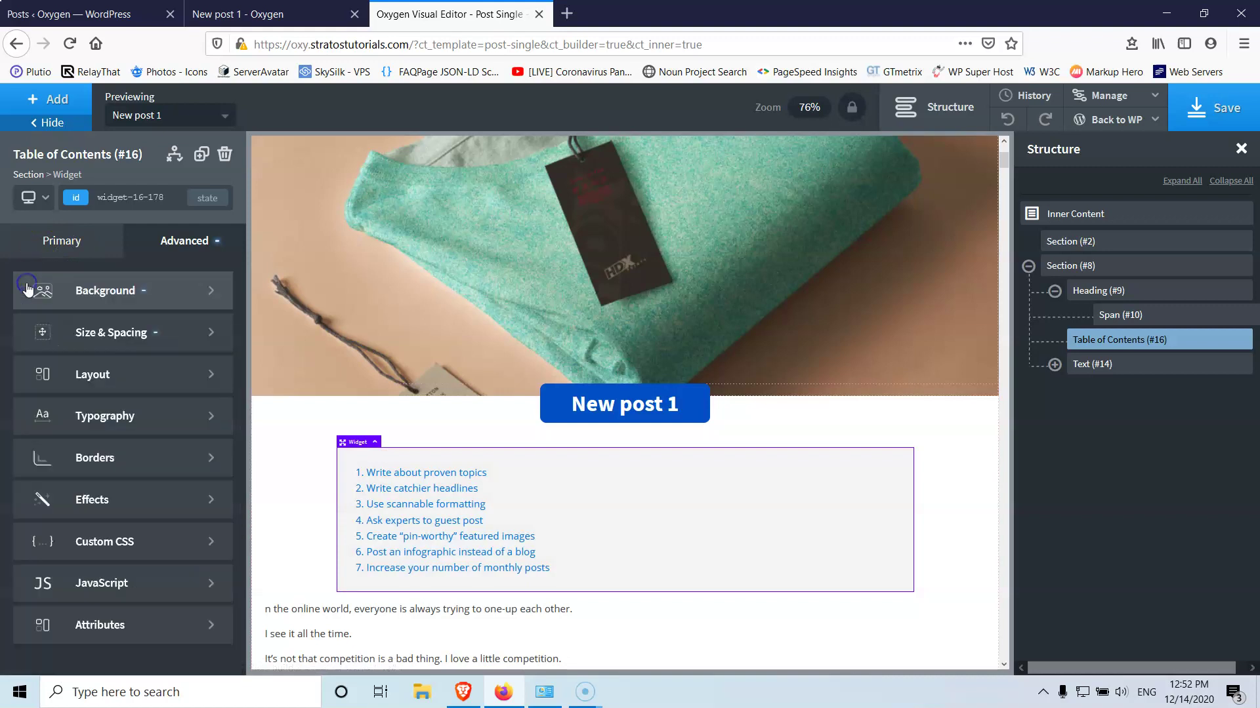
click(88, 457)
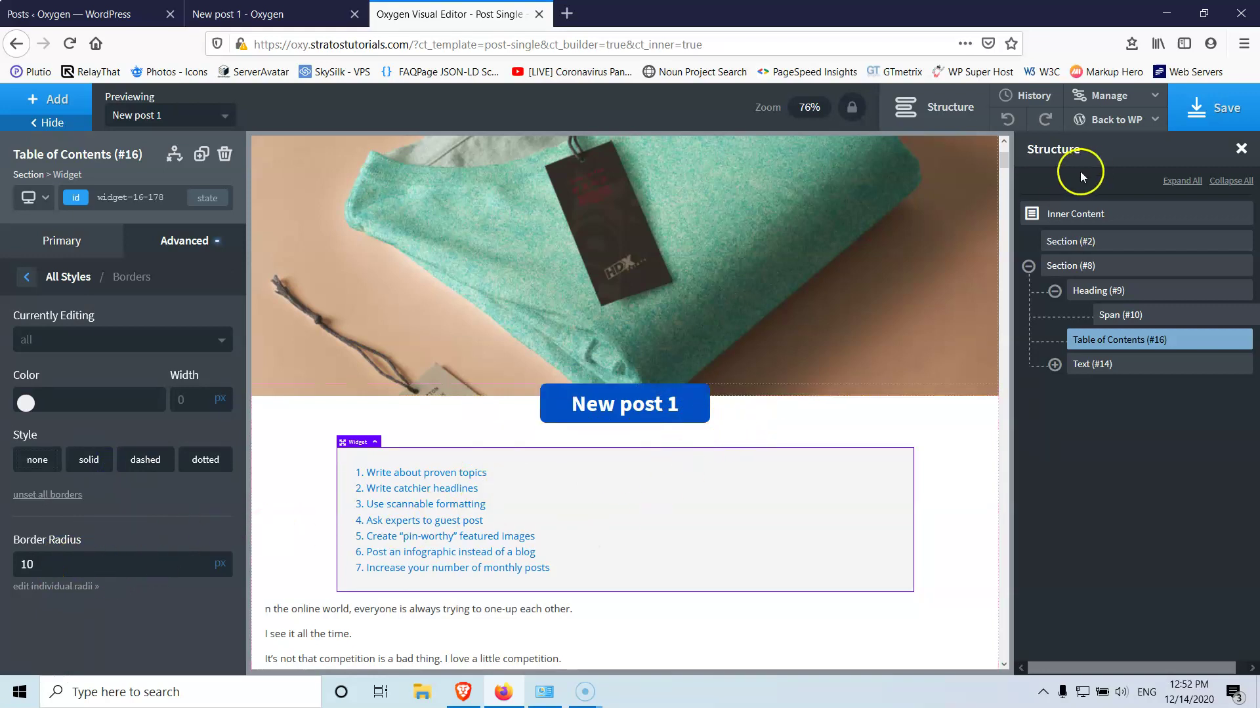
Save the template and test the table of contents link "Ask experts to guest post" on the reloaded New post 1
click(1213, 107)
click(237, 14)
click(61, 47)
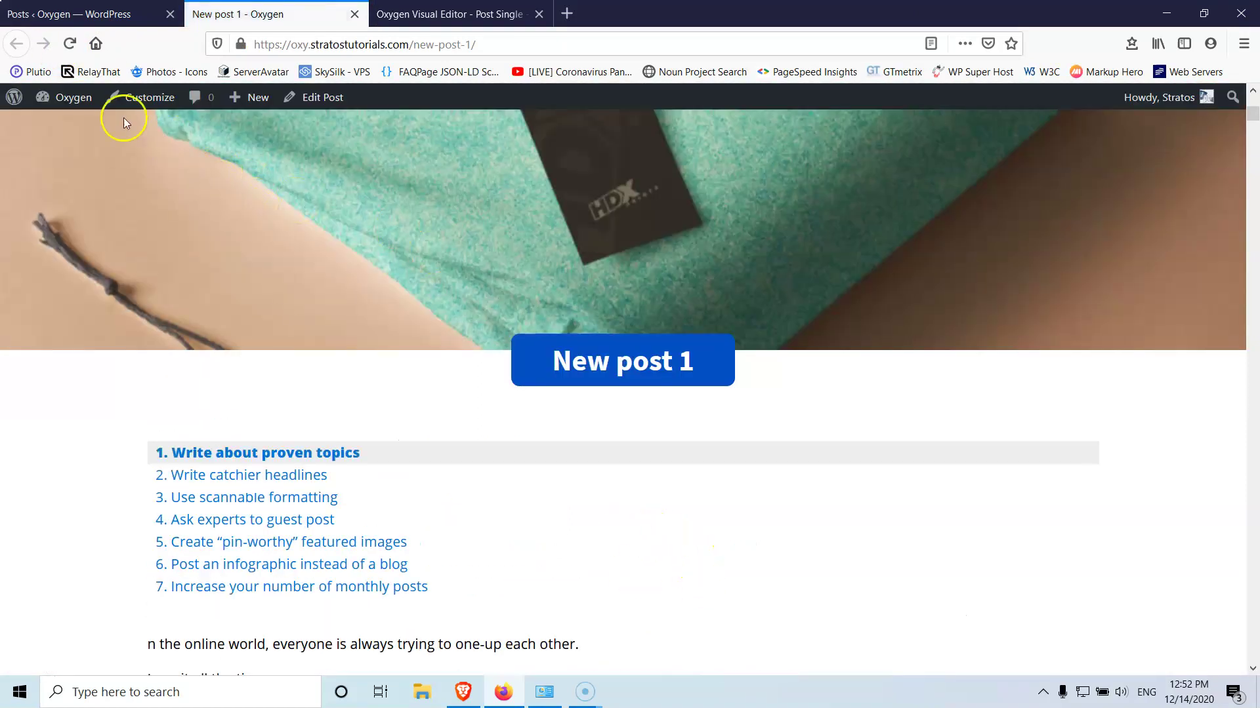
click(69, 44)
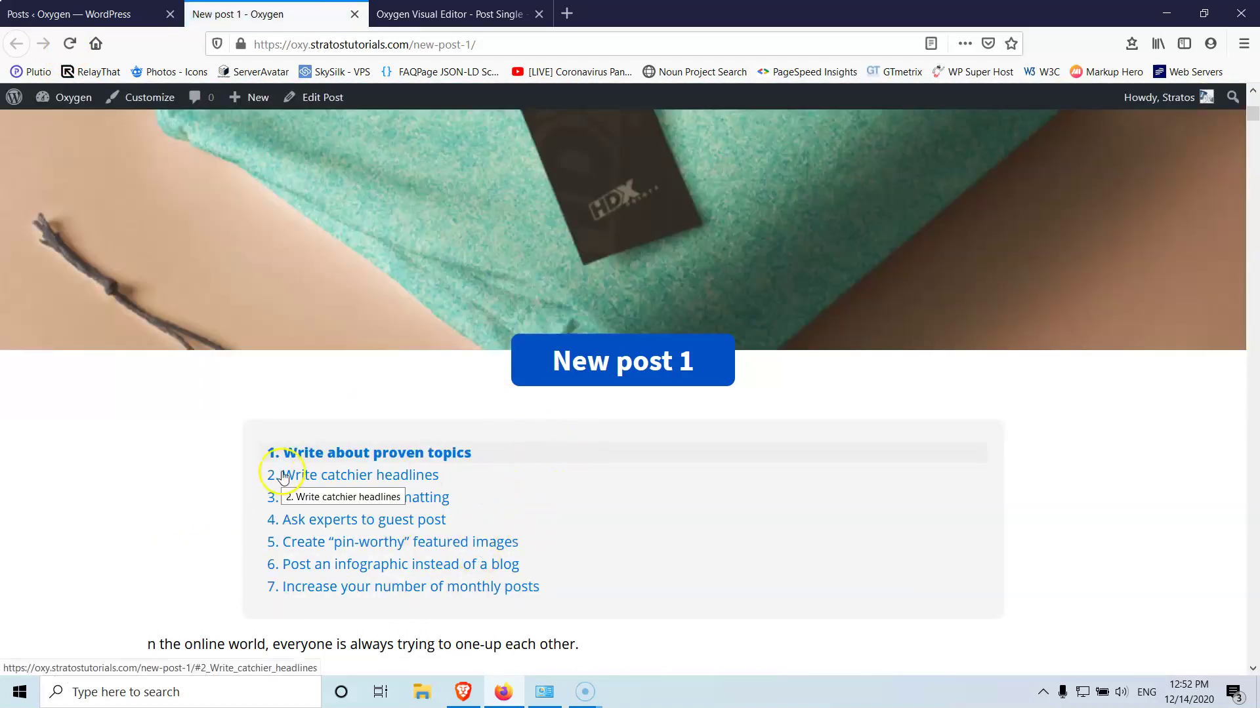
scroll(121, 486, down, 4)
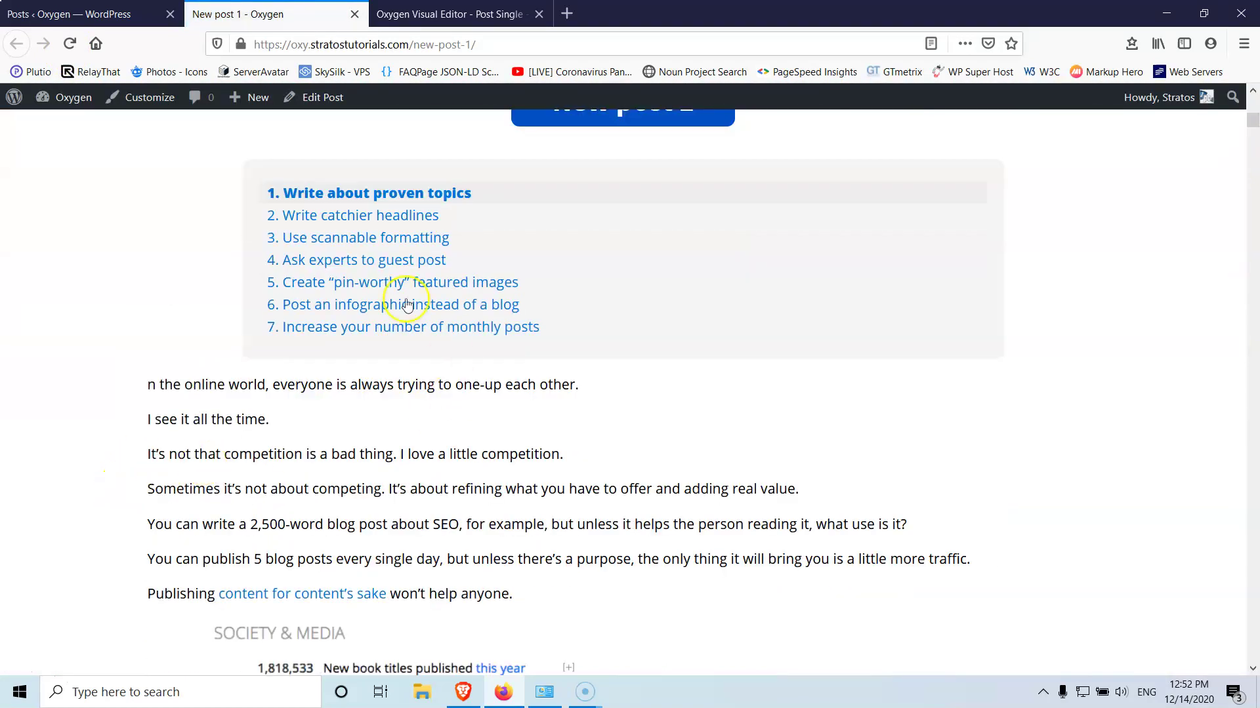
click(331, 261)
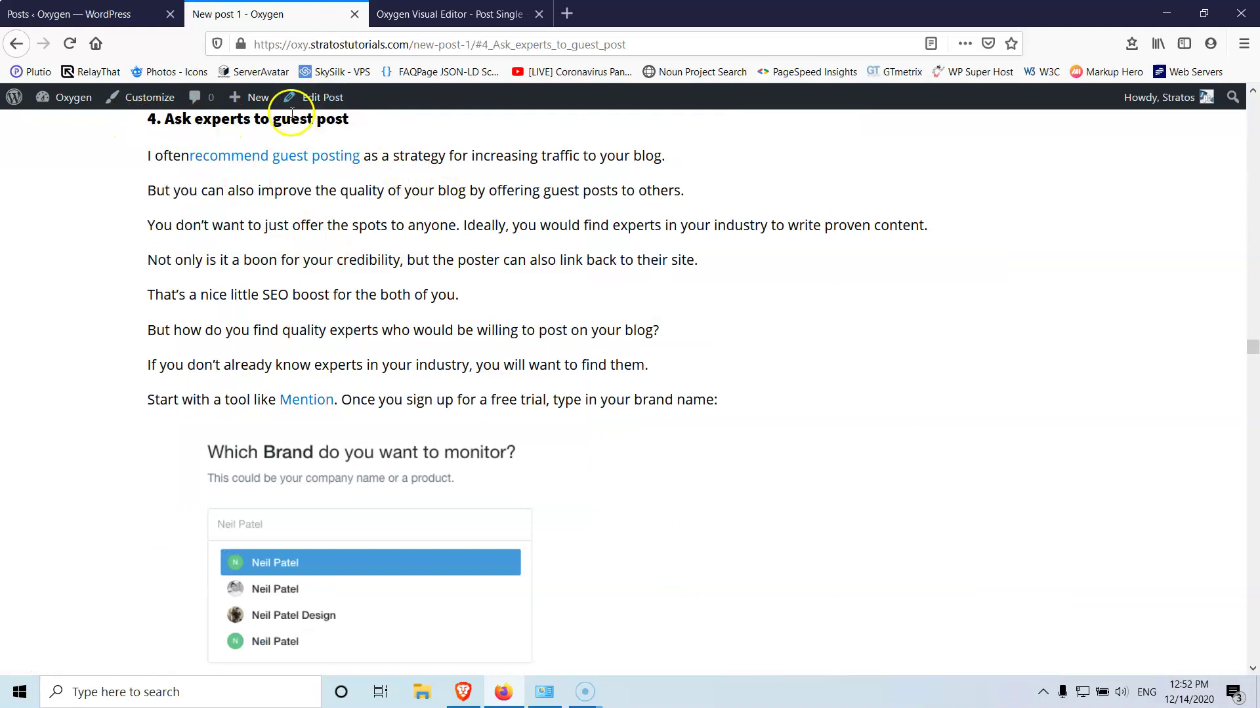
Reload New post 1 without the anchor in its address and view its table of contents box
drag(475, 44, 778, 43)
key(BackSpace)
key(Return)
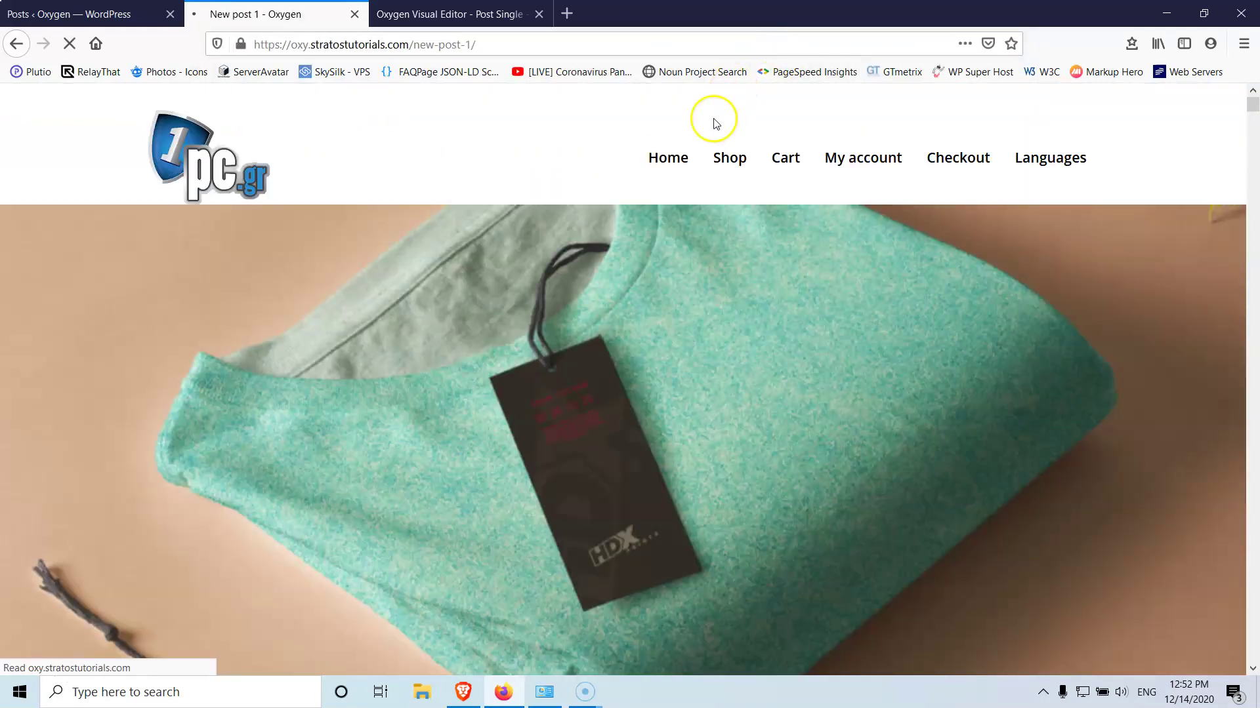
scroll(514, 413, down, 8)
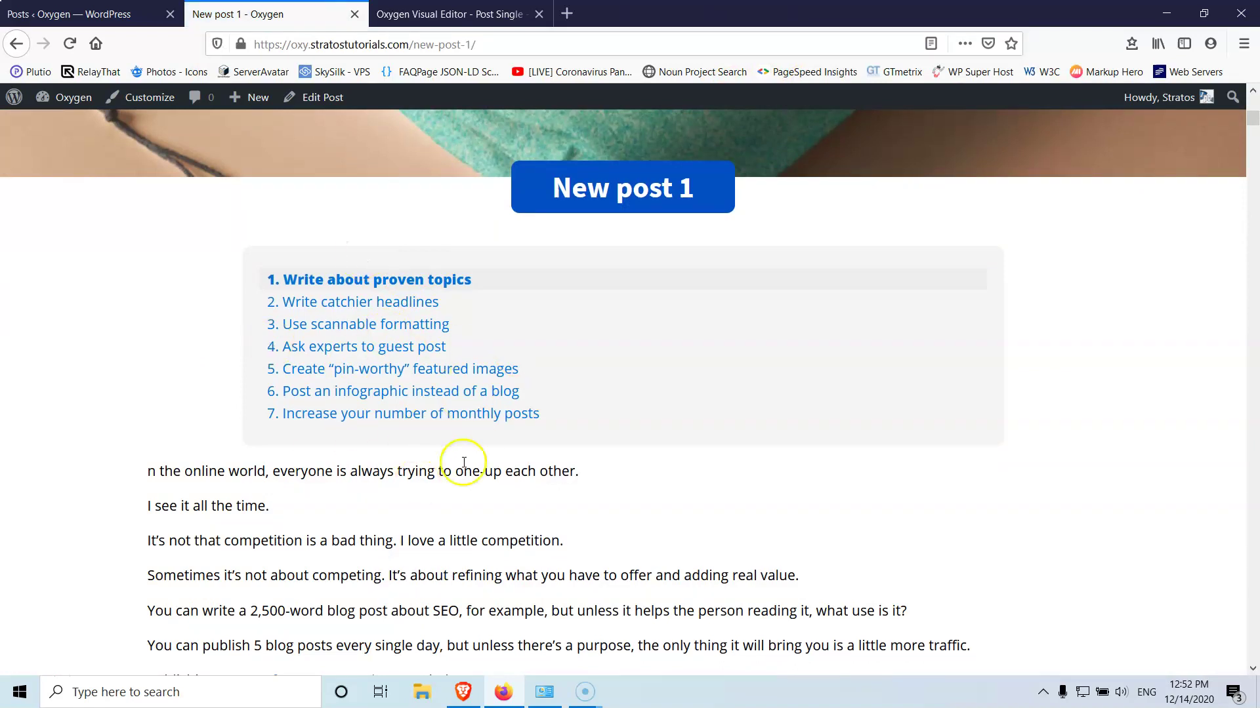
Set the Table of Contents widget's bottom margin to 40 px and save the template
click(478, 13)
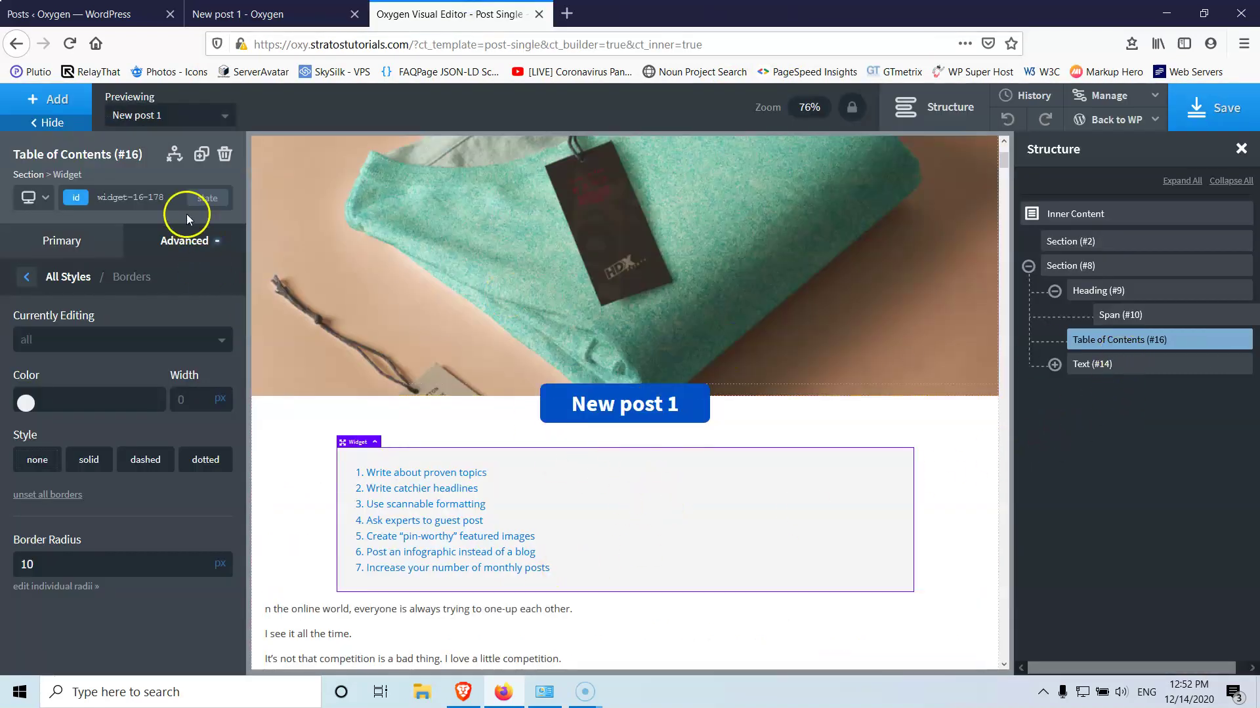
click(26, 278)
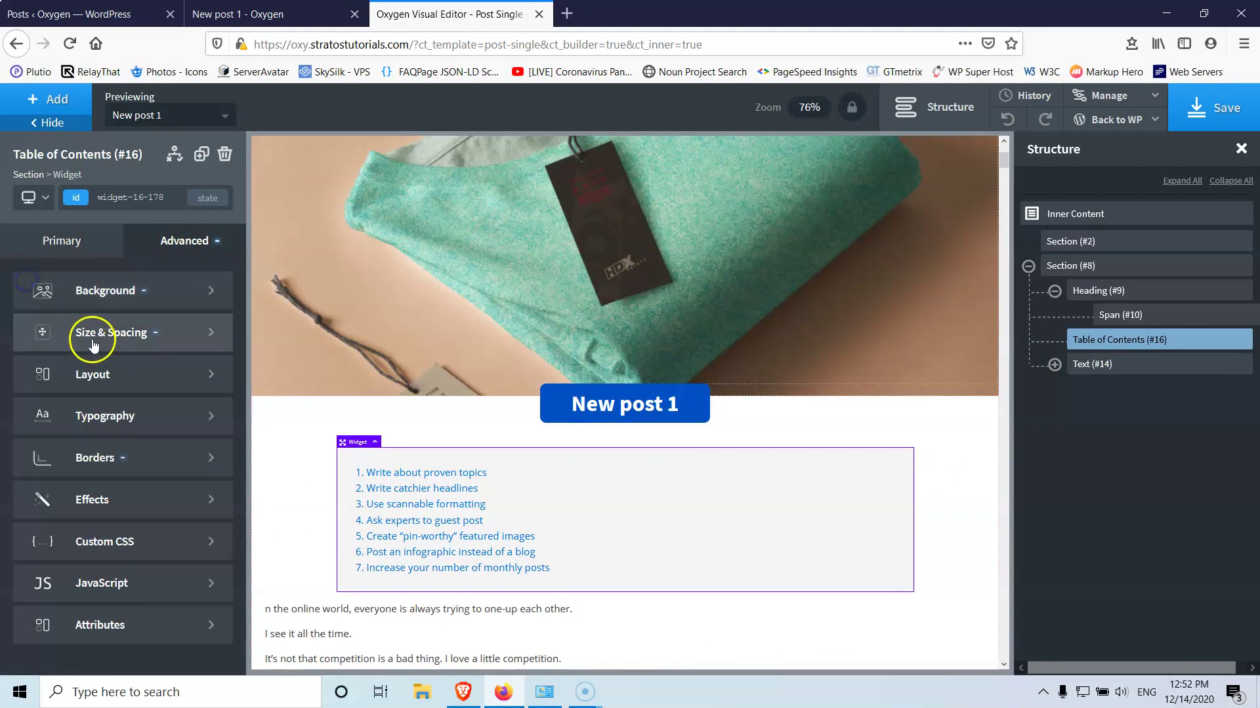
click(108, 333)
text(40)
click(1215, 121)
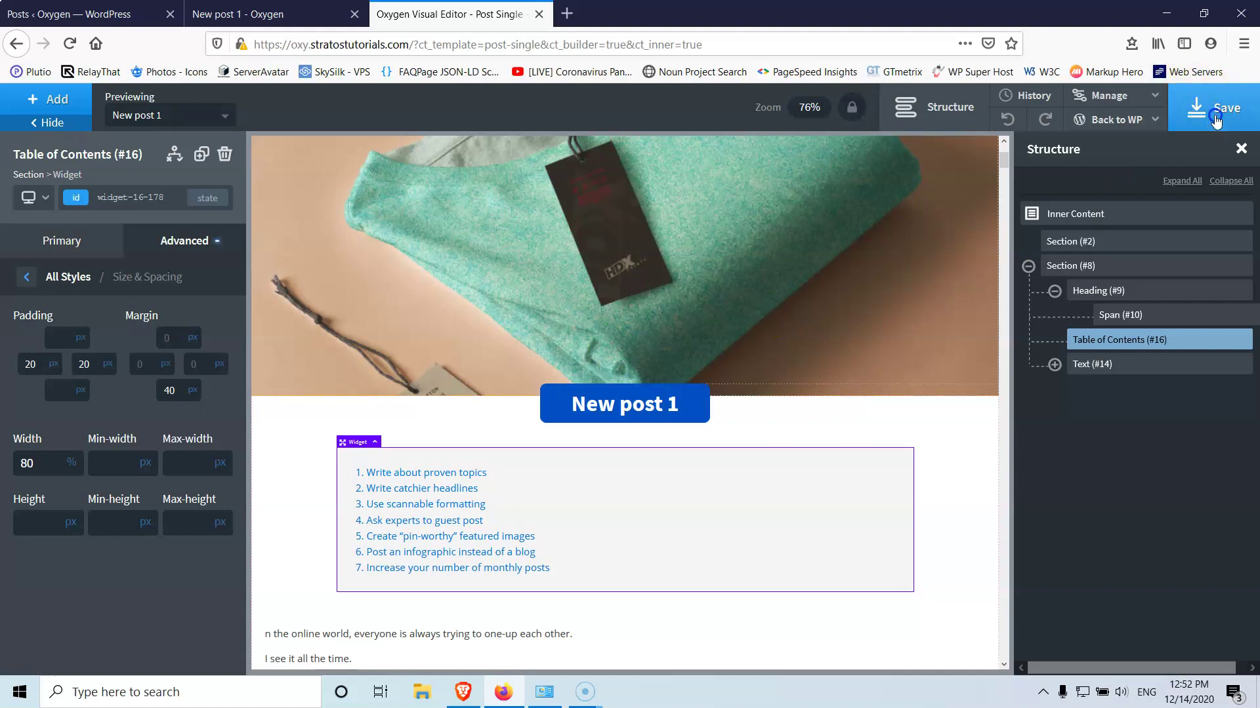
Reload New post 1 to check the spacing between the table of contents and the text
click(262, 14)
click(68, 46)
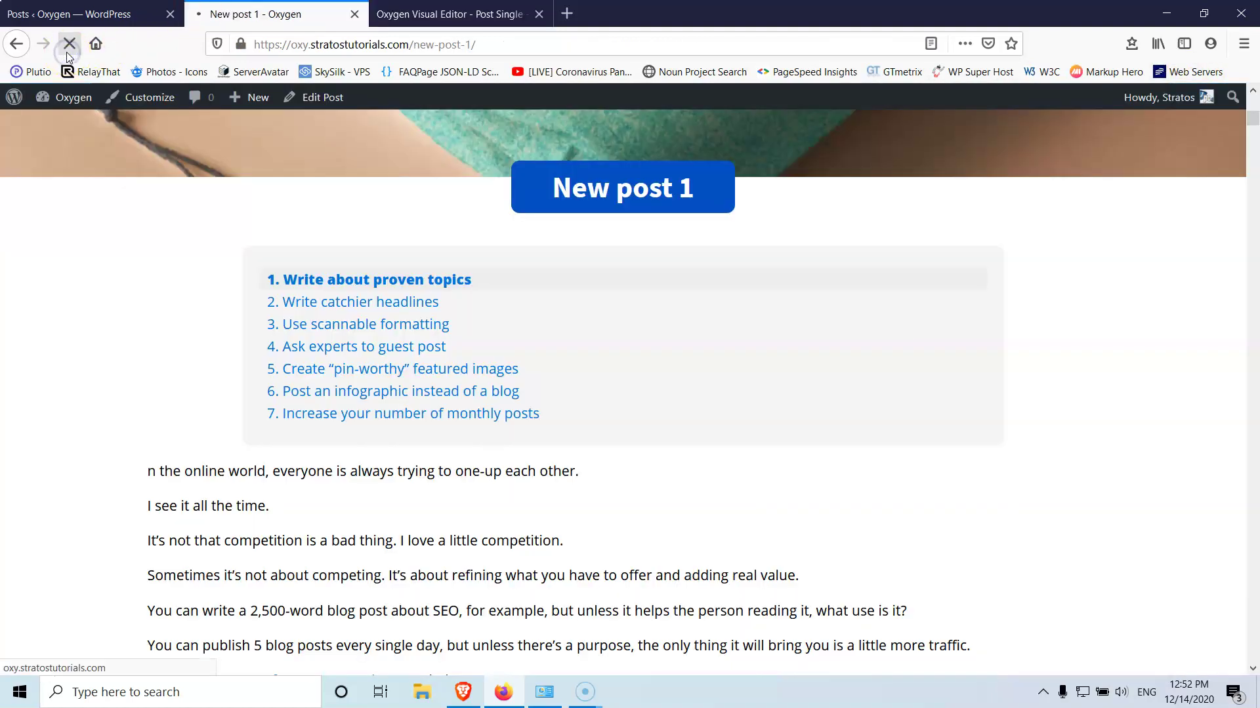
click(72, 44)
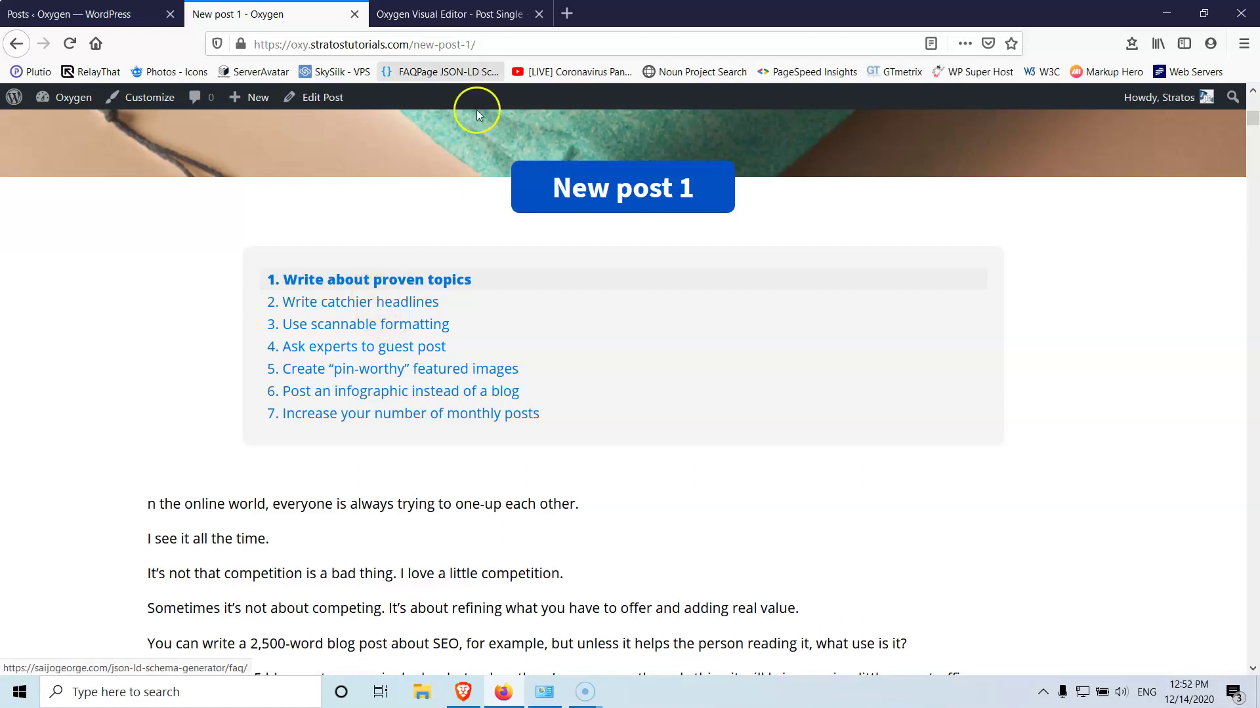
Open New post 1 for editing in a new tab and look through its content blocks
click(131, 14)
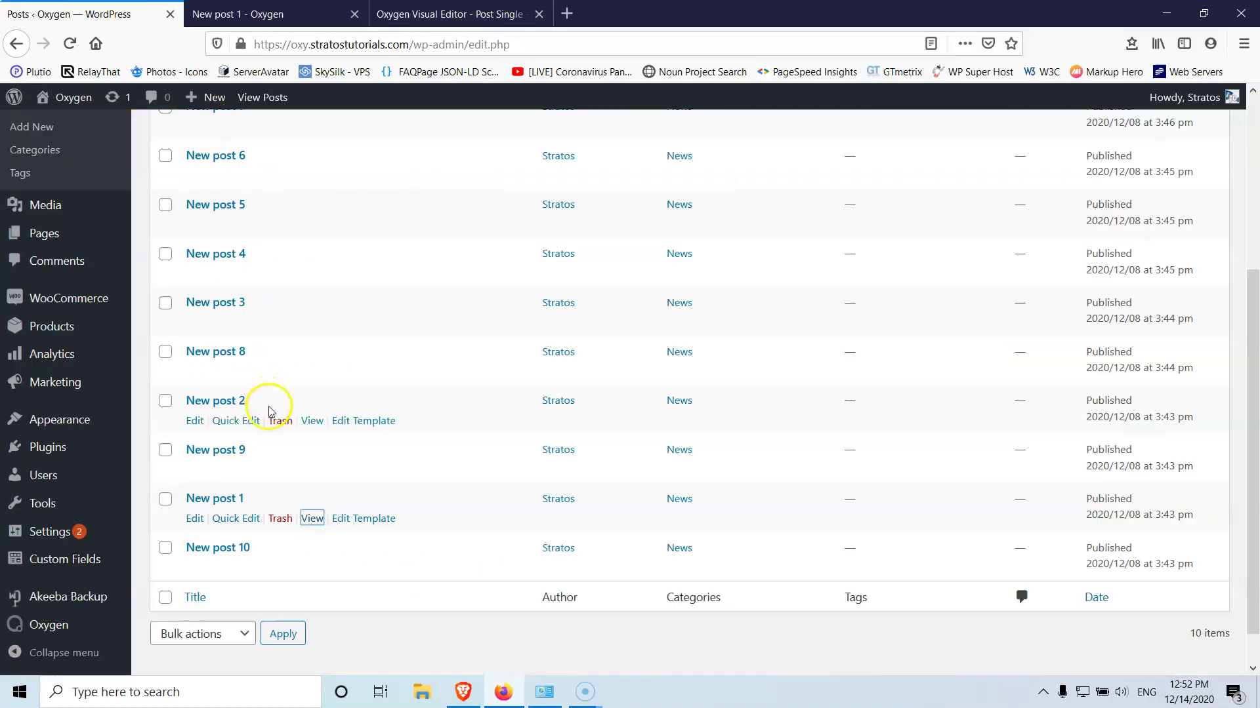
right_click(191, 518)
click(257, 524)
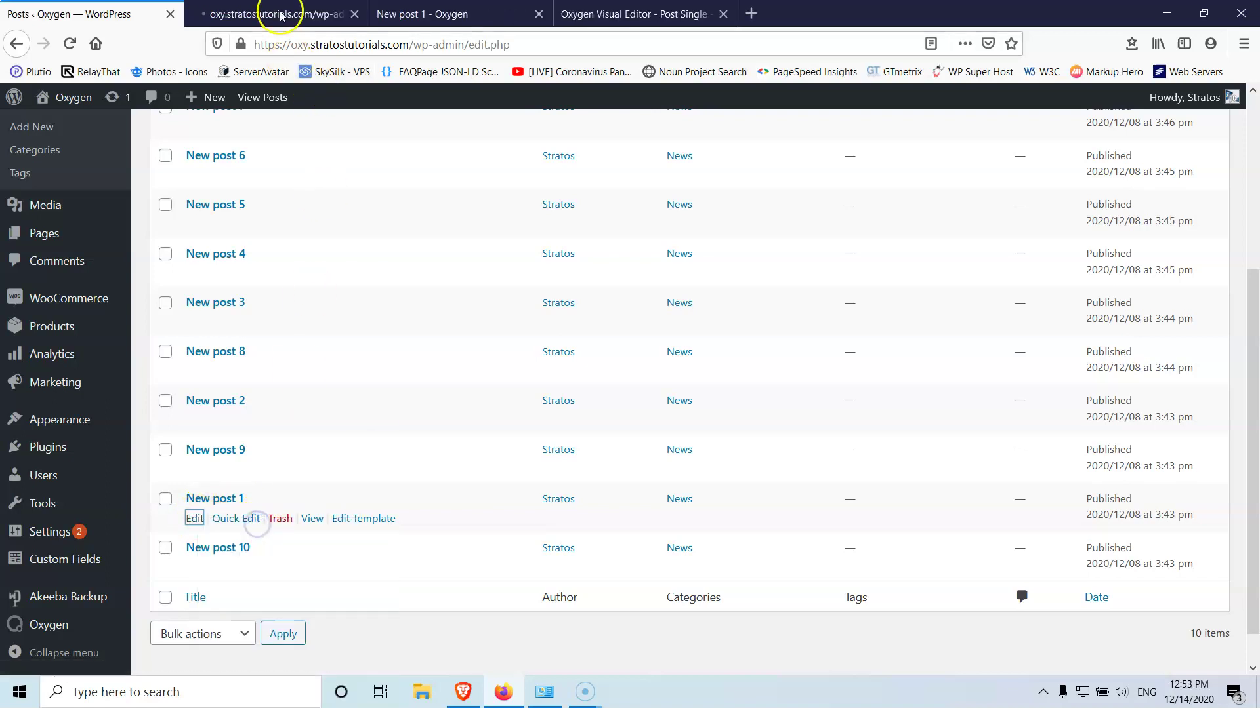
click(238, 13)
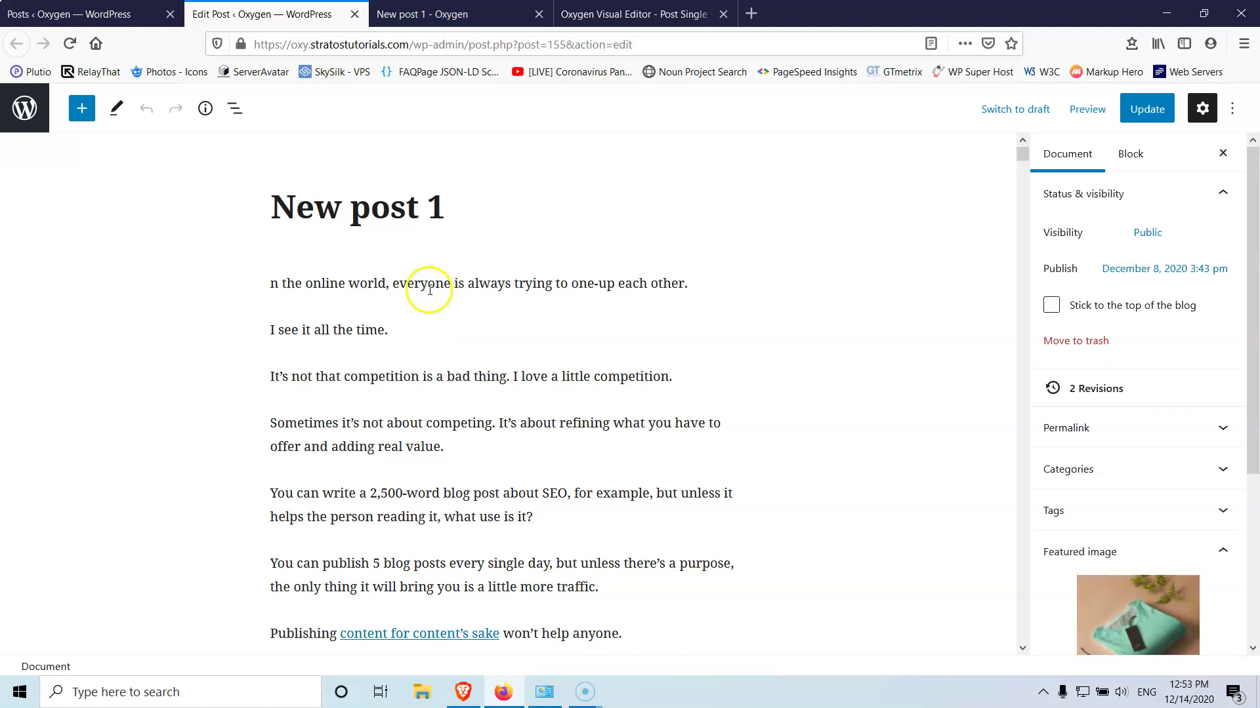
click(428, 290)
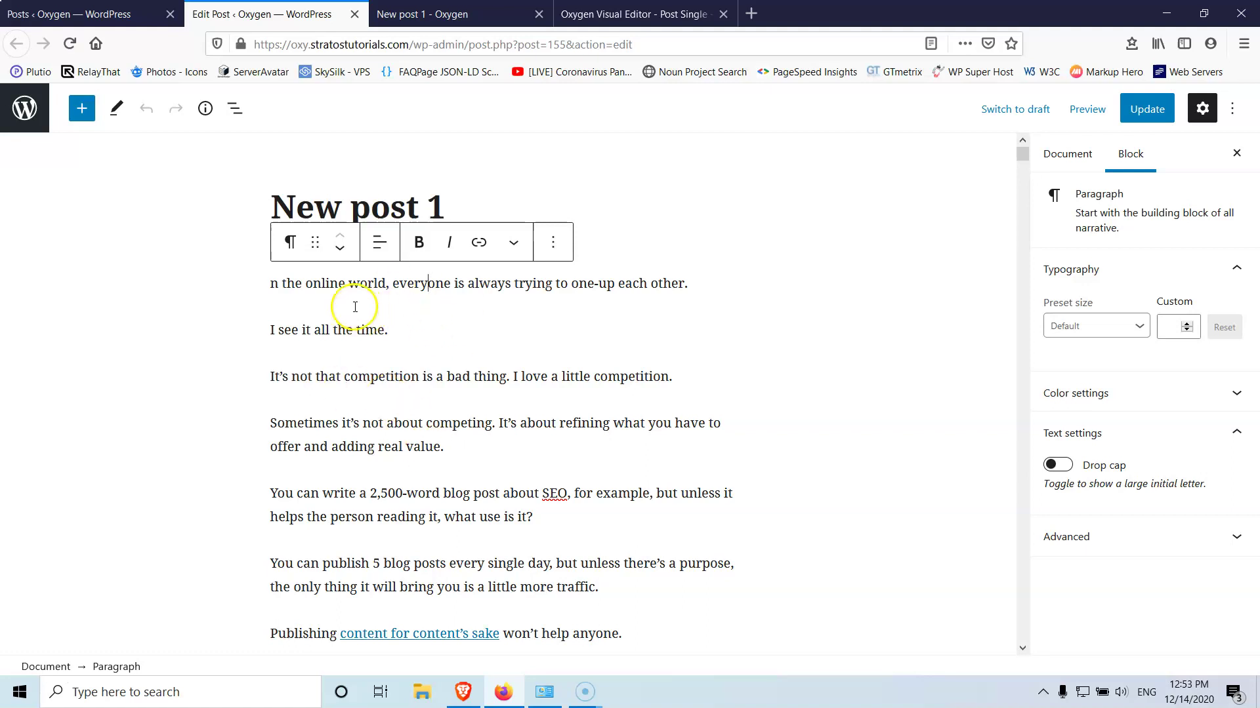
scroll(402, 419, down, 10)
scroll(403, 416, up, 10)
Delete the Table of Contents widget from the template and add Oxygen's composite Table Of Contents element in its place
click(633, 14)
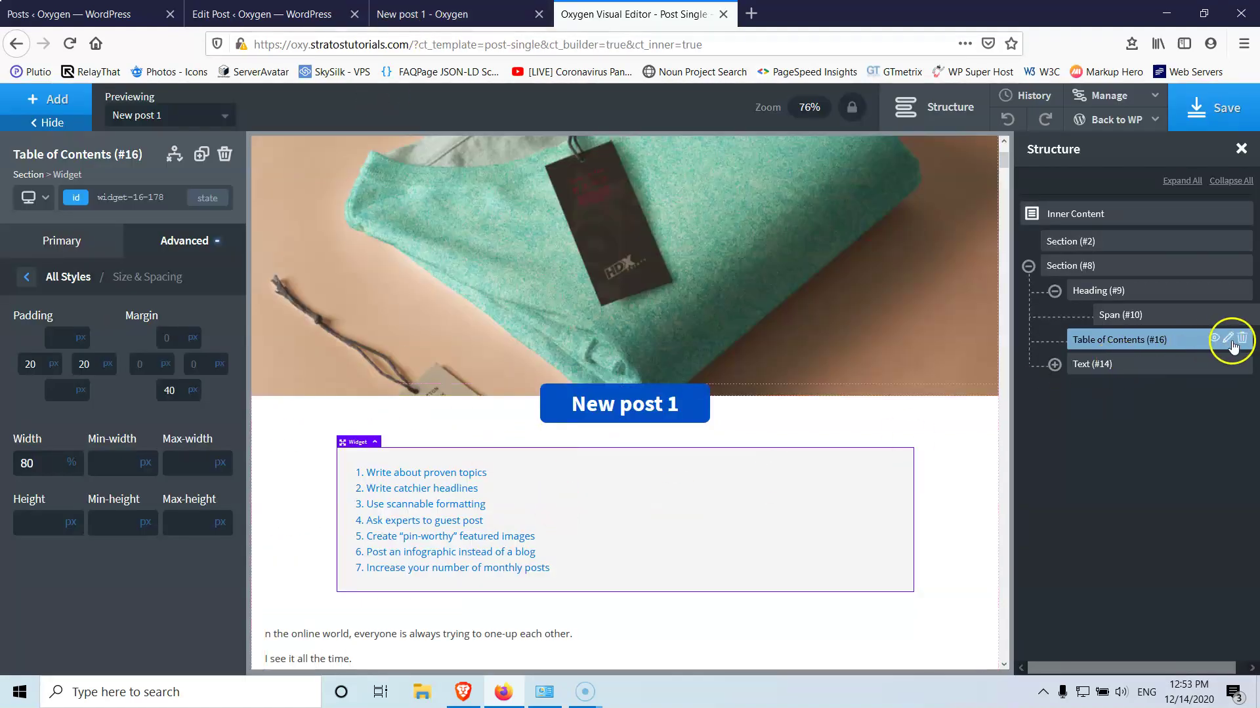
click(1239, 341)
click(49, 101)
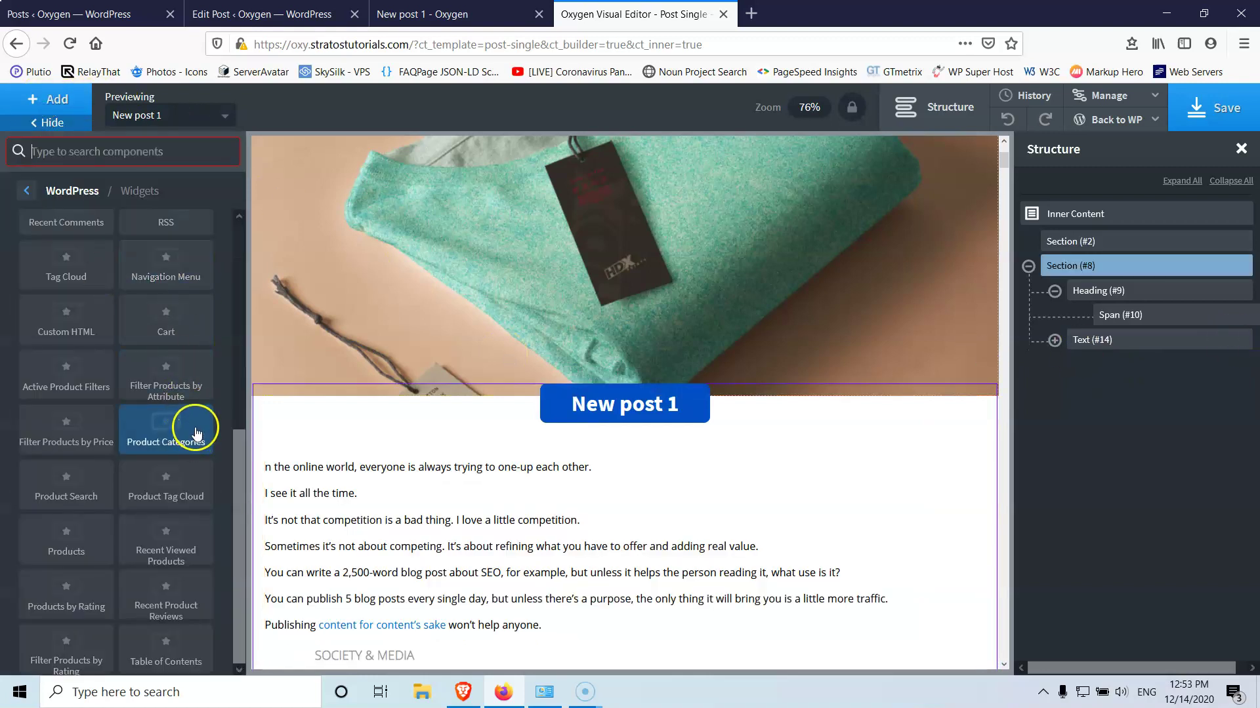
scroll(238, 471, up, 6)
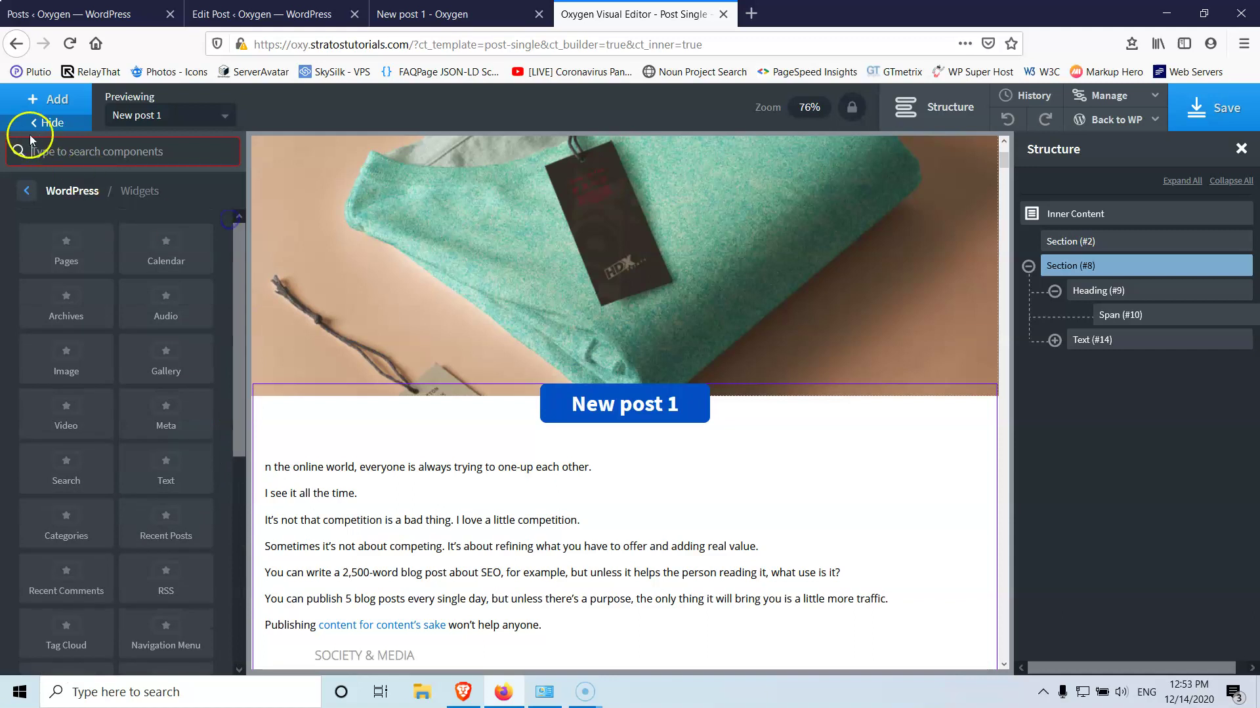
click(27, 193)
click(89, 158)
text(ta)
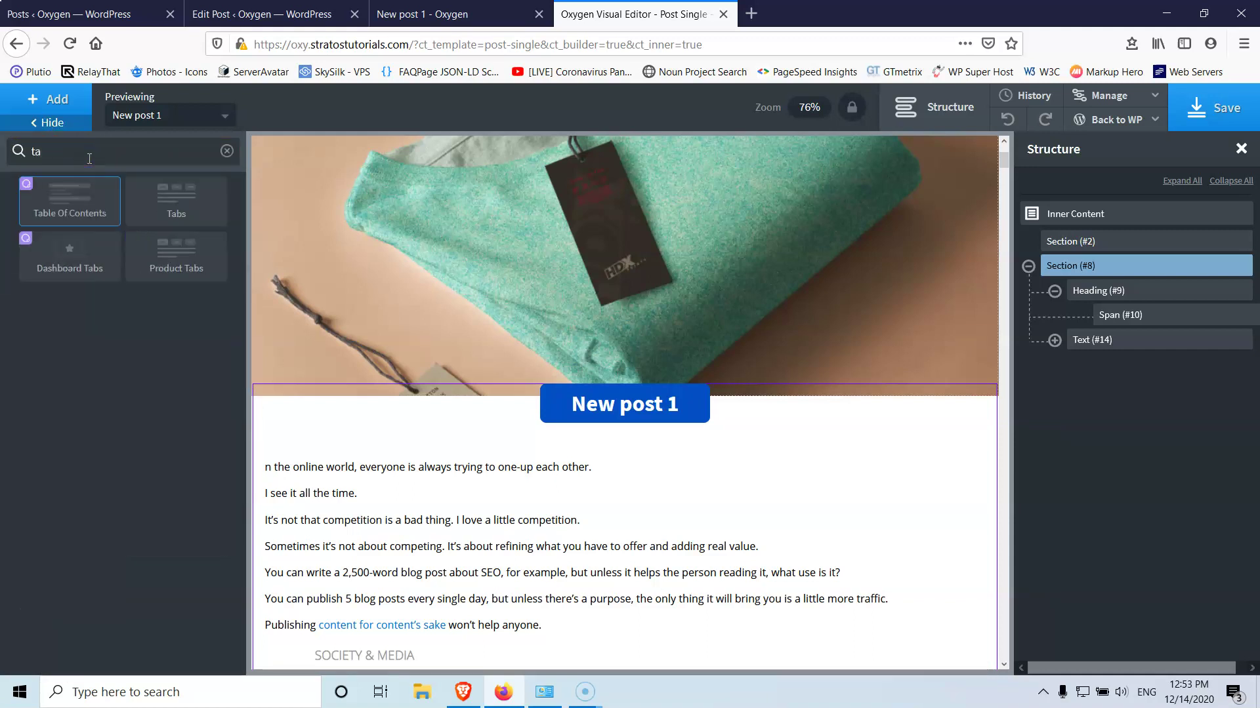
click(76, 198)
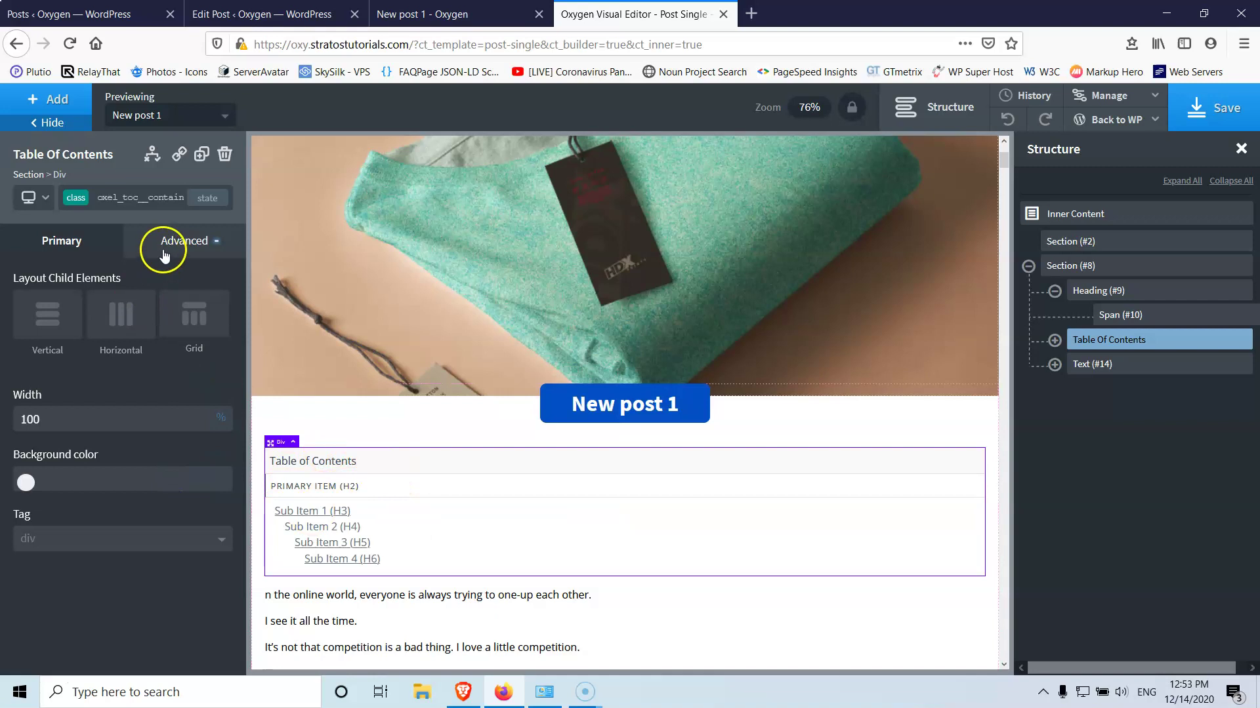
Style the Table Of Contents element with a width of 80%, the background color #dbdbdb and a 10 px border radius
text(80)
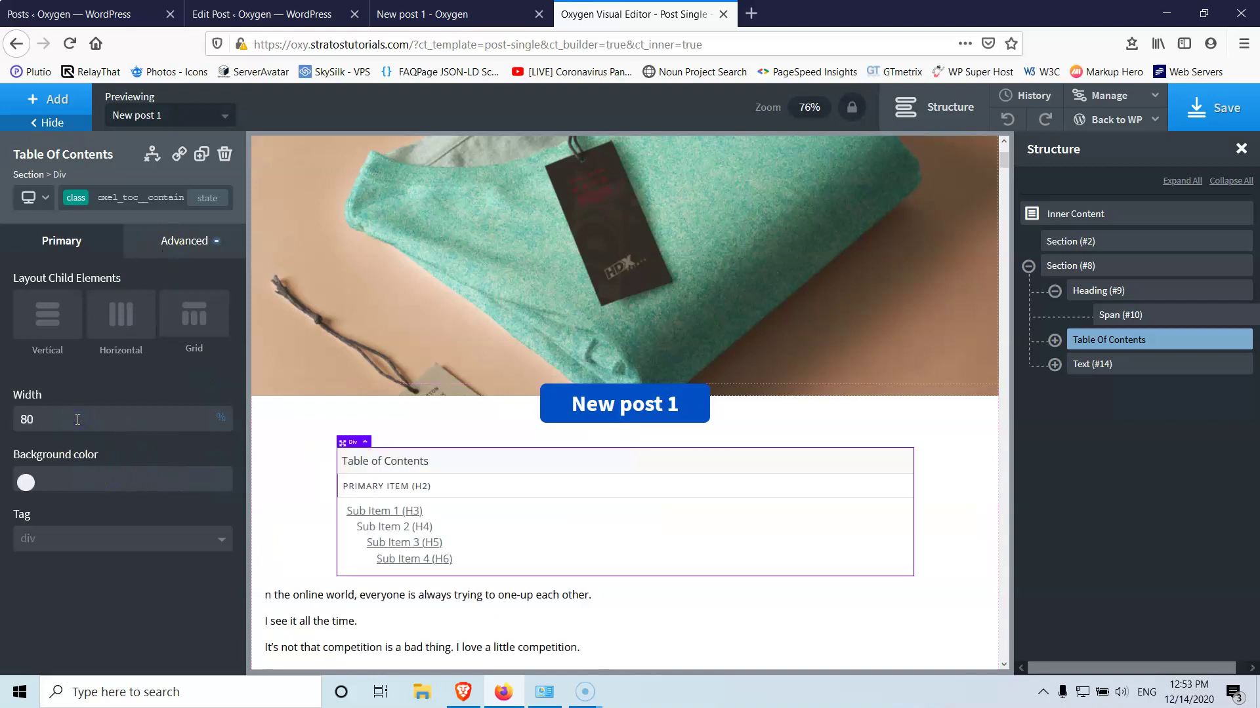
click(150, 243)
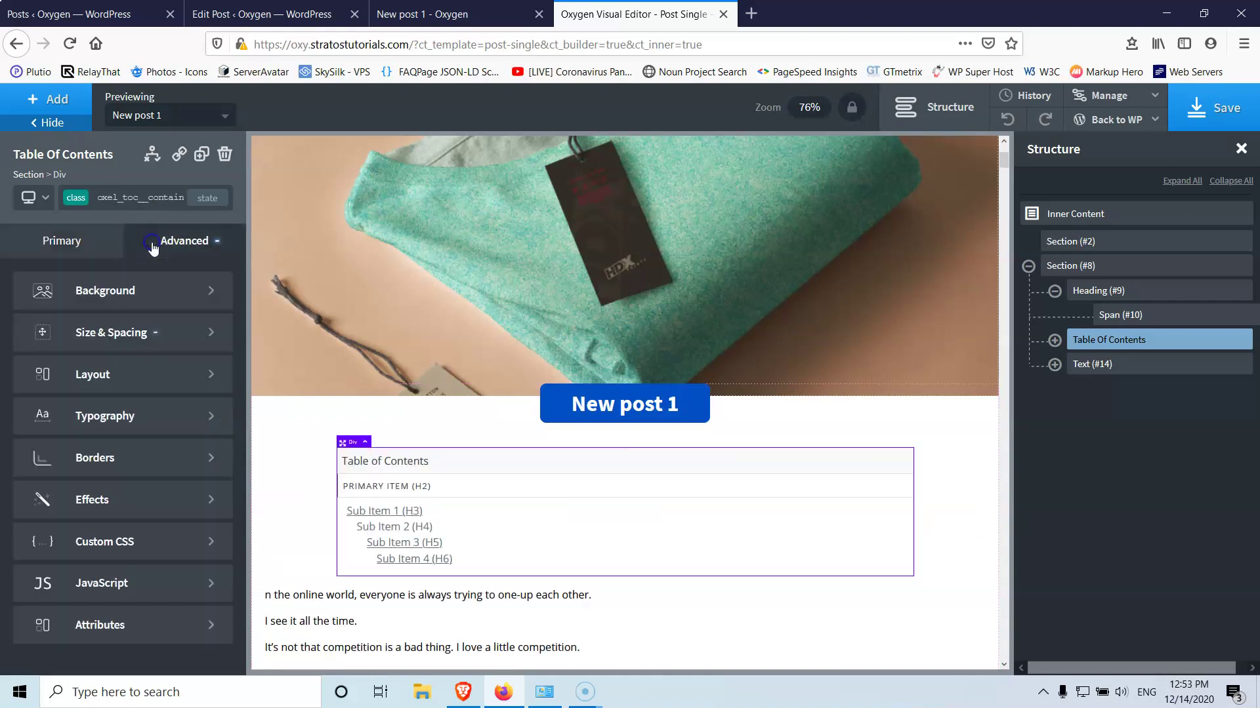
click(105, 291)
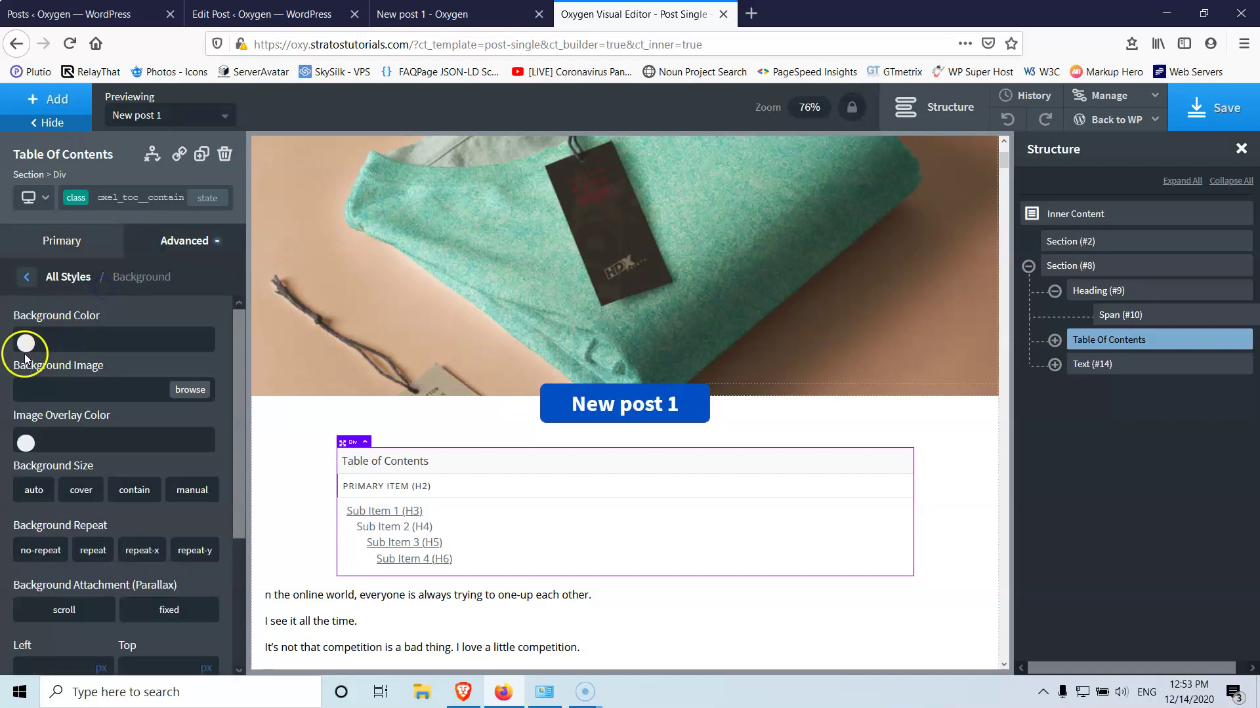
click(26, 340)
click(25, 393)
drag(25, 394, 25, 378)
click(27, 340)
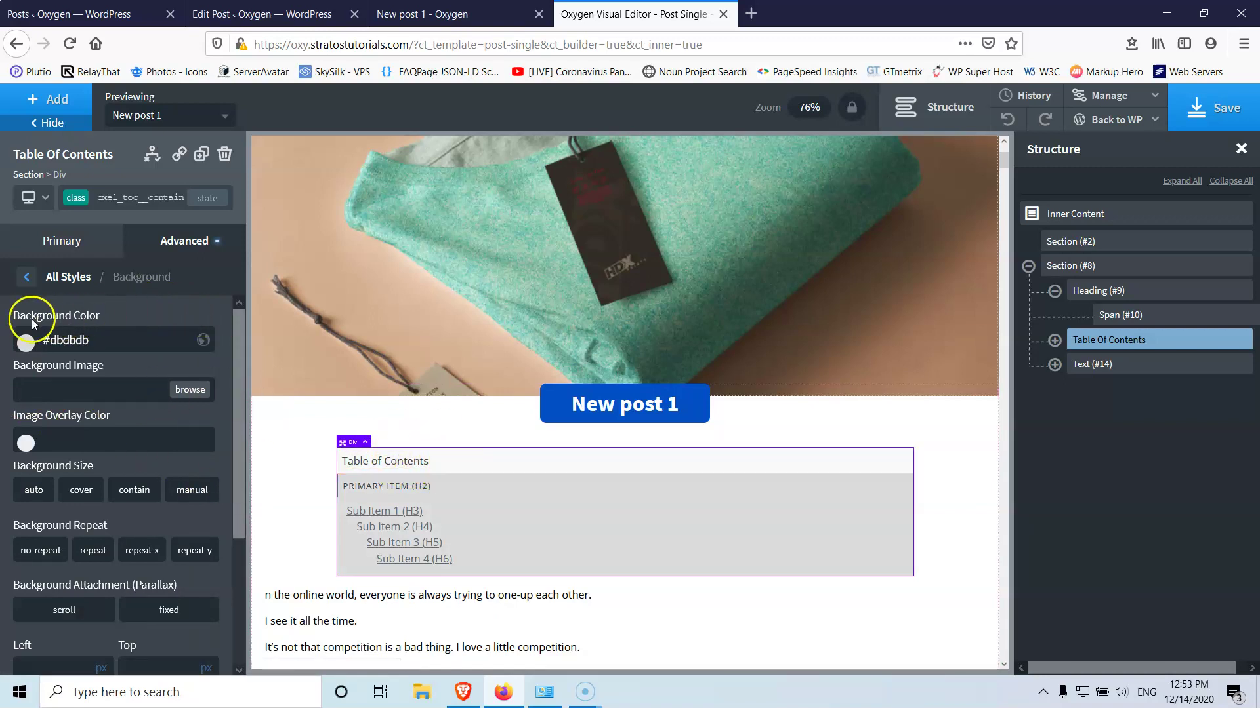
click(27, 279)
click(121, 465)
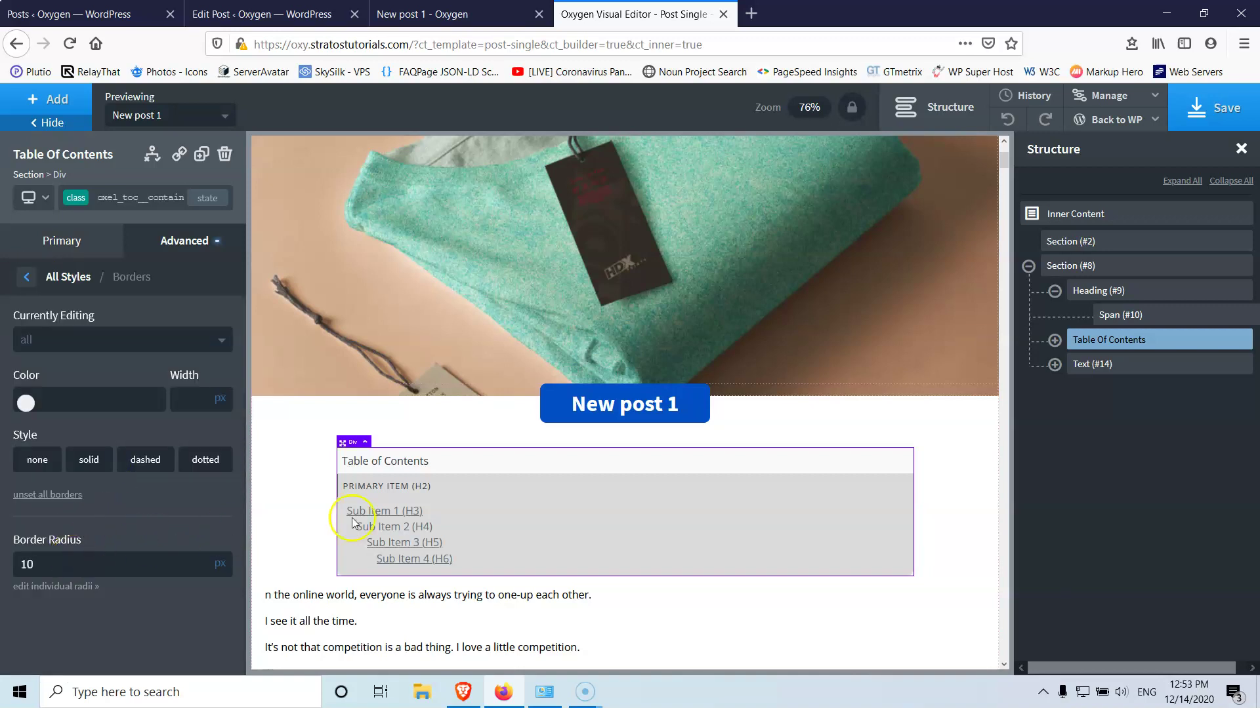
Remove the composite-elements Gray0 background color from the TOC Label Container inside the Table Of Contents element
click(1054, 340)
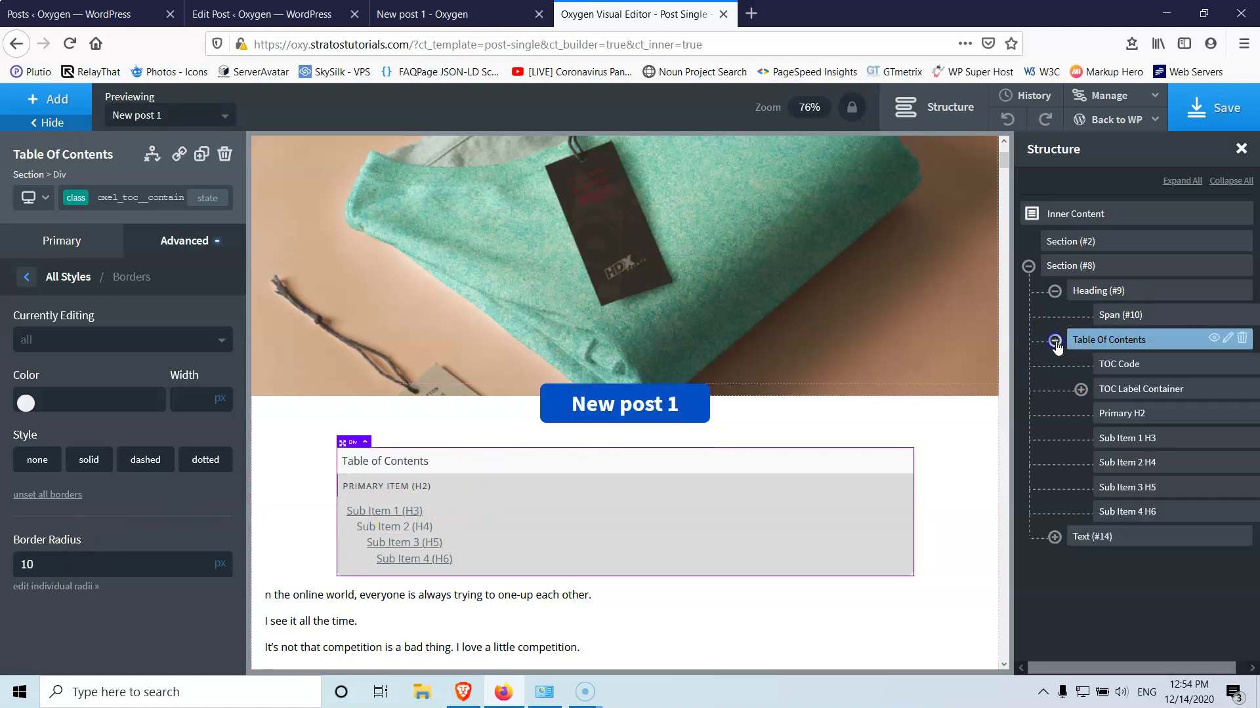
click(1124, 393)
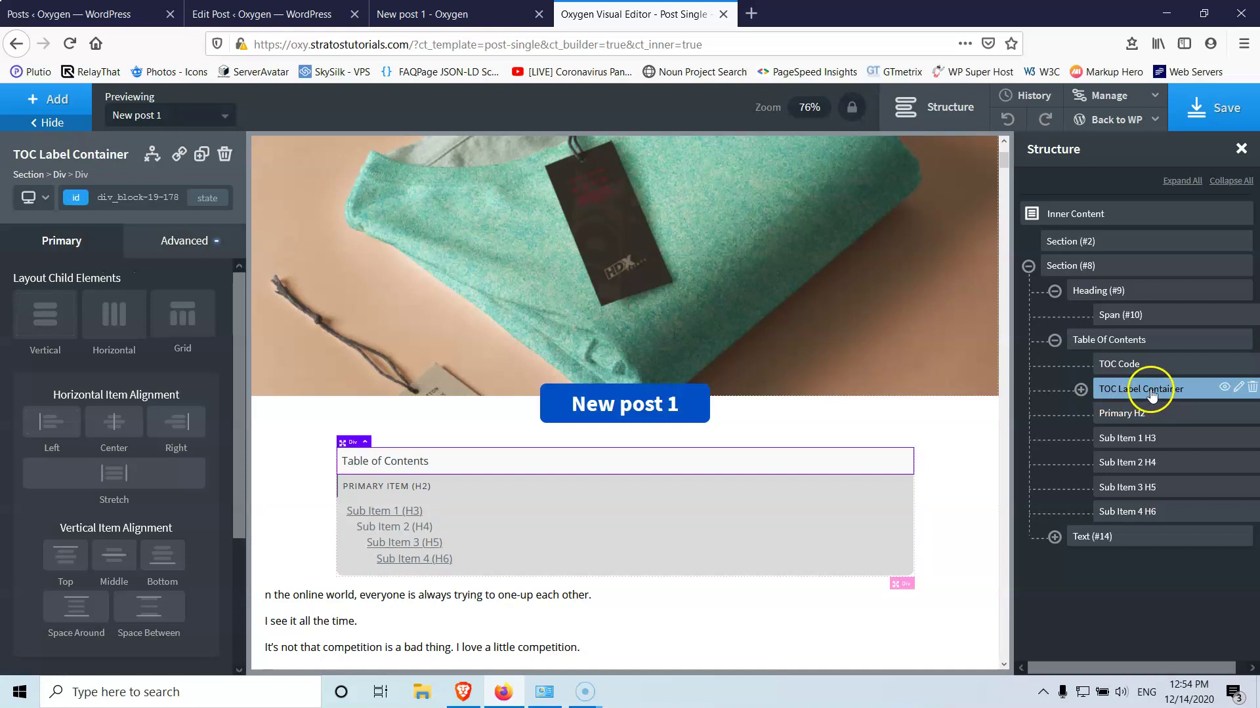
click(187, 249)
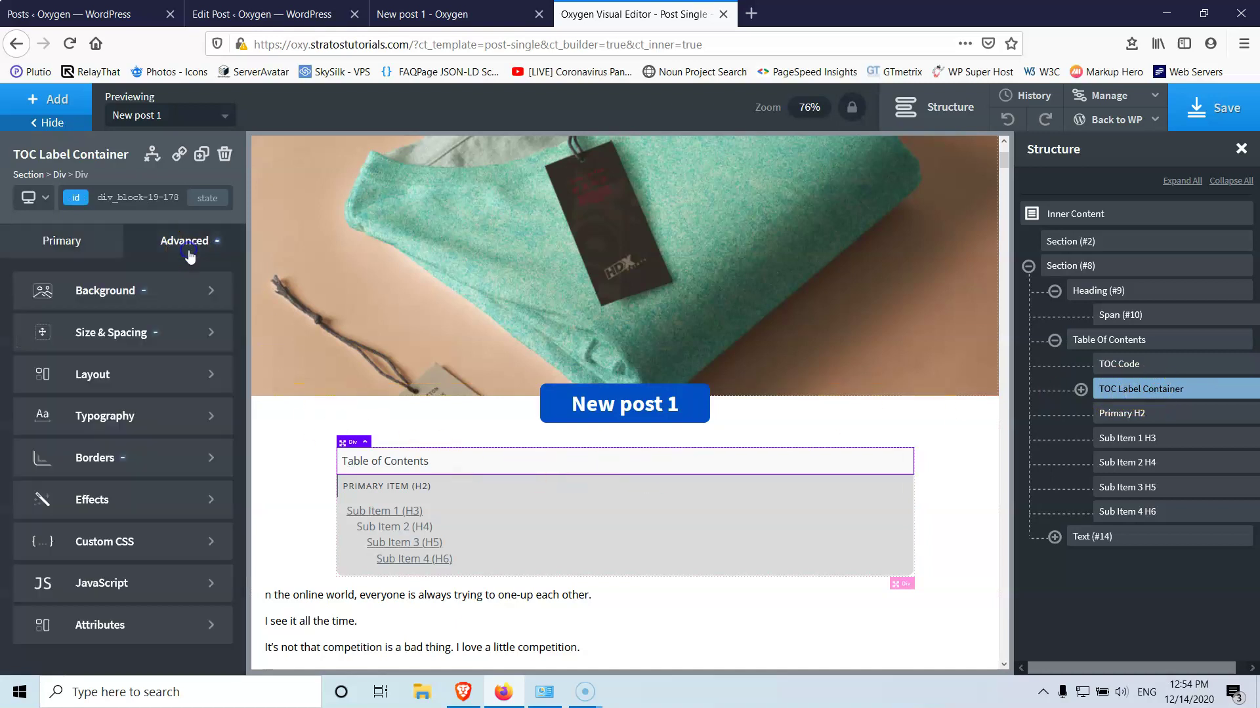
click(113, 295)
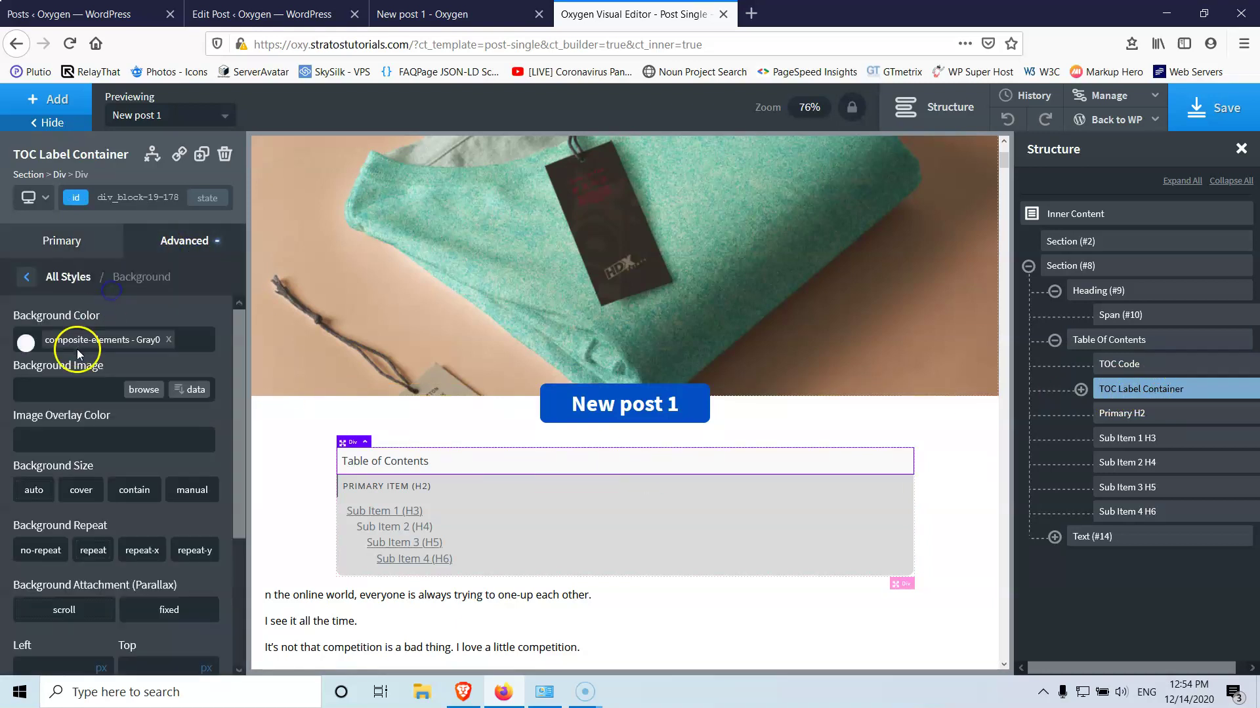
click(166, 341)
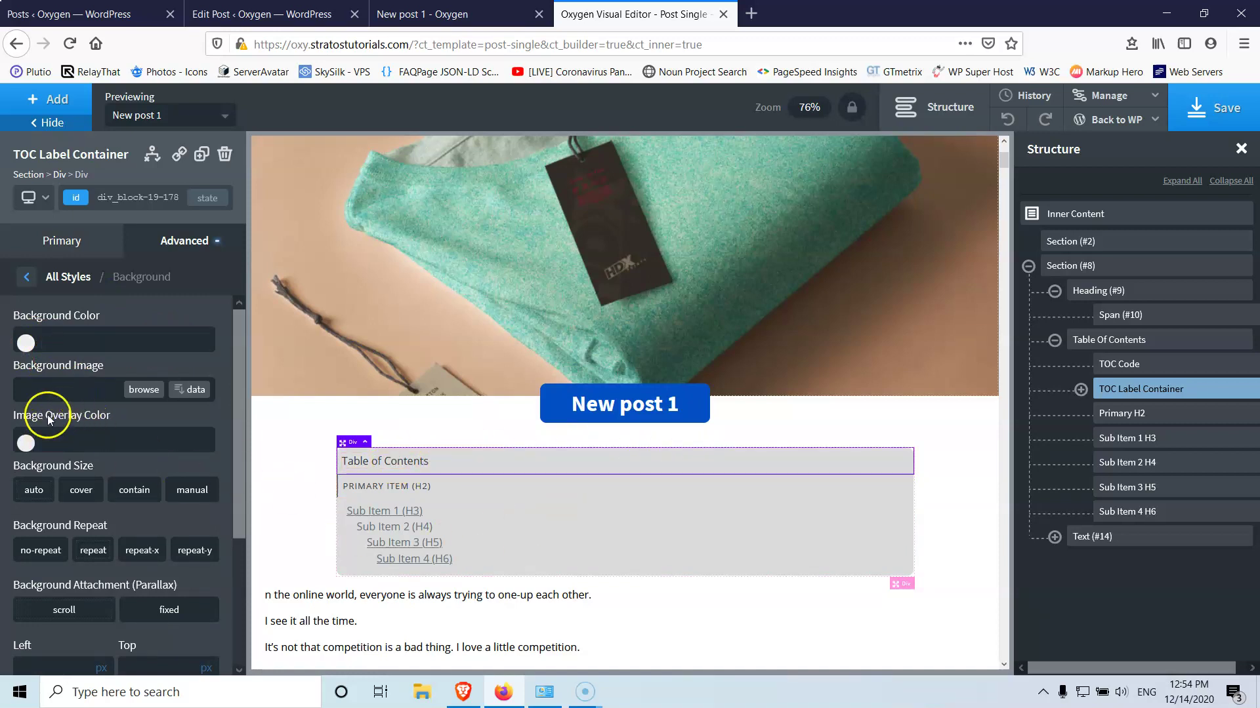
Save the template and reload New post 1 to check the new table of contents
click(1181, 110)
click(452, 13)
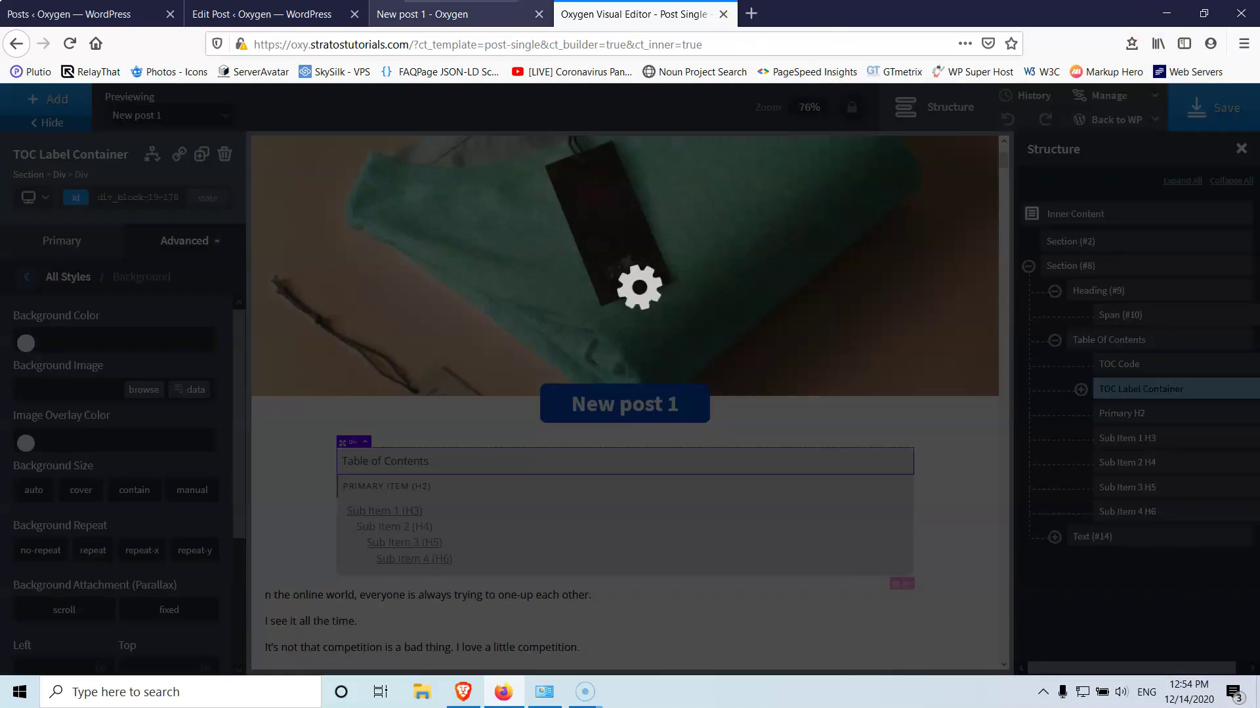
click(69, 51)
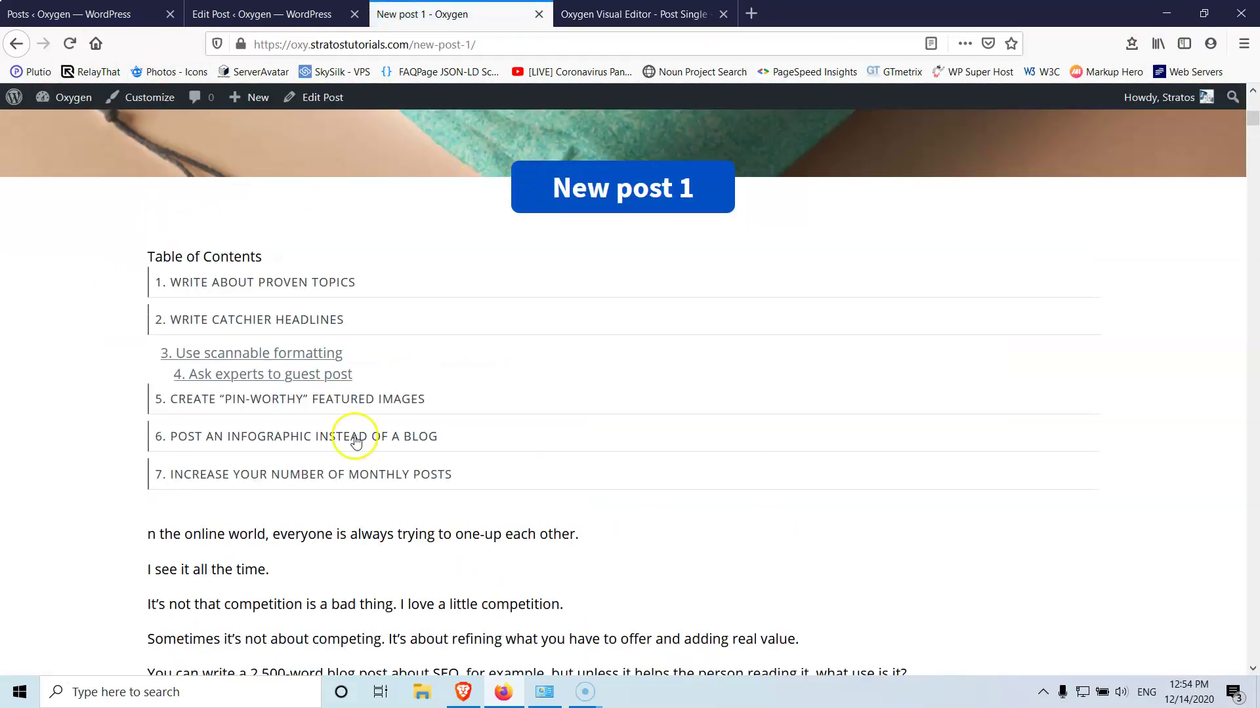
Clear the preset composite-elements color from the TOC Label Container's bottom border
click(695, 14)
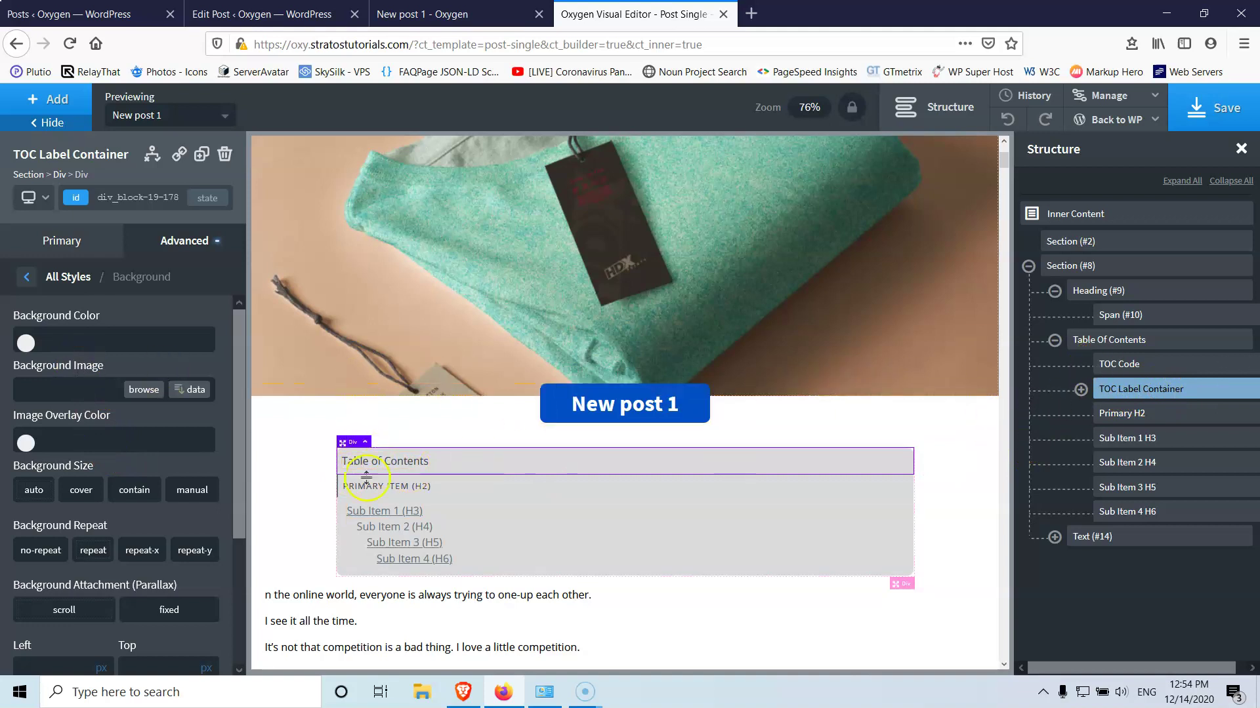
click(27, 276)
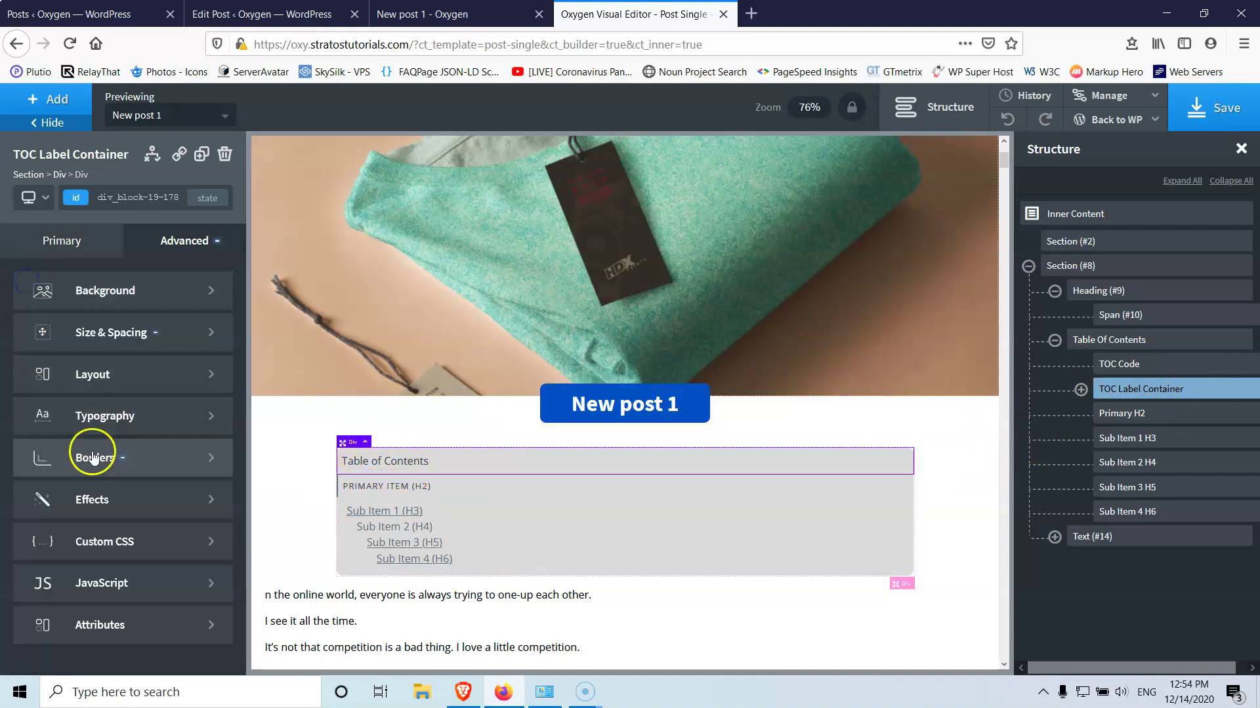
click(119, 464)
click(91, 392)
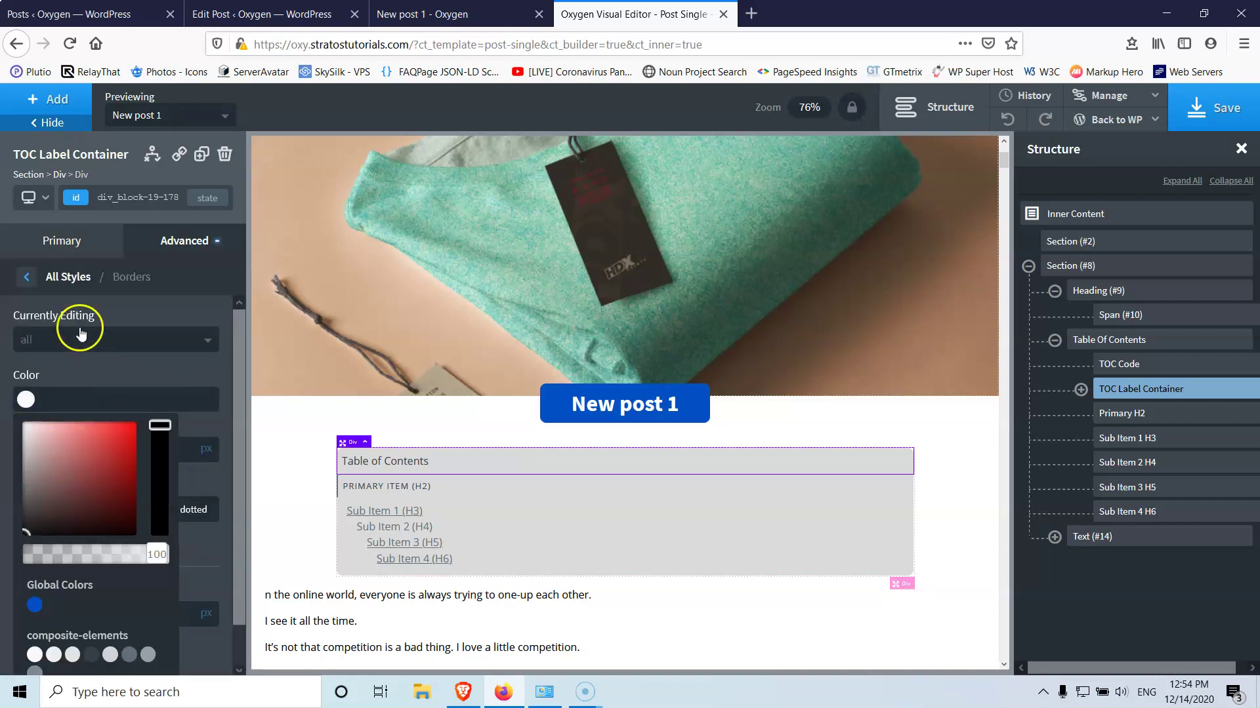
click(80, 334)
click(52, 435)
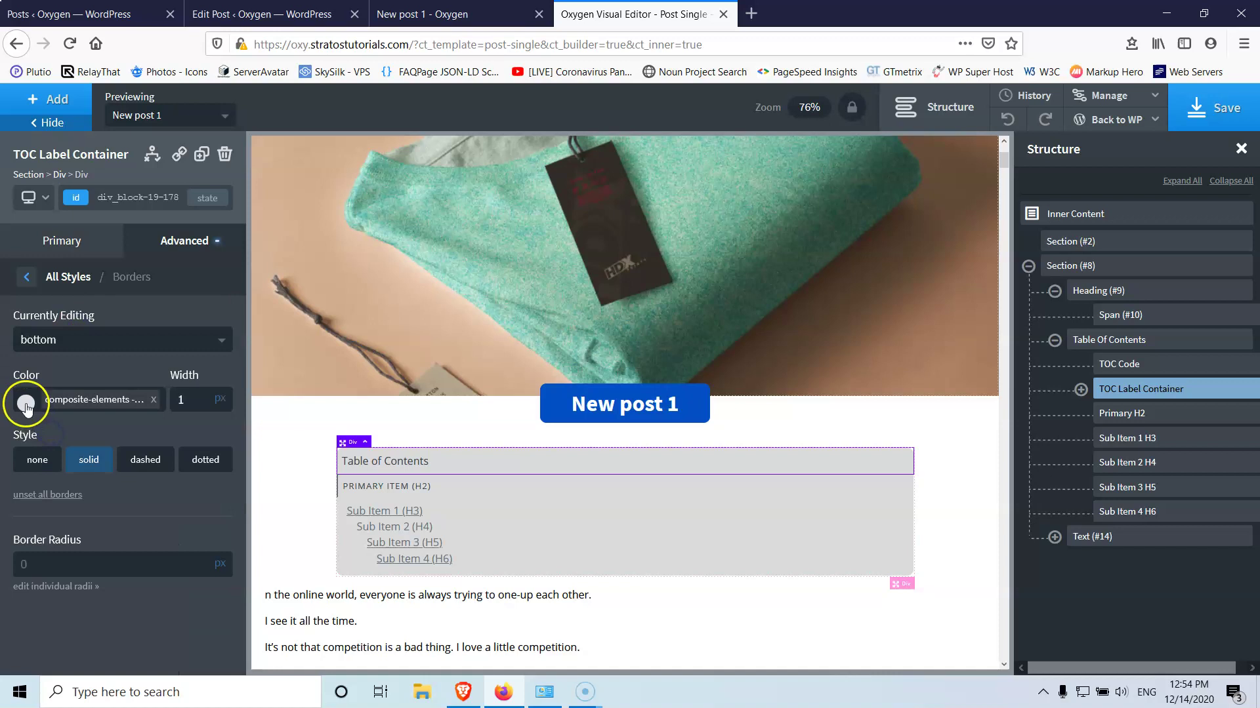
click(154, 400)
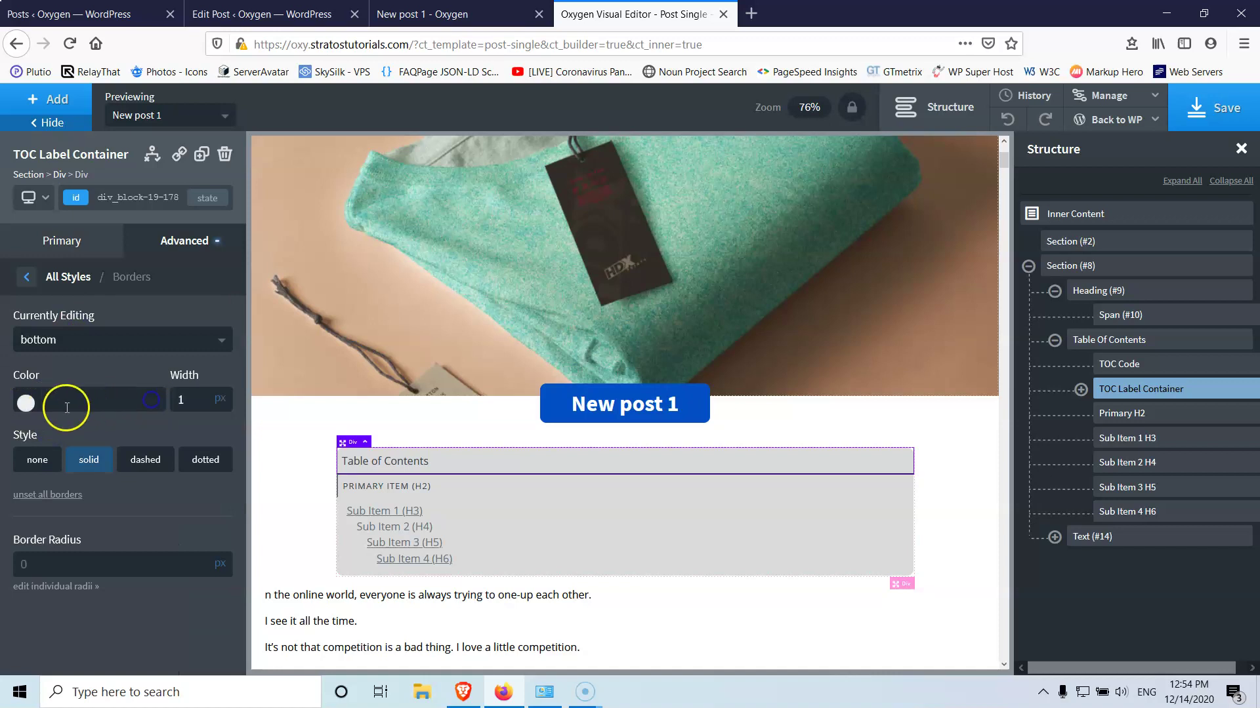
Set the TOC Label Container's bottom border to color #000000 and width 1 px, and save the template
click(26, 404)
click(46, 557)
click(148, 367)
click(196, 398)
text(1)
click(26, 401)
drag(157, 551, 62, 554)
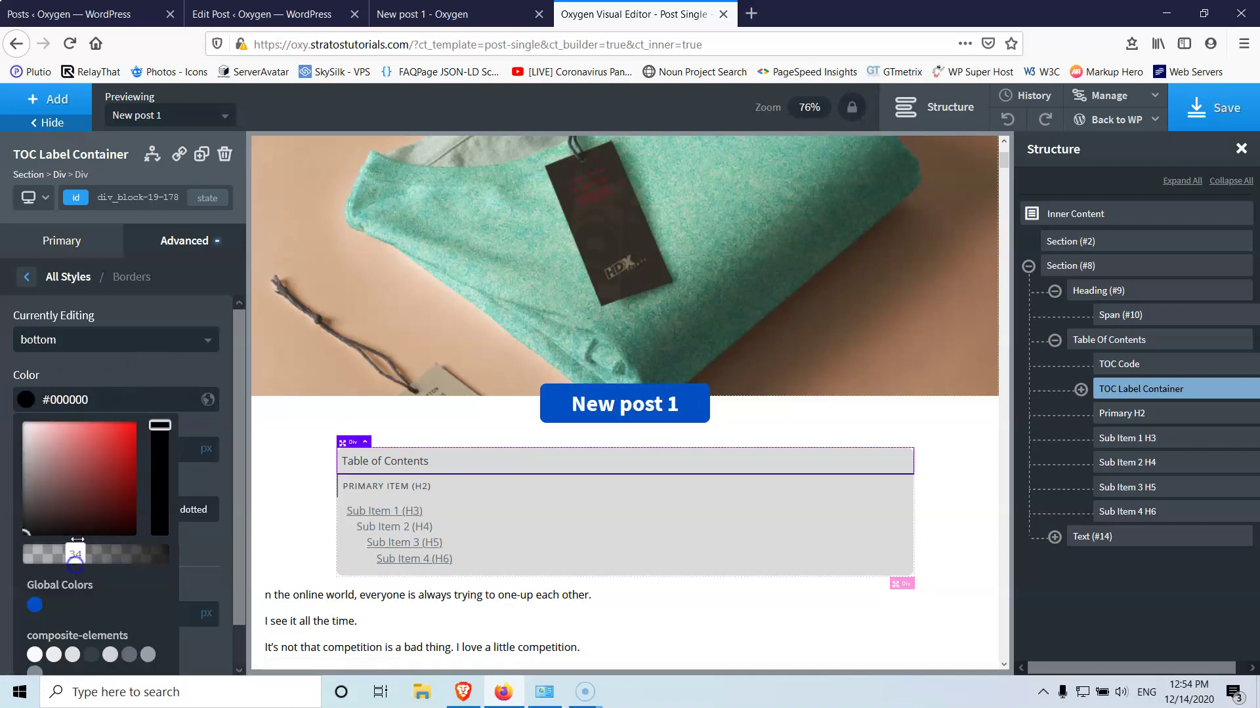
click(115, 361)
click(1209, 117)
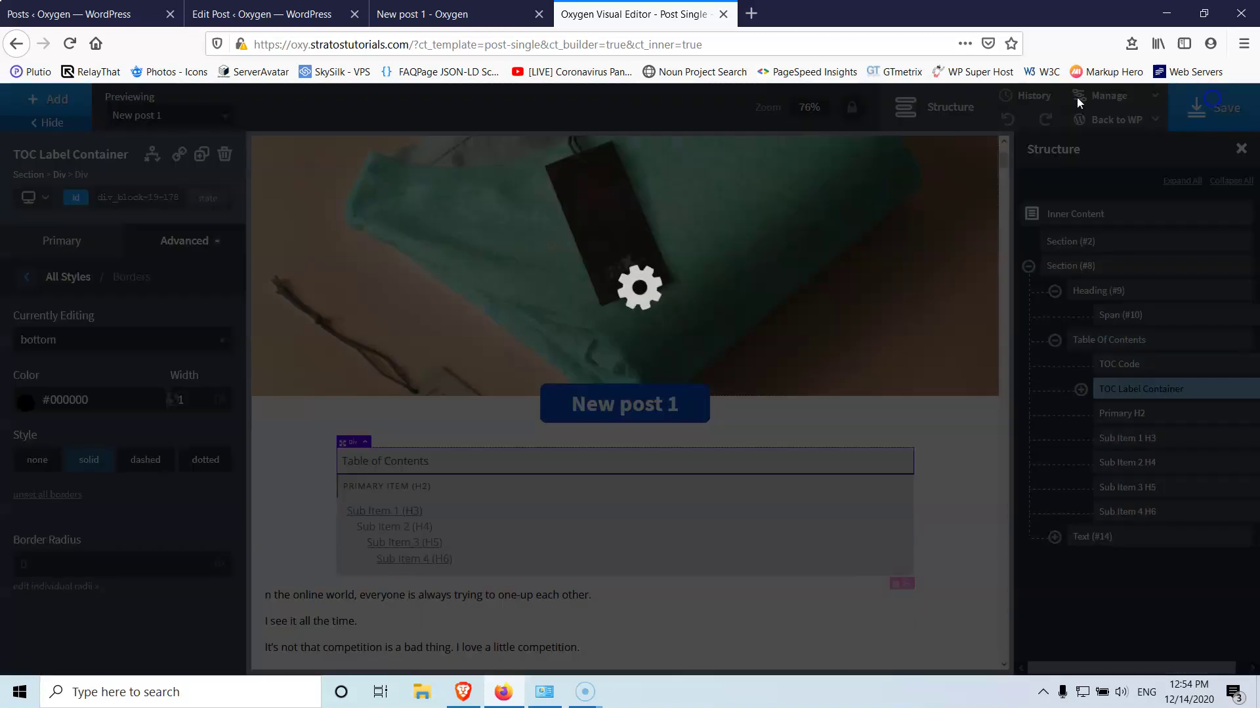
Reload New post 1 to check the TOC Label Container's bottom border, and return to the template editor
click(433, 13)
click(70, 43)
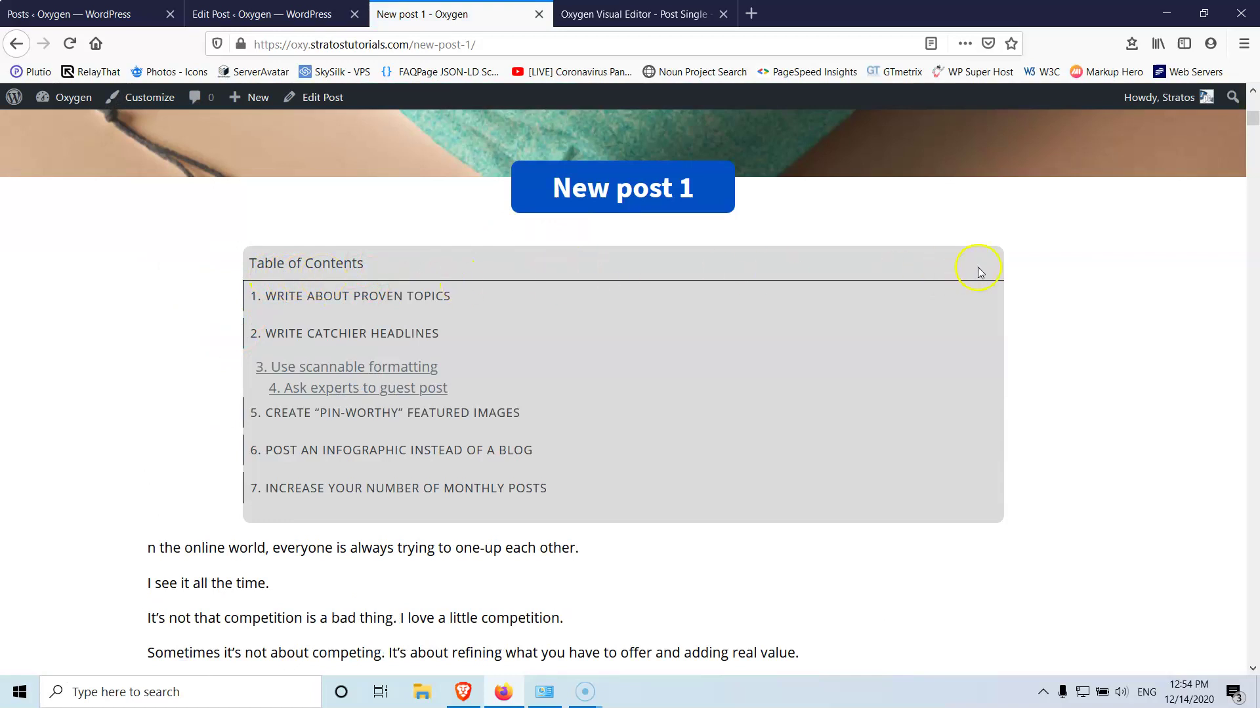
click(600, 14)
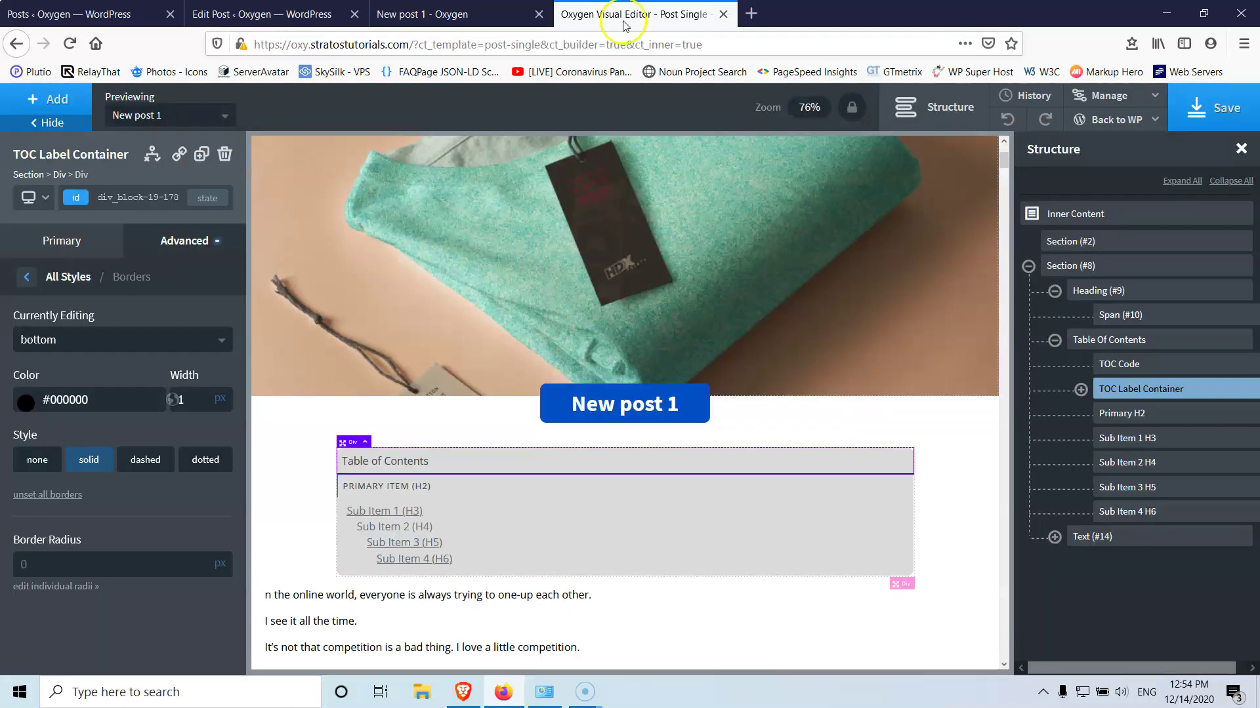
Set the TOC Label Container's bottom border color to #6d6d6d
click(23, 401)
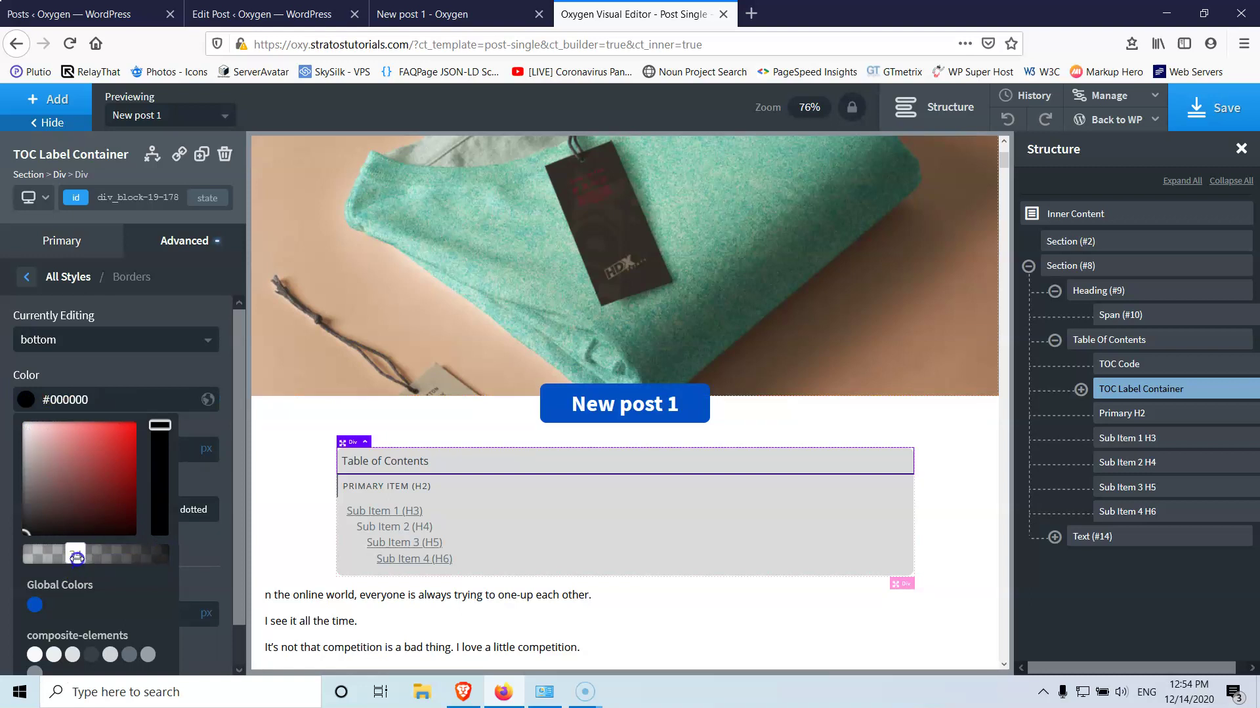
click(92, 366)
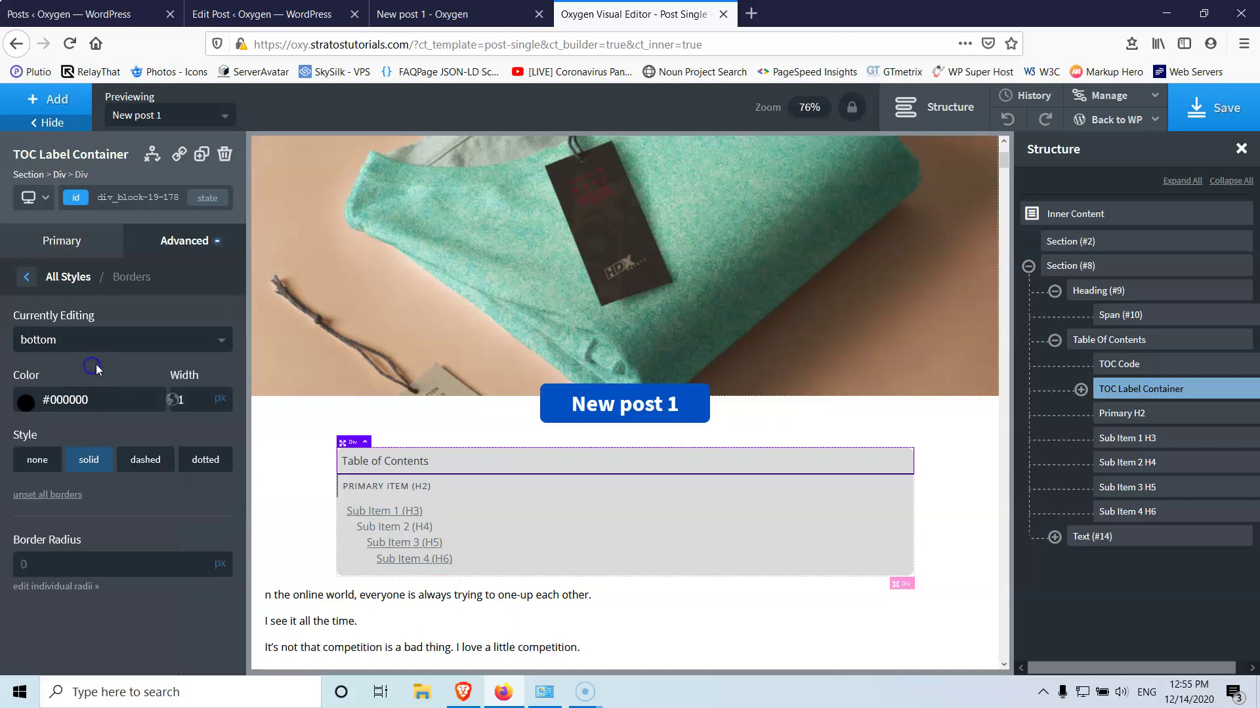
click(26, 401)
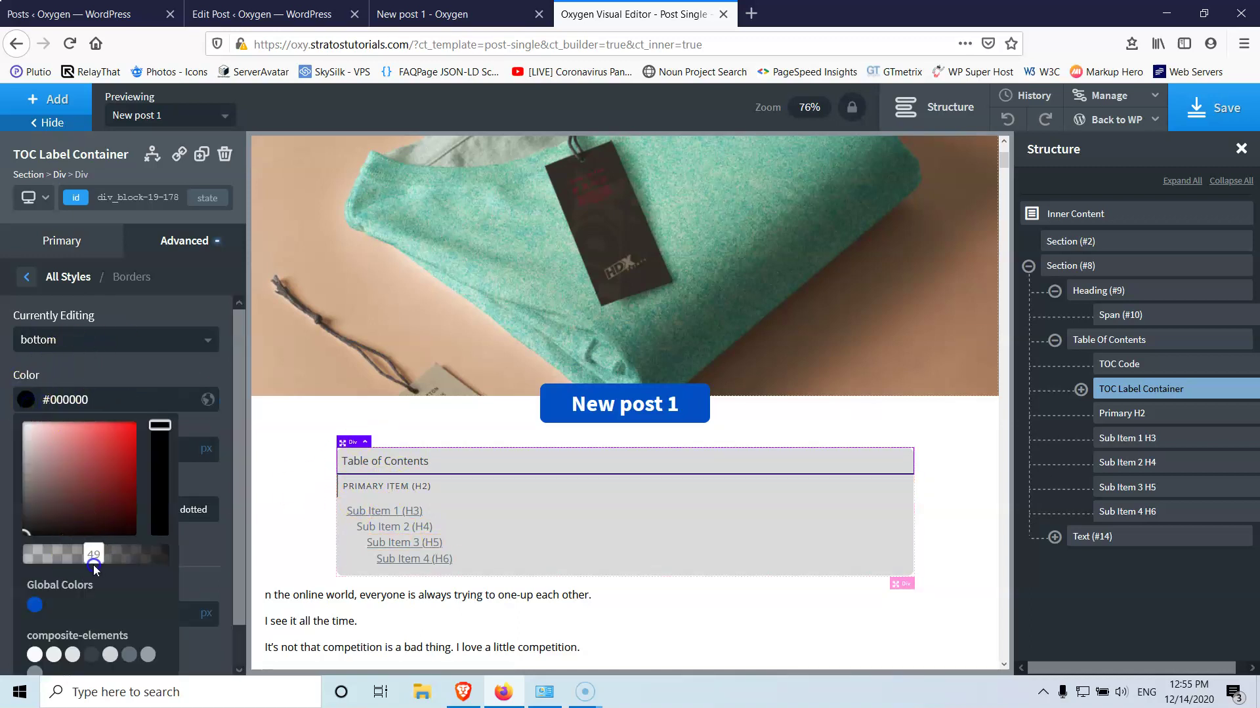
click(20, 398)
click(22, 401)
mouse_move(41, 482)
mouse_down()
mouse_move(14, 456)
mouse_move(23, 487)
mouse_up()
click(56, 418)
click(25, 402)
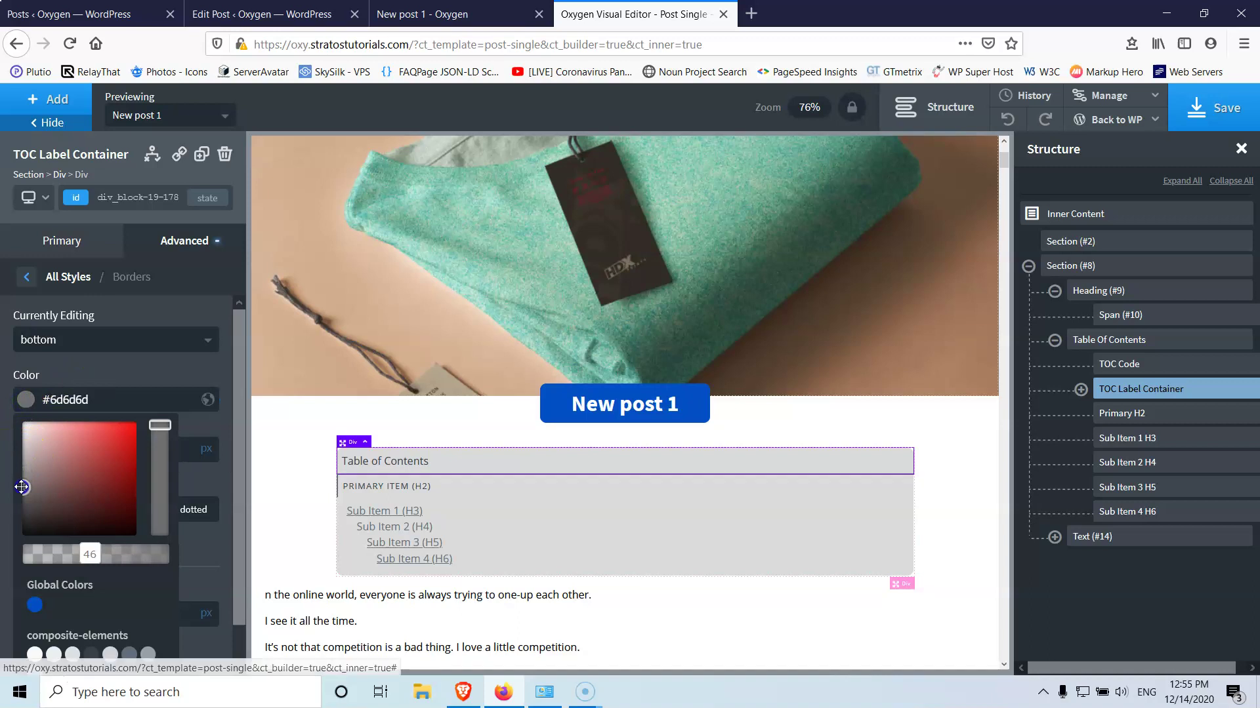
Save the template and reload New post 1 to check the border color under the table of contents label
click(1214, 107)
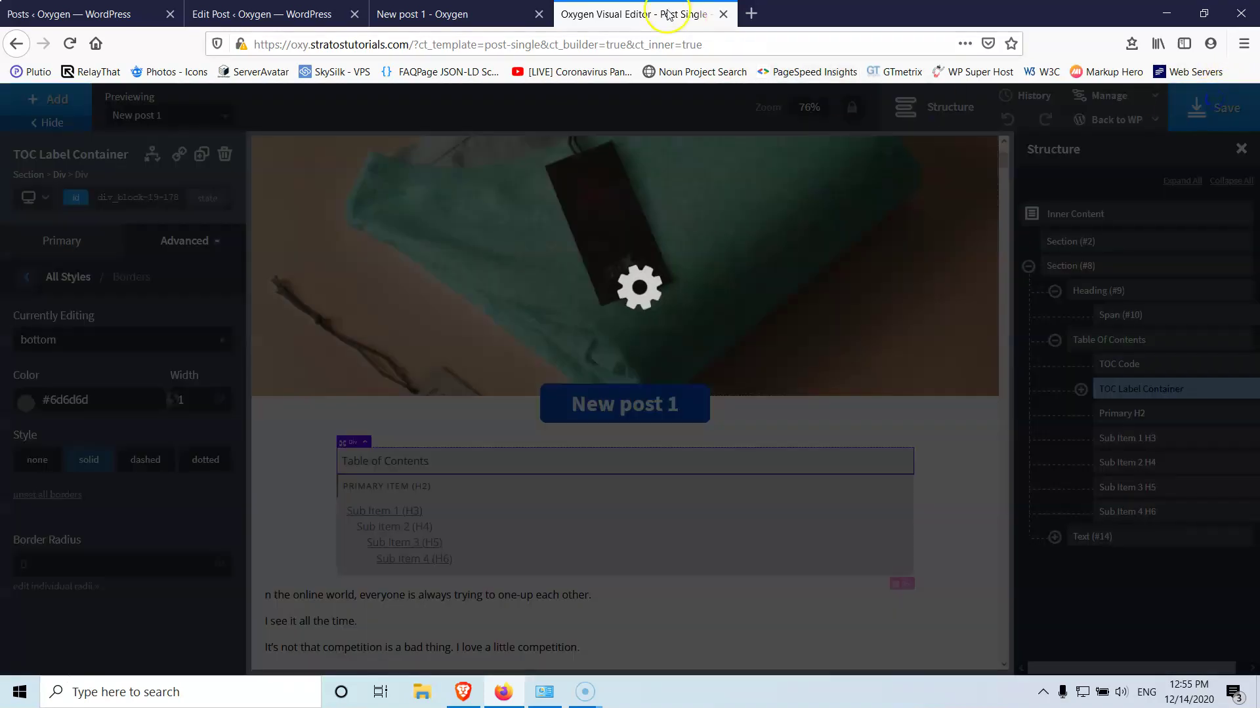
click(435, 15)
click(69, 44)
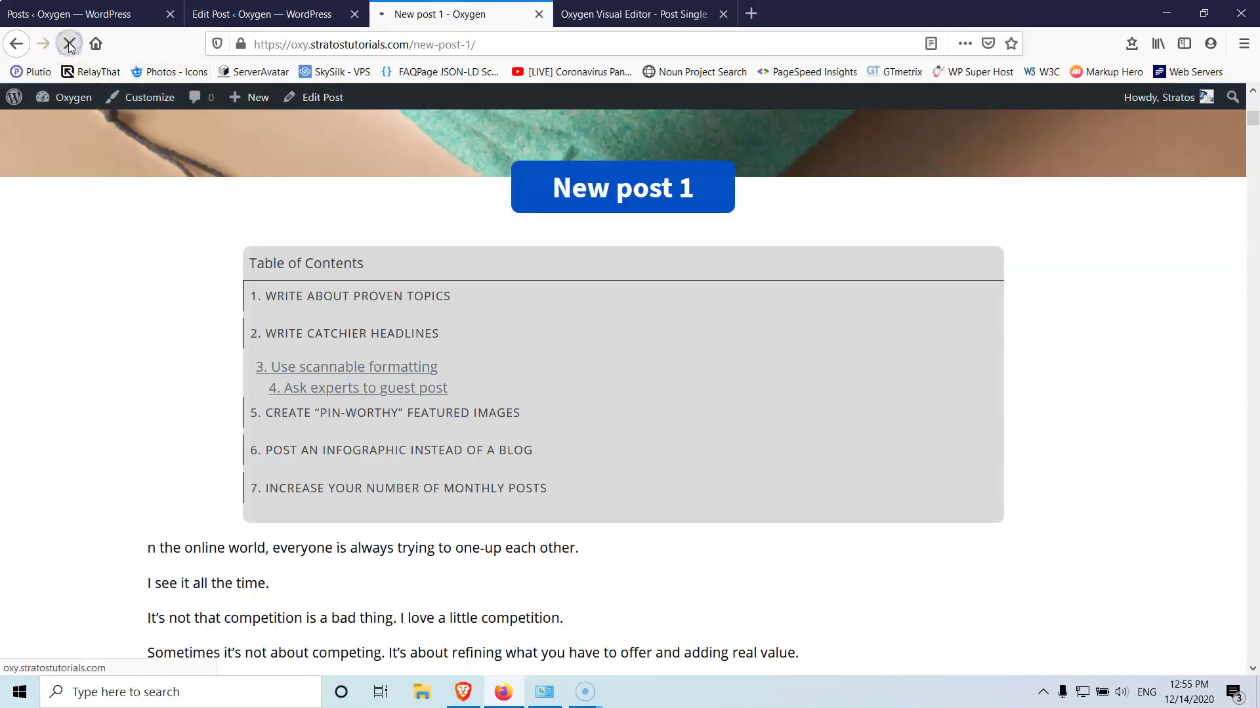
click(69, 44)
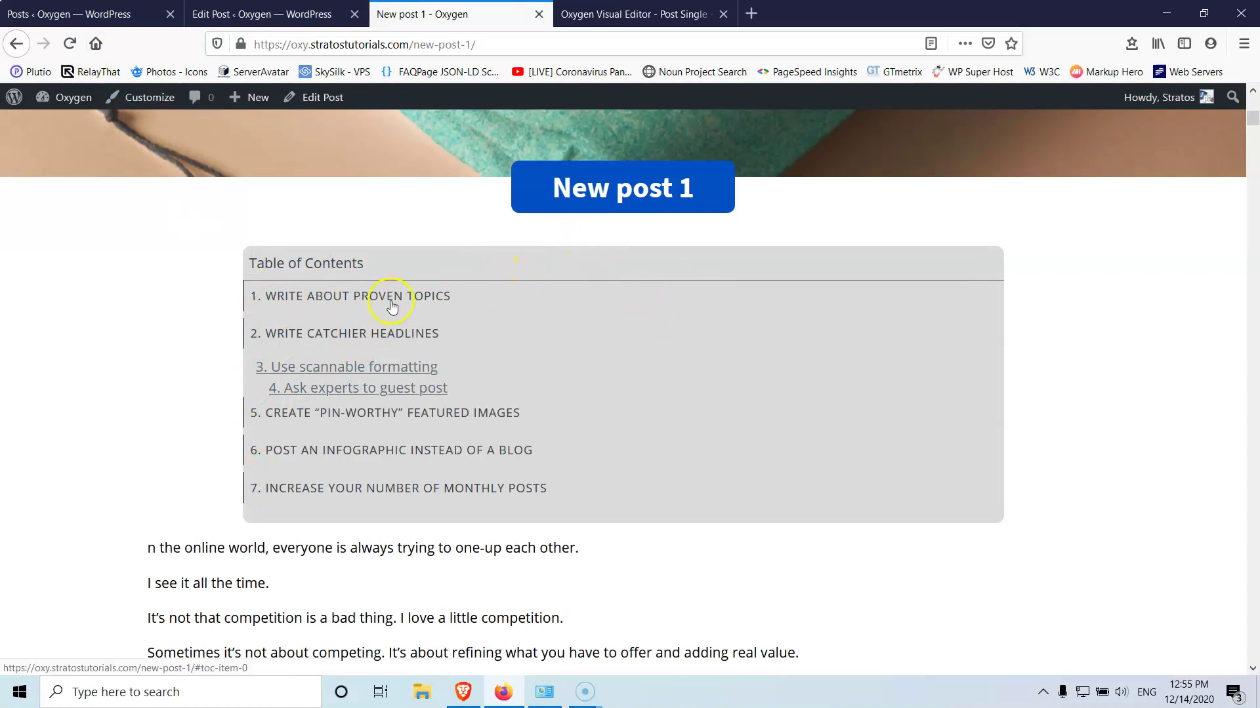
key(ctrl+Tab)
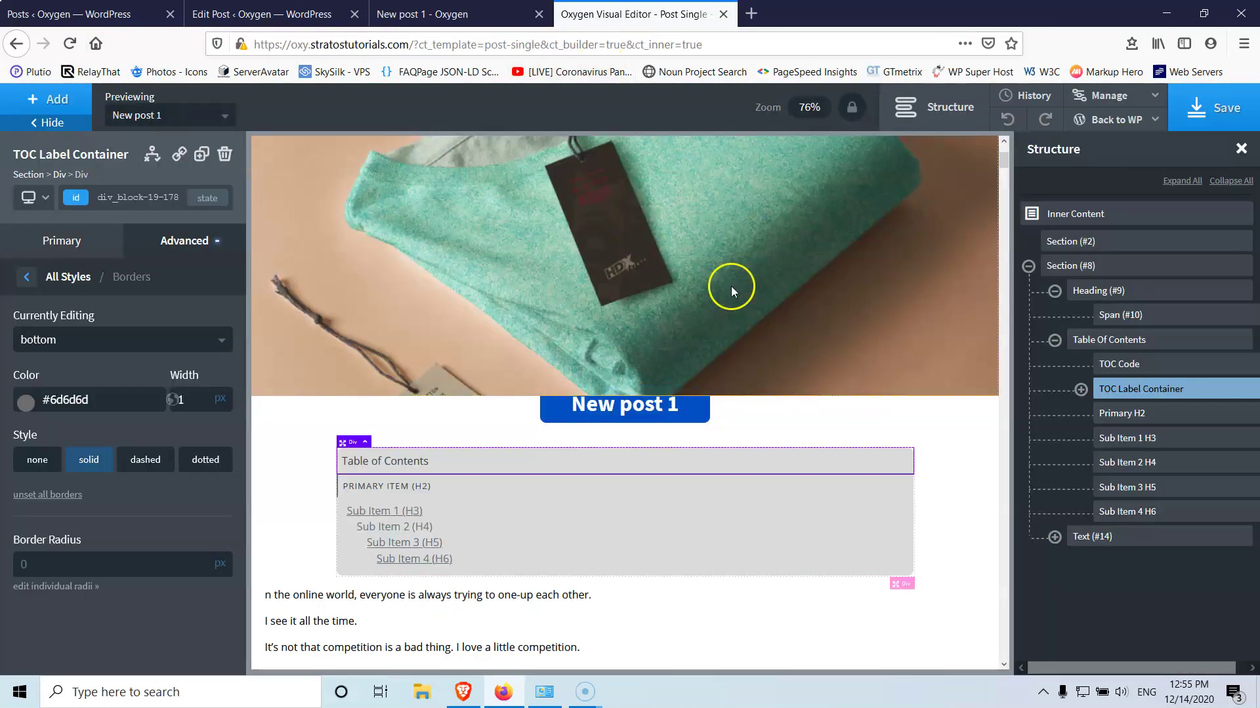
key(ctrl+shift+Tab)
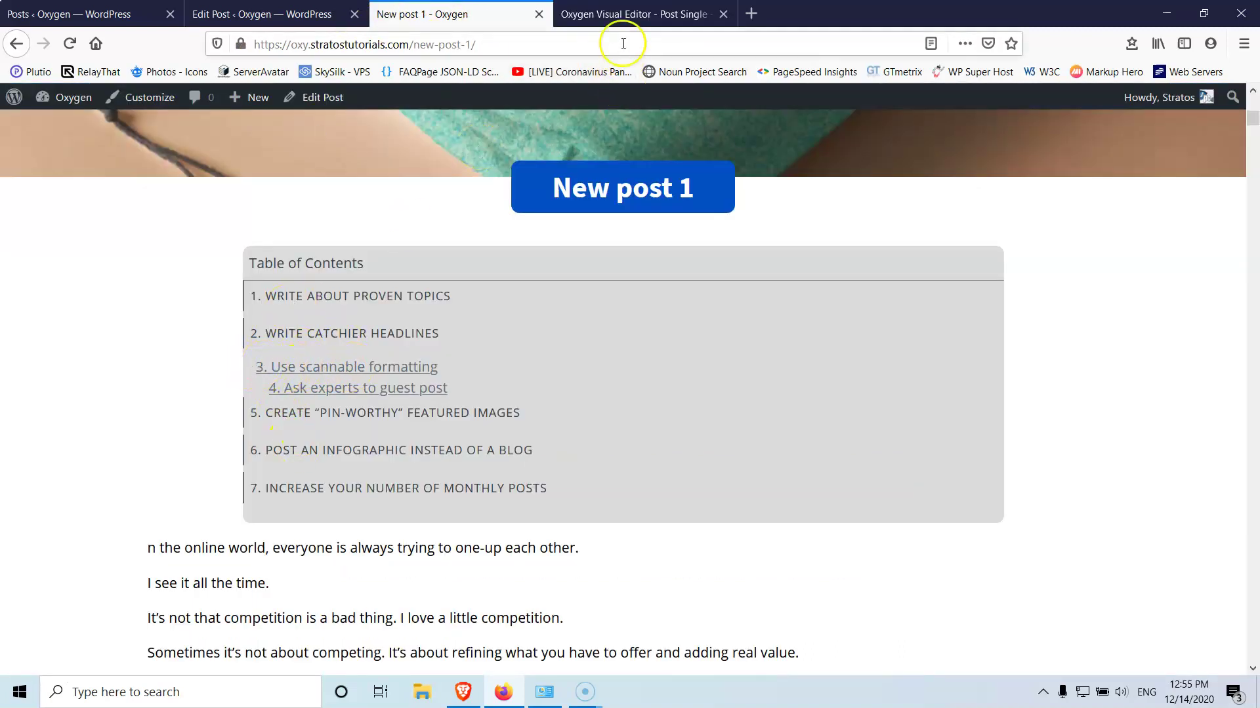
Check the advanced style settings of the Primary H2 and Sub Item 1 H3 links in the template
key(ctrl+Tab)
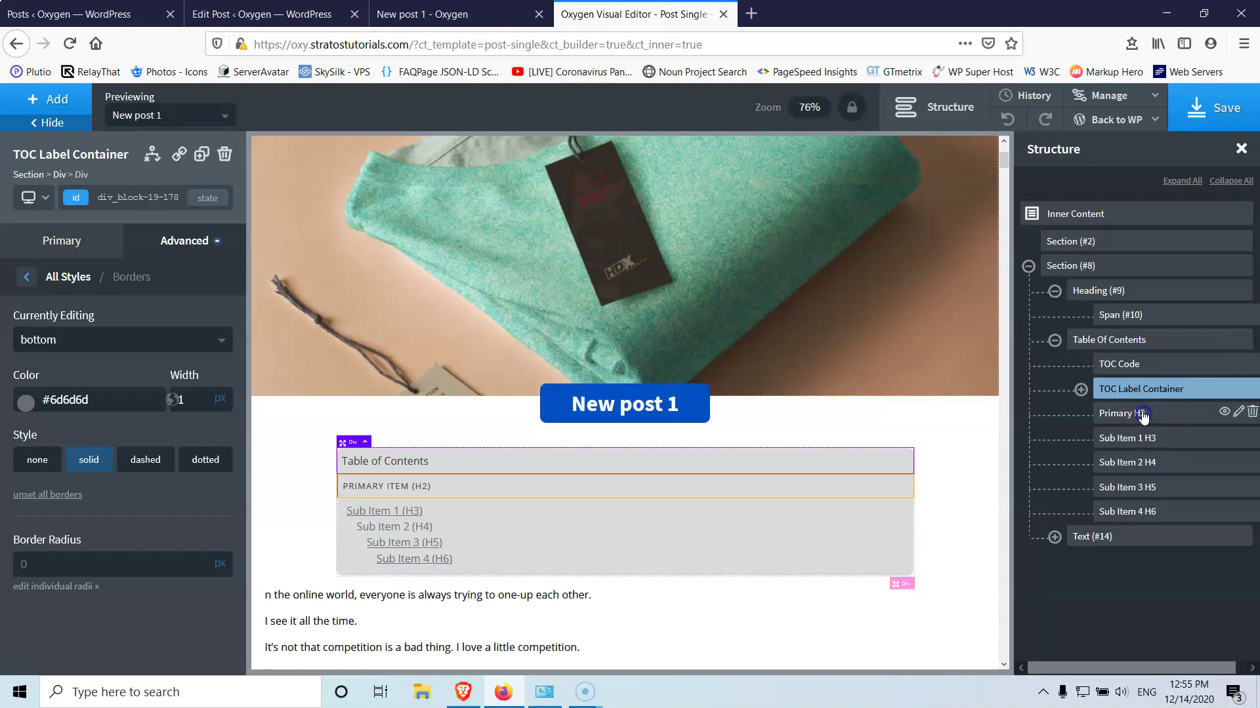
click(1142, 423)
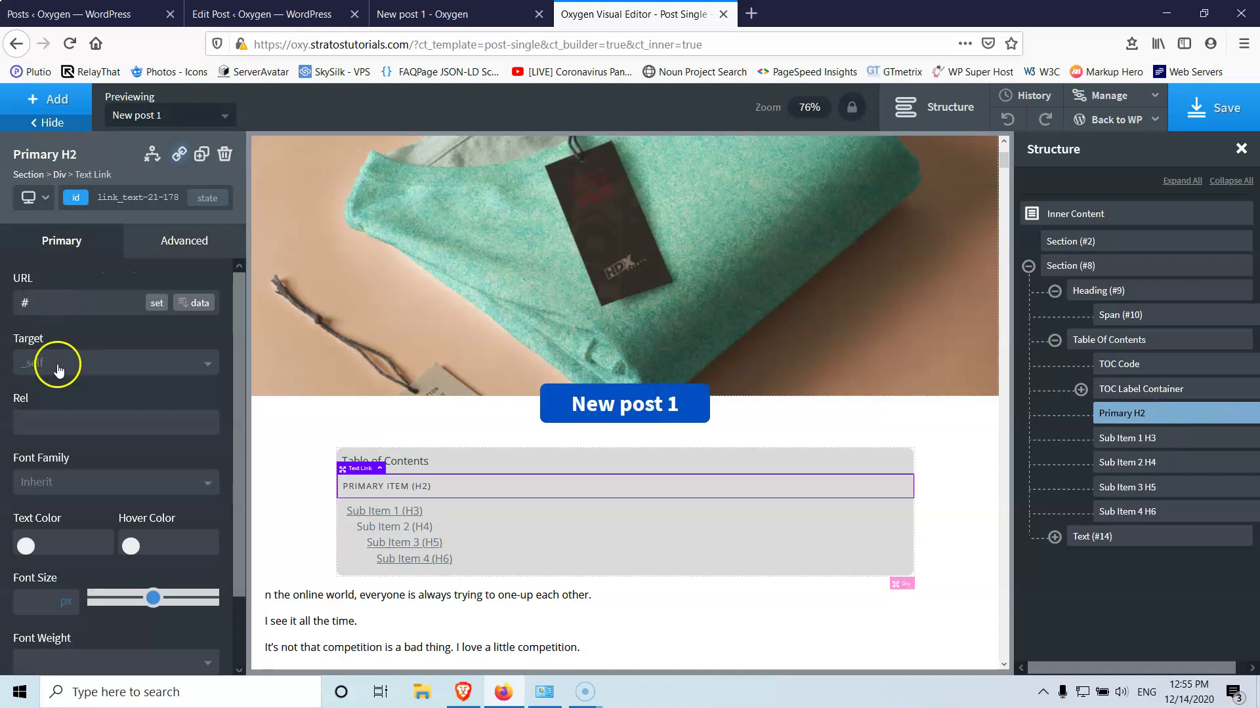
click(176, 242)
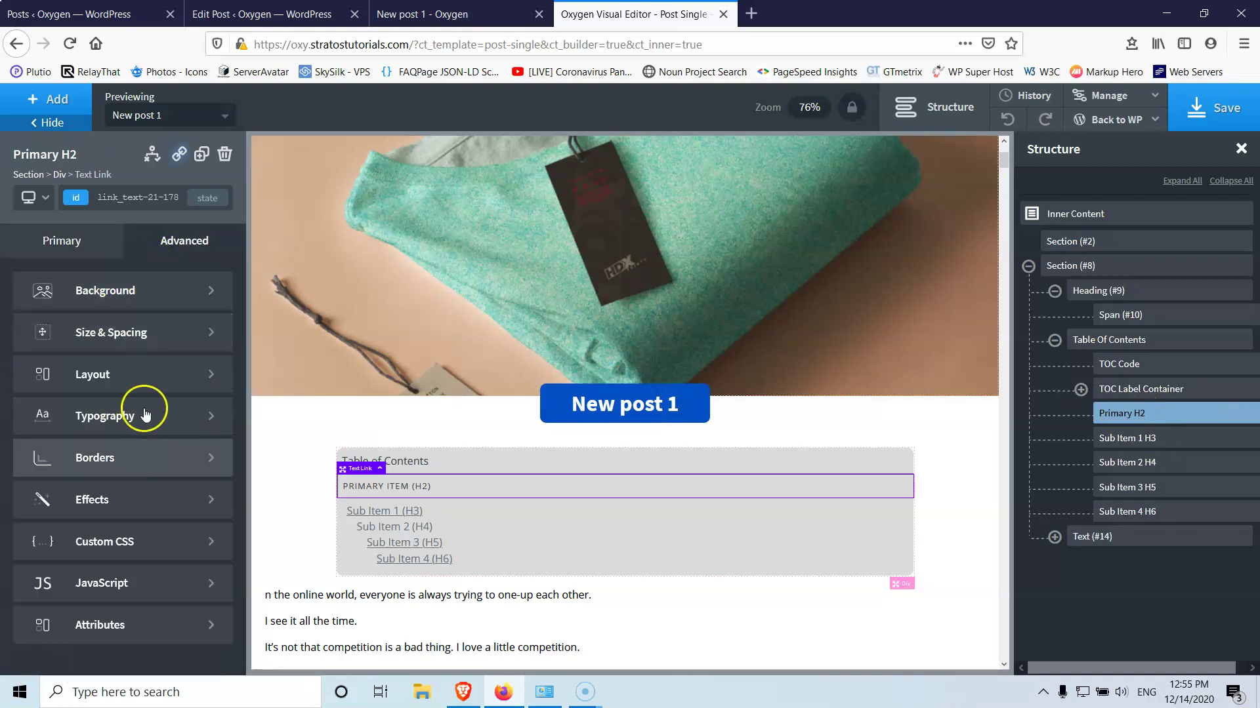
click(1128, 446)
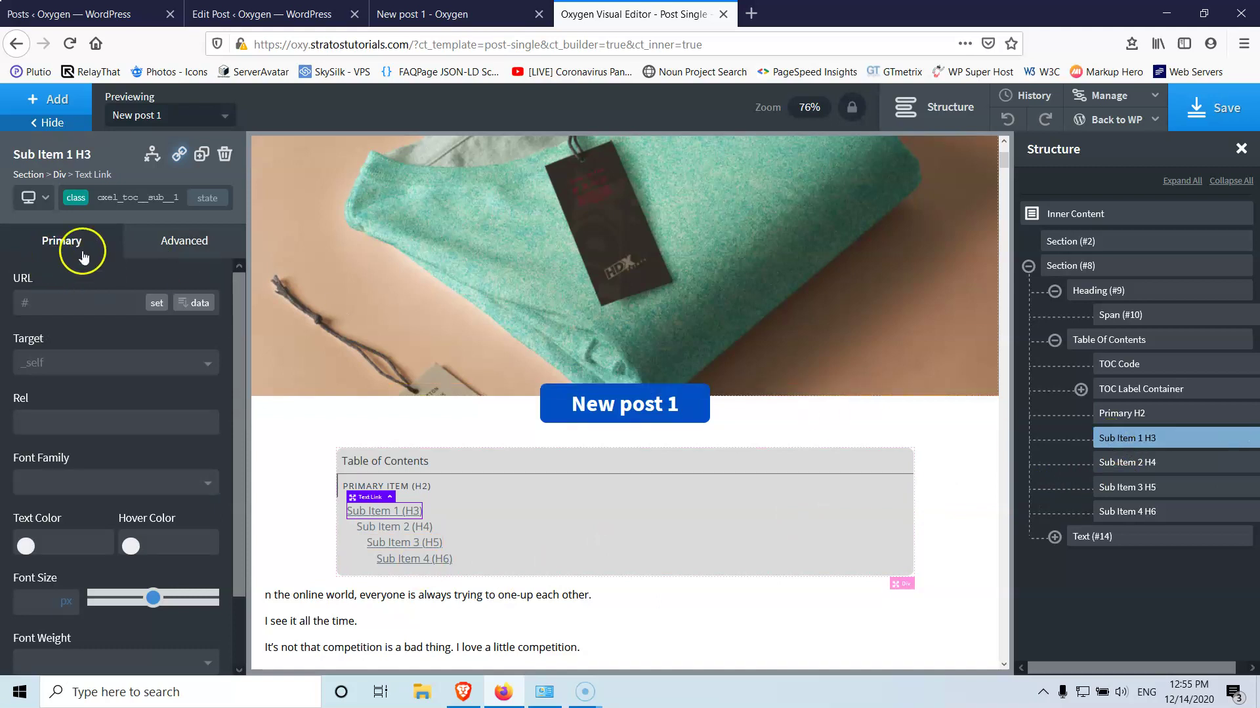
click(184, 248)
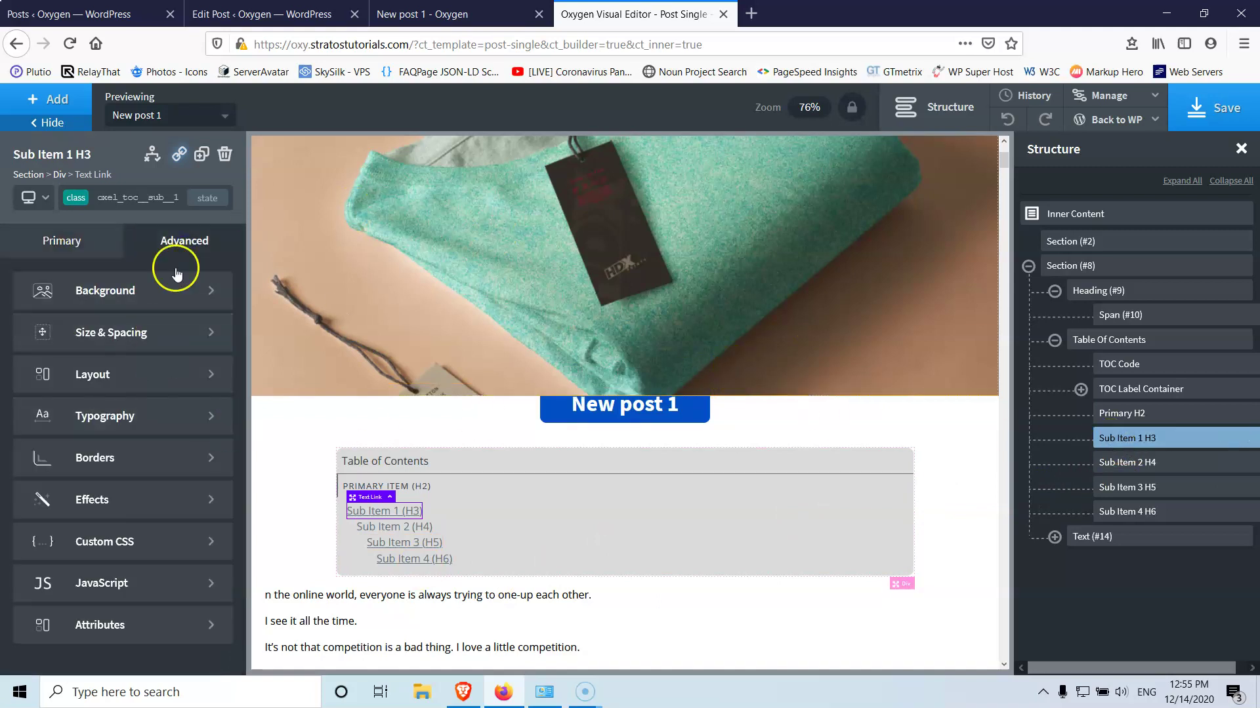
Clear the left margin of the Sub Item 2 H4 link in the Table Of Contents element
click(1150, 463)
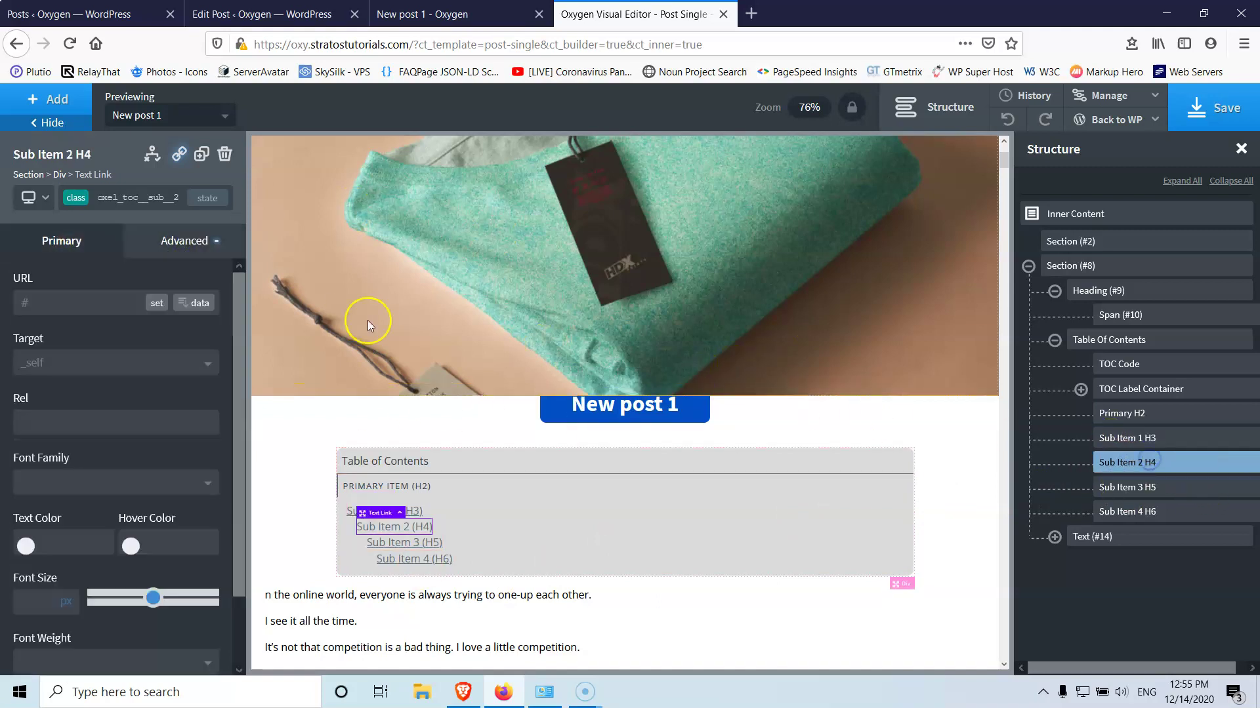
click(178, 244)
click(132, 334)
double_click(146, 364)
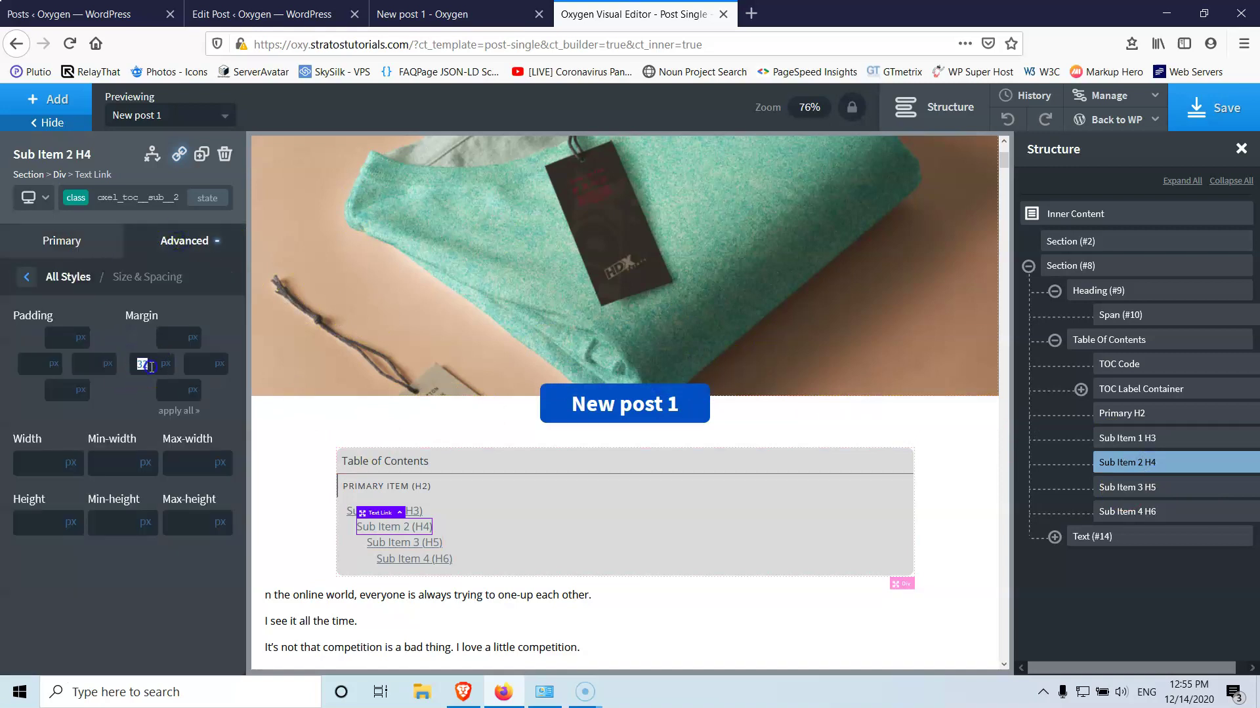
Clear the left margin of the Sub Item 3 H5 link
click(1126, 486)
click(157, 241)
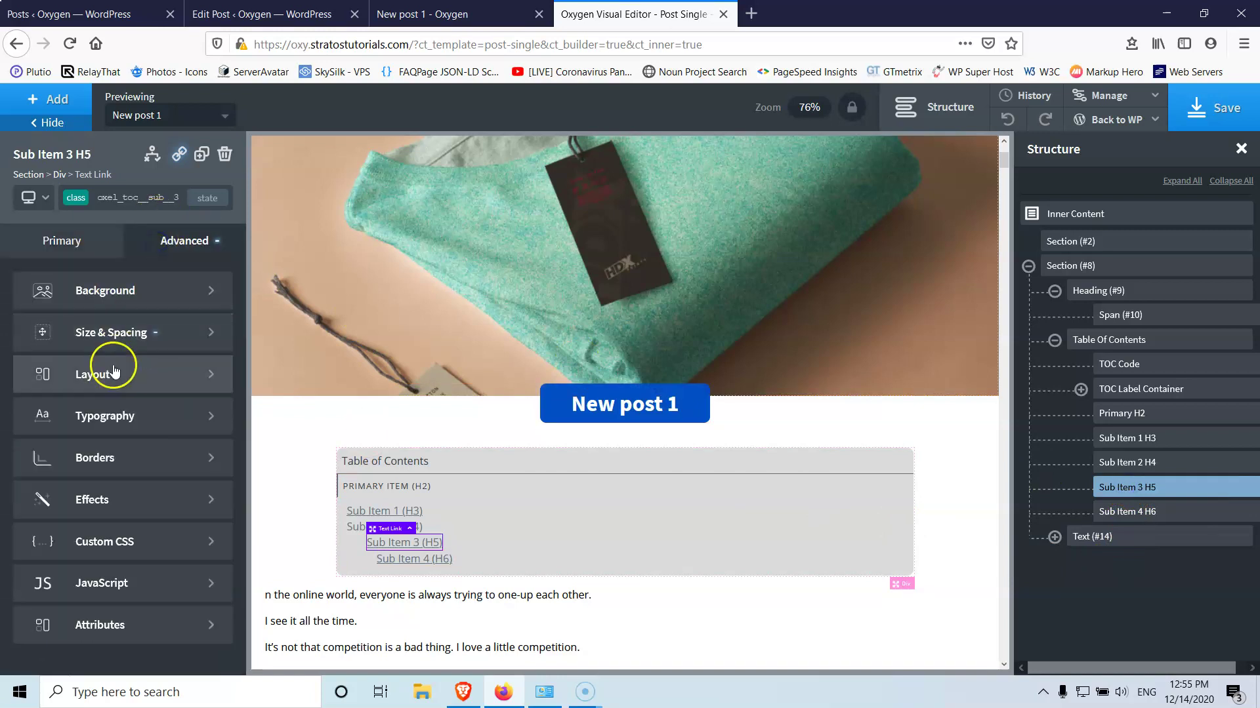
click(121, 347)
double_click(150, 364)
key(BackSpace)
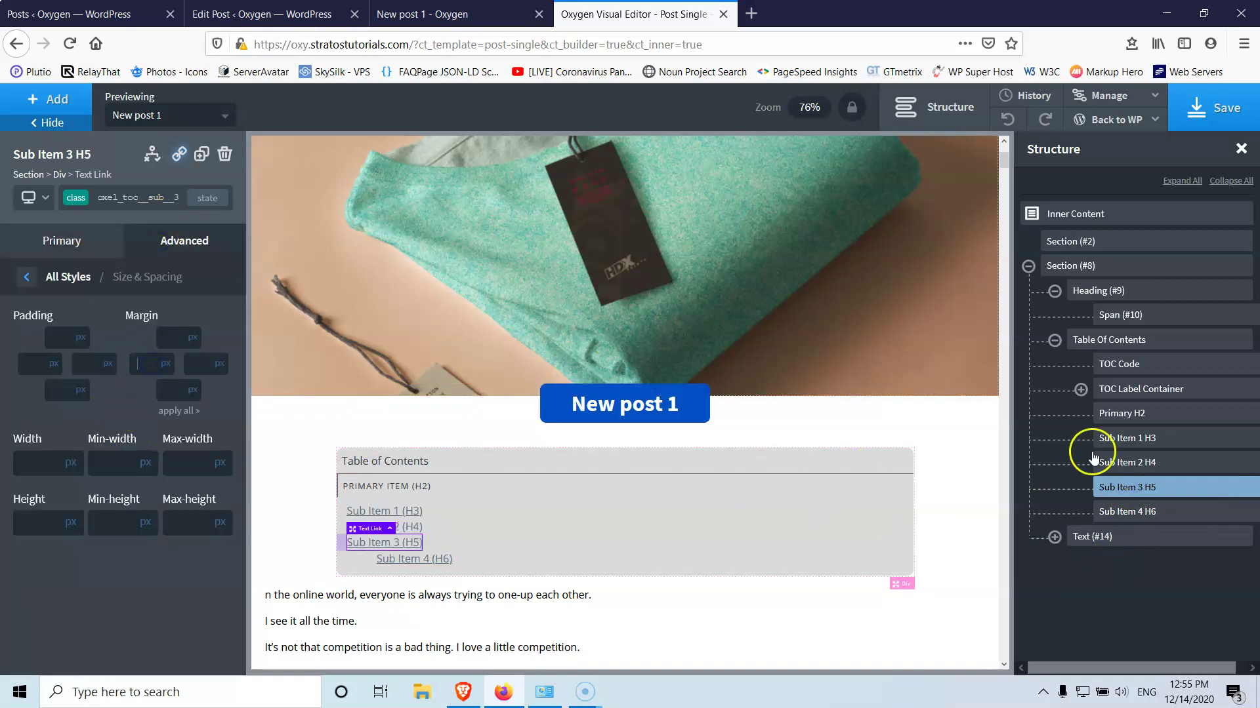
Clear the left margin of the Sub Item 4 H6 link
click(1155, 513)
click(180, 243)
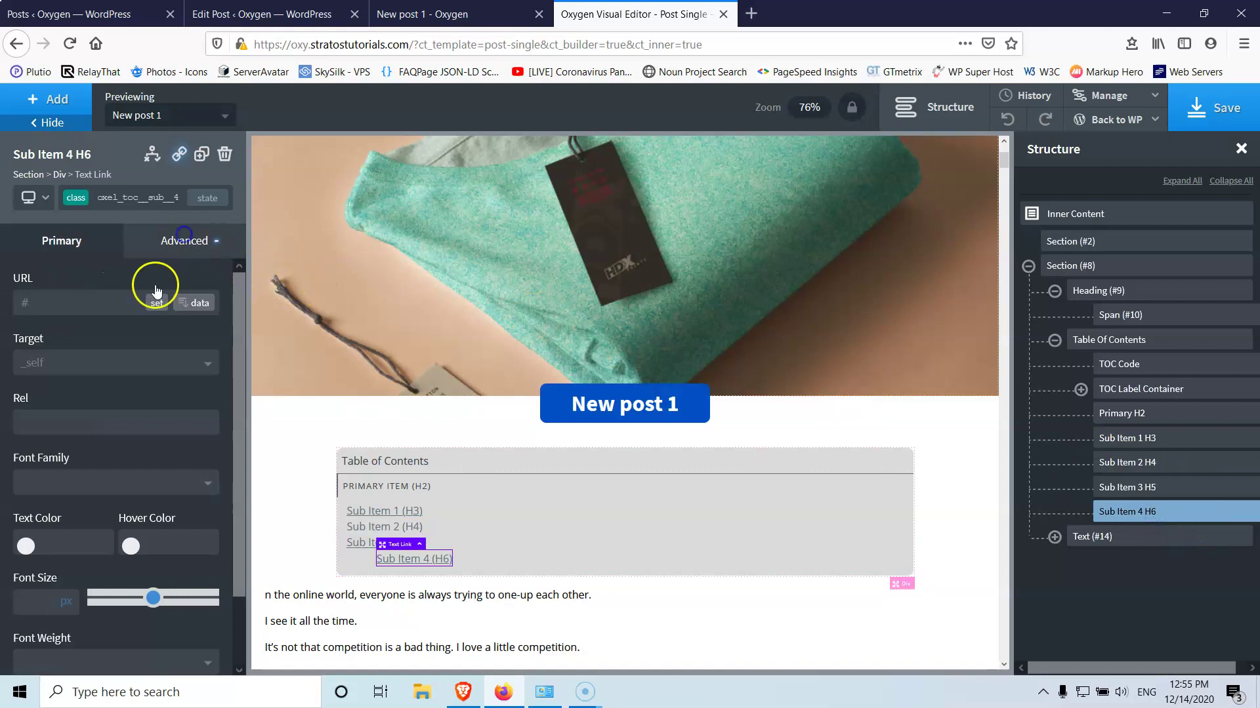
click(85, 332)
click(149, 364)
text(64)
Save the template and reload New post 1 to check the alignment of the table of contents sub items
click(1217, 107)
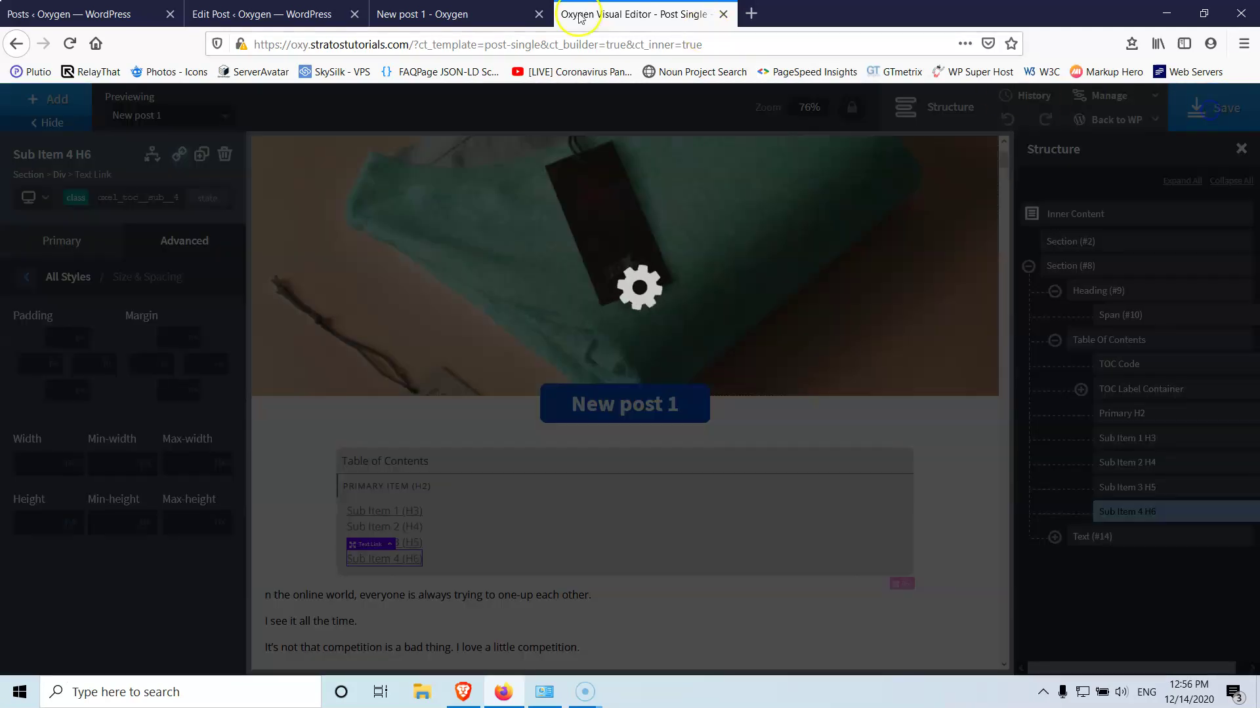
click(522, 10)
click(69, 44)
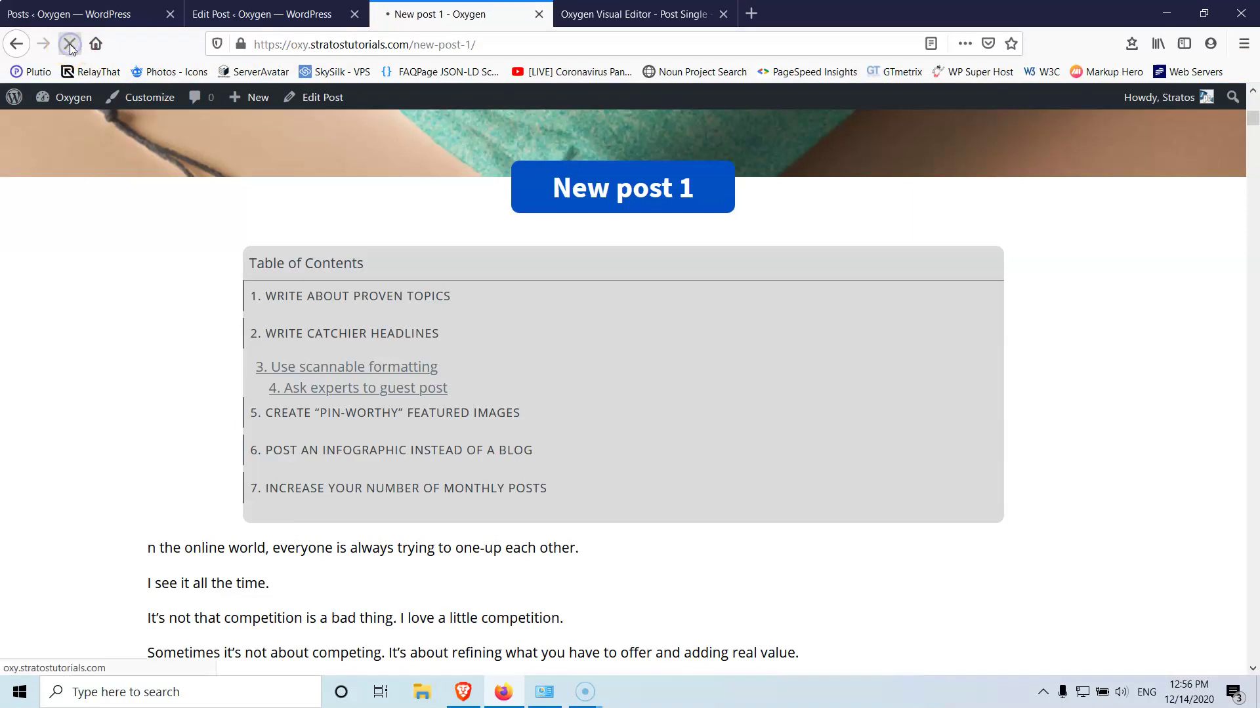
click(70, 45)
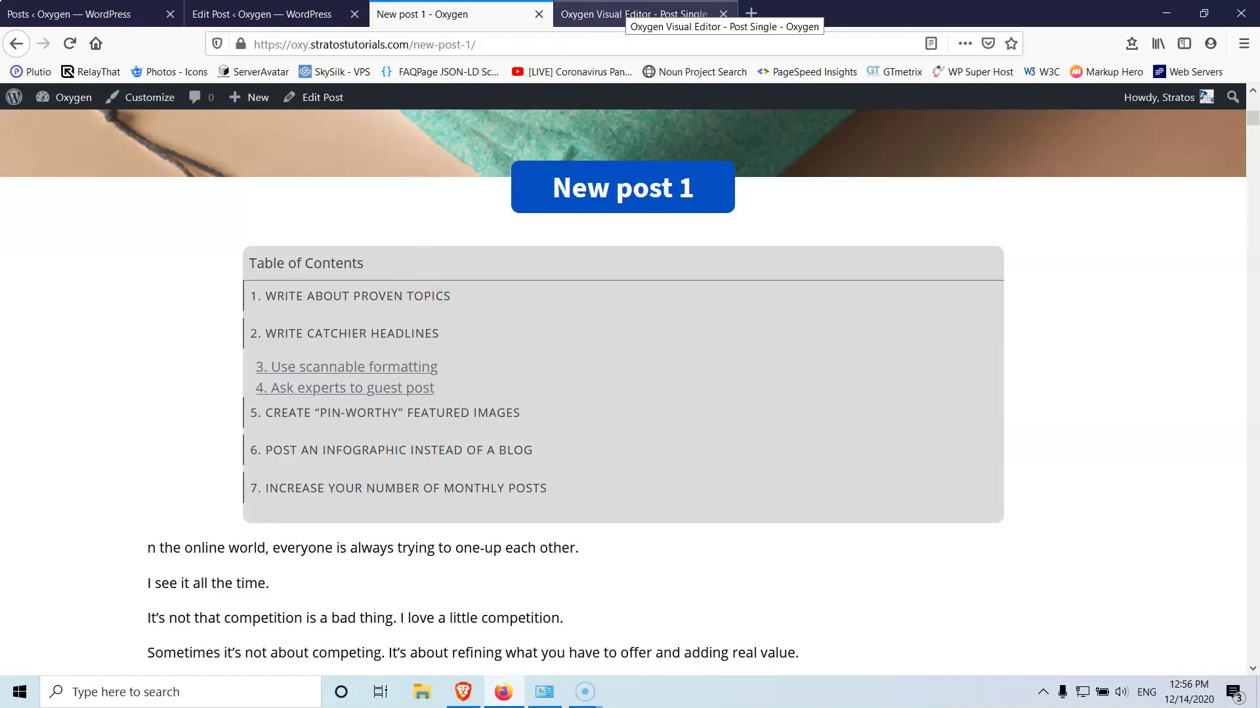
Switch to the WordPress block editor for New post 1
click(266, 18)
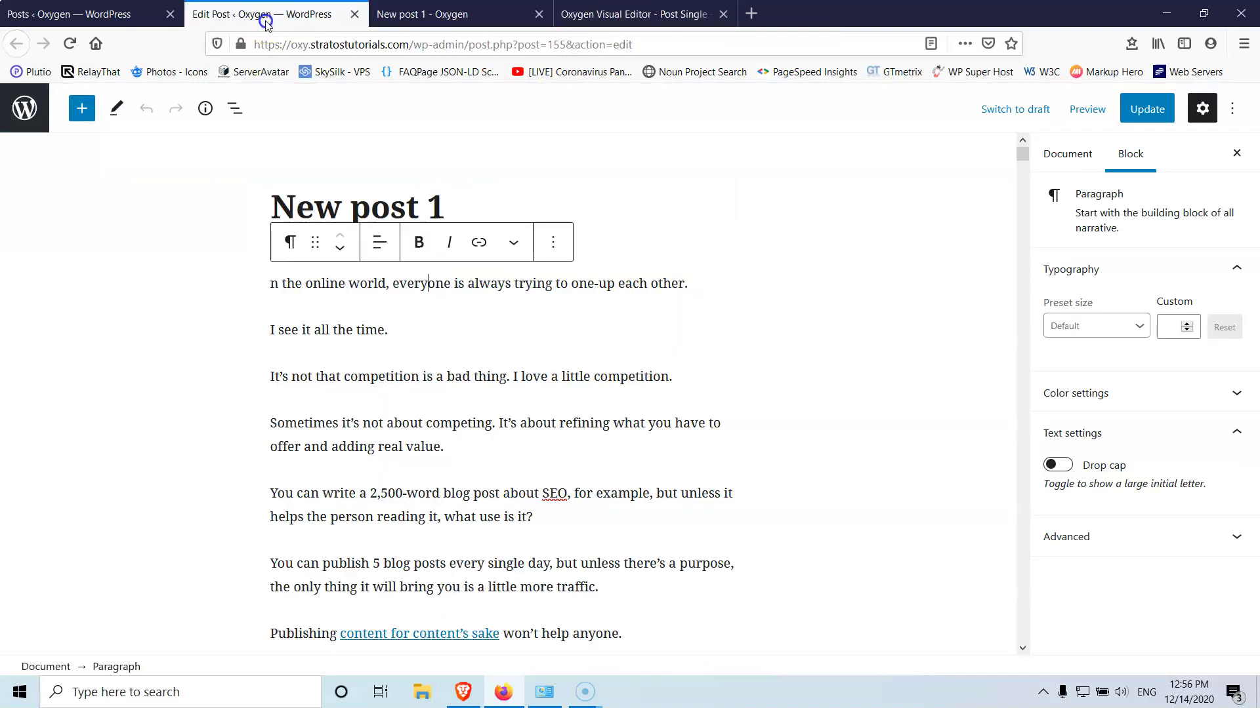